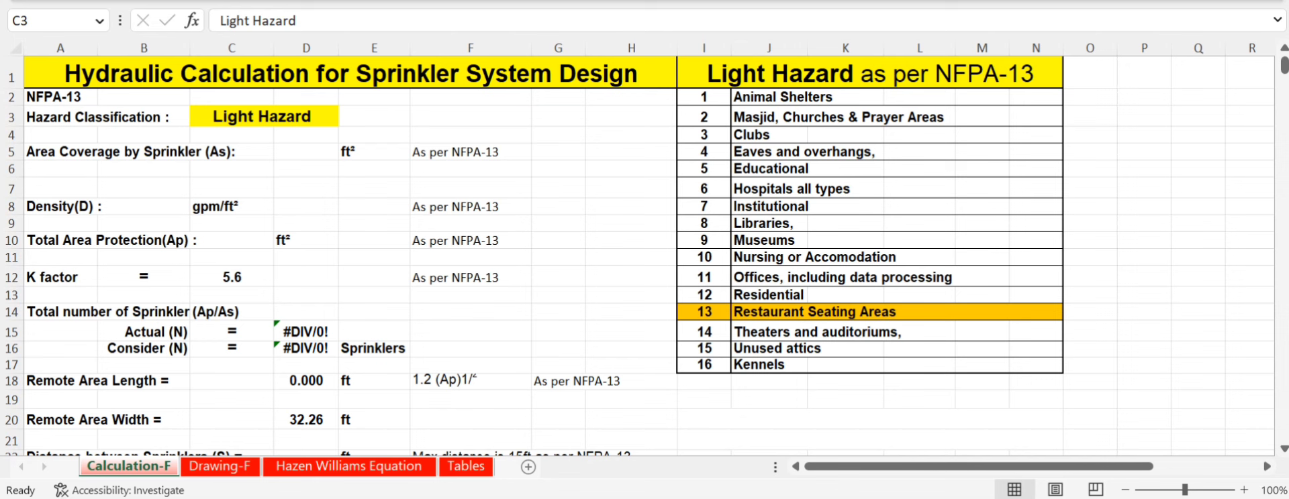
- Review the Light Hazard occupancy list, including Restaurant Seating Areas, and the sheet's Hazard Classification entry
click(769, 97)
key(Down)
key(Down)
key(Down)
key(Down)
key(Down)
key(Down)
key(Down)
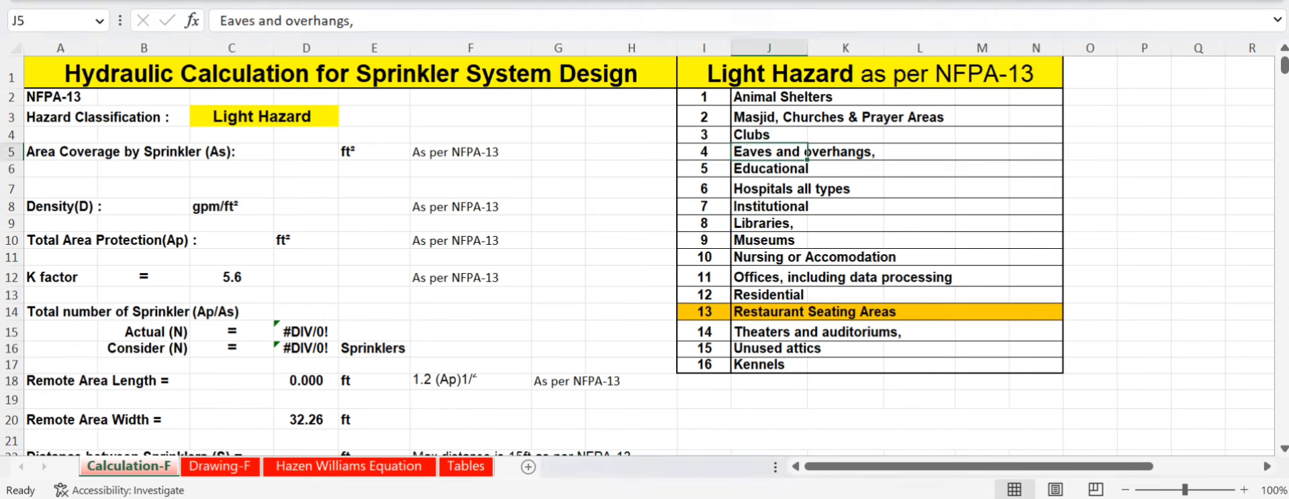
key(Up)
key(Up)
key(Up)
key(Up)
key(Up)
key(Up)
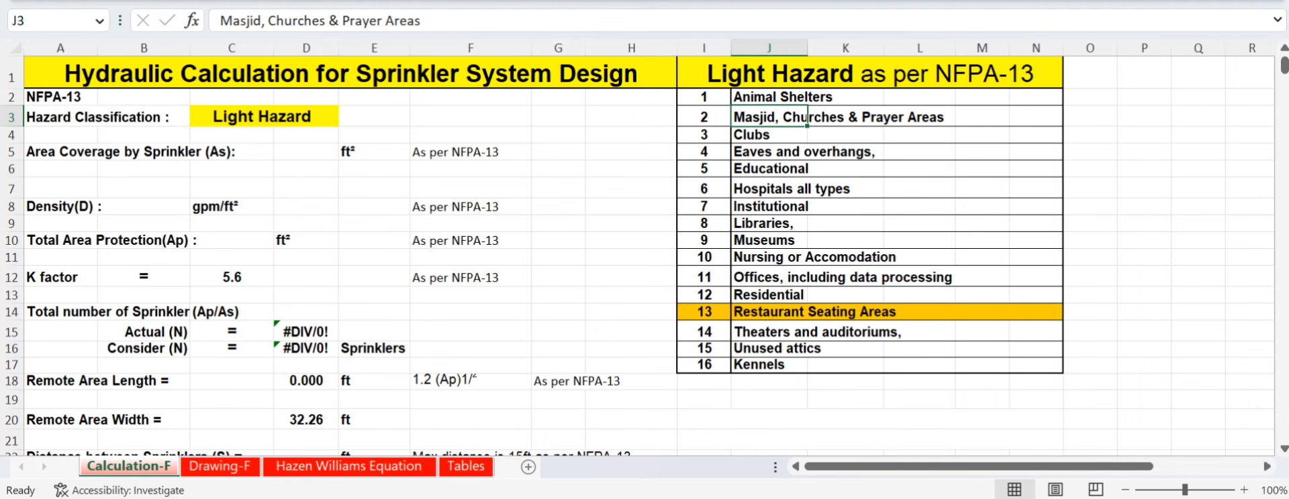
click(769, 312)
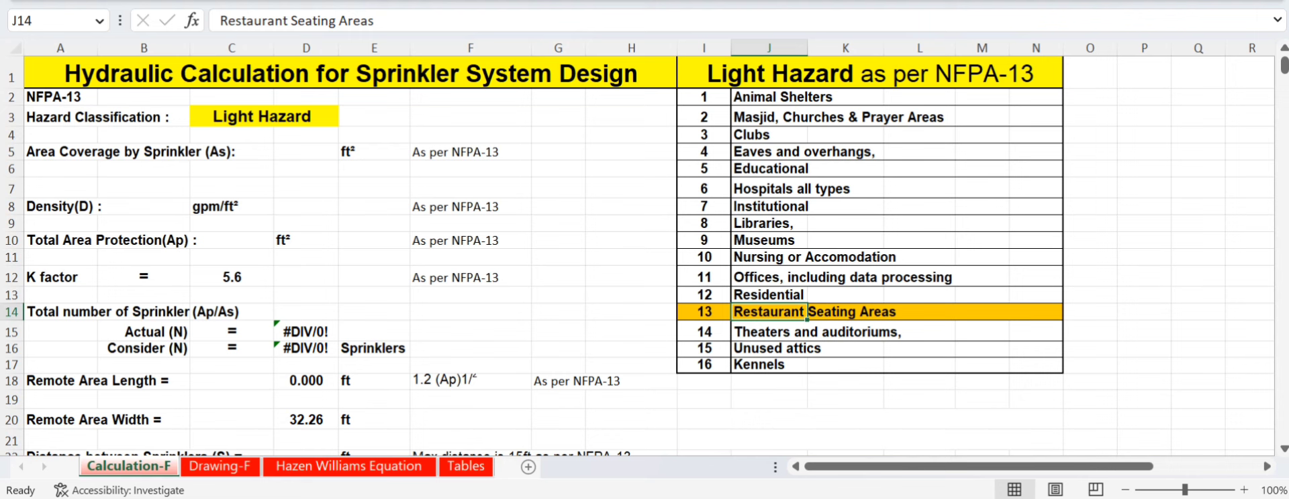
click(60, 117)
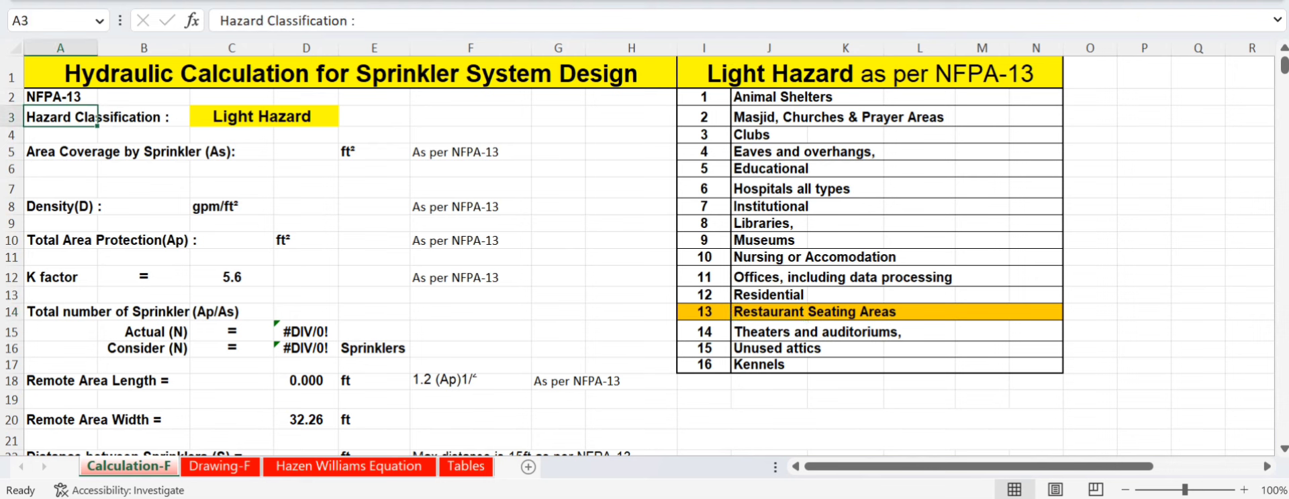
drag(67, 117, 144, 117)
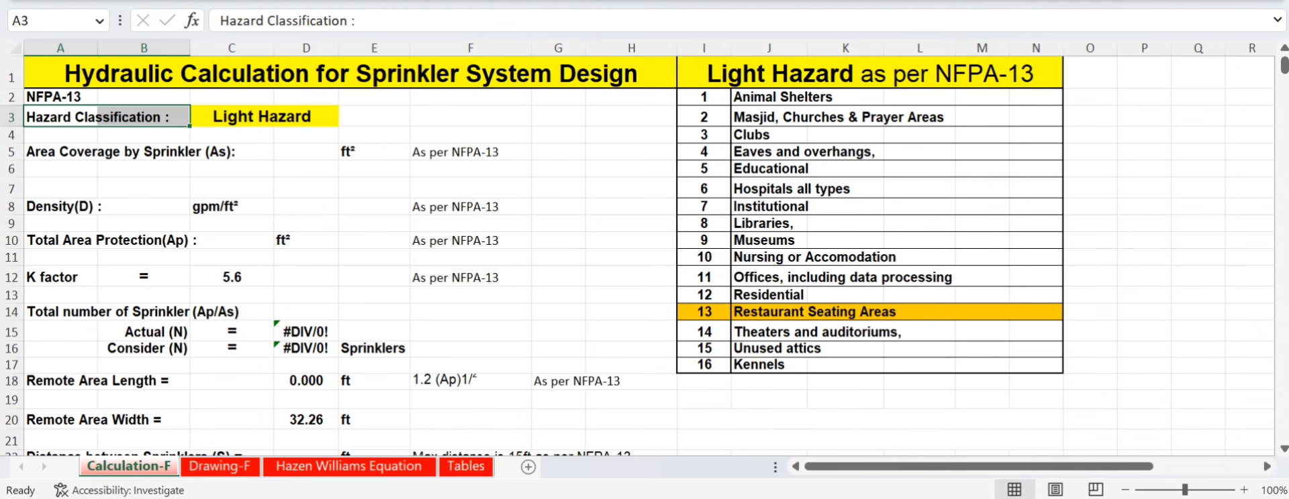
click(263, 116)
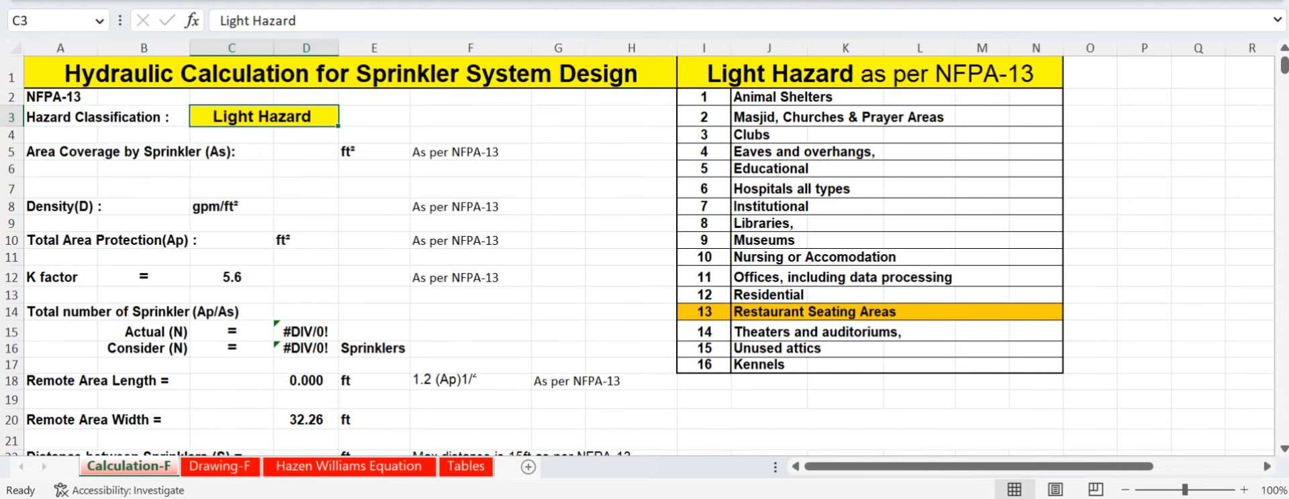
- Look up the light hazard protection area in the Tables sheet and enter 225 ft² as the Area Coverage by Sprinkler (As)
click(97, 152)
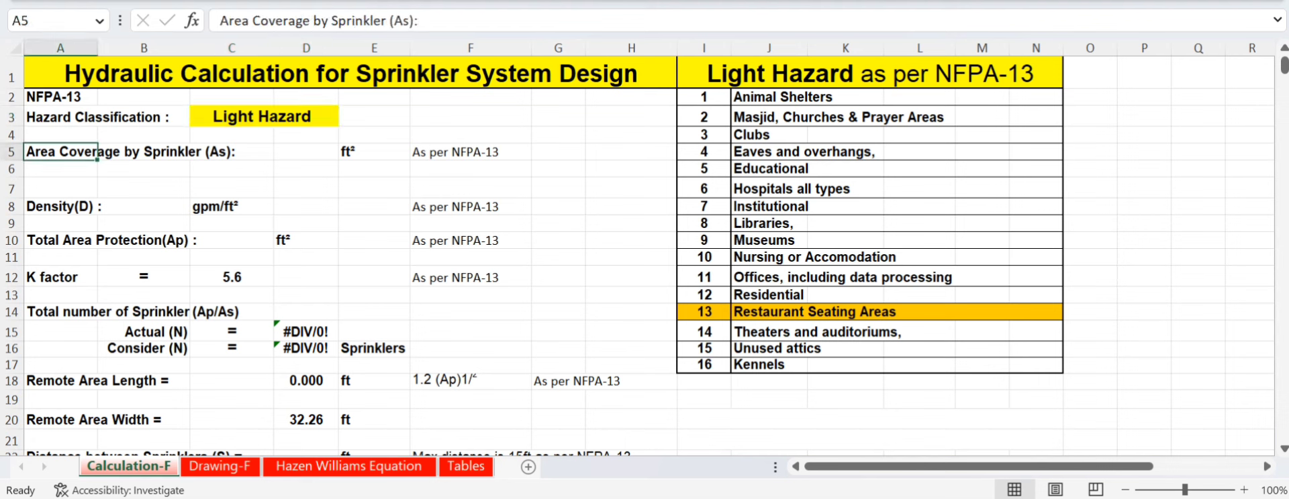
click(114, 169)
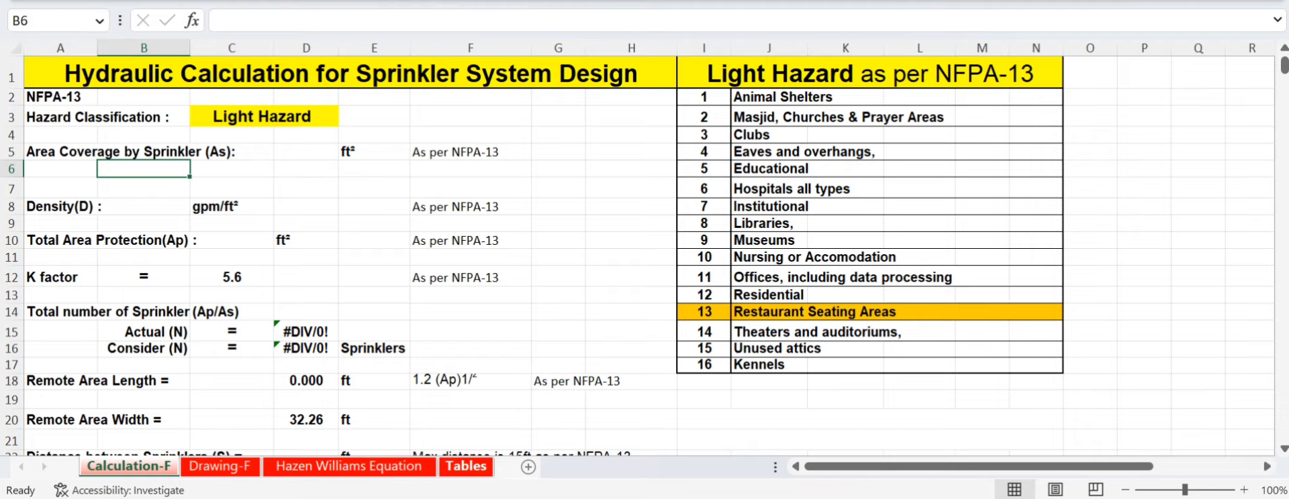
click(466, 466)
scroll(644, 255, up, 10)
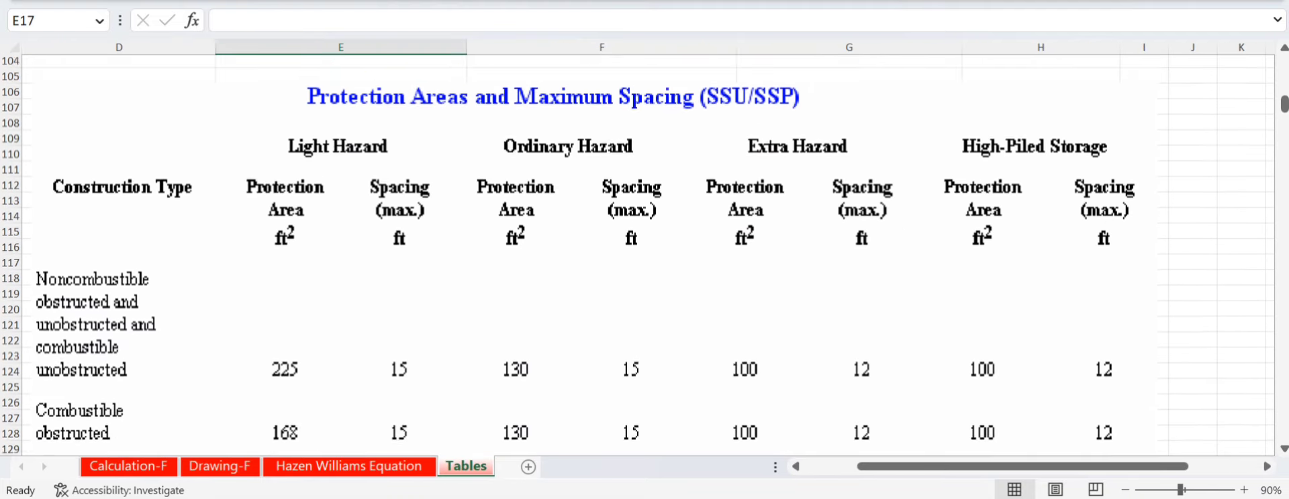
scroll(638, 255, up, 3)
scroll(638, 255, down, 3)
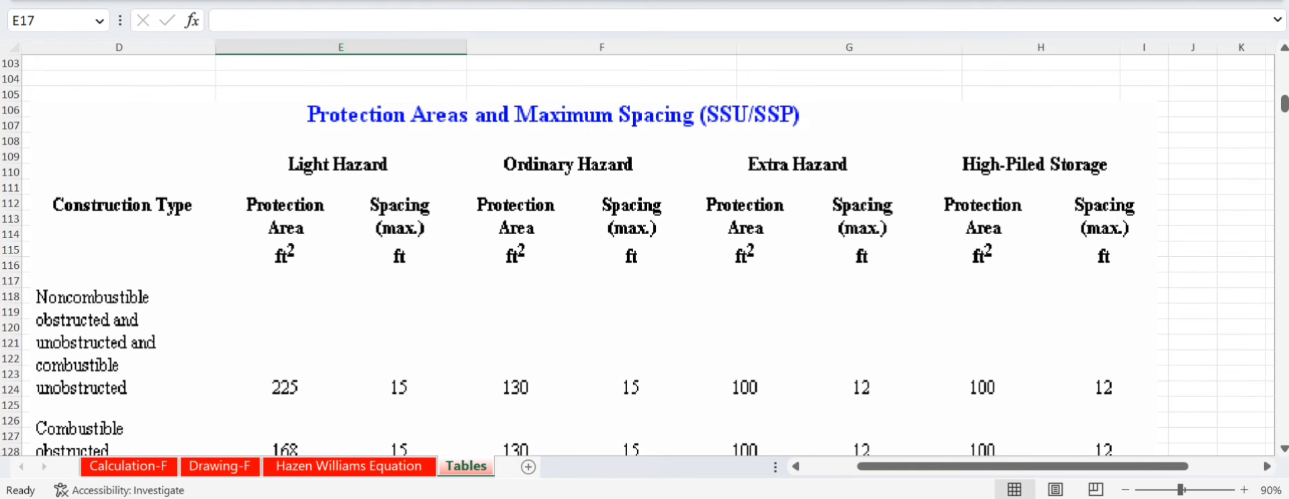
scroll(633, 258, down, 1)
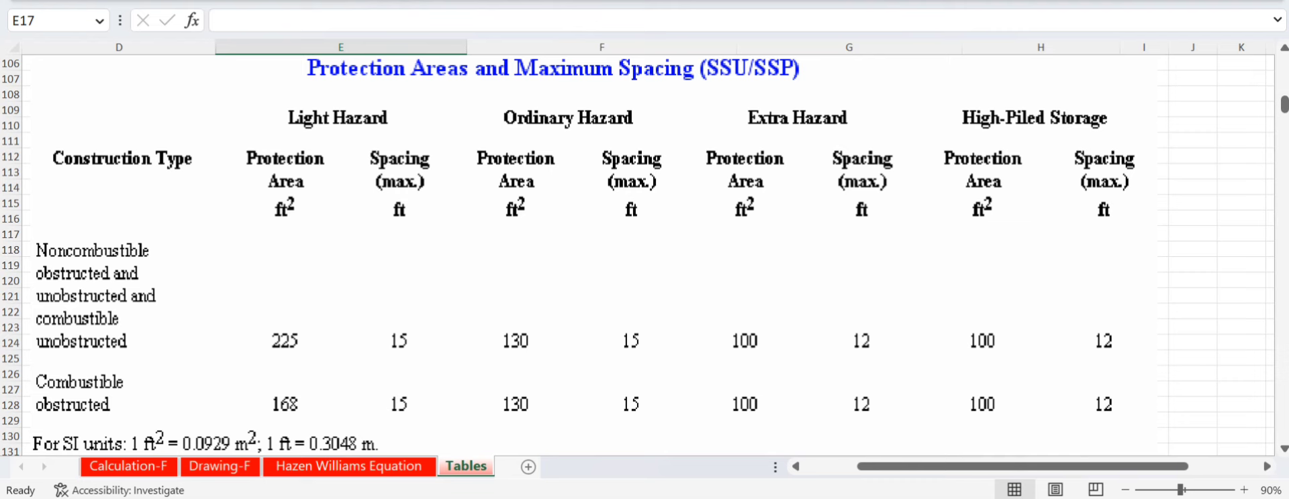
scroll(638, 258, down, 1)
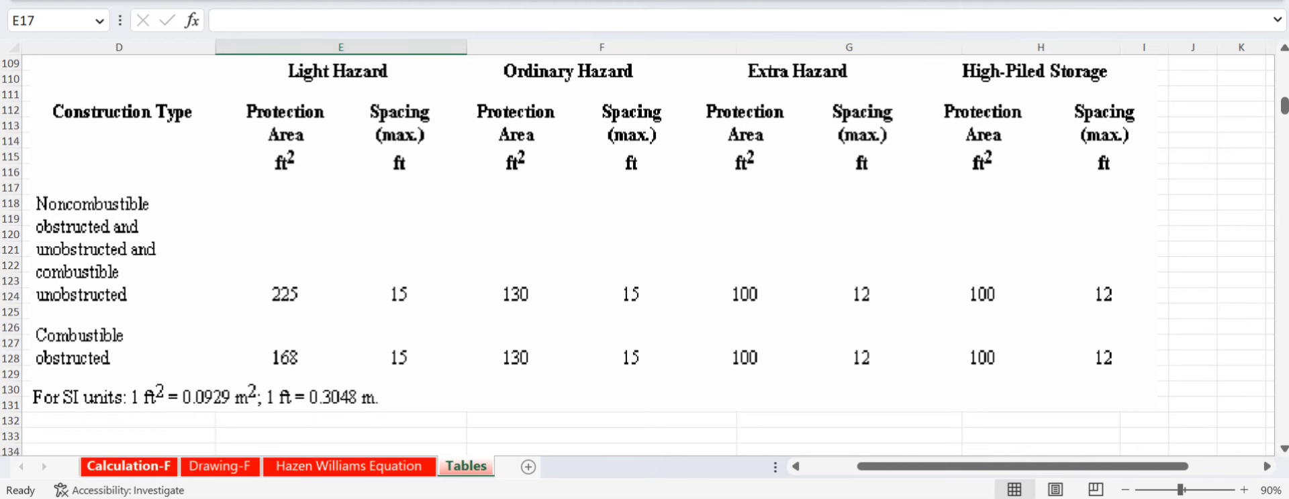
click(127, 466)
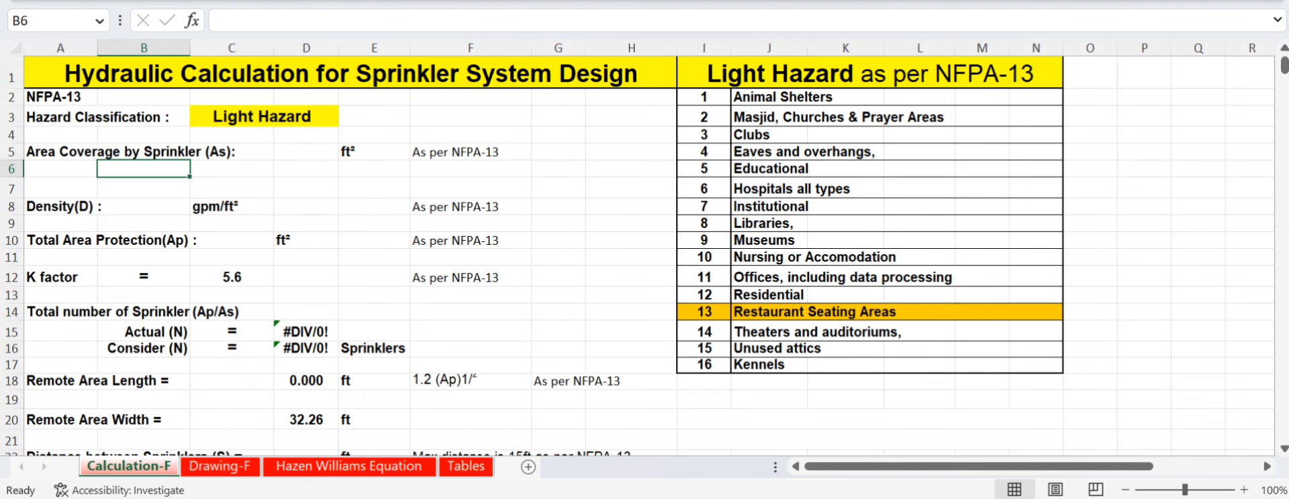
click(60, 169)
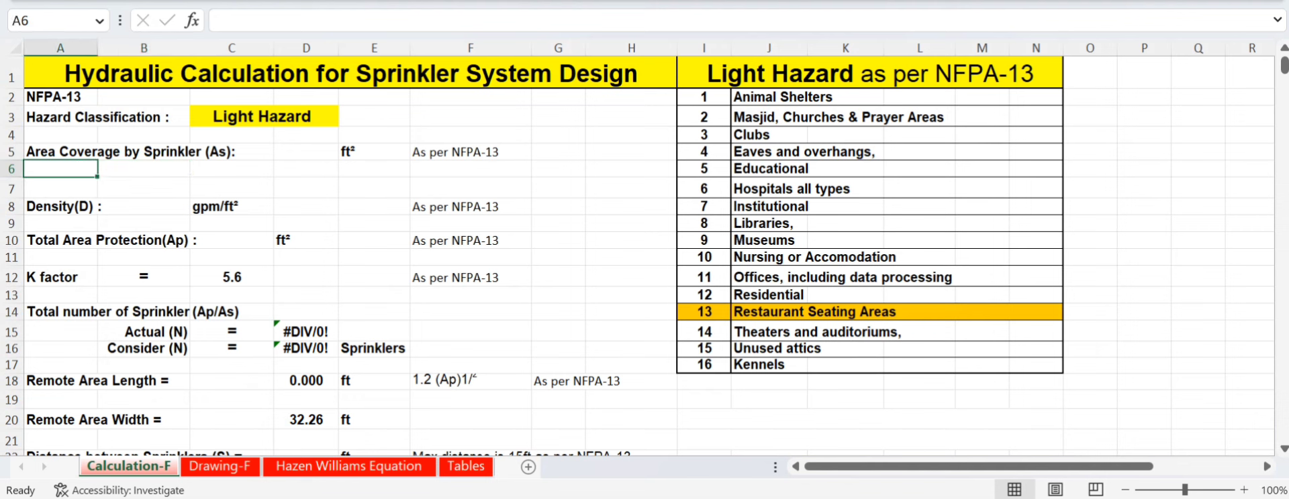
click(306, 152)
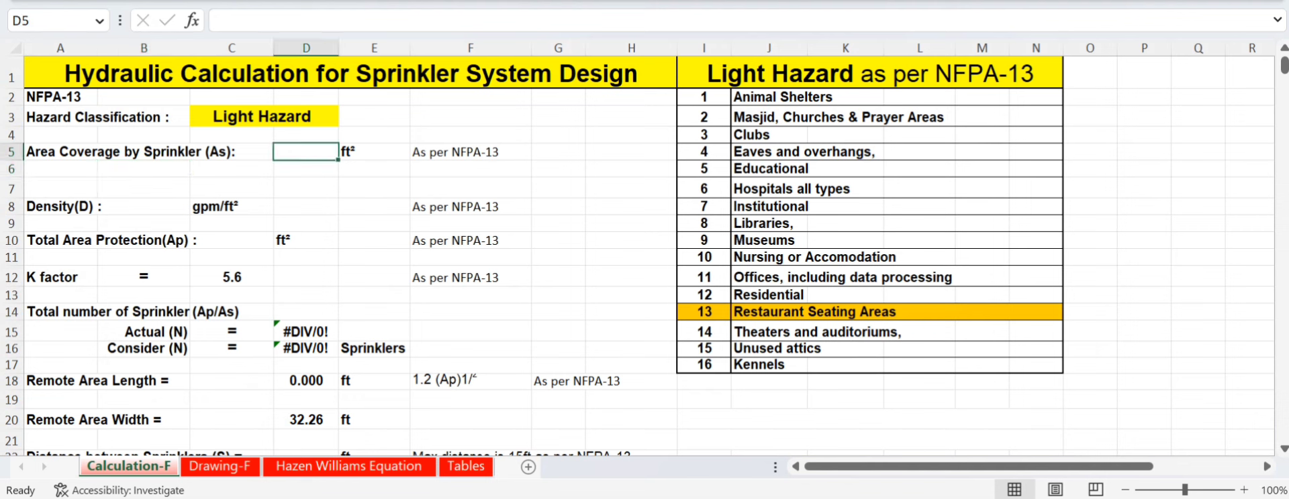
text(225)
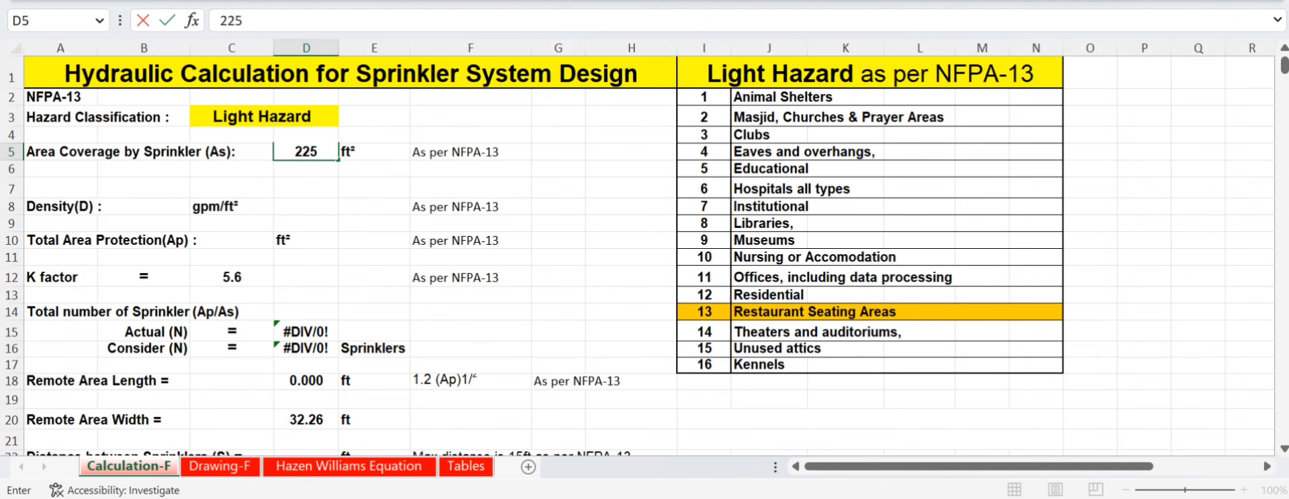
click(306, 223)
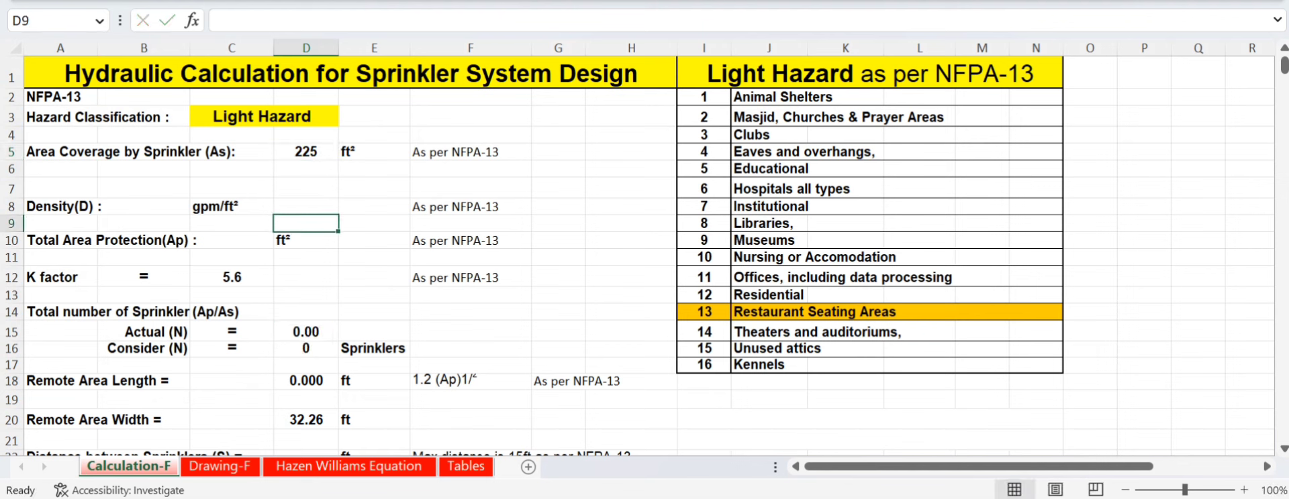
- Consult the density/area curves in the Tables sheet and enter 0.1 gpm/ft² as the Density (D) in the calculation sheet
click(143, 207)
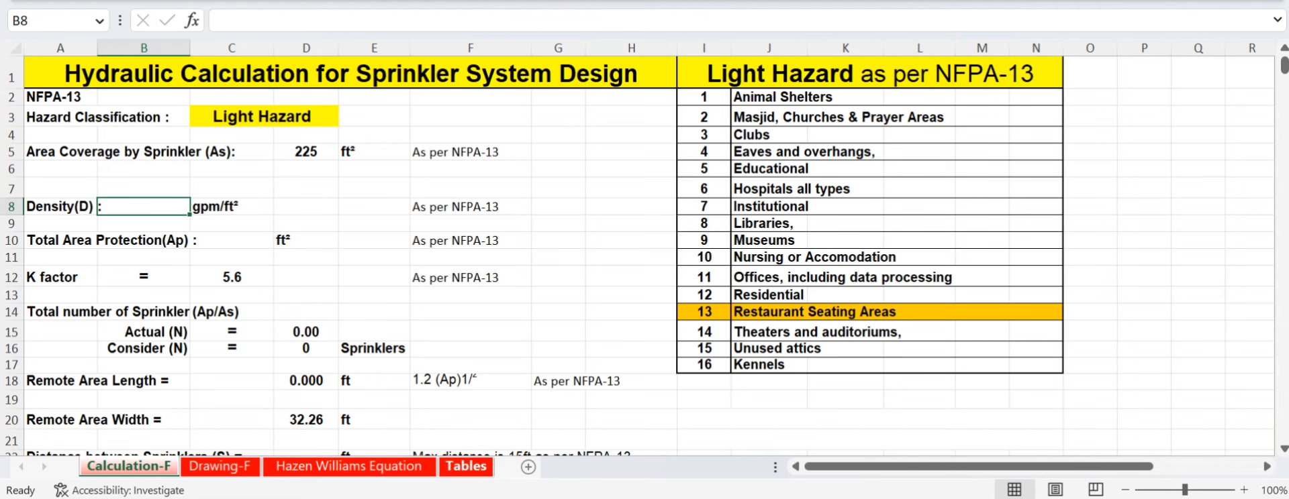
click(466, 466)
scroll(645, 255, down, 10)
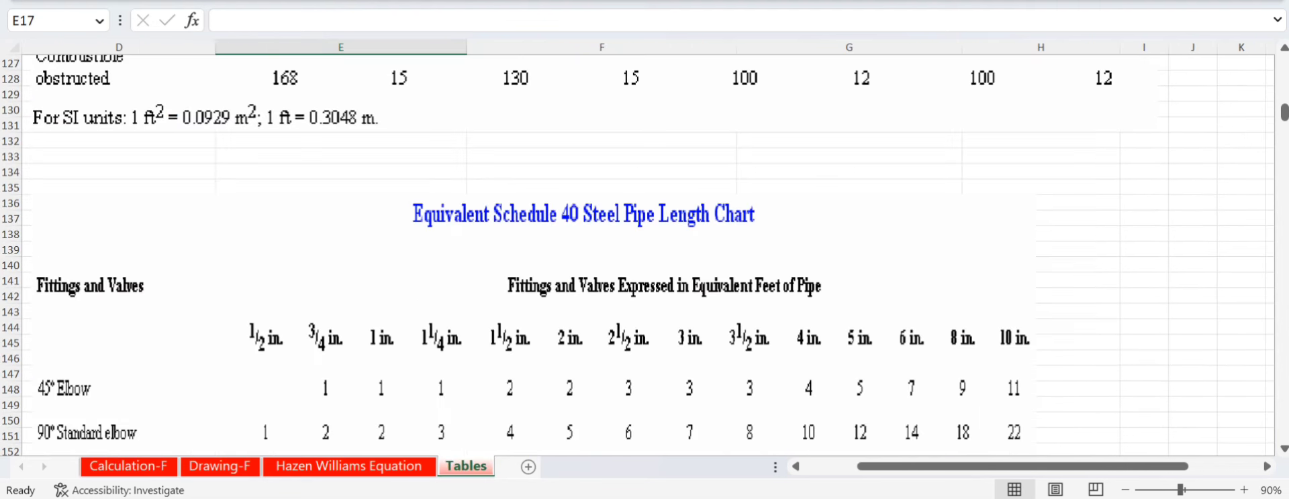
scroll(645, 255, down, 11)
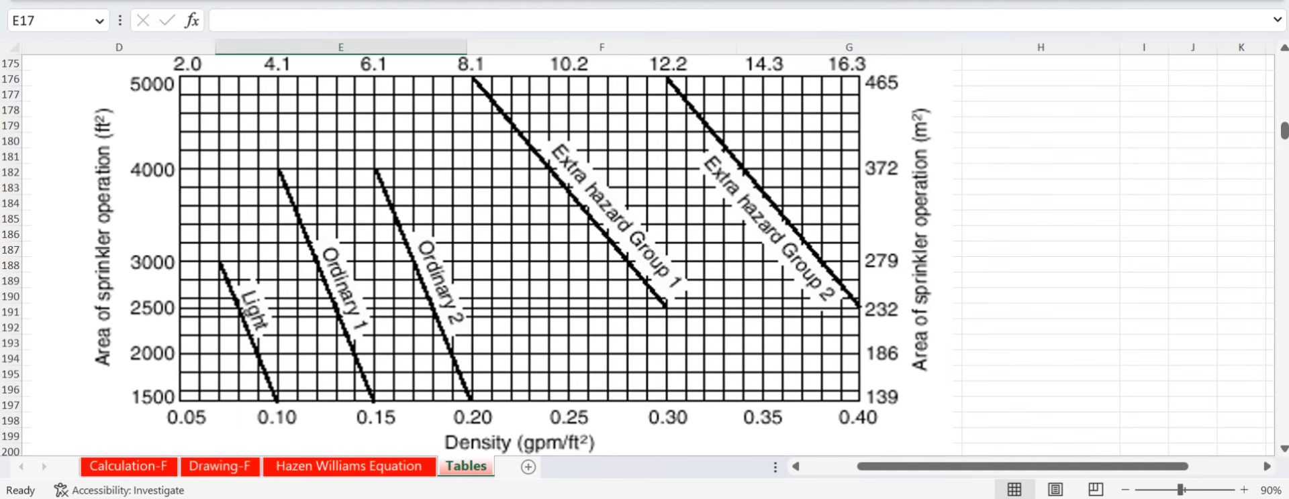
click(129, 466)
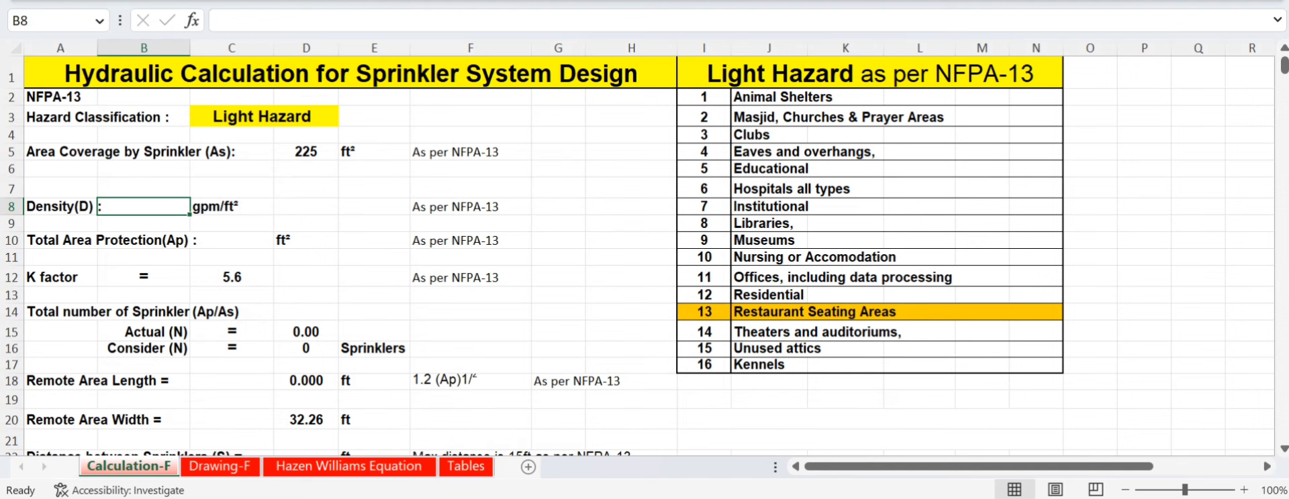
text(0.1)
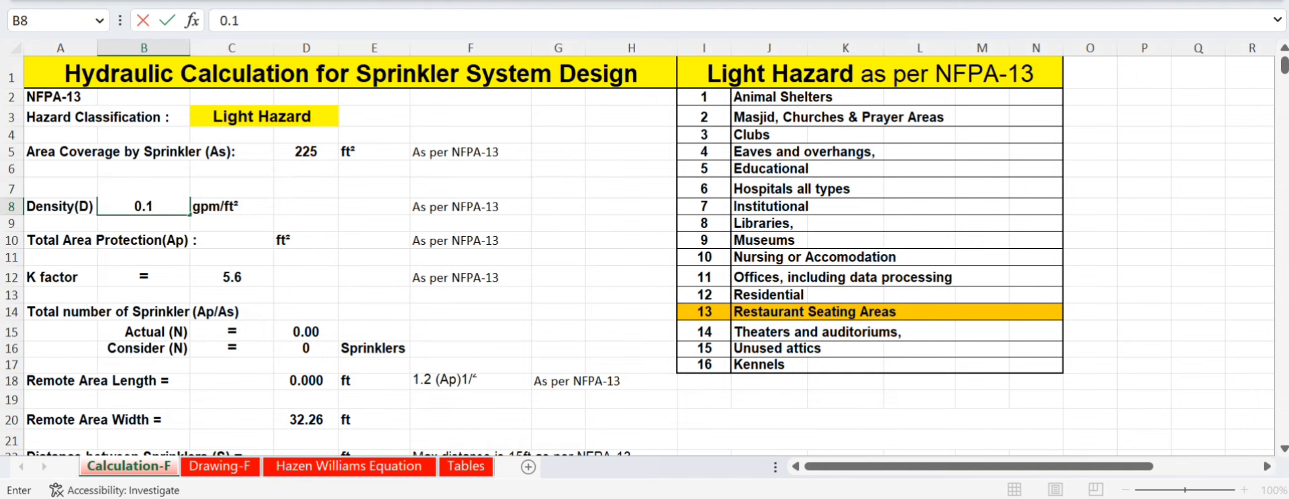
mouse_move(657, 498)
click(232, 277)
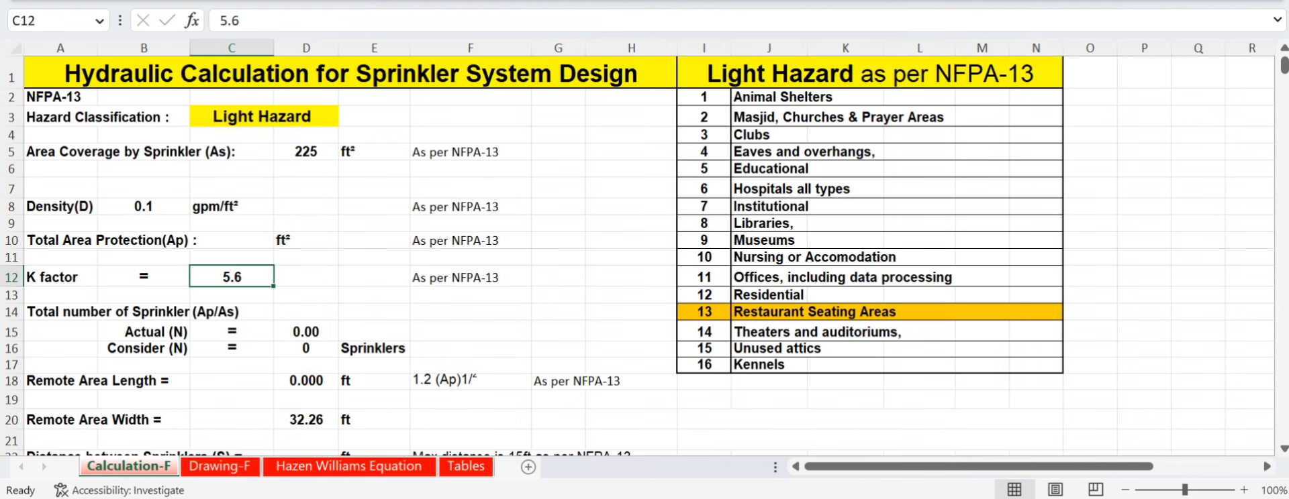
- Check the light hazard curve's area of sprinkler operation and enter 1500 ft² as the Total Area Protection (Ap)
click(466, 465)
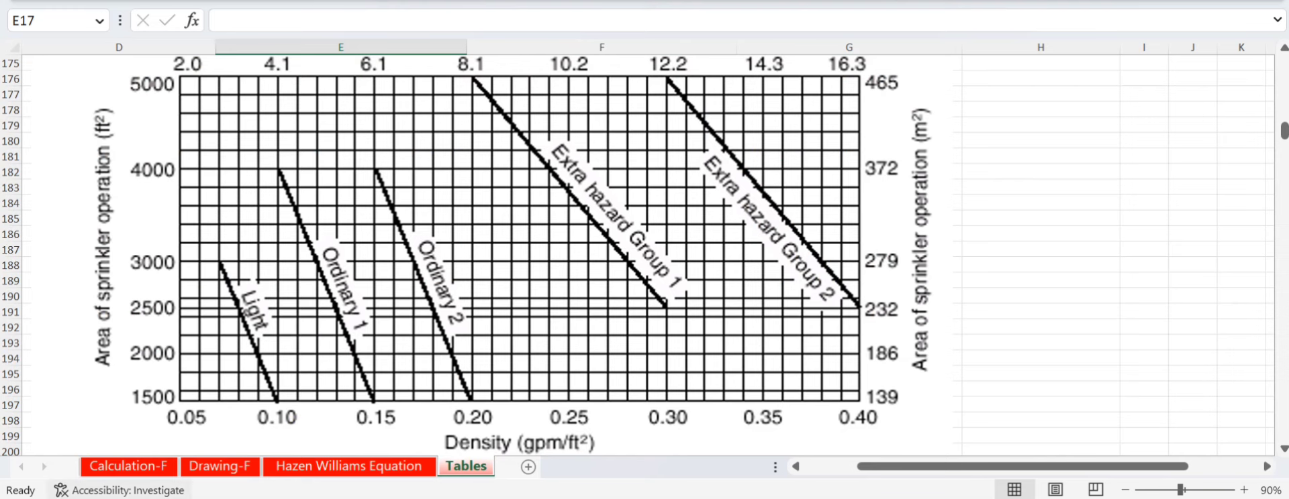
click(128, 466)
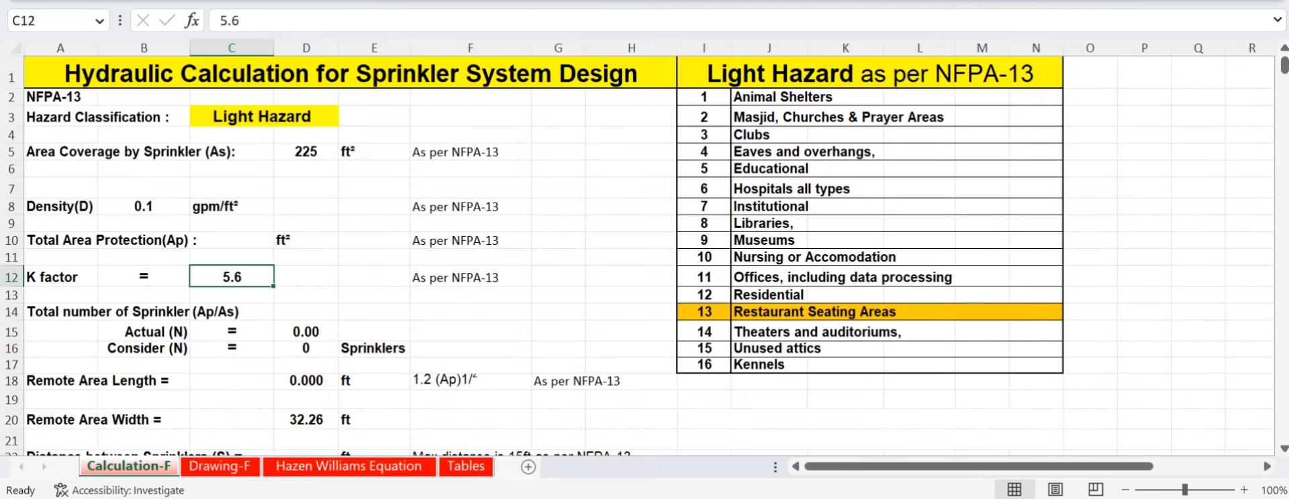
click(232, 240)
text(1500)
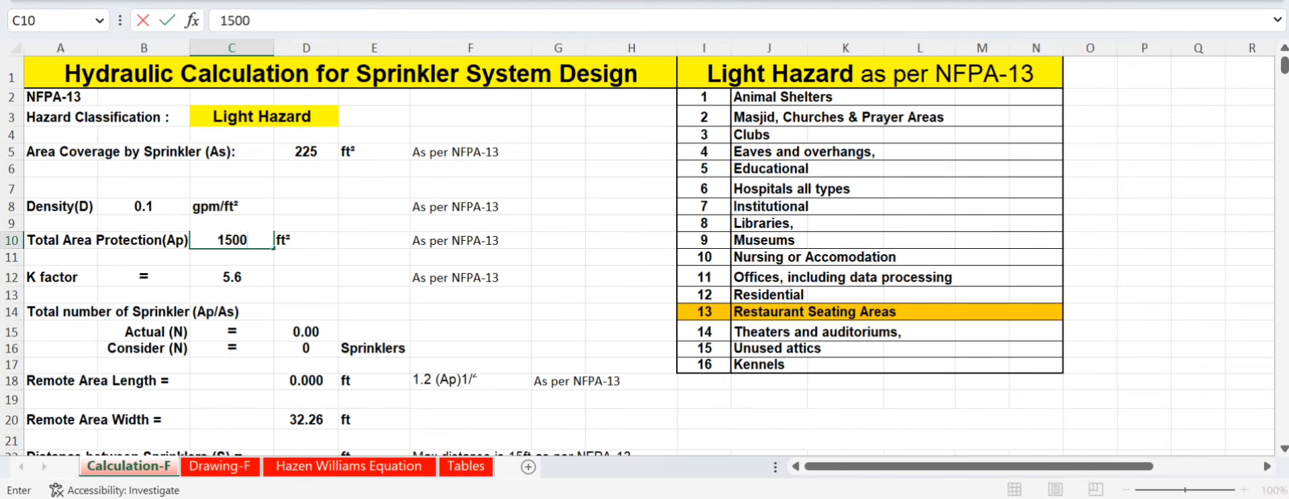
click(231, 277)
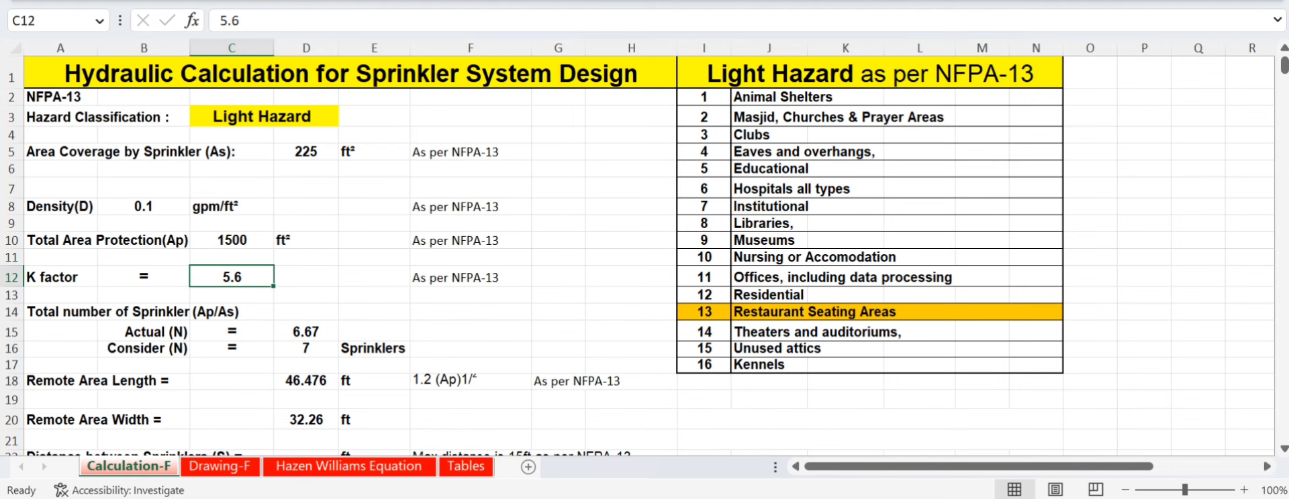
- Inspect the formulas behind the actual and considered number of sprinklers in the calculation sheet
click(306, 332)
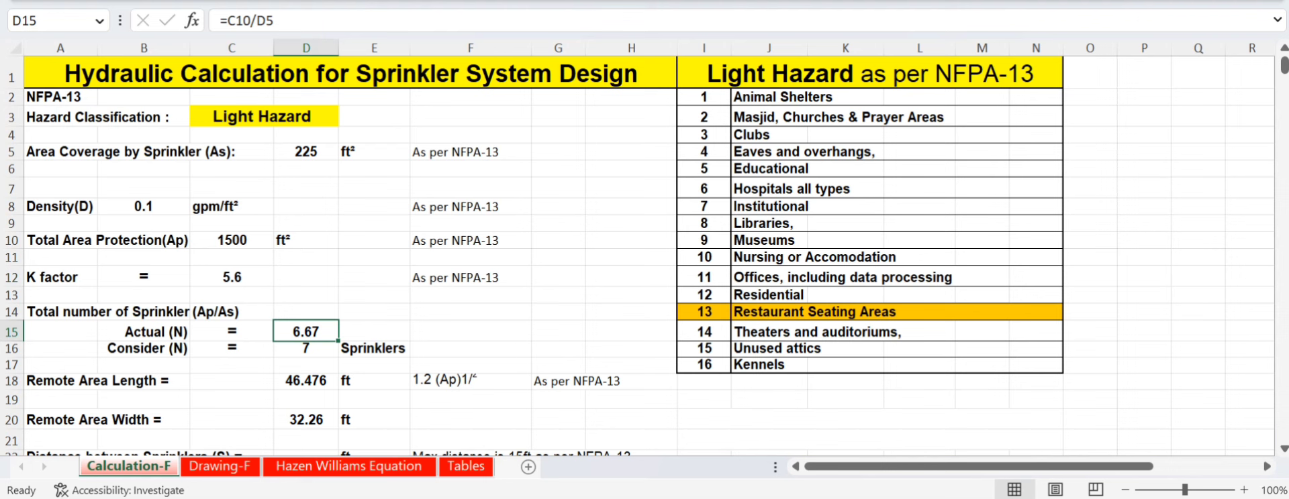
key(F2)
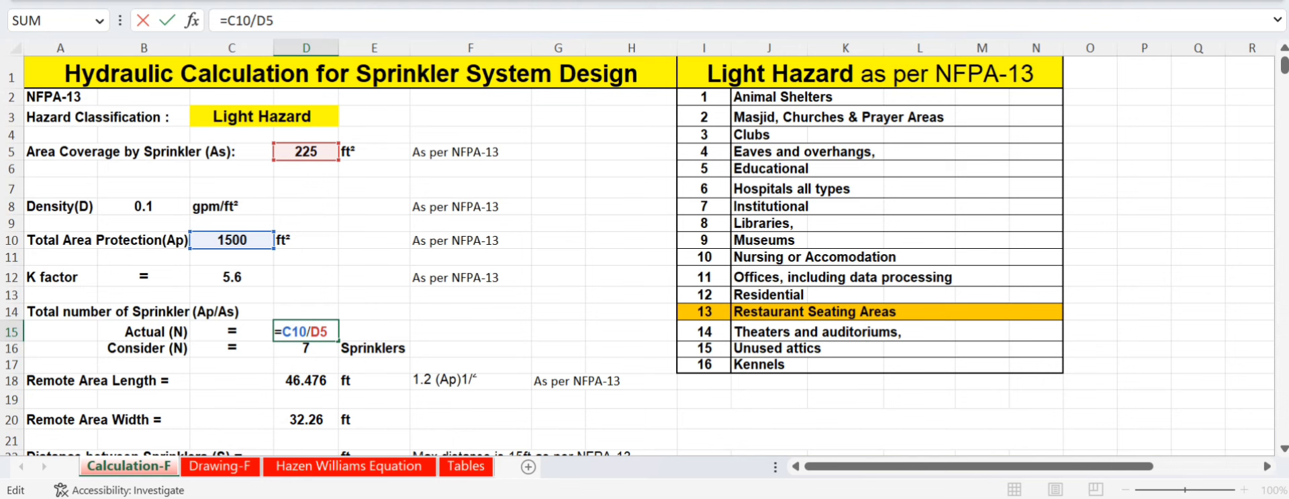
click(470, 331)
click(306, 332)
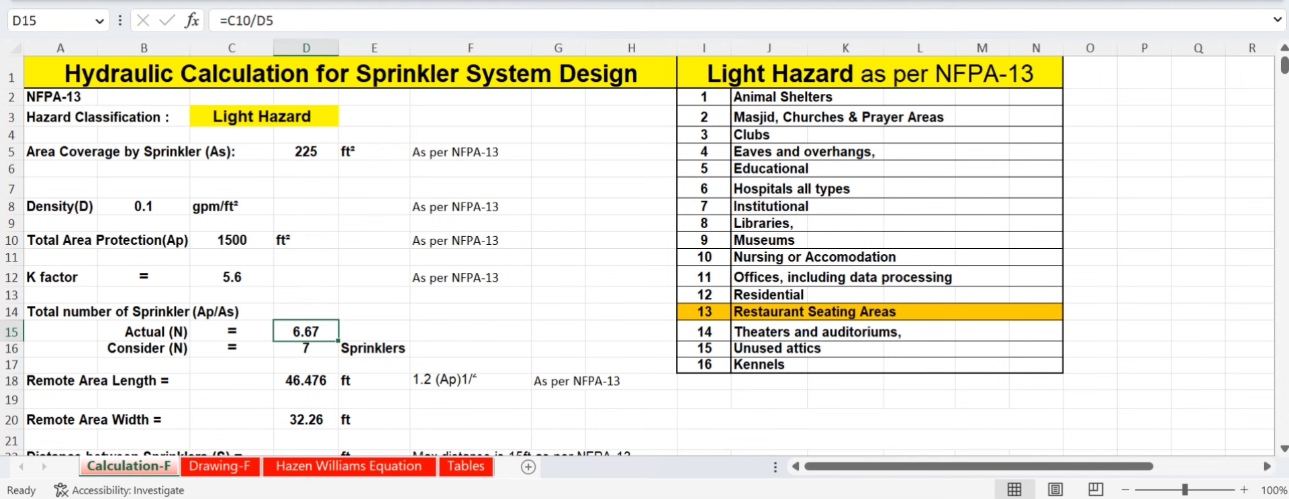
click(306, 348)
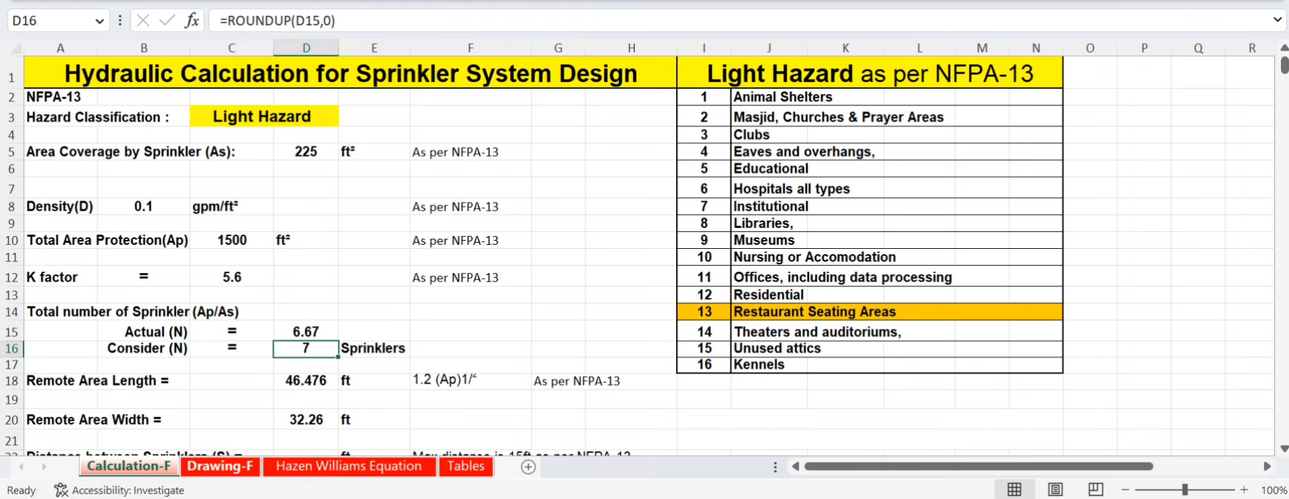
- Examine the Drawing-F sheet's restaurant sprinkler layout, from the numbered sprinklers along the pipe run to the fire pumps
click(219, 466)
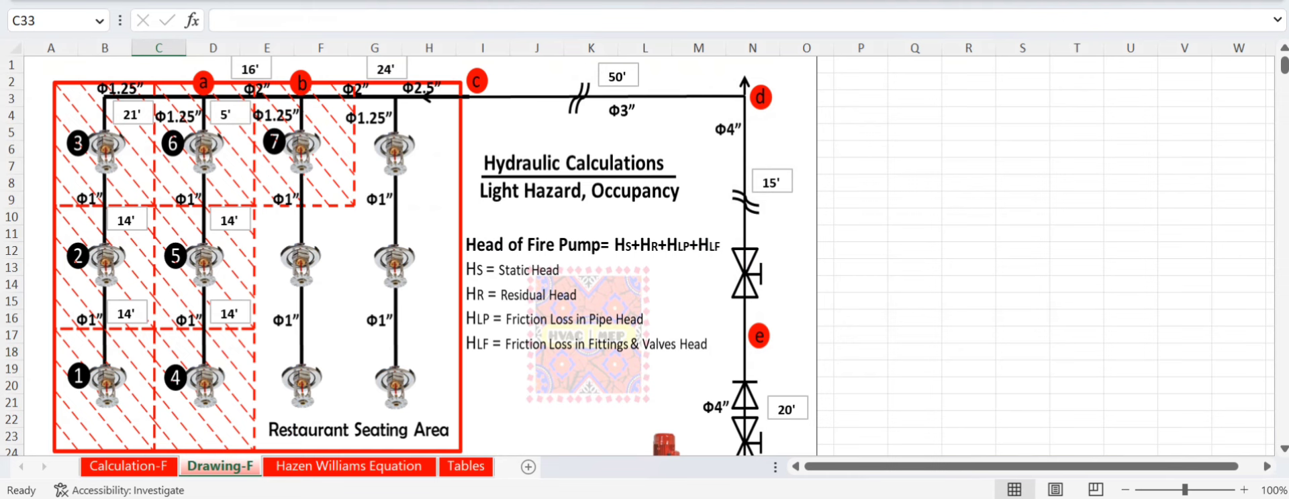
scroll(644, 255, down, 4)
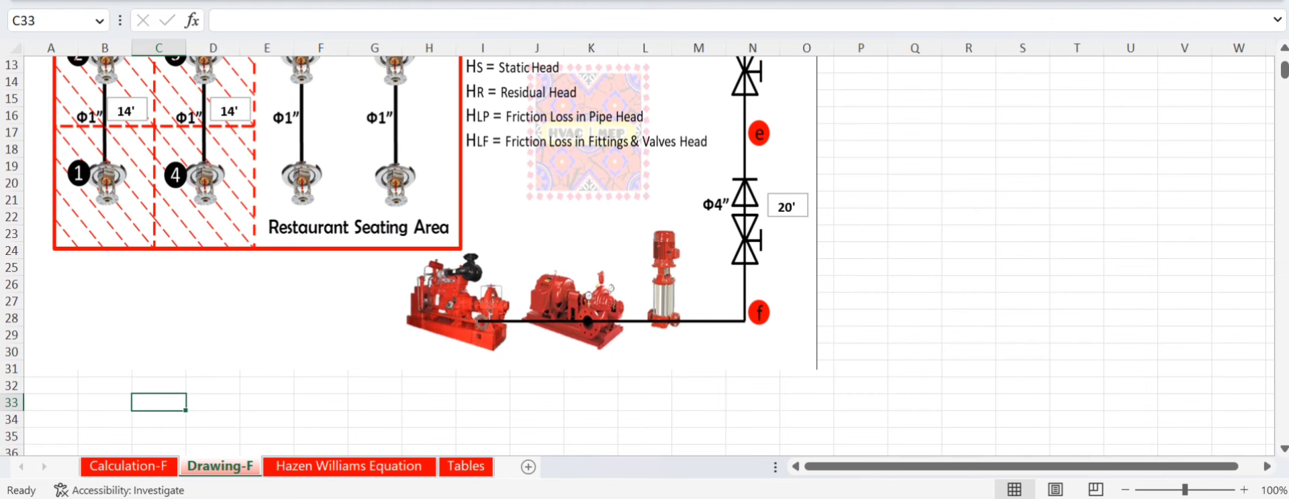
scroll(644, 255, up, 4)
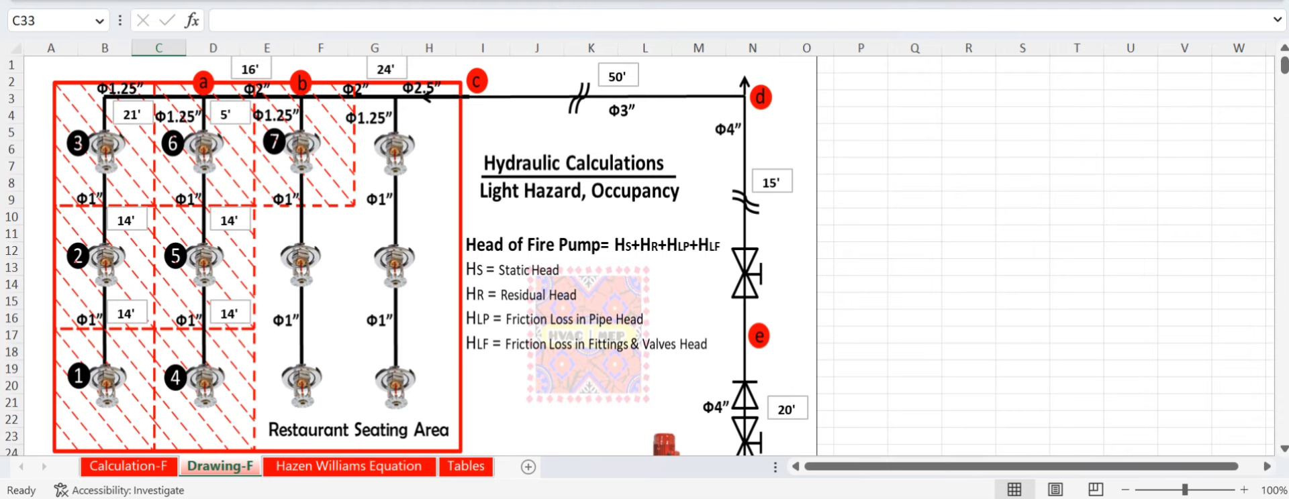
scroll(435, 255, down, 3)
scroll(644, 255, up, 3)
scroll(637, 255, down, 3)
scroll(638, 255, up, 3)
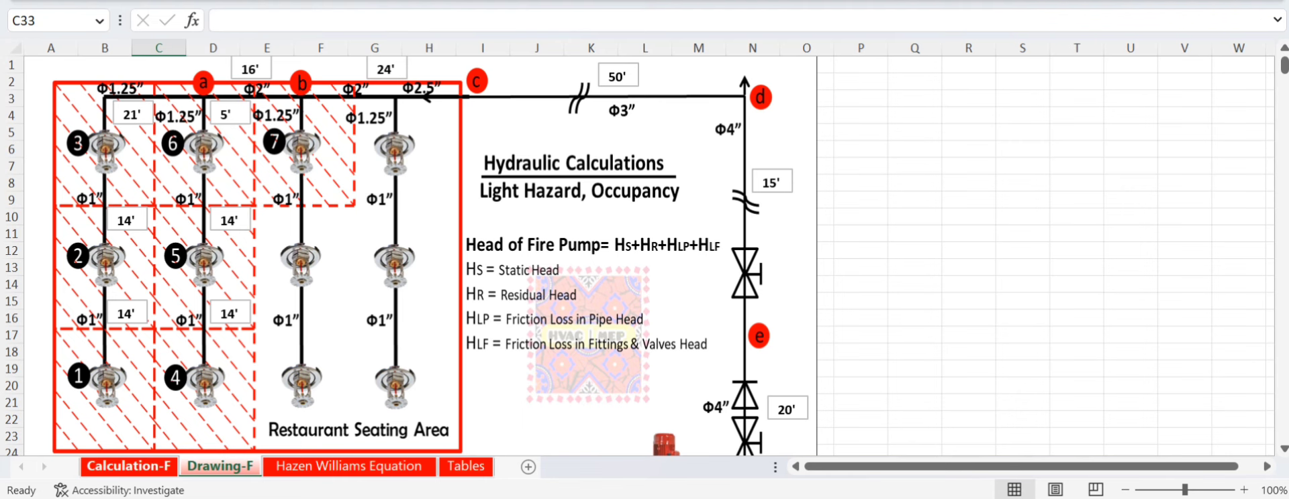
- Return to the calculation sheet and inspect the reference note and formulas behind the Remote Area Length and Remote Area Width
click(129, 465)
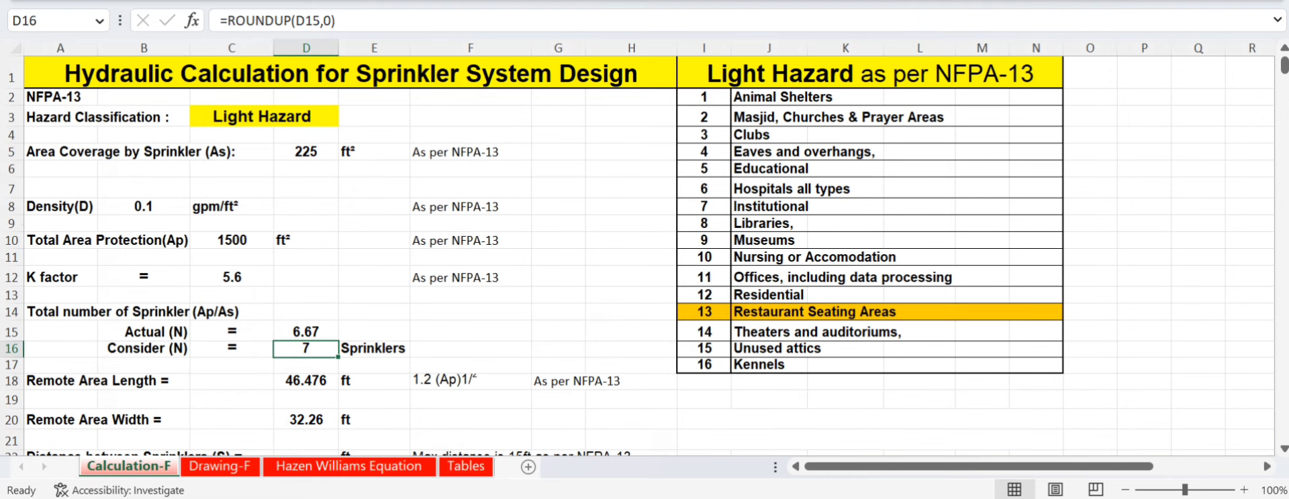
scroll(636, 256, down, 2)
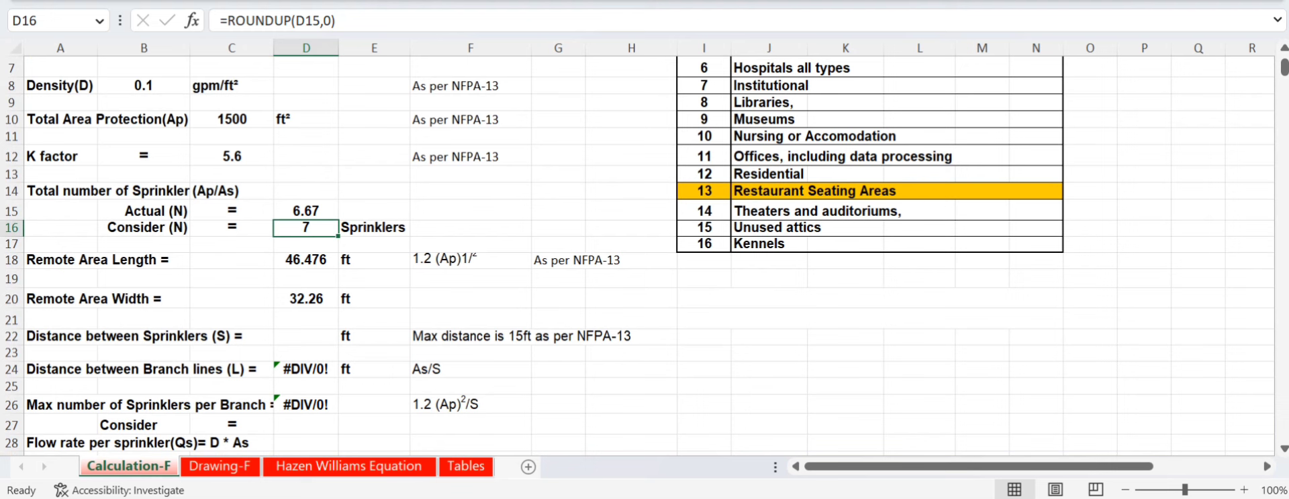
click(470, 260)
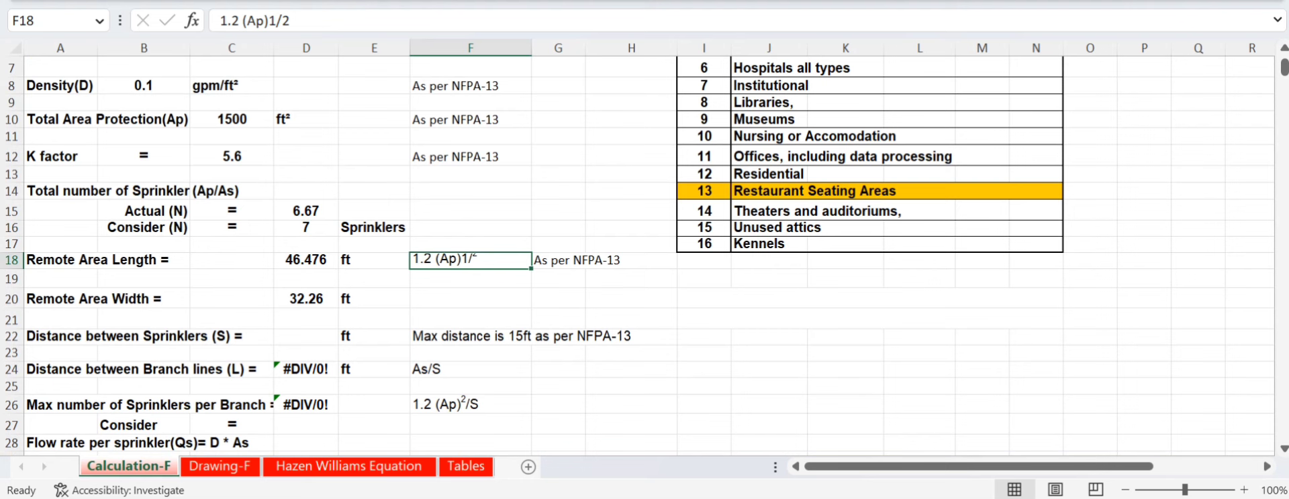
drag(12, 252, 12, 251)
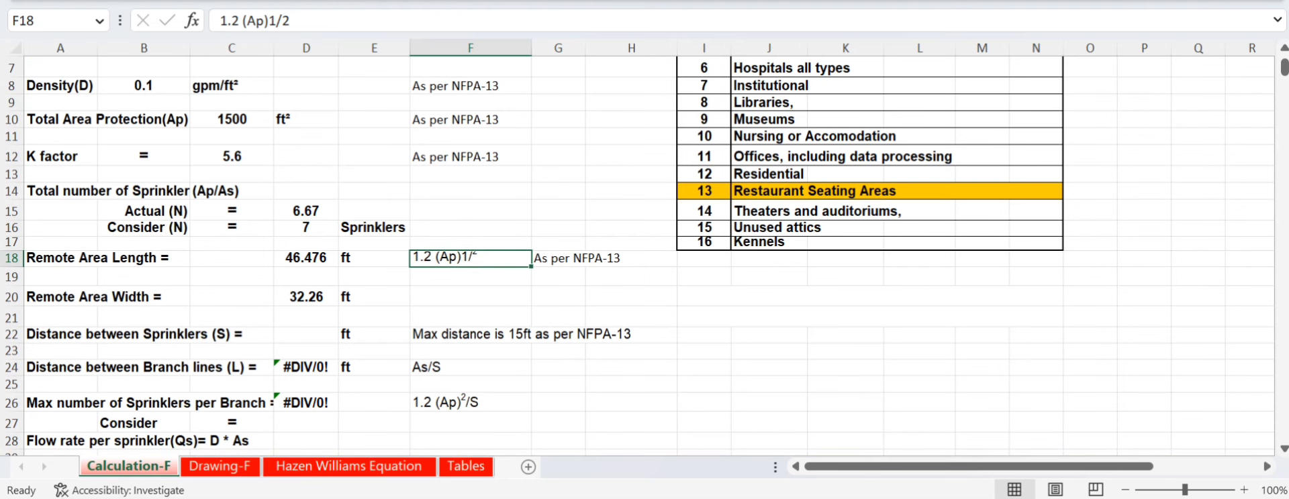
double_click(469, 258)
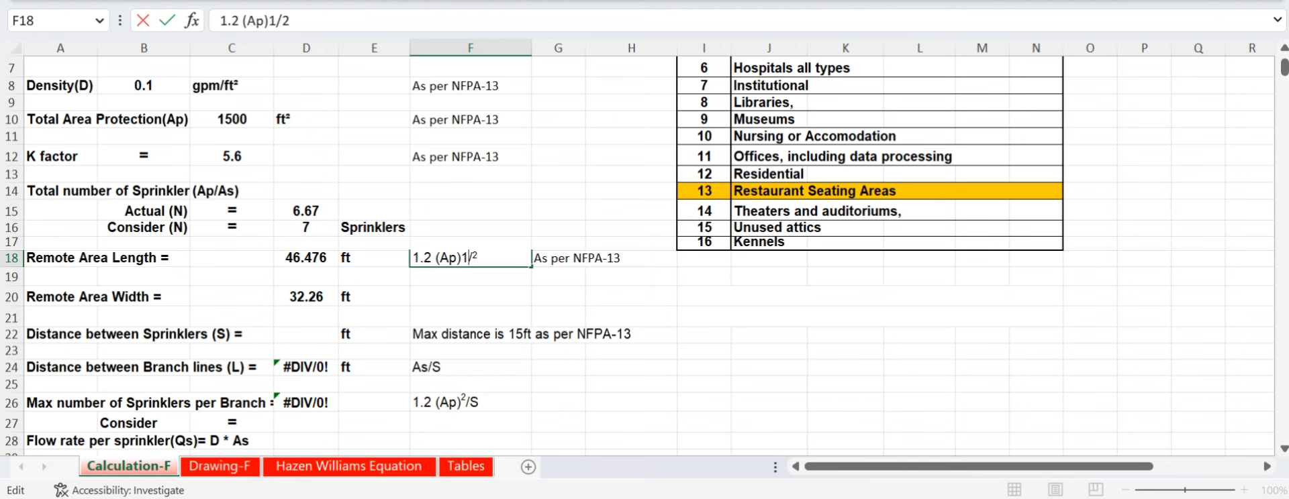
click(470, 296)
click(306, 259)
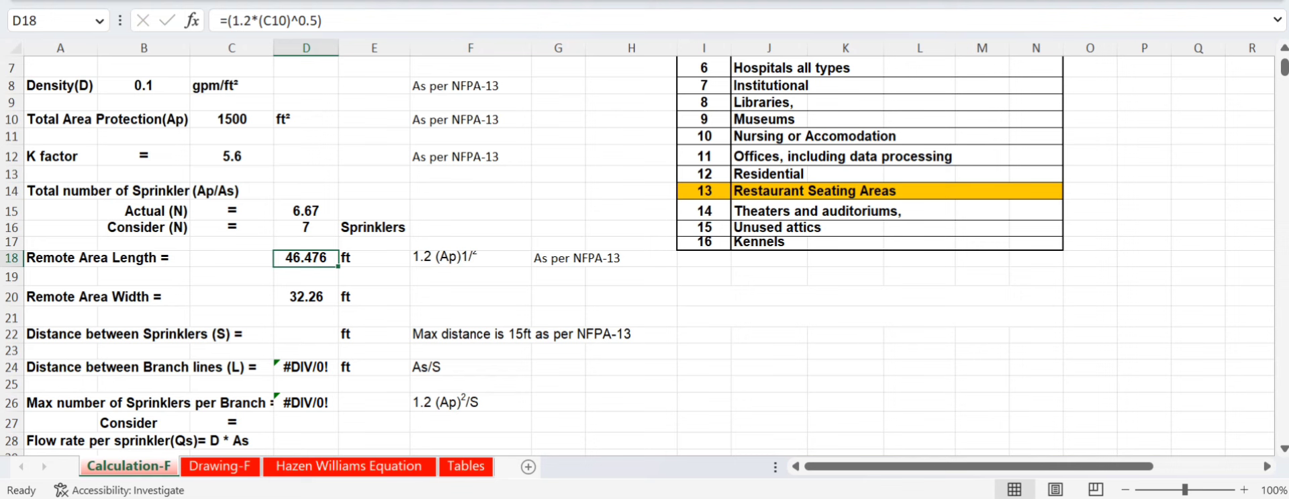
click(306, 297)
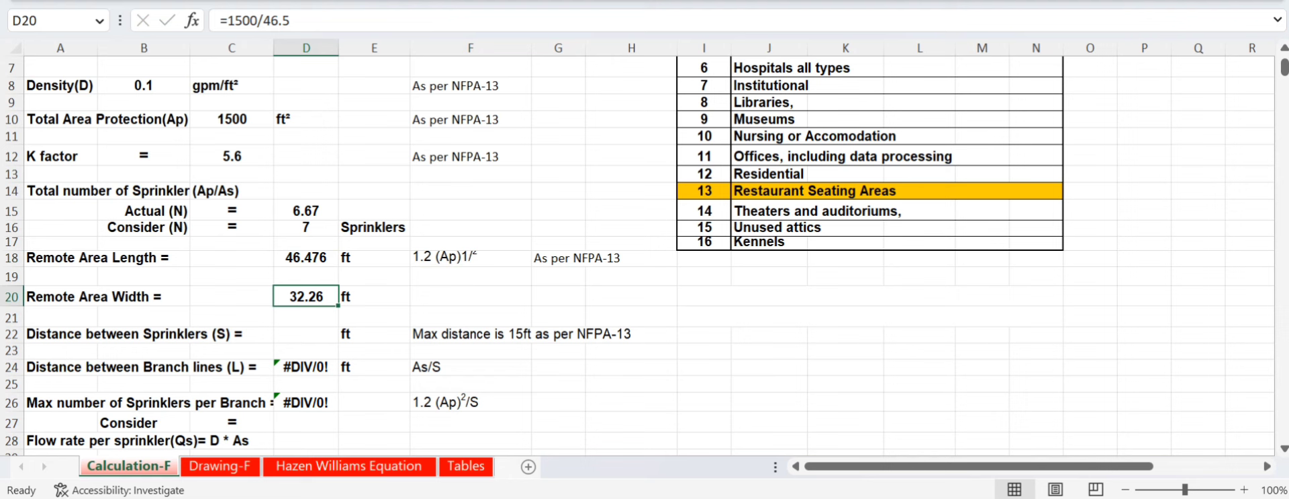
key(F2)
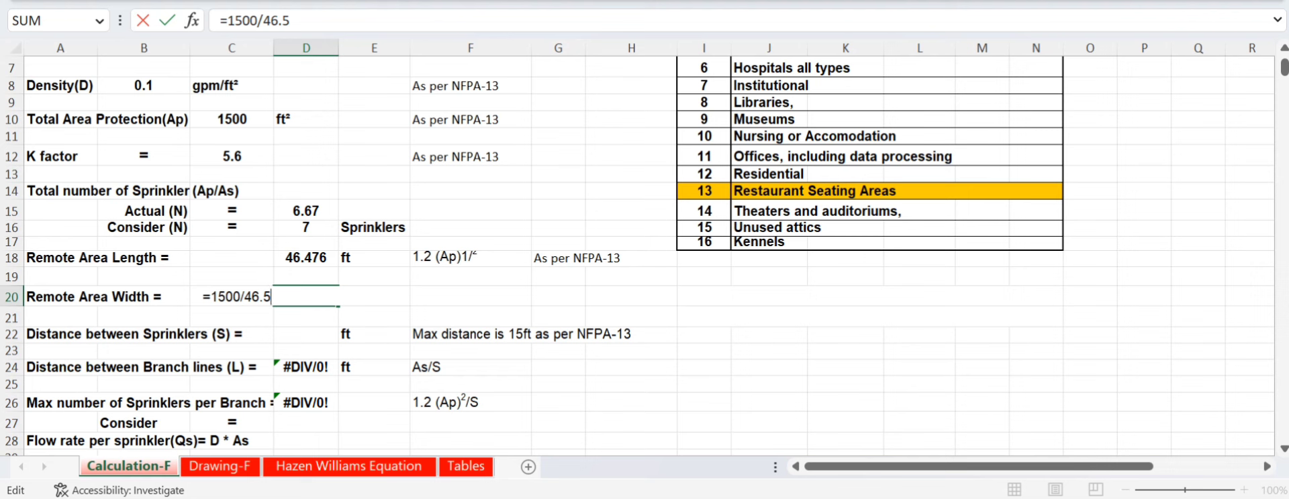
click(470, 297)
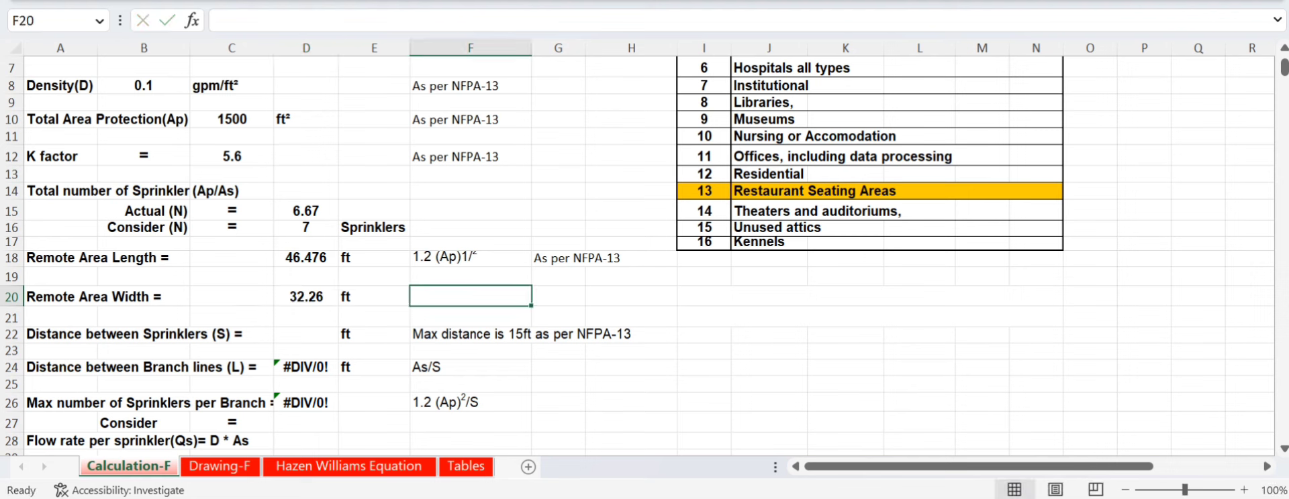
click(306, 297)
- Consult the light hazard maximum spacing in the Tables sheet and enter 14 ft as the Distance between Sprinklers (S) in the calculation sheet
click(144, 334)
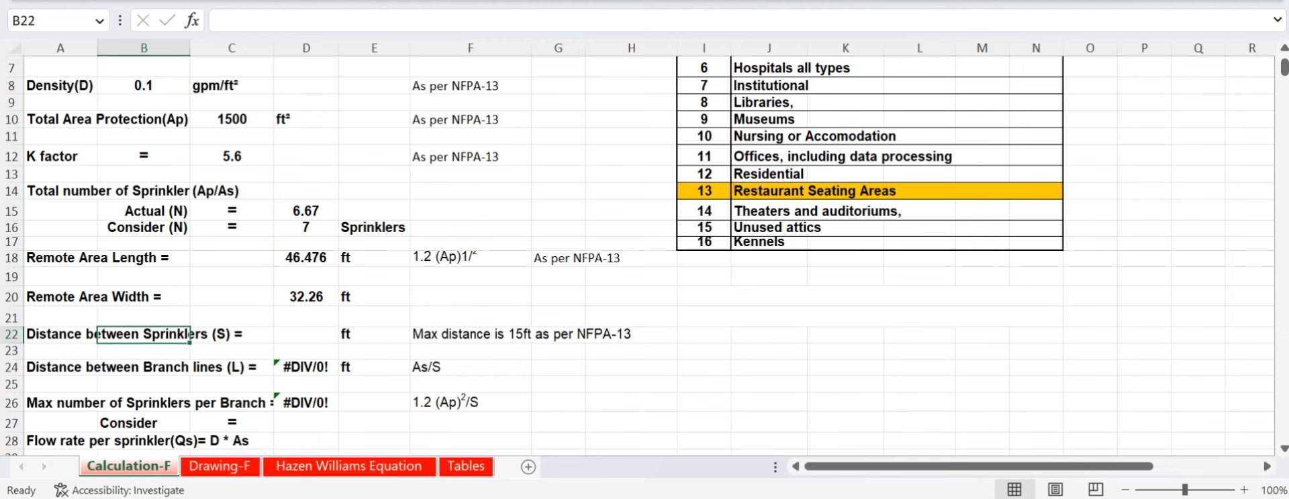
click(95, 334)
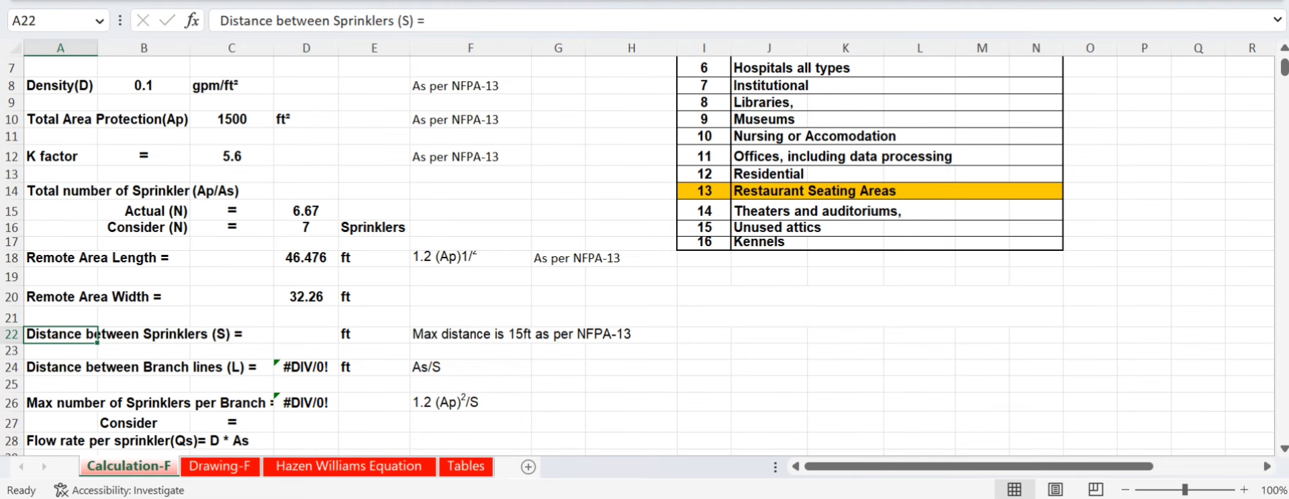
click(306, 334)
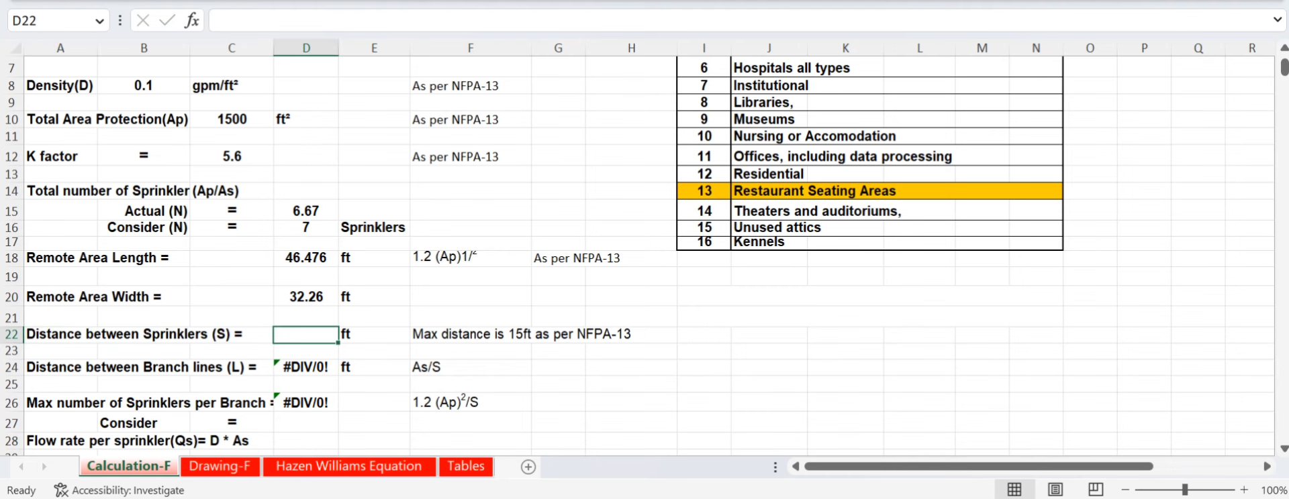
click(466, 467)
scroll(644, 255, up, 14)
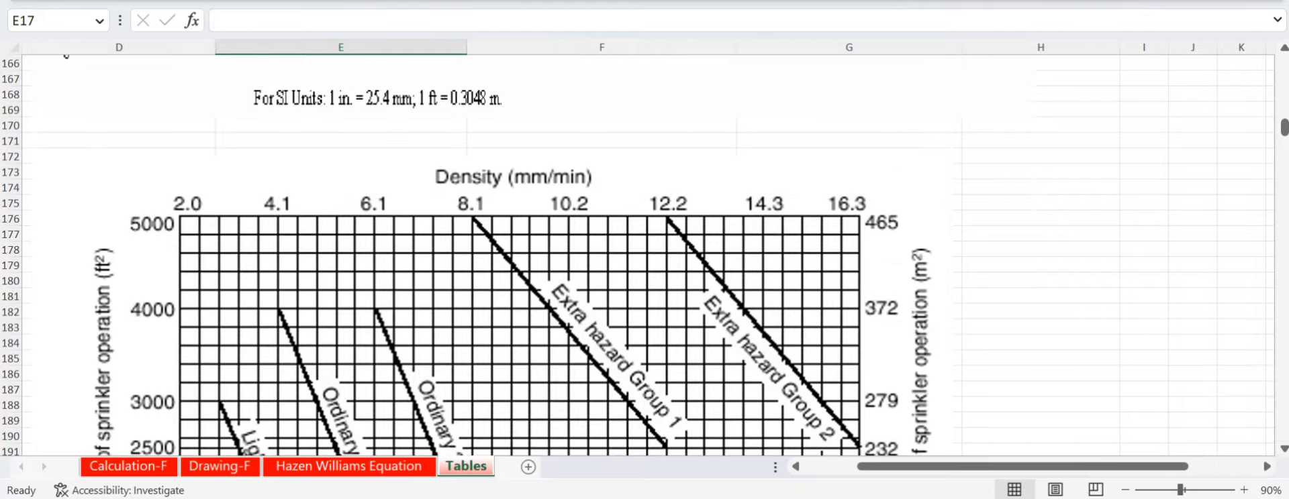
scroll(644, 255, up, 11)
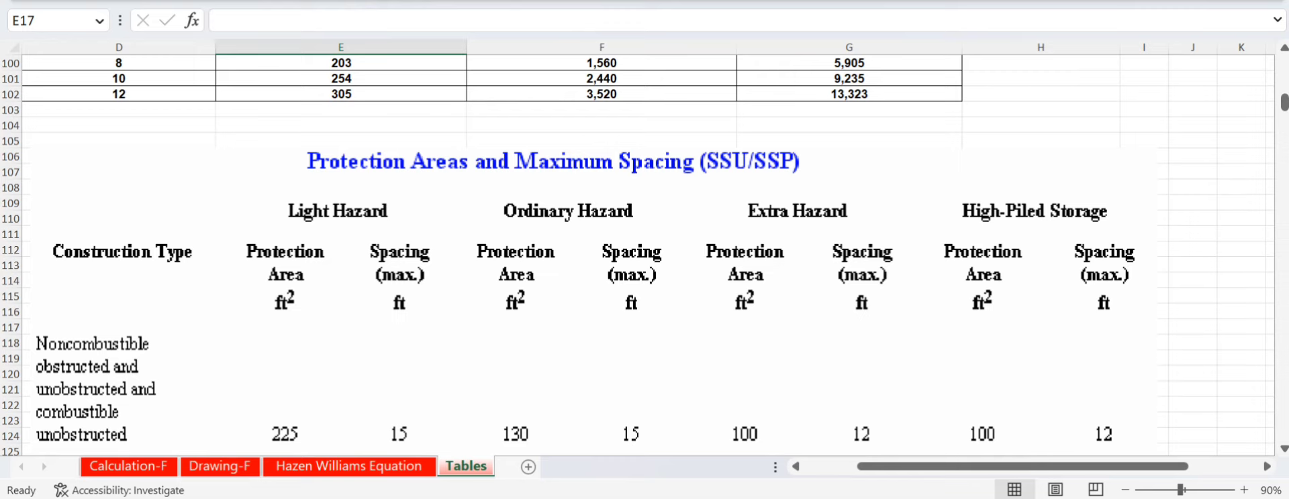
scroll(644, 255, down, 1)
scroll(644, 255, down, 1)
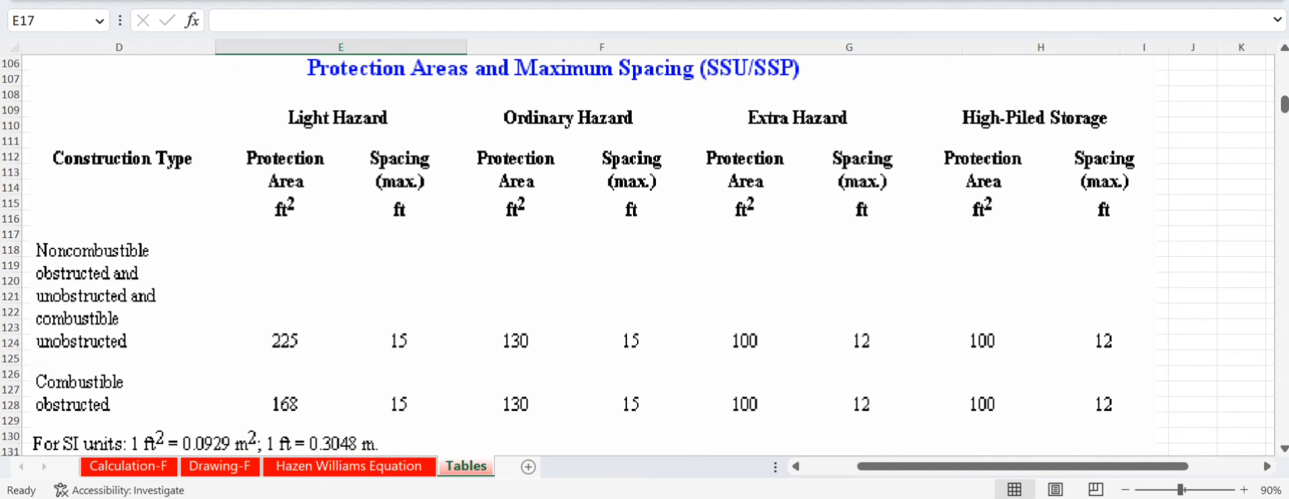
click(129, 467)
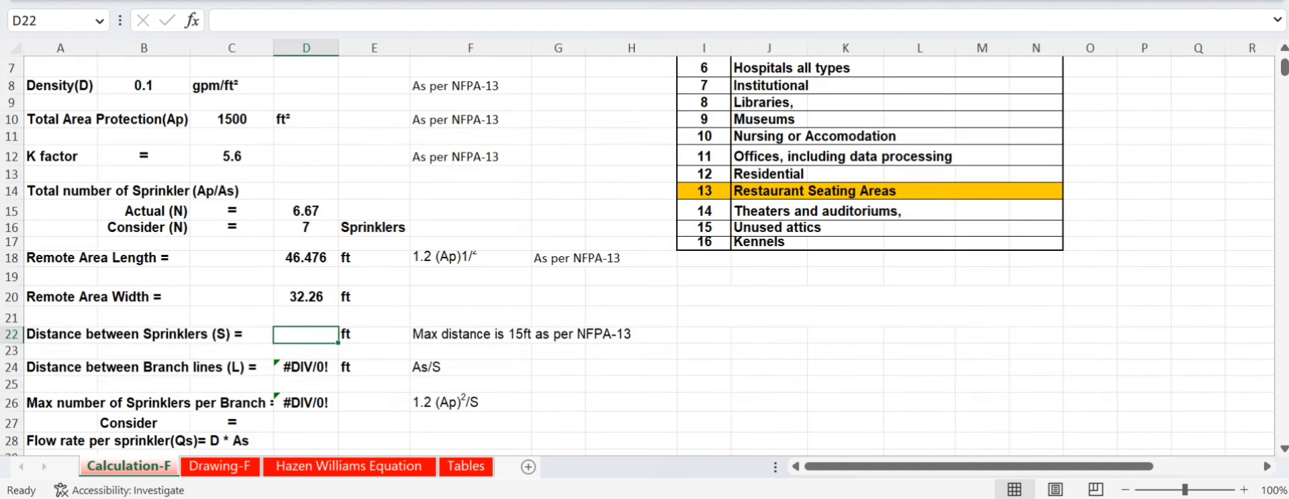
scroll(637, 255, down, 1)
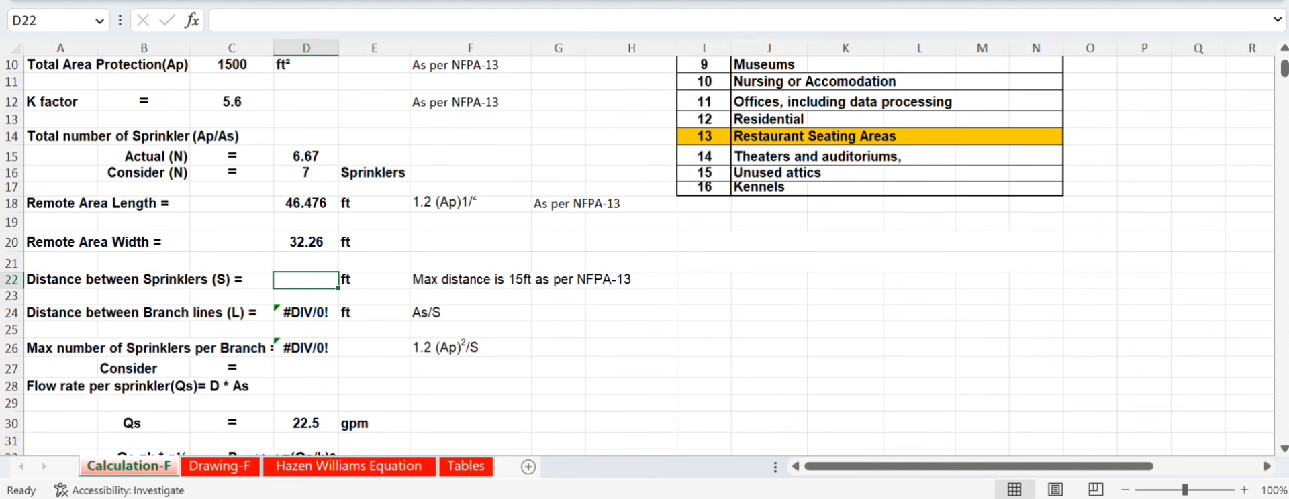
text(14)
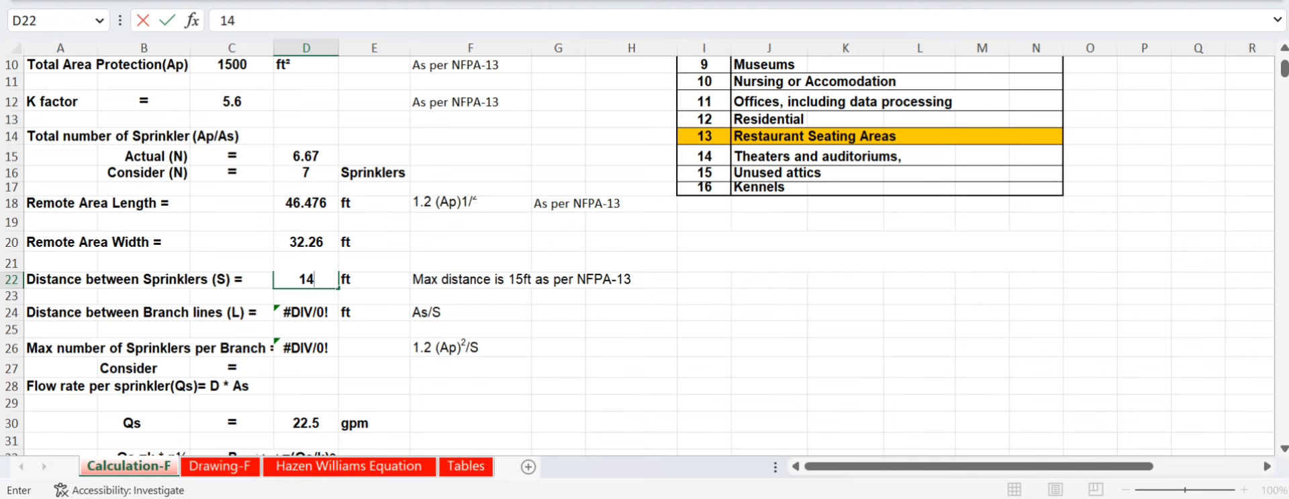
click(373, 312)
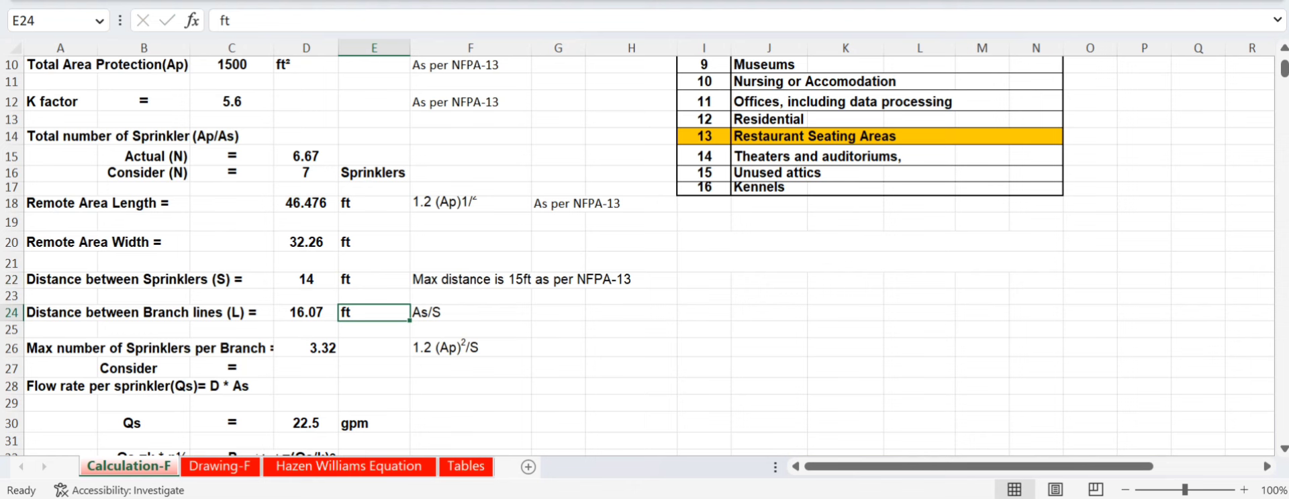
- Inspect the formula behind the Distance between Branch lines (L) and compare it with the branch spacing on the Drawing-F layout
click(306, 280)
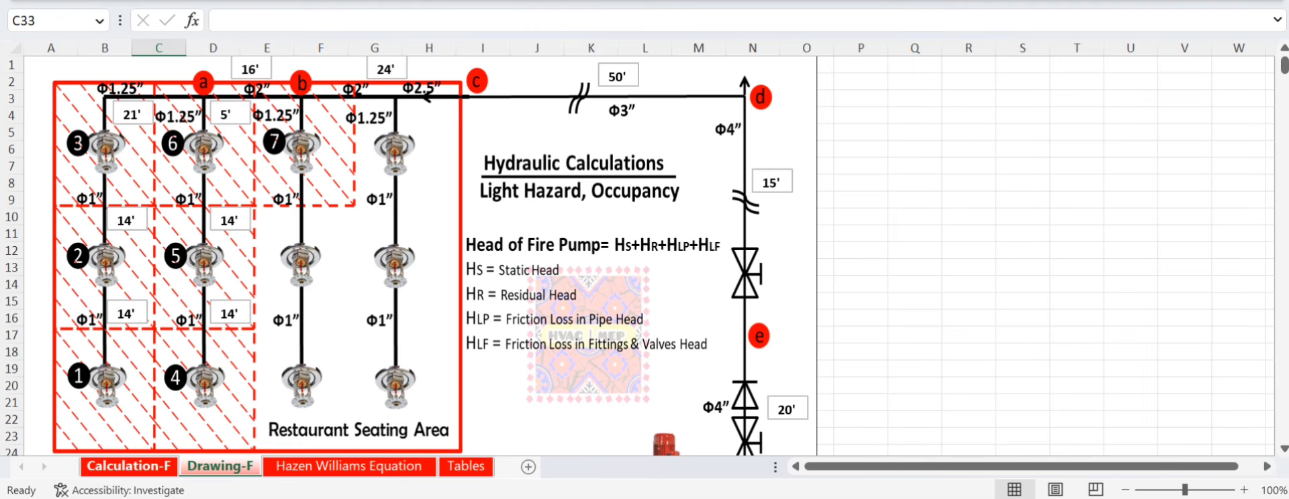
click(128, 466)
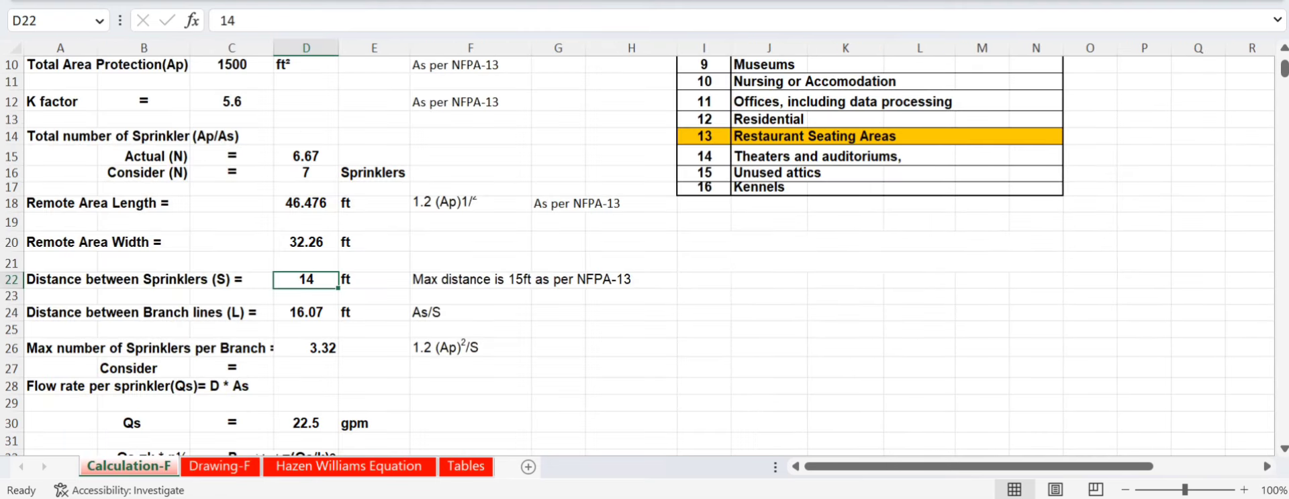
click(306, 313)
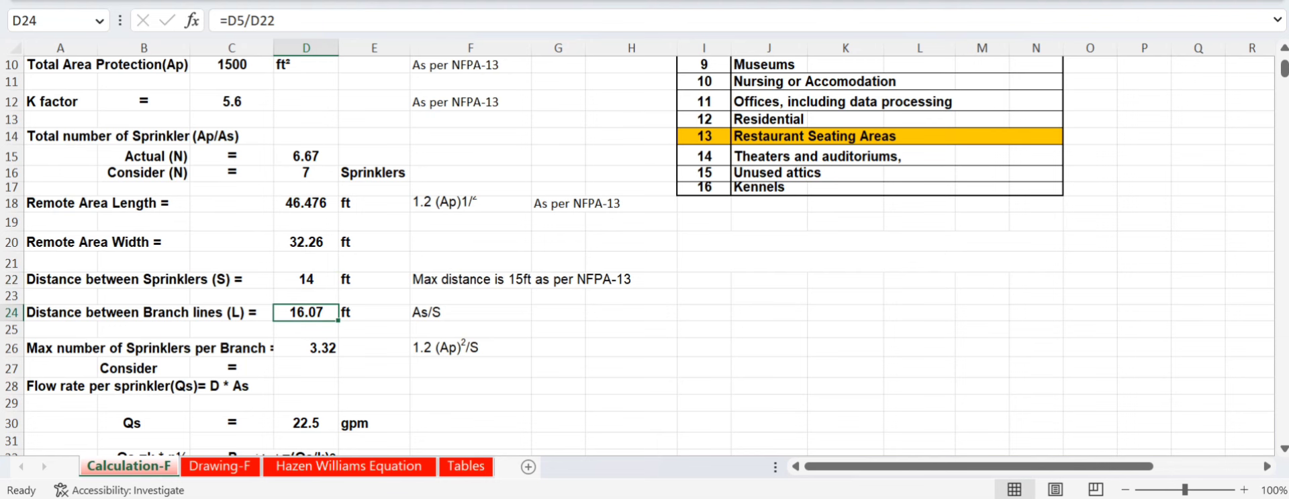
scroll(636, 255, up, 3)
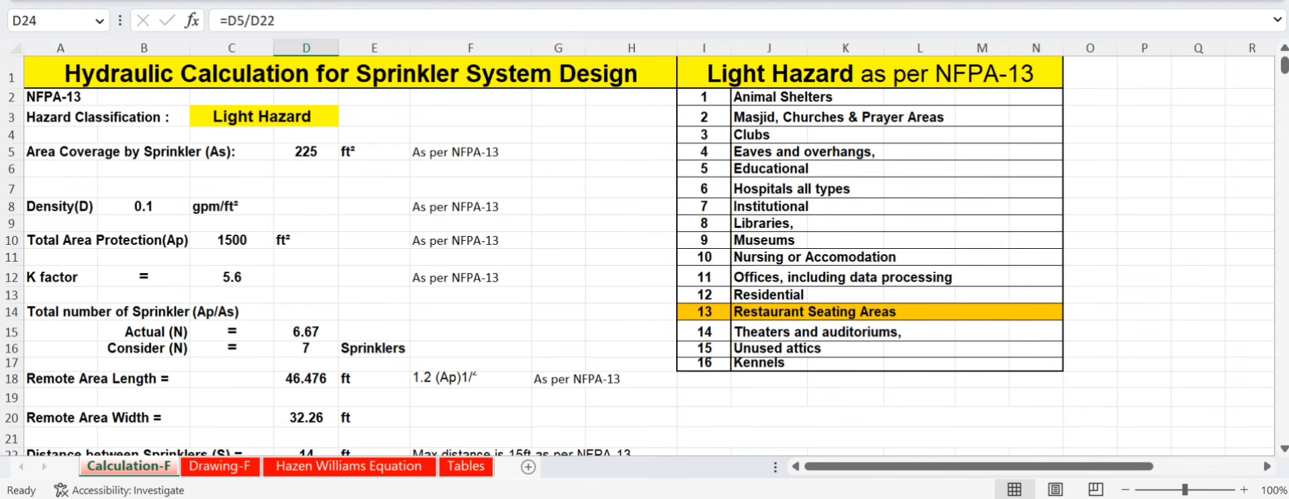
scroll(637, 252, down, 4)
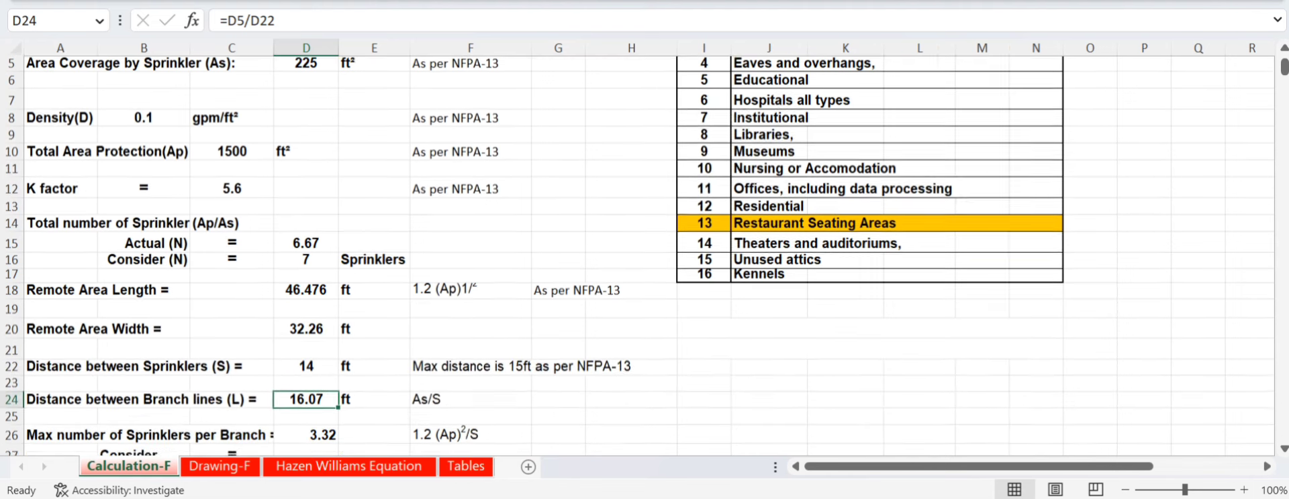
scroll(637, 252, down, 1)
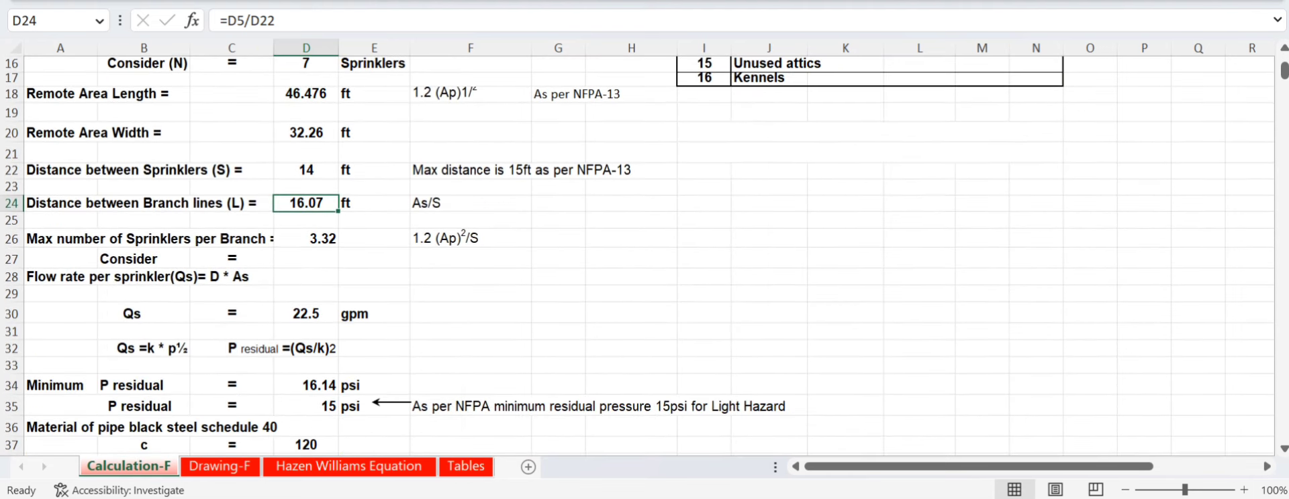
scroll(636, 252, down, 1)
scroll(636, 253, up, 1)
double_click(292, 203)
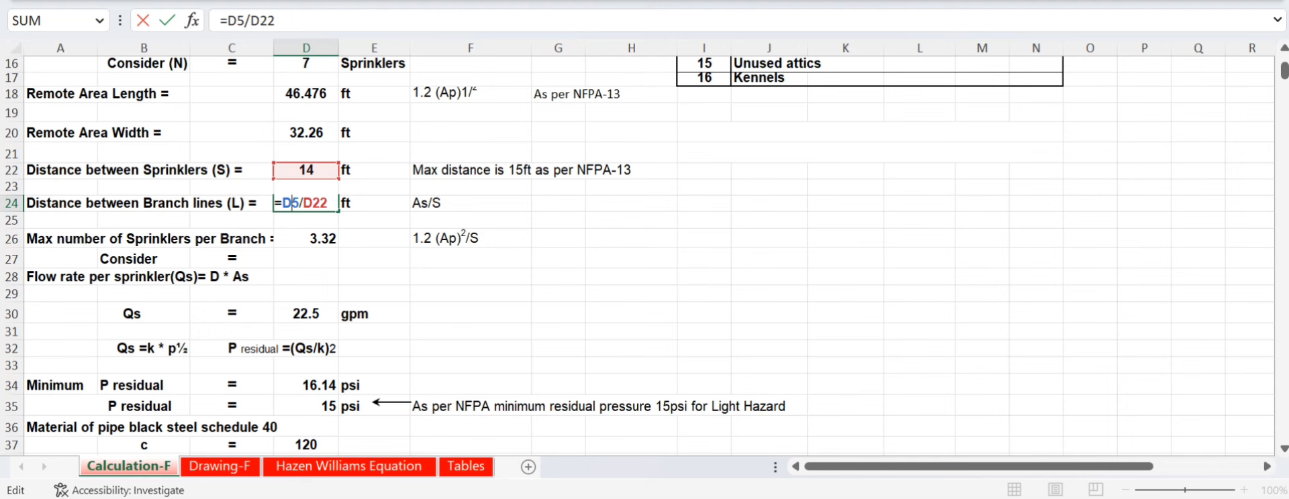
click(558, 313)
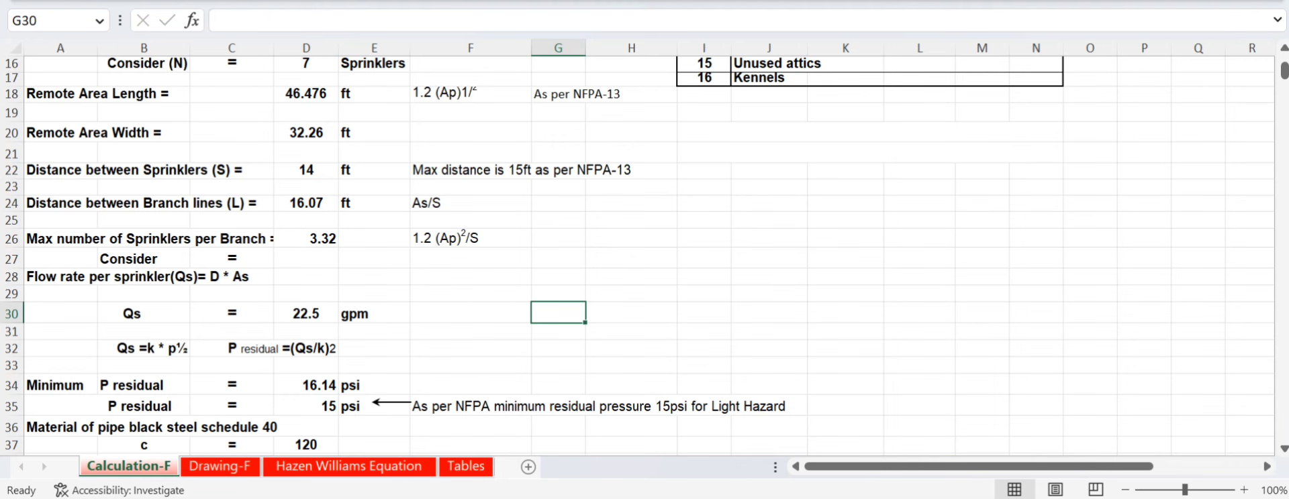
key(ctrl+Page_Down)
click(220, 467)
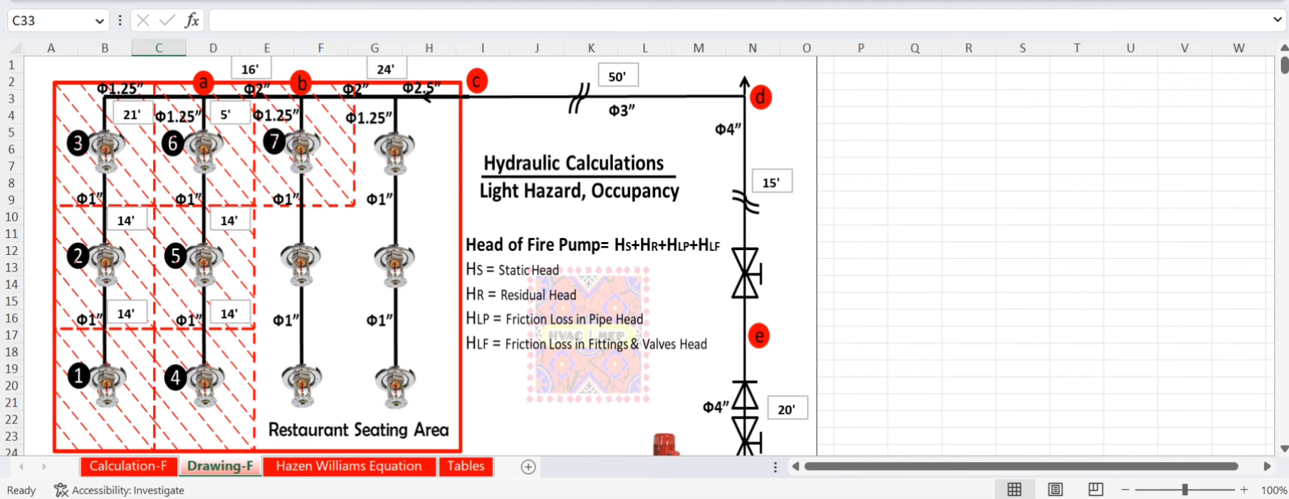
click(129, 467)
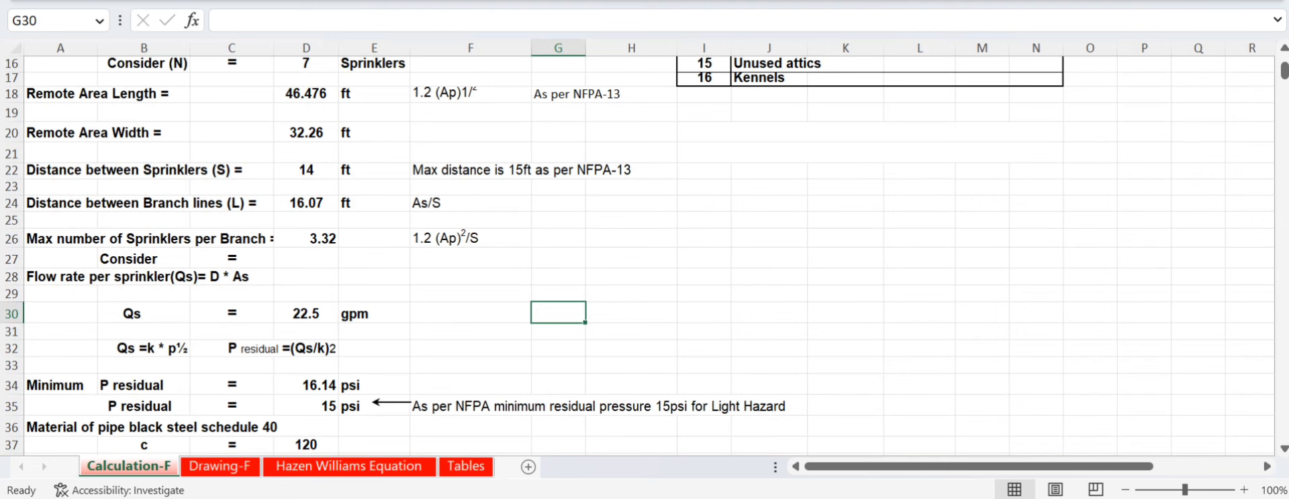
- Check the formula for the maximum number of sprinklers per branch and enter 3 as the considered number
scroll(638, 255, up, 3)
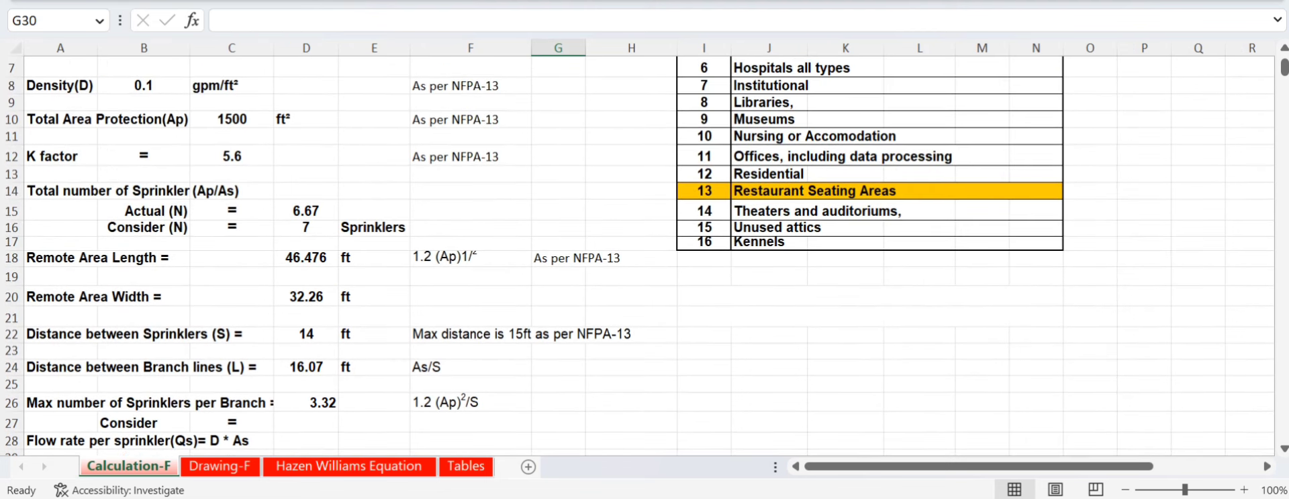
scroll(638, 255, down, 2)
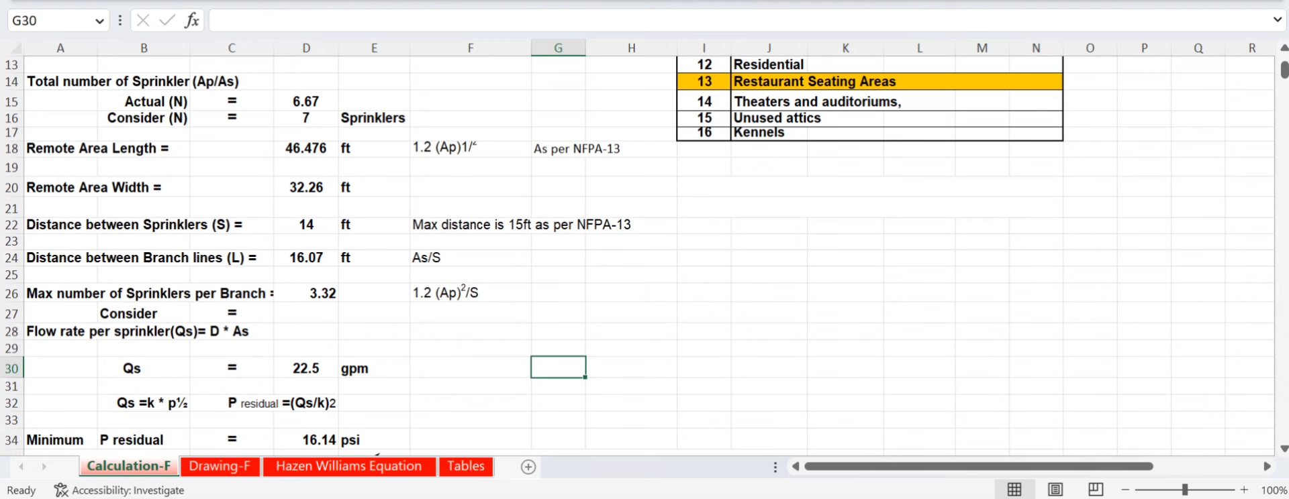
click(306, 293)
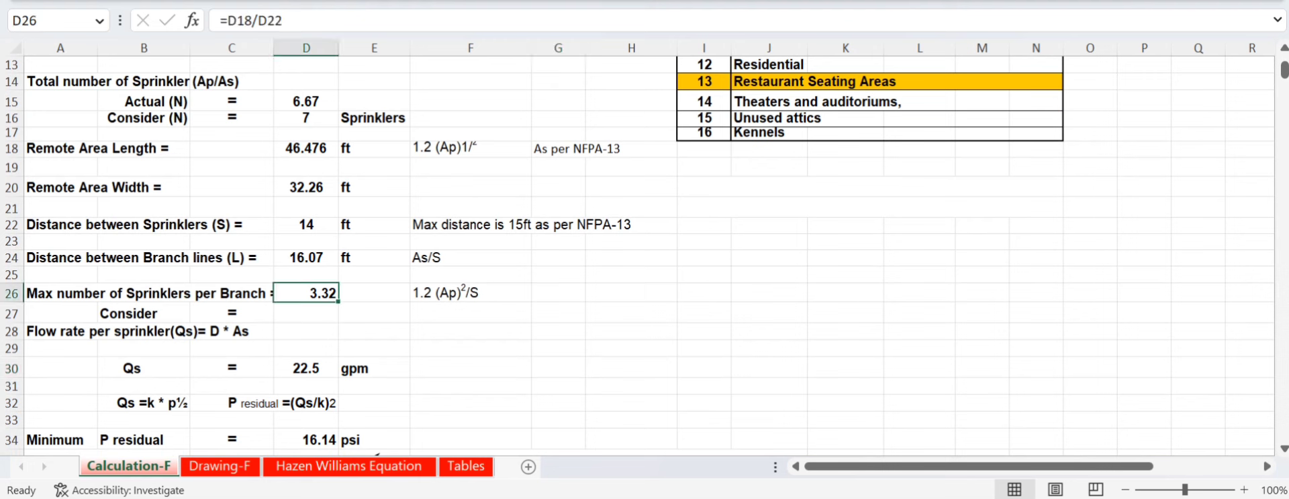
click(306, 314)
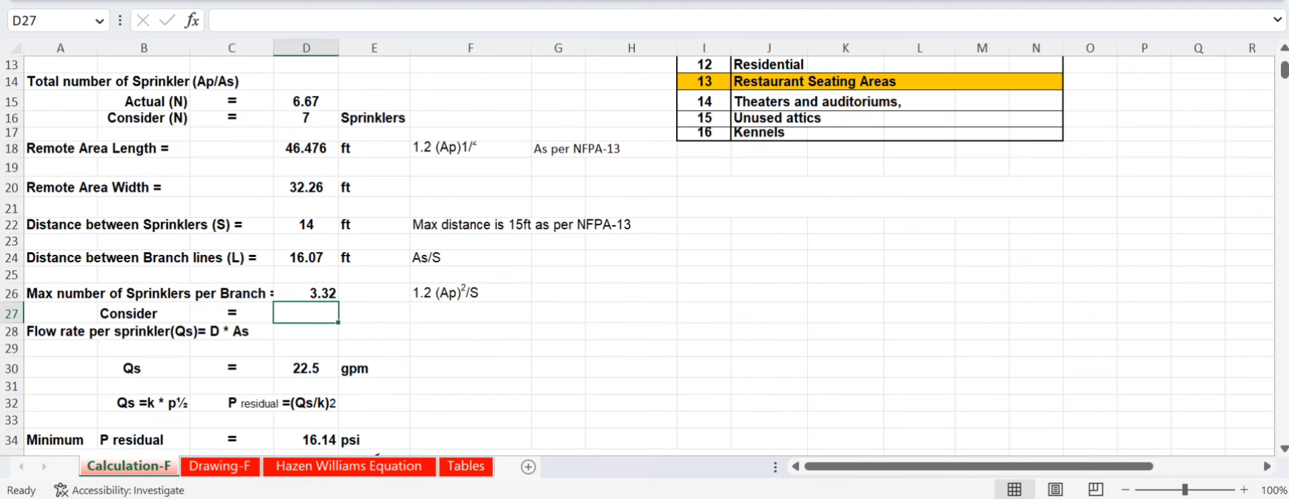
text(3)
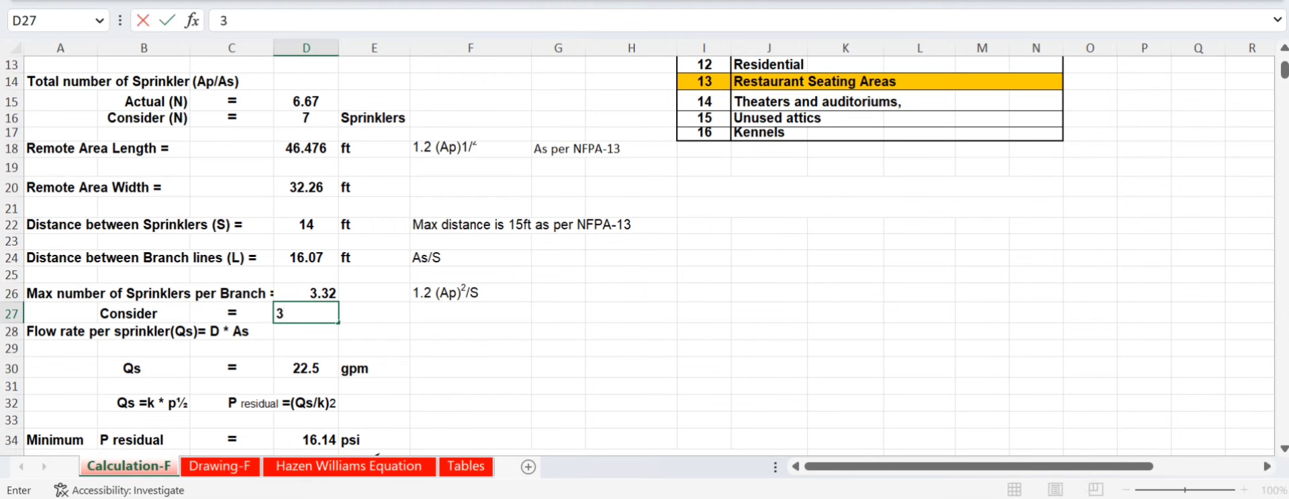
click(470, 348)
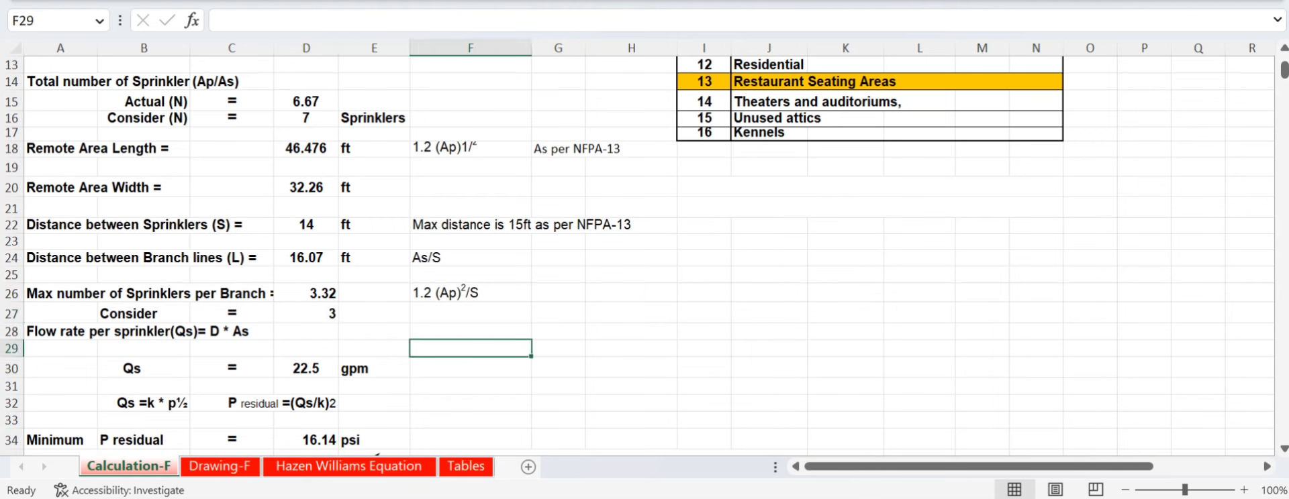
- Compare the considered number of sprinklers per branch with the branch layout on Drawing-F and return to the calculation sheet
click(306, 314)
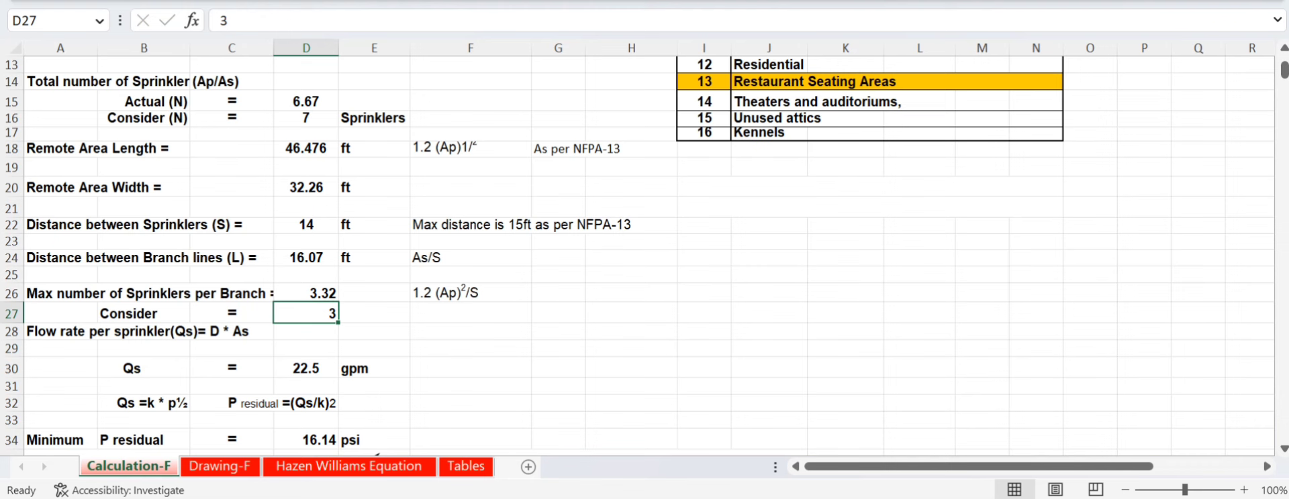
click(219, 466)
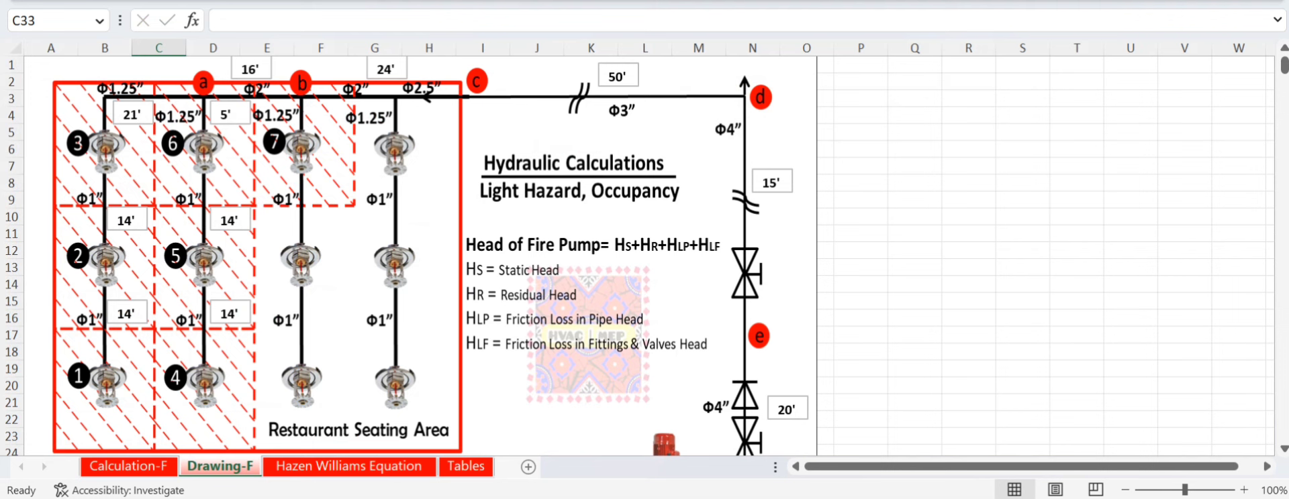
key(ctrl+Page_Up)
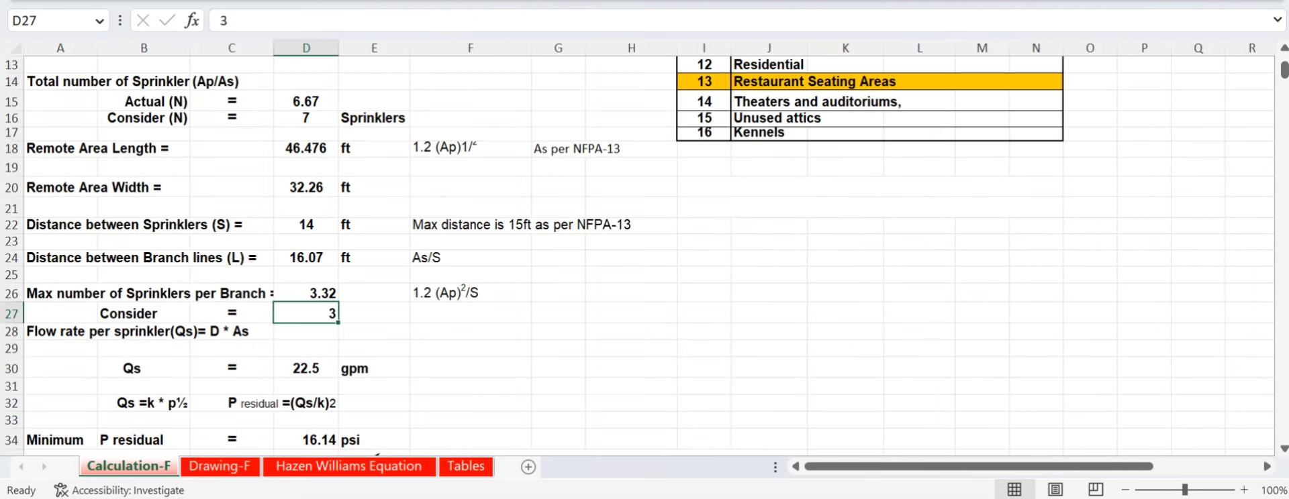
- Inspect the formula behind the flow rate per sprinkler (Qs) and trace it to the Density and Area Coverage cells, consulting Drawing-F
scroll(637, 255, down, 1)
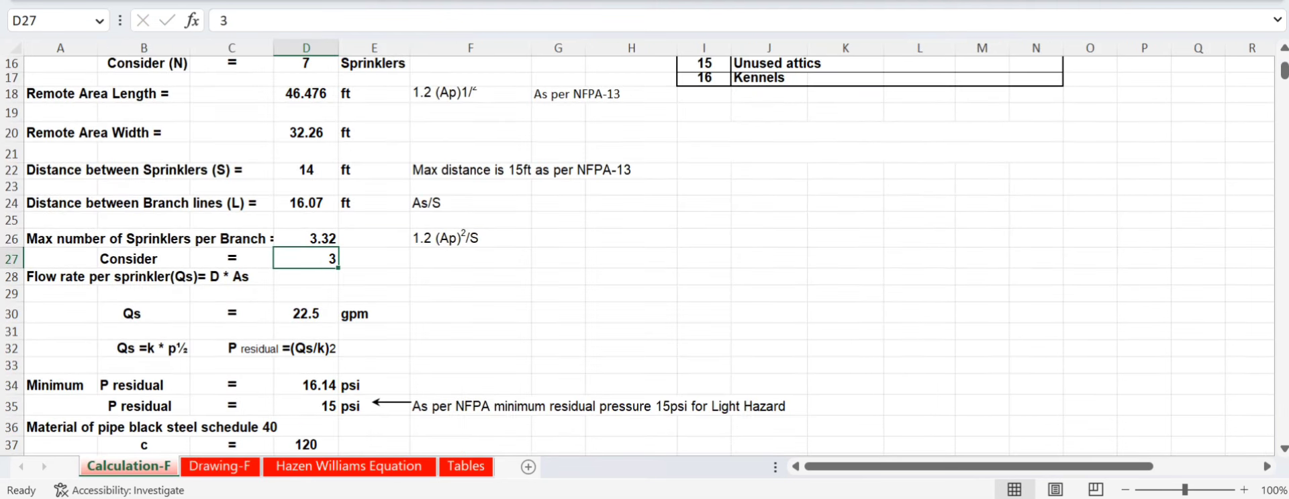
click(143, 313)
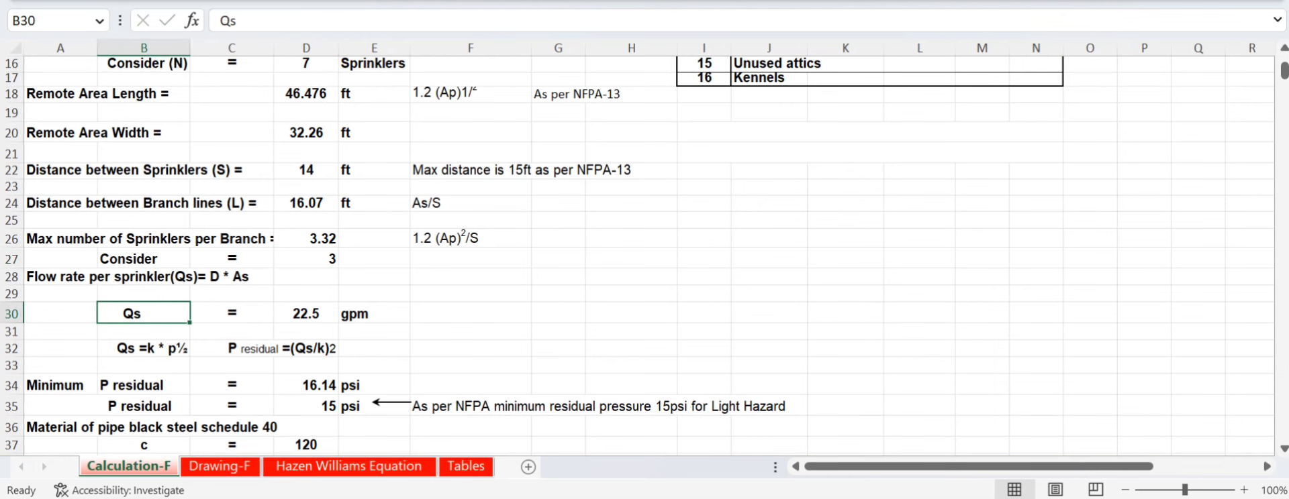
key(ctrl+Page_Down)
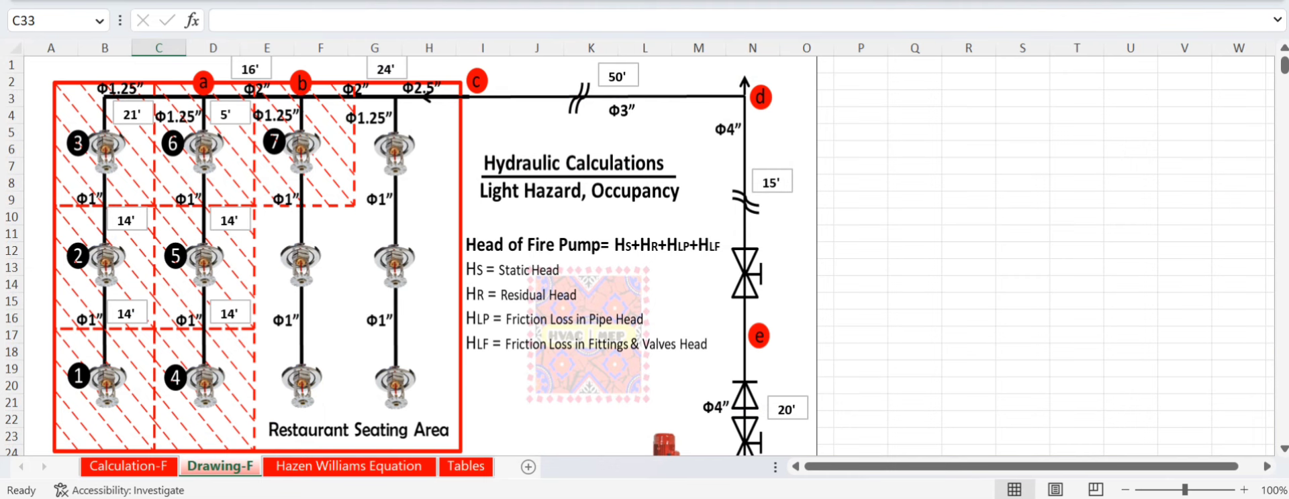
click(129, 466)
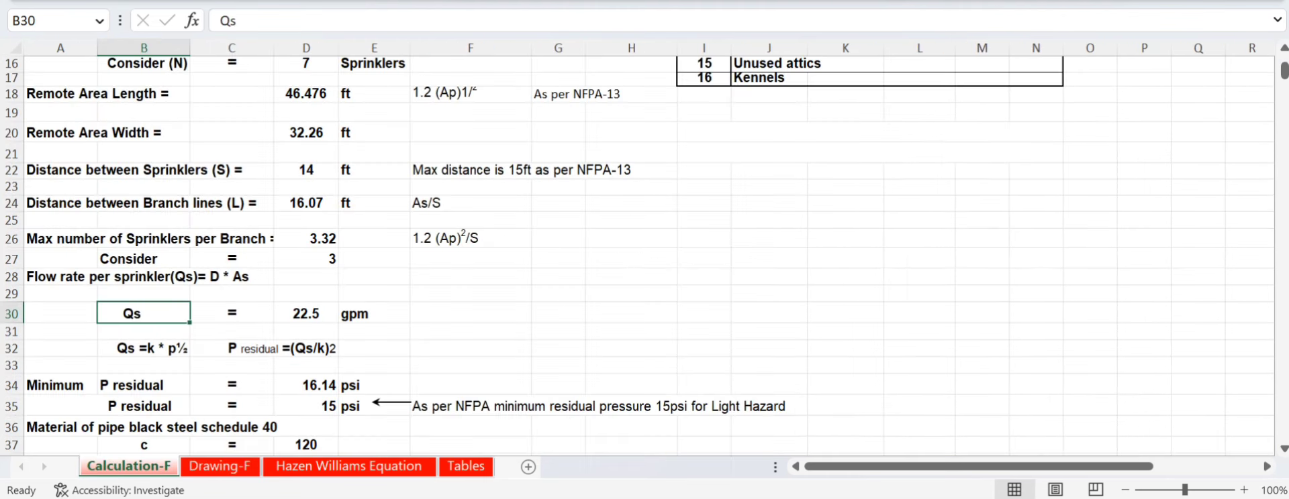
click(306, 313)
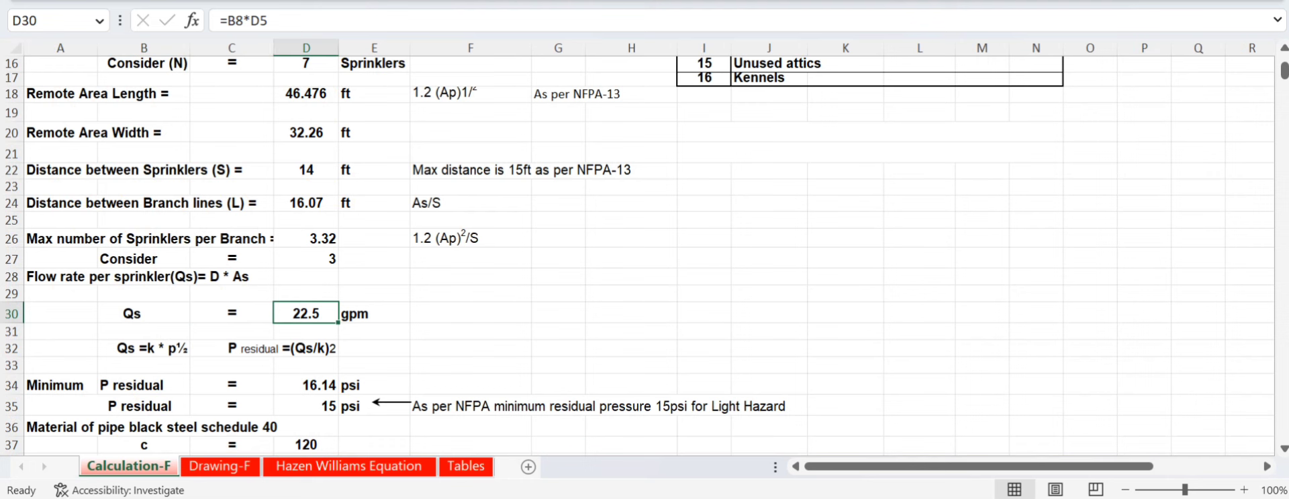
key(F2)
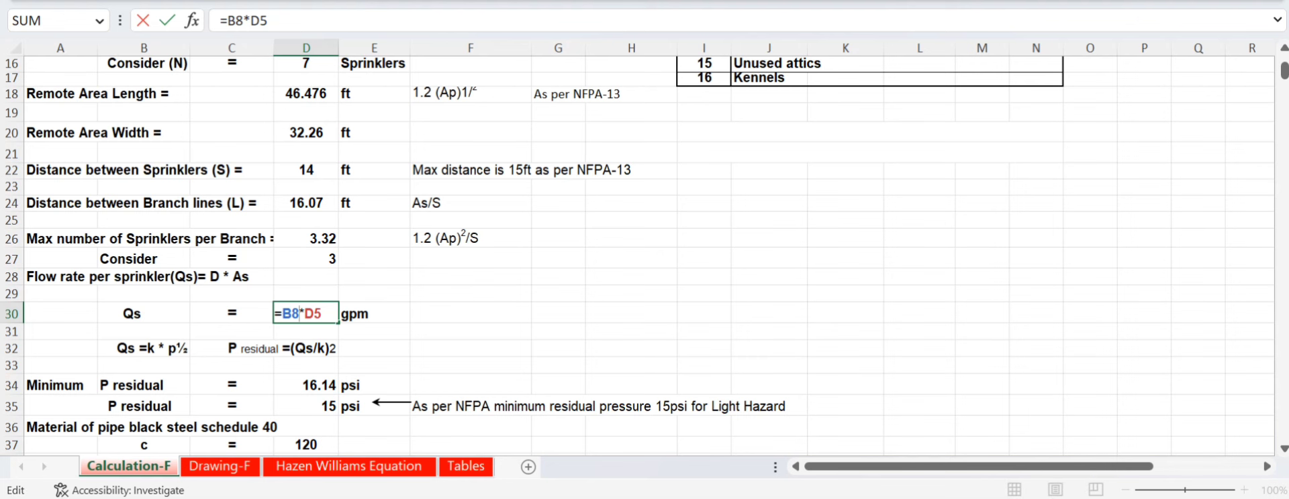
scroll(636, 255, up, 5)
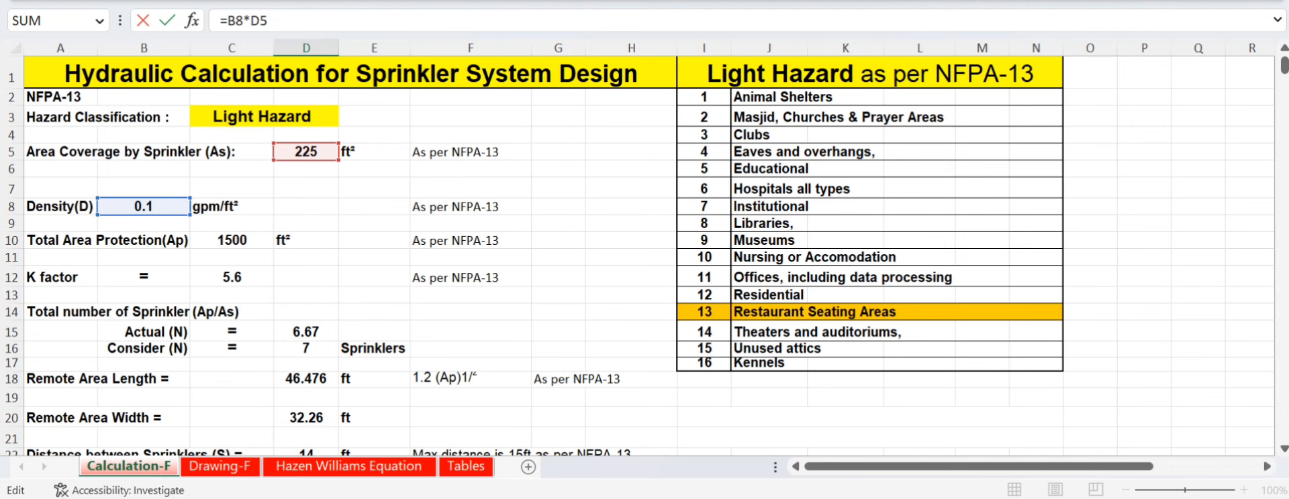
scroll(636, 255, down, 6)
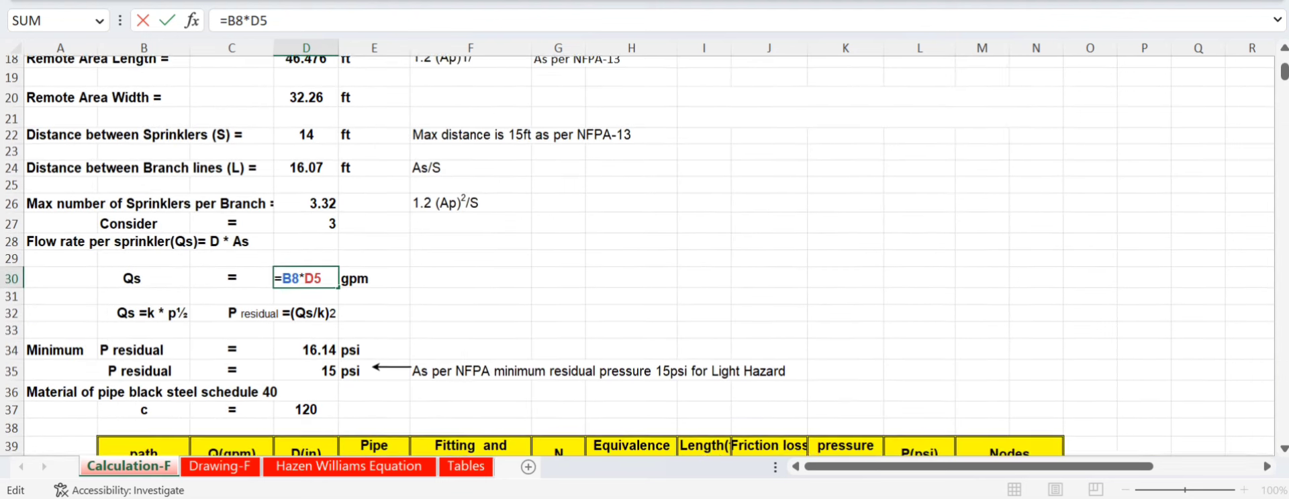
key(Tab)
key(Left)
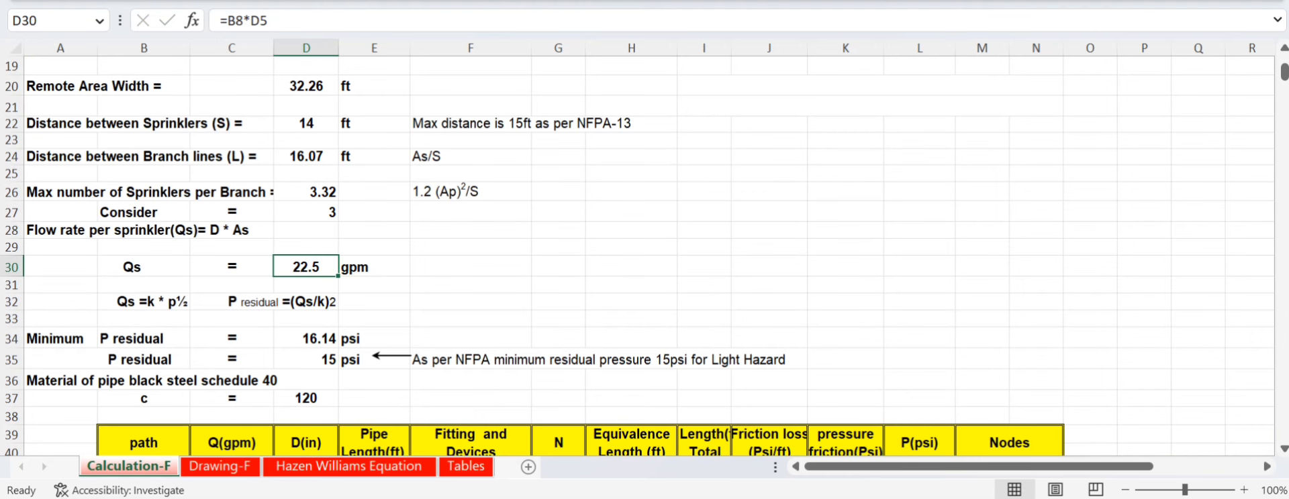
- Inspect the formula behind the minimum residual pressure and the C value for the black steel schedule 40 pipe
scroll(644, 255, down, 1)
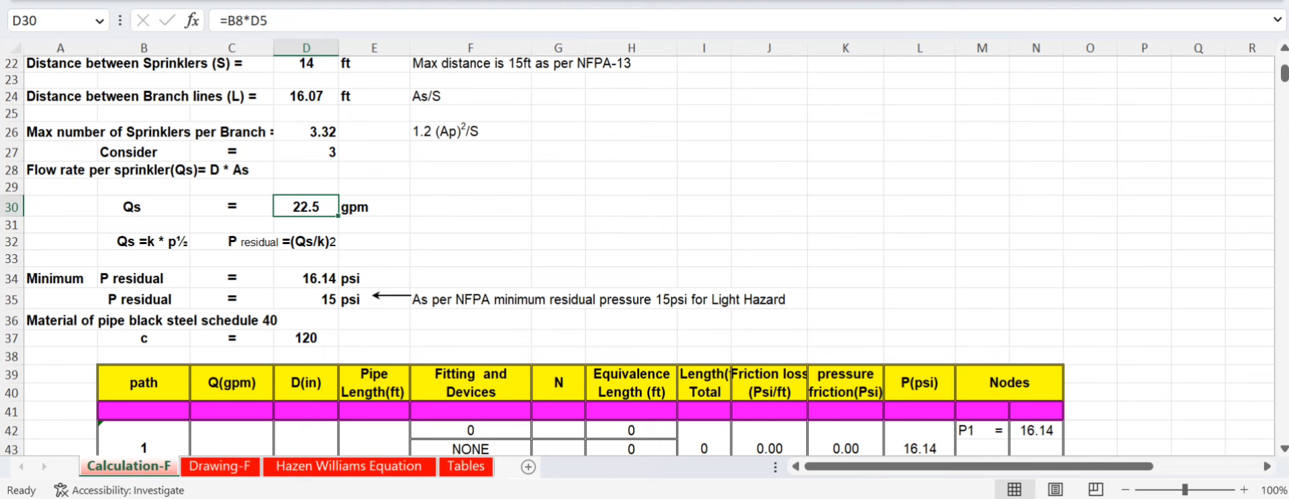
click(306, 278)
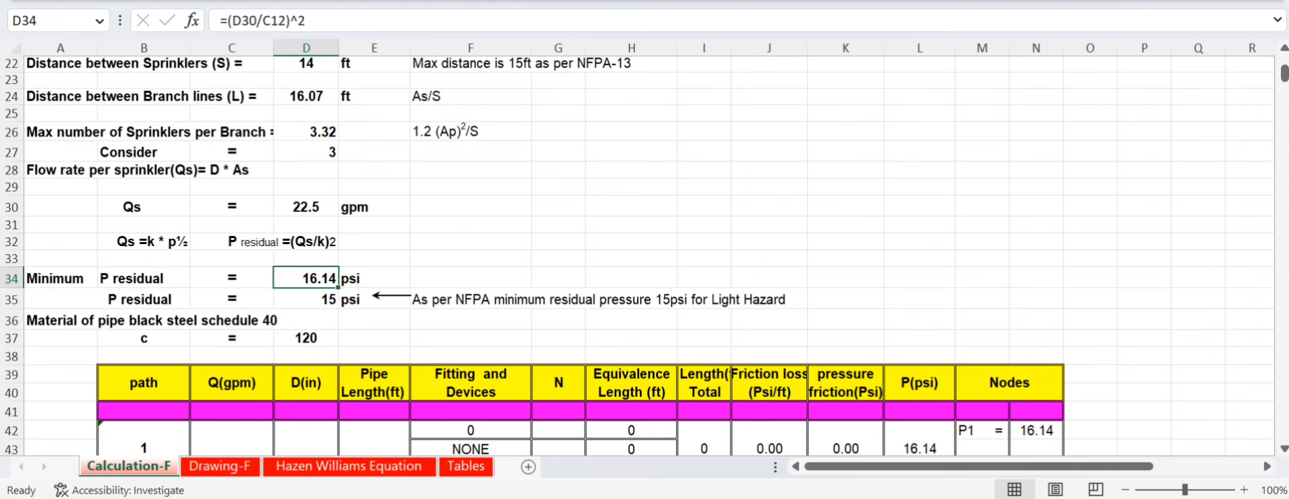
click(144, 339)
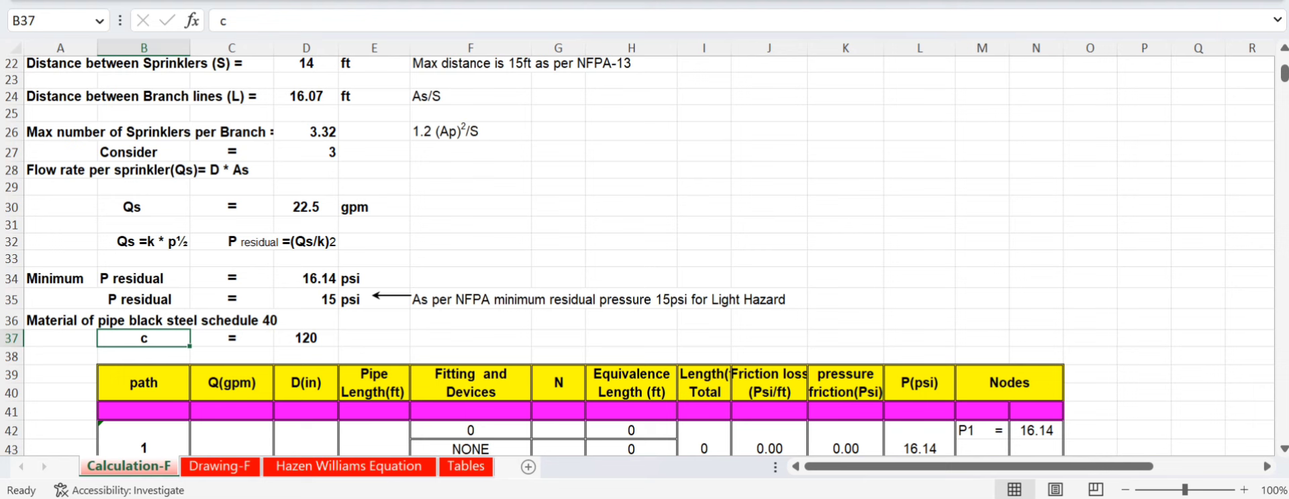
click(306, 338)
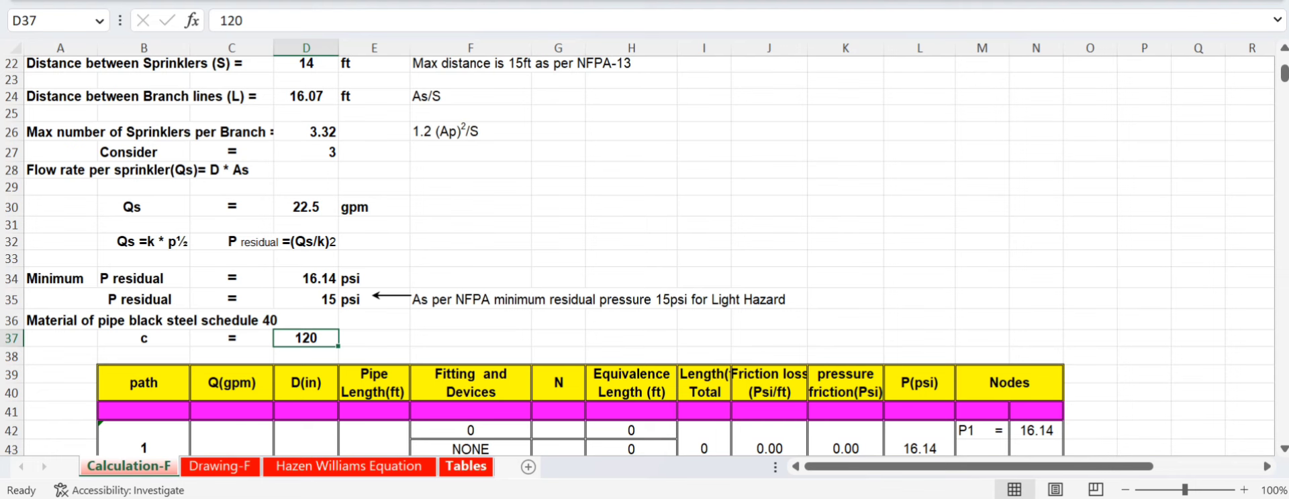
- Look through the Tables sheet's pipe schedules, maximum spacing table, Equivalent Schedule 40 Steel Pipe Length Chart and density curves
click(465, 467)
scroll(645, 255, up, 15)
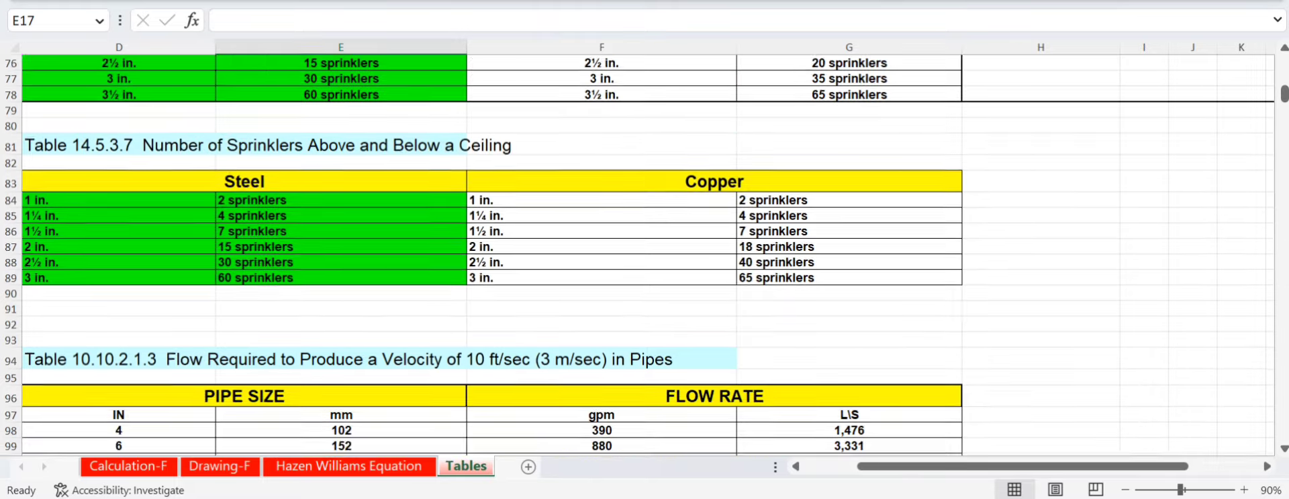
scroll(644, 255, up, 18)
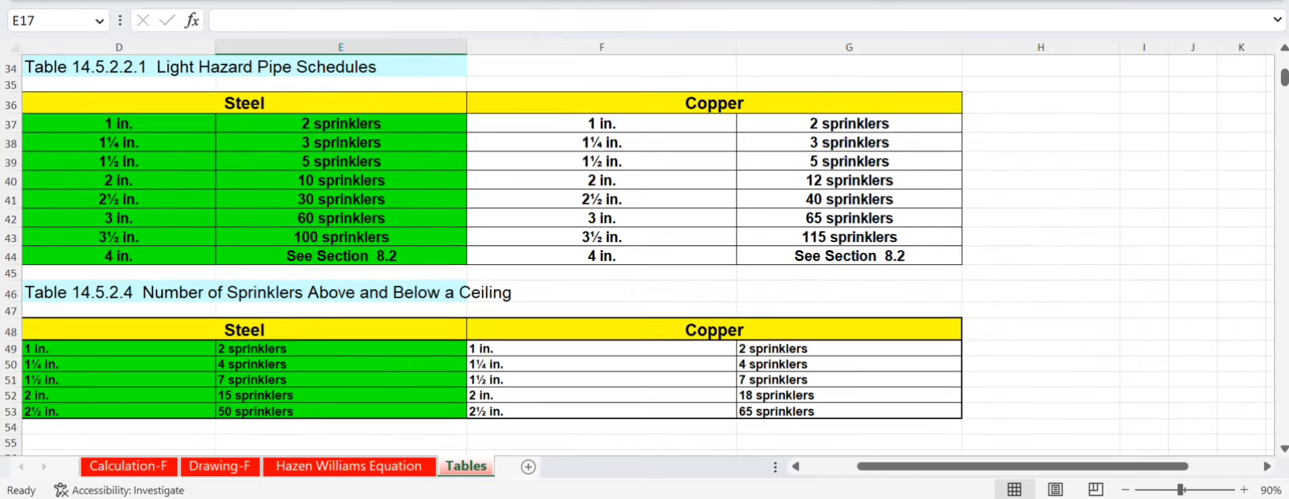
scroll(645, 255, down, 20)
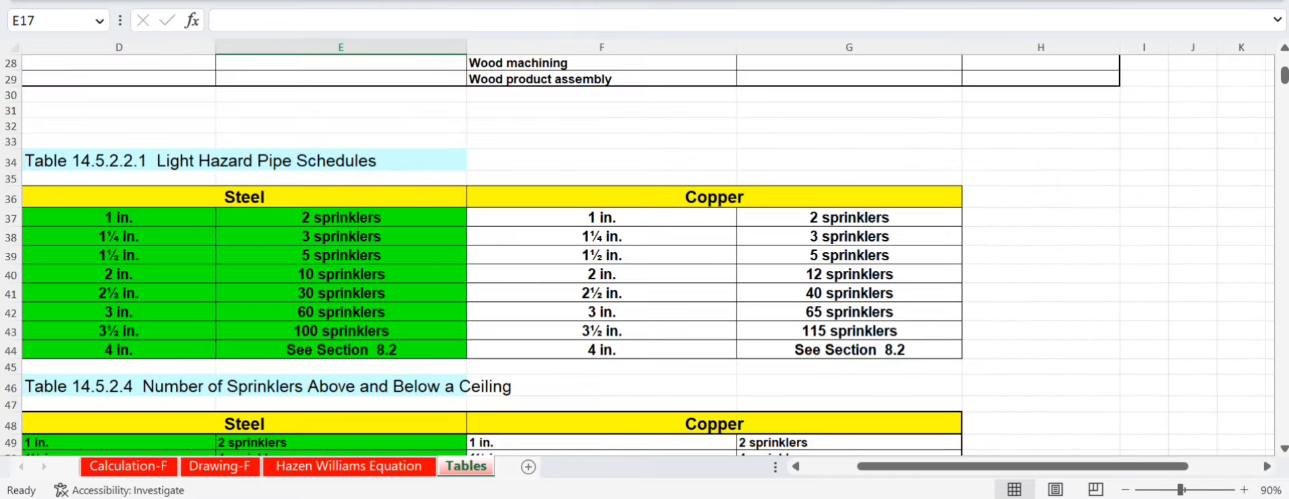
scroll(644, 255, down, 15)
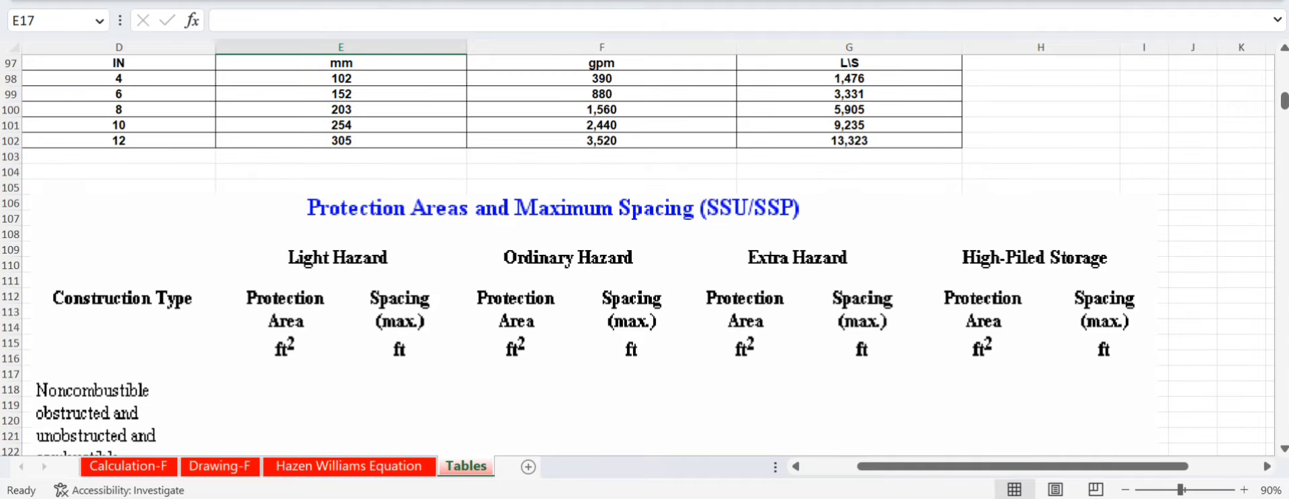
scroll(644, 255, down, 2)
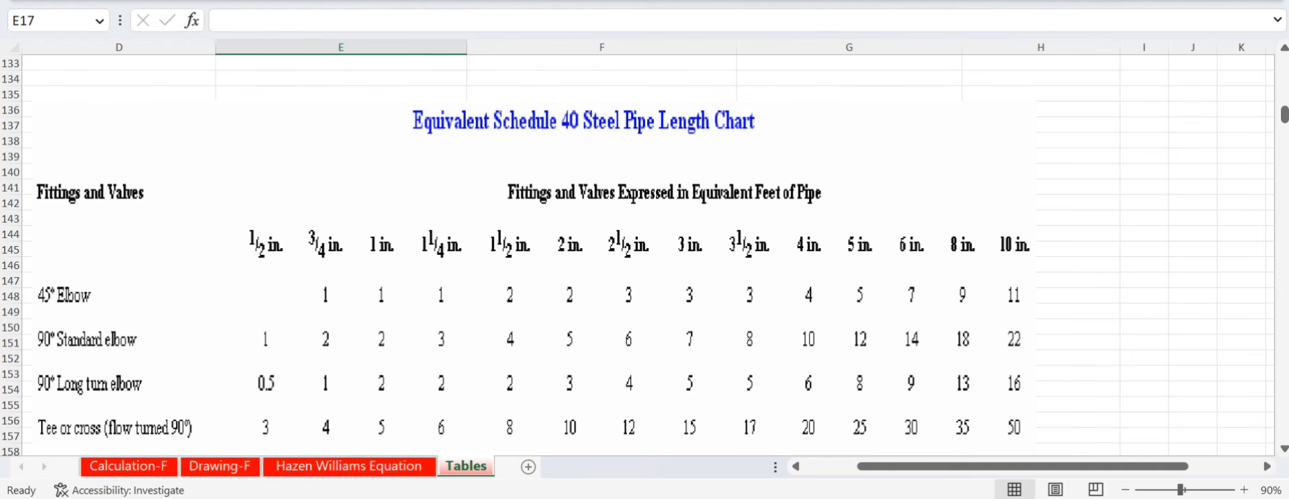
scroll(644, 255, down, 3)
scroll(644, 255, up, 2)
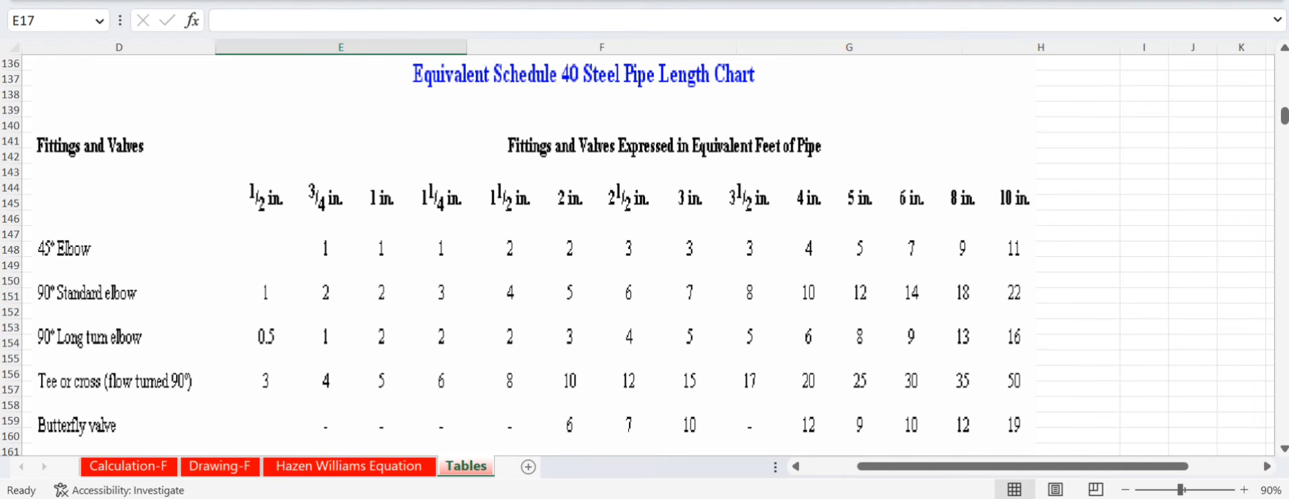
scroll(645, 255, down, 6)
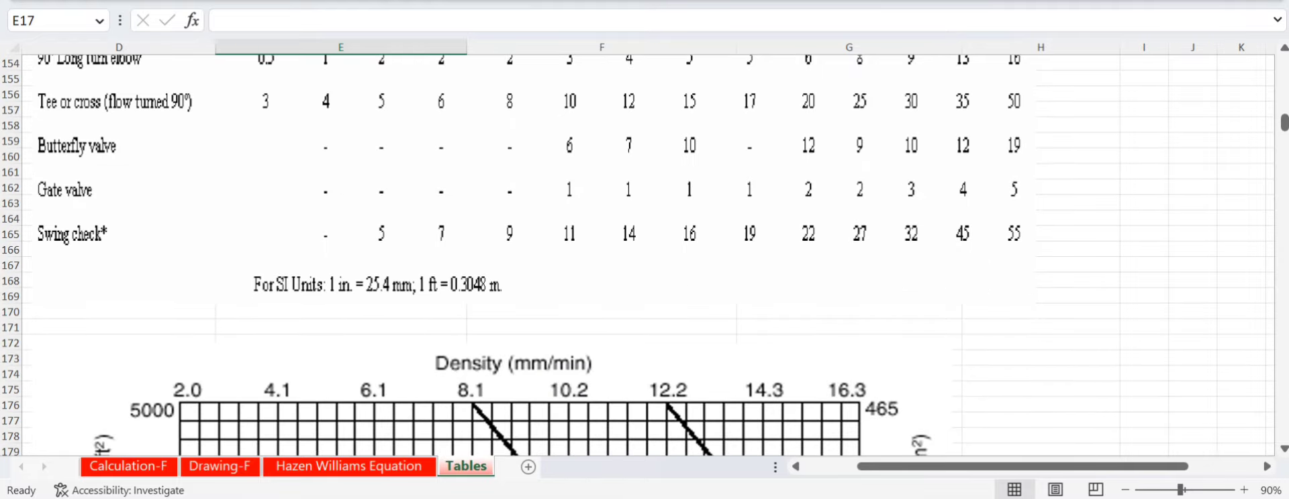
scroll(644, 255, down, 6)
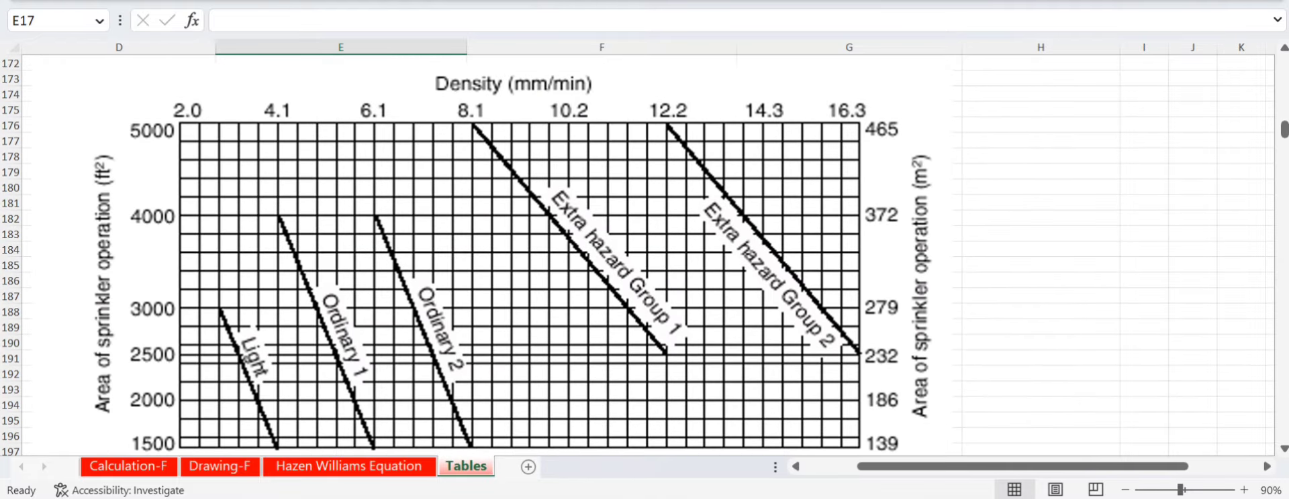
scroll(644, 255, down, 6)
scroll(644, 255, down, 20)
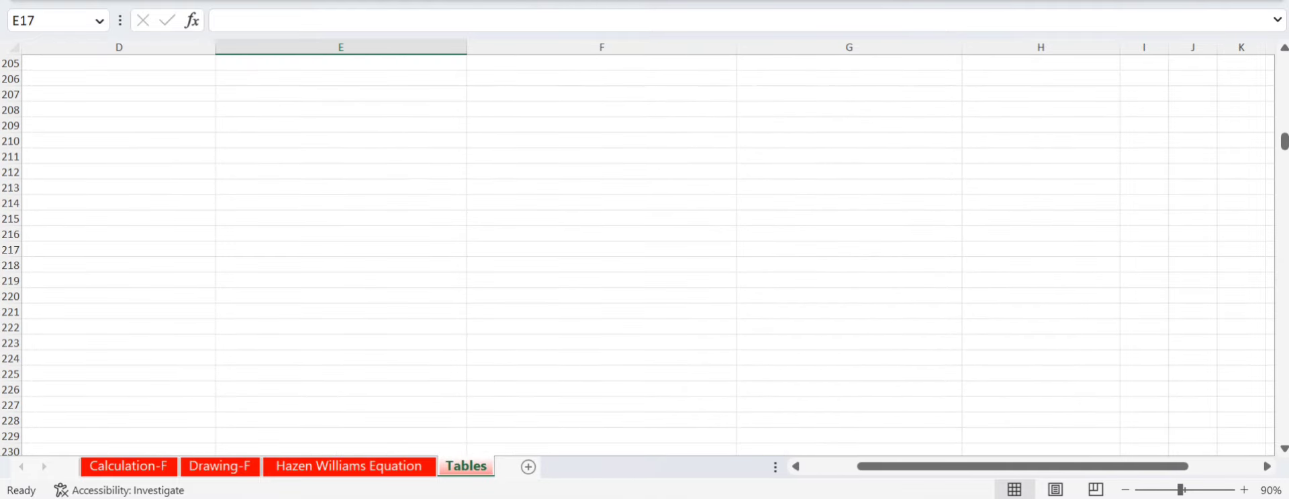
scroll(644, 255, down, 10)
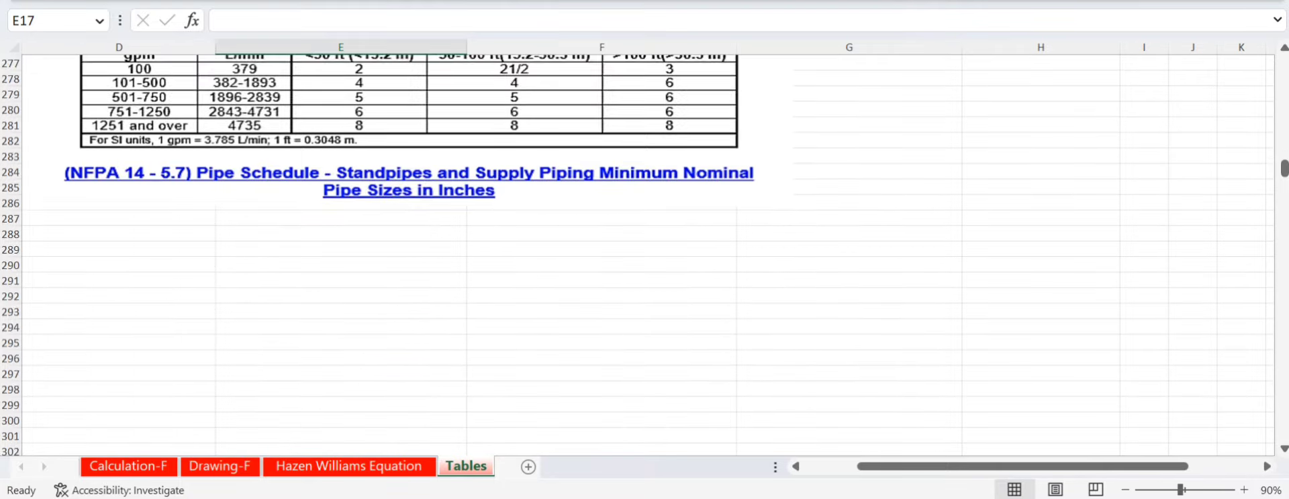
scroll(644, 255, up, 14)
scroll(645, 255, up, 4)
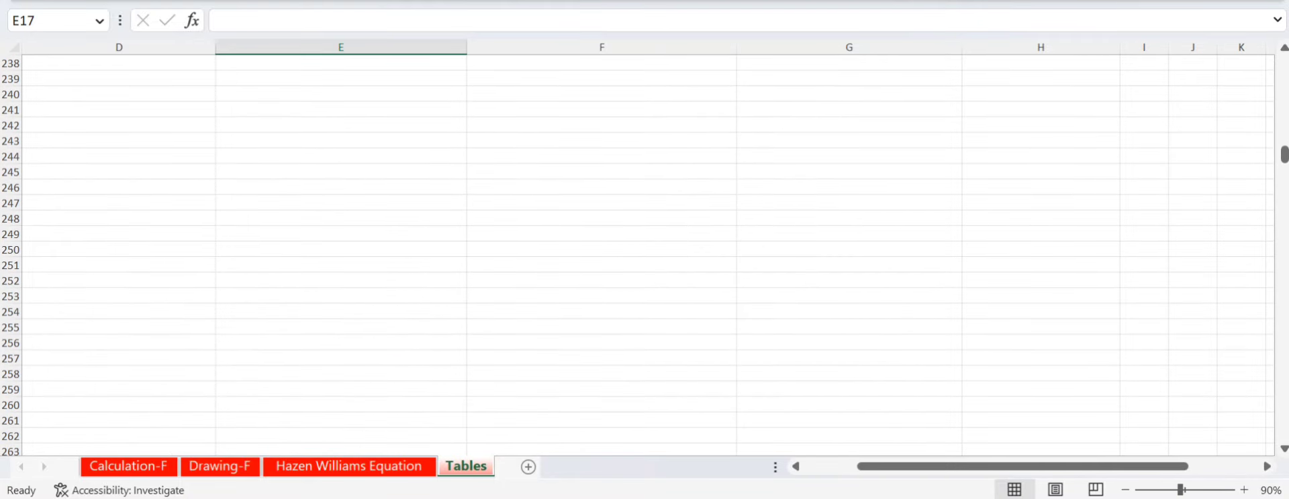
- Compare the path table in the calculation sheet with the pipe sizes, lengths, nodes and valves on the Drawing-F layout
click(128, 467)
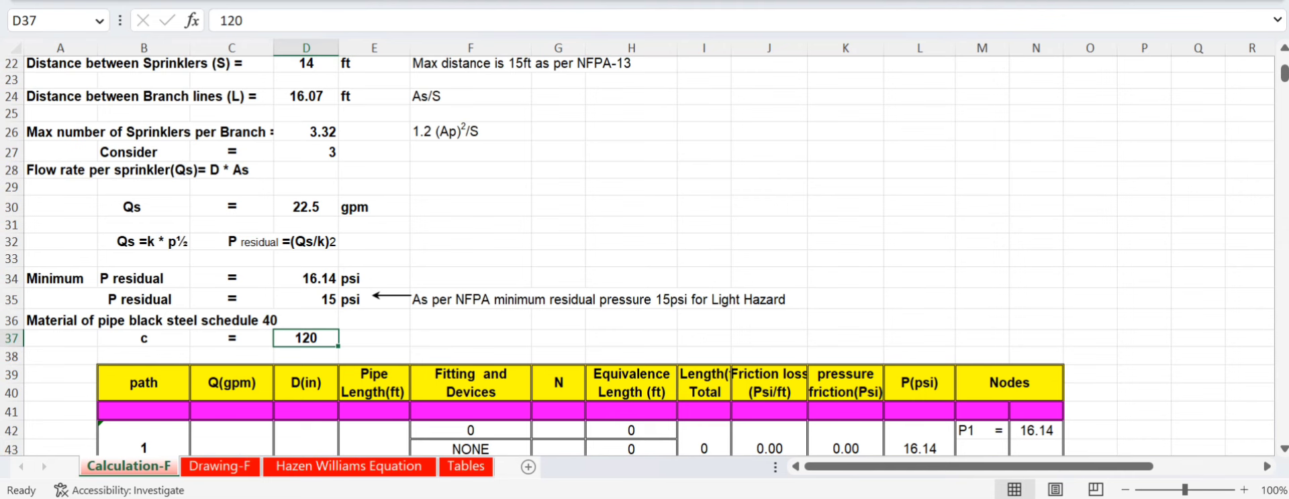
scroll(636, 256, down, 2)
scroll(637, 257, up, 2)
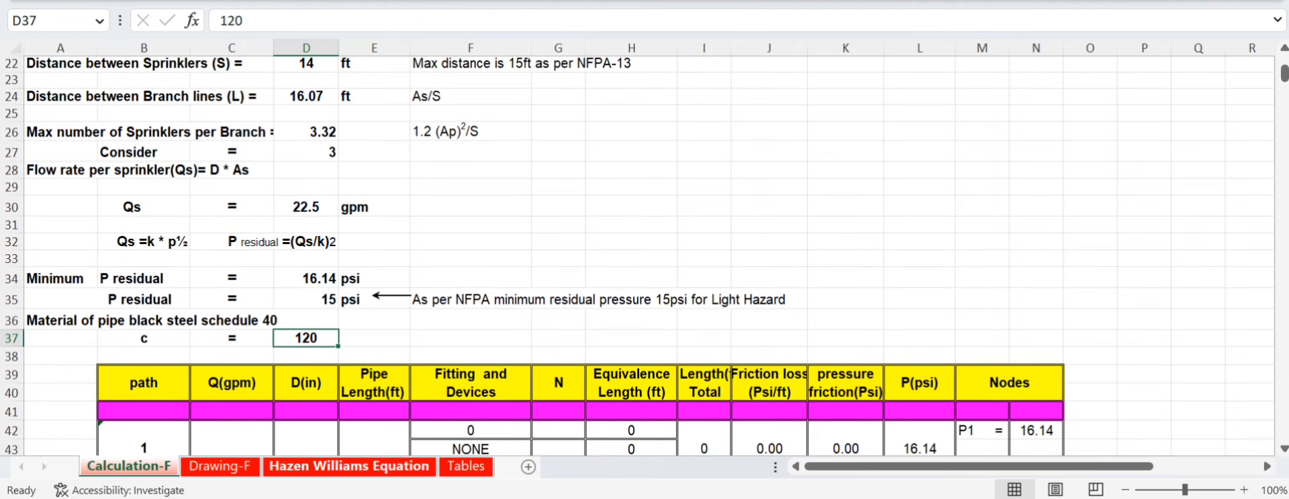
click(220, 466)
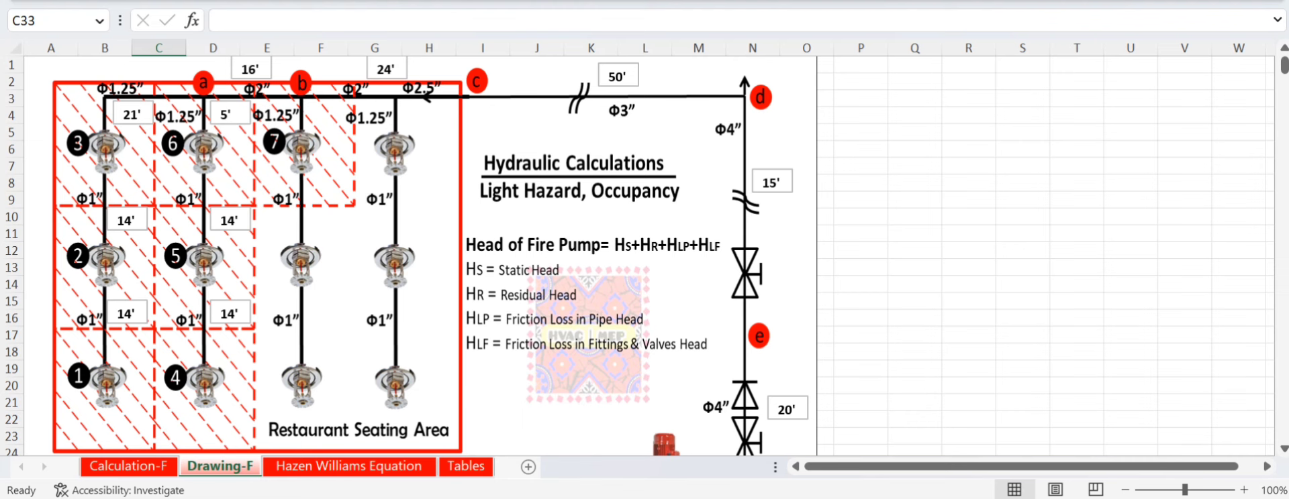
scroll(638, 255, down, 2)
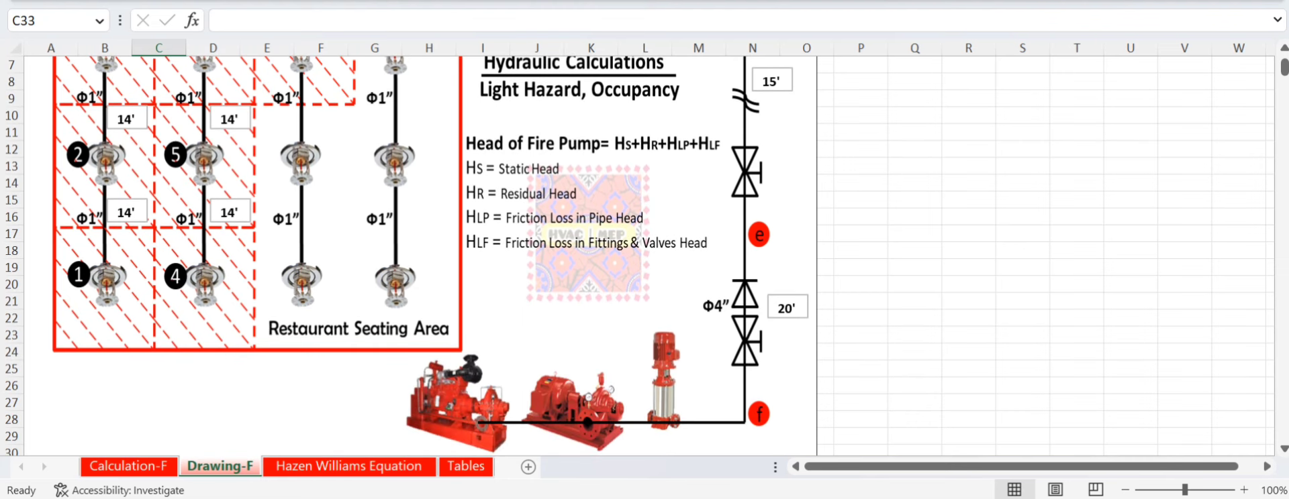
scroll(638, 256, up, 1)
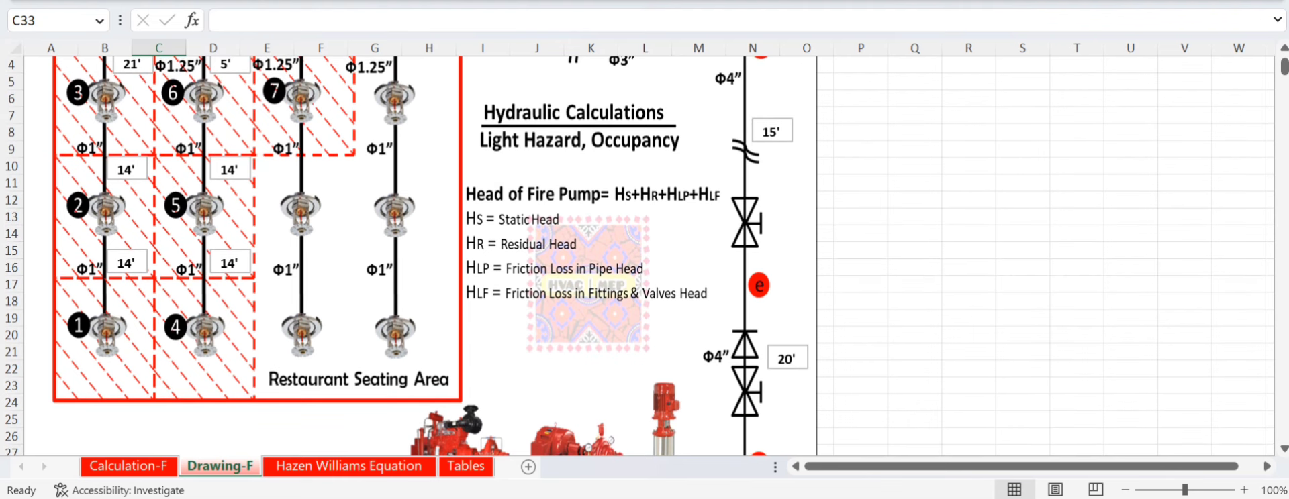
key(ctrl+Page_Up)
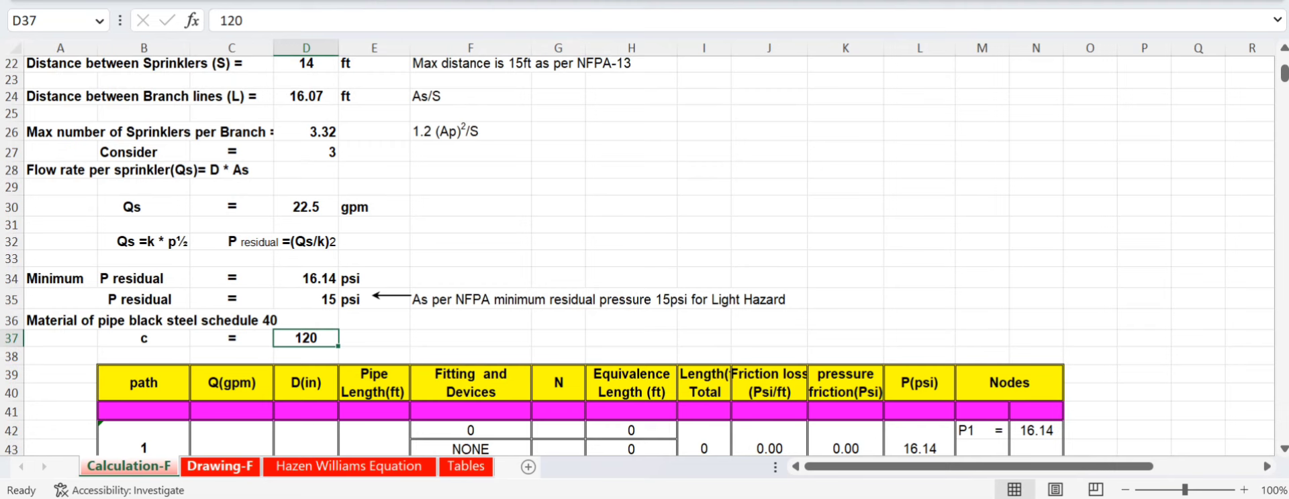
key(ctrl+Page_Down)
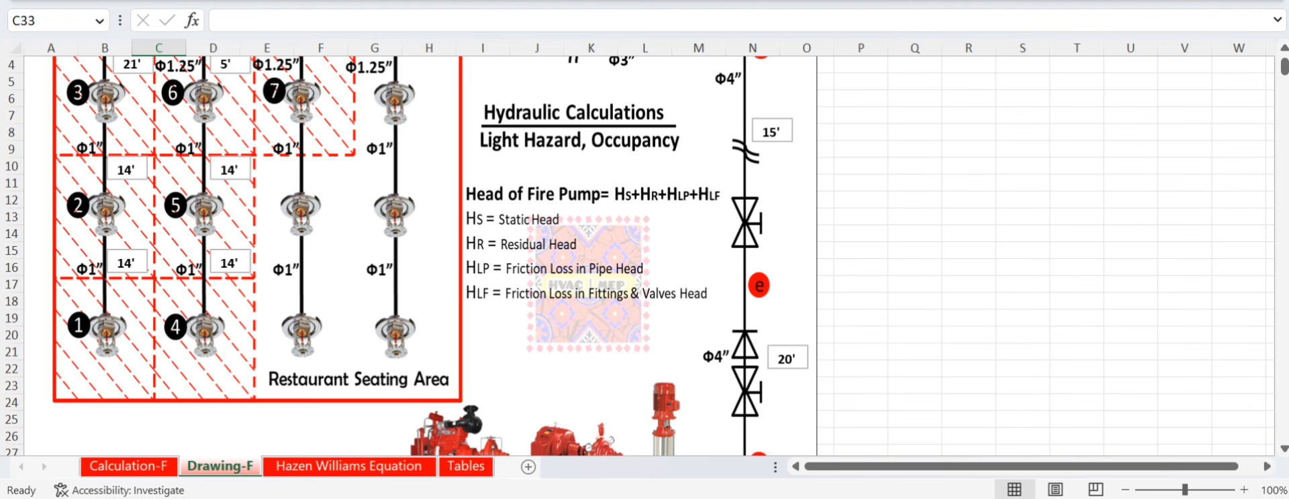
scroll(637, 255, up, 1)
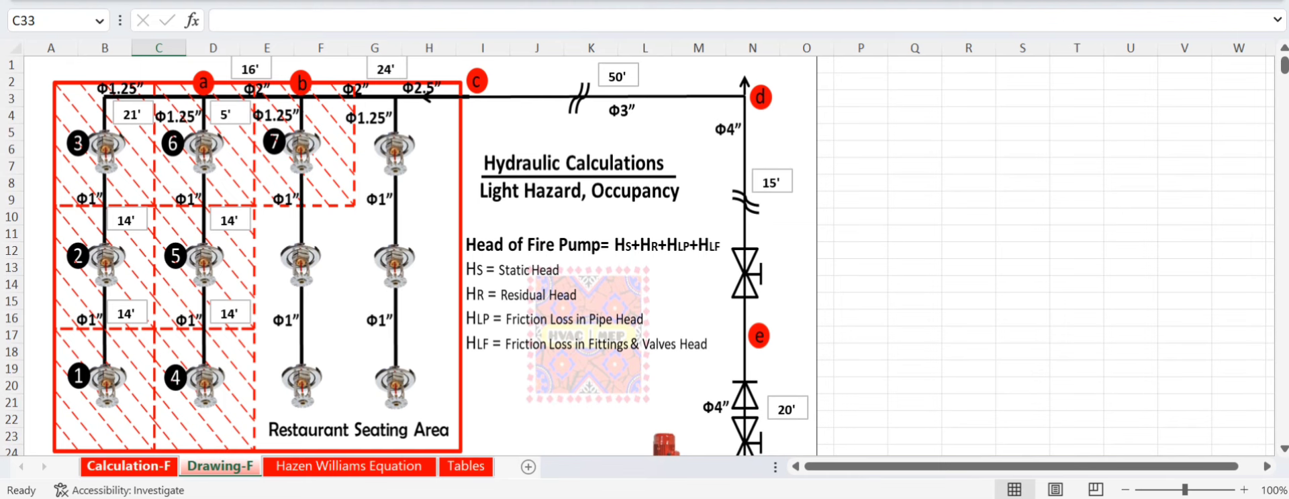
- Check the start of the path table against Drawing-F, following the piping from the sprinklers down to the fire pumps
click(128, 465)
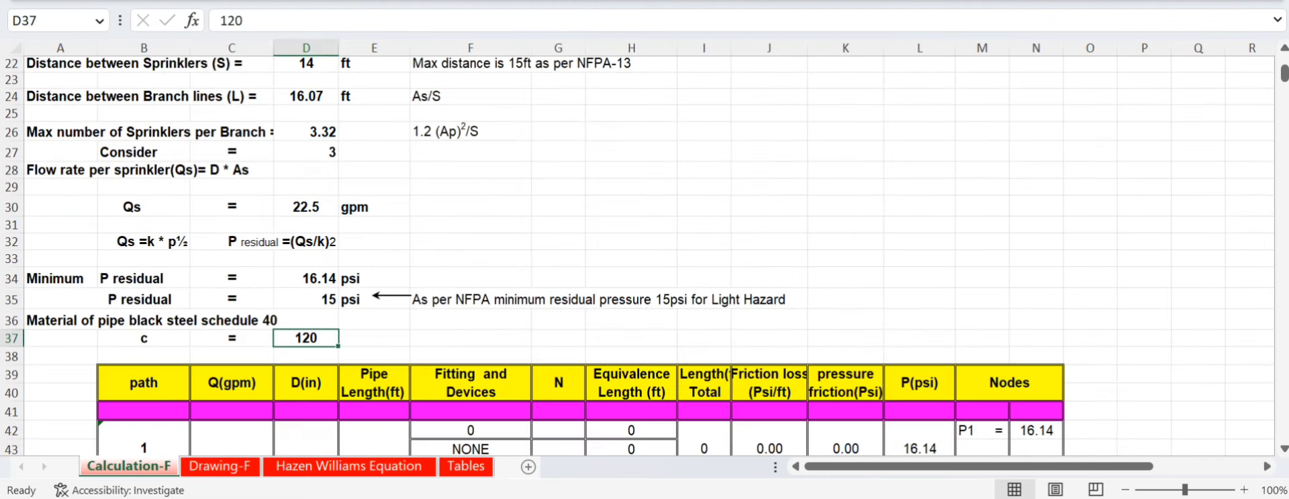
scroll(644, 255, down, 2)
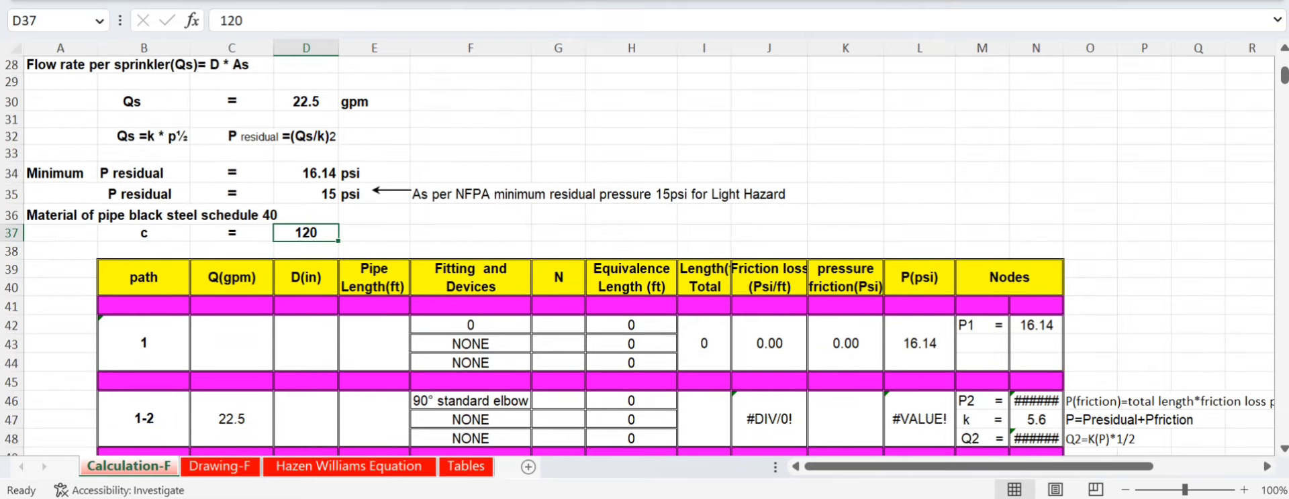
click(220, 465)
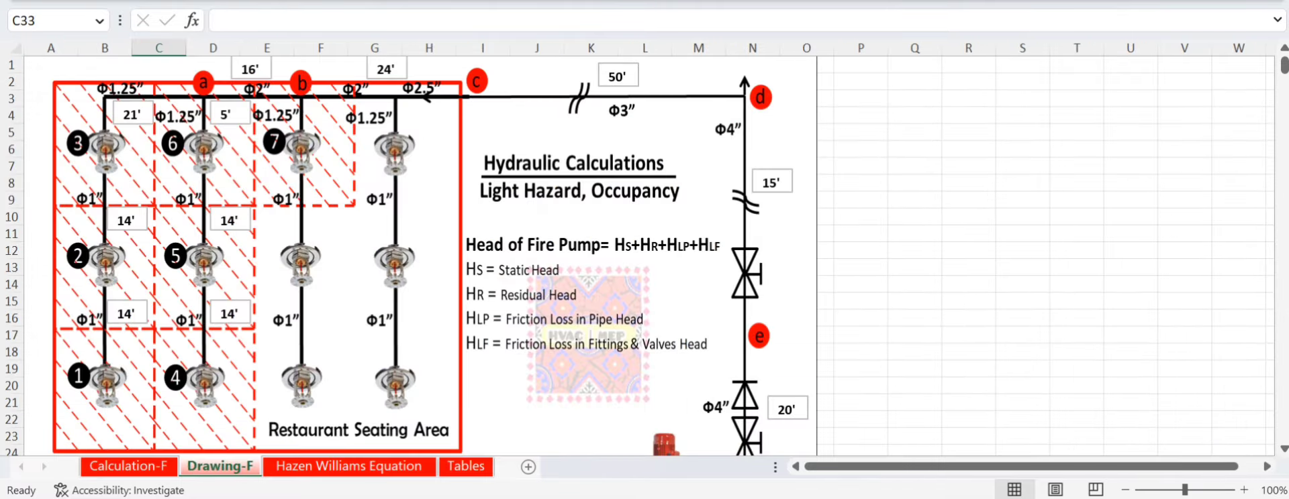
scroll(406, 256, down, 3)
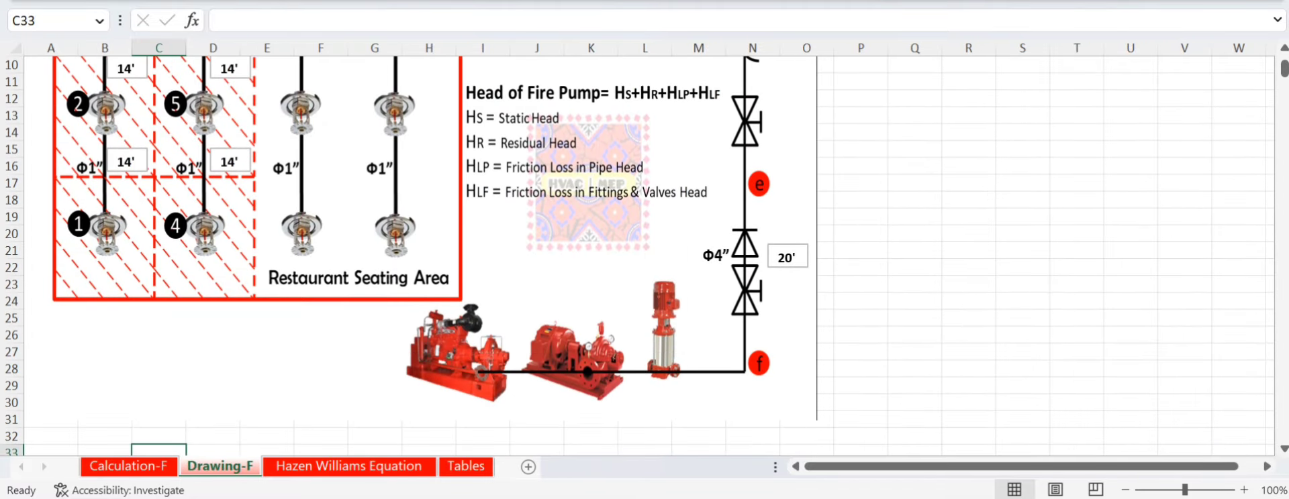
scroll(636, 255, up, 3)
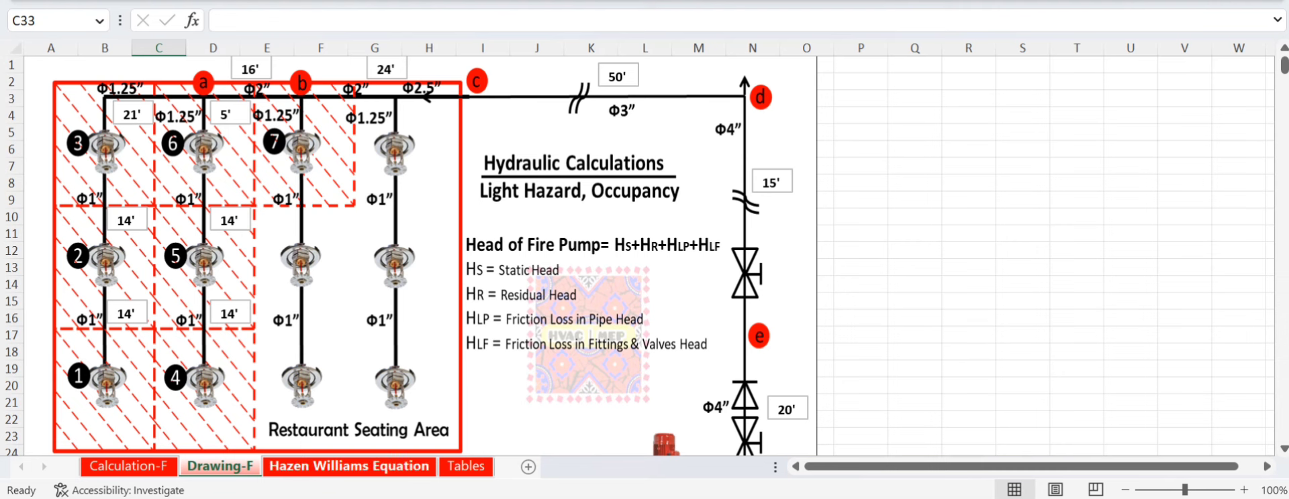
- Find Table 14.5.2.2.1 Light Hazard Pipe Schedules in the Tables sheet
click(466, 465)
scroll(644, 255, up, 20)
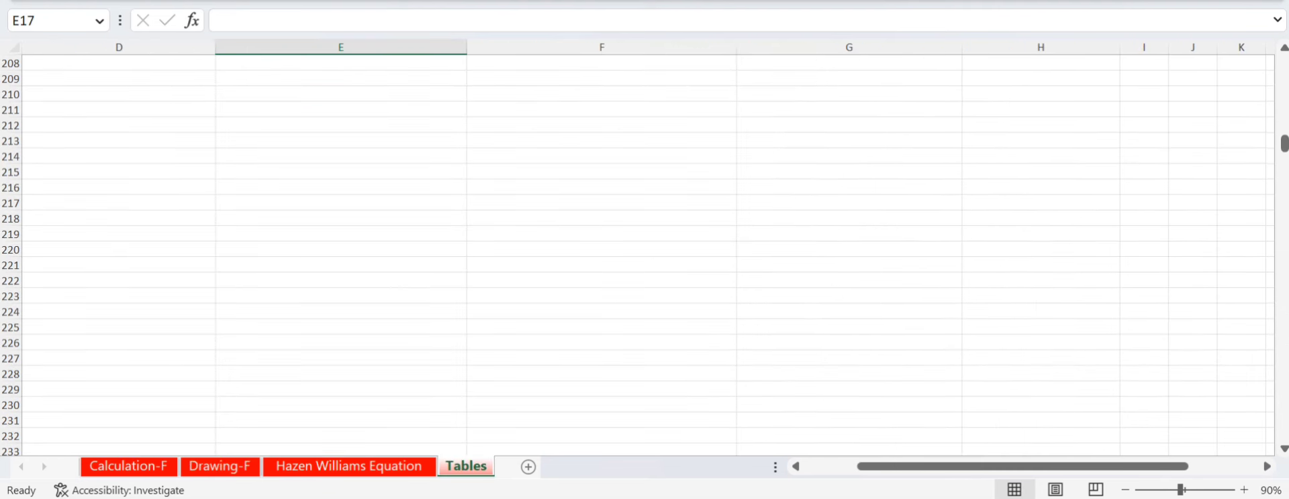
scroll(644, 255, up, 20)
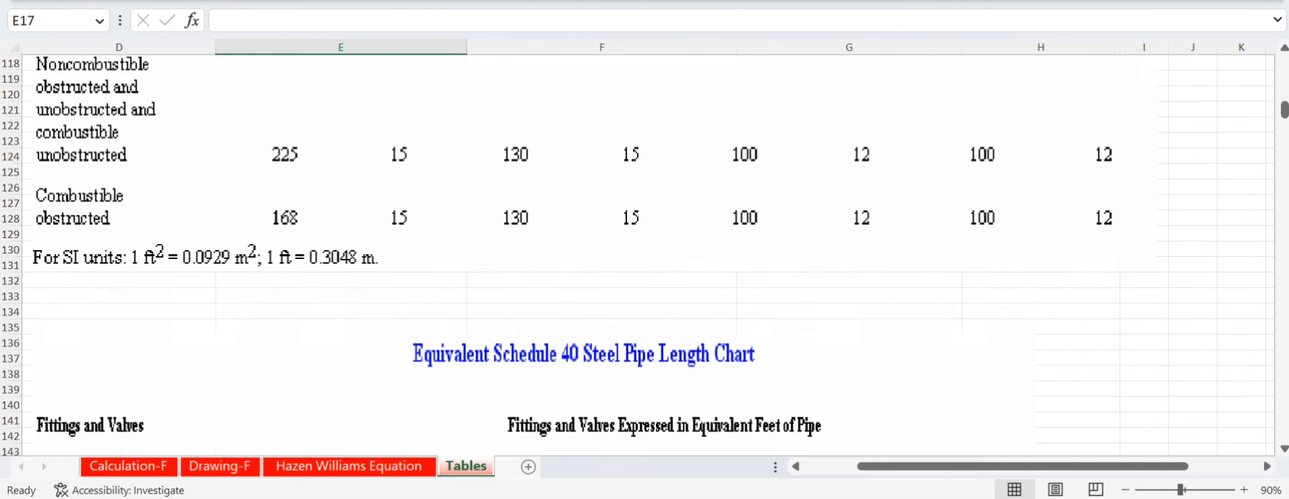
scroll(644, 255, up, 11)
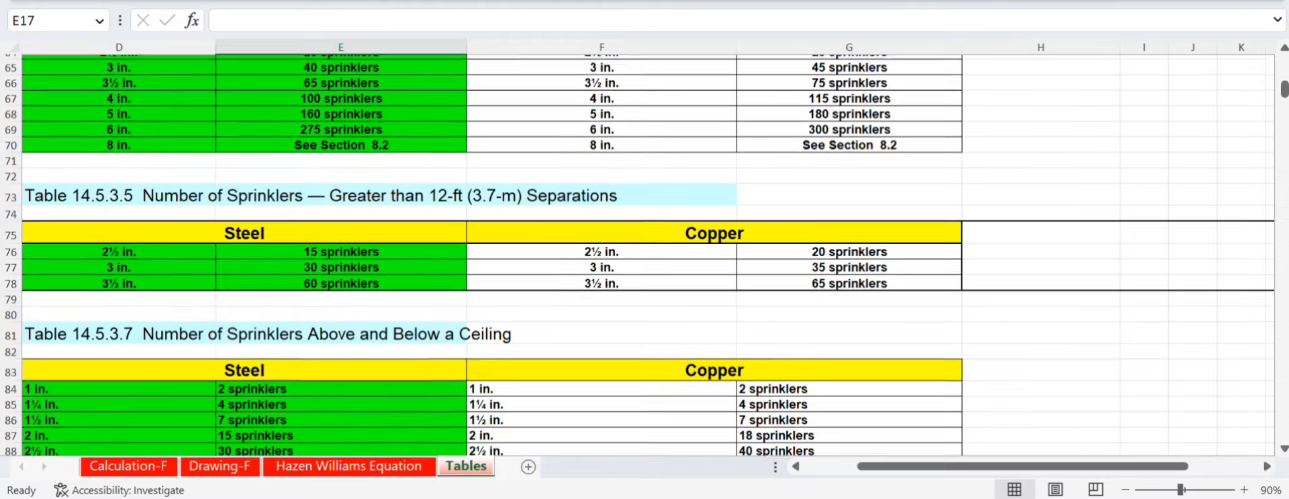
scroll(644, 255, up, 1)
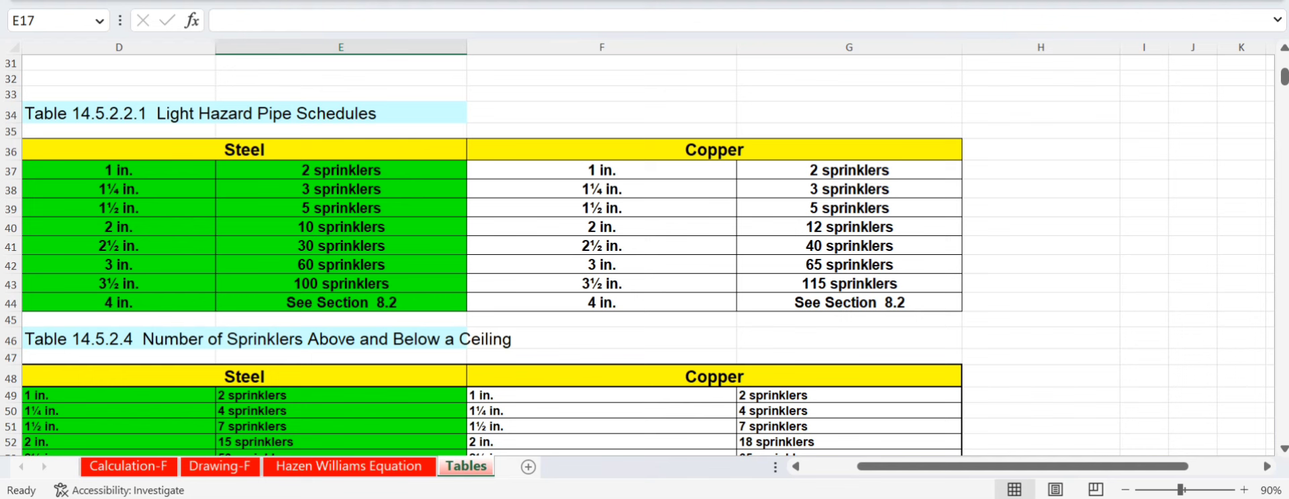
- Revisit the calculation and drawing sheets, and examine the 1¼ in. and 1½ in. steel rows of the Light Hazard Pipe Schedules
click(128, 466)
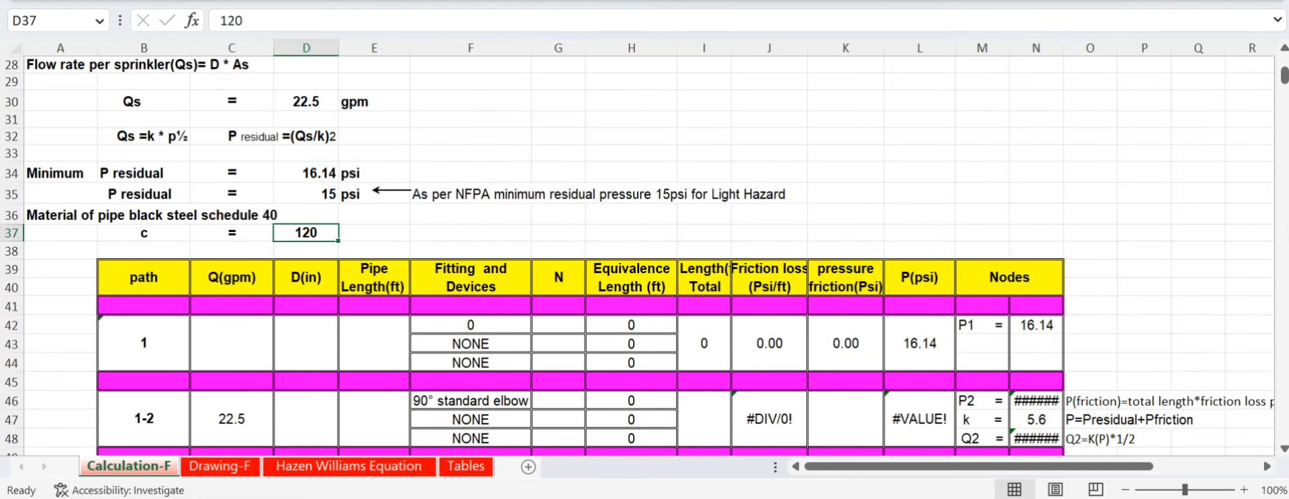
click(220, 466)
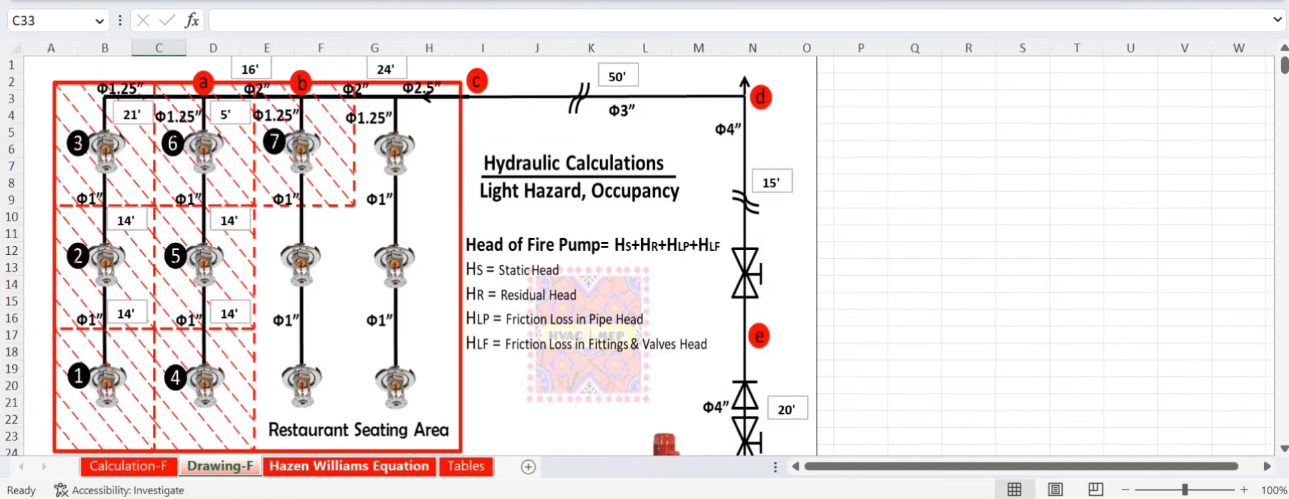
click(349, 466)
click(465, 466)
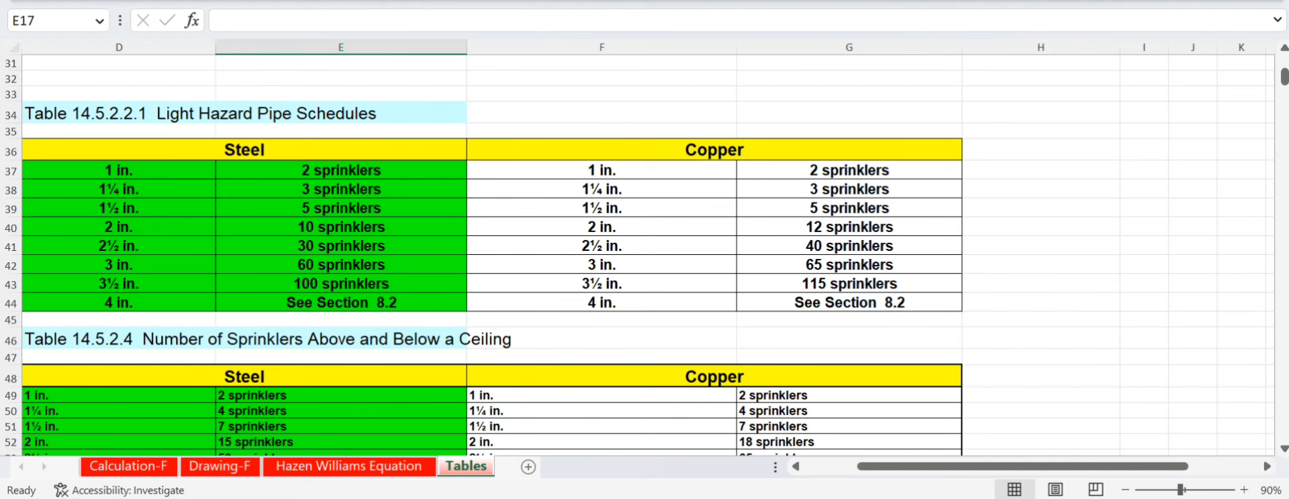
click(341, 189)
click(119, 208)
click(119, 189)
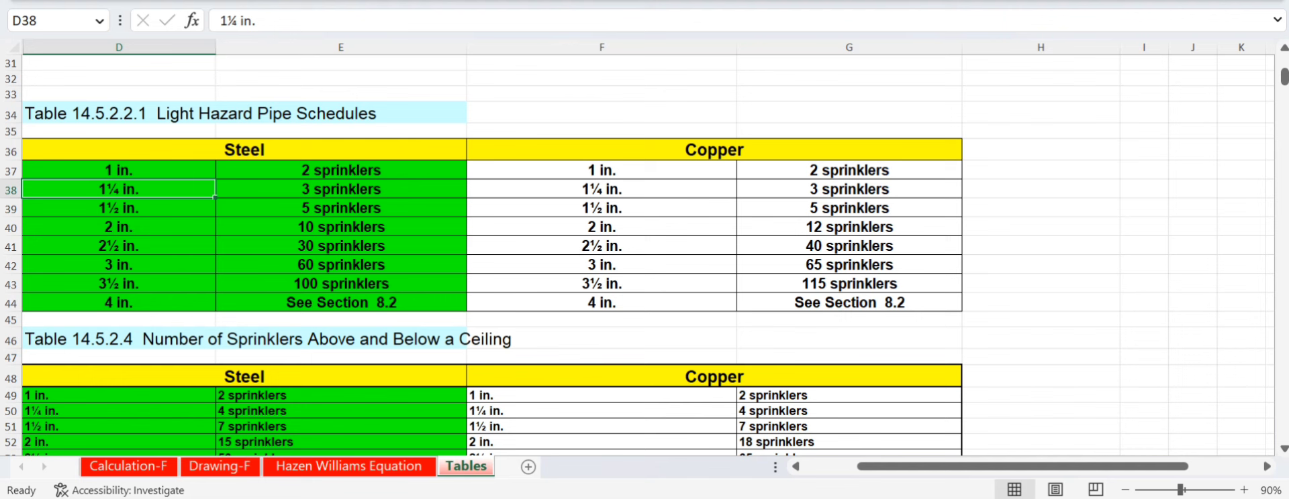
click(341, 189)
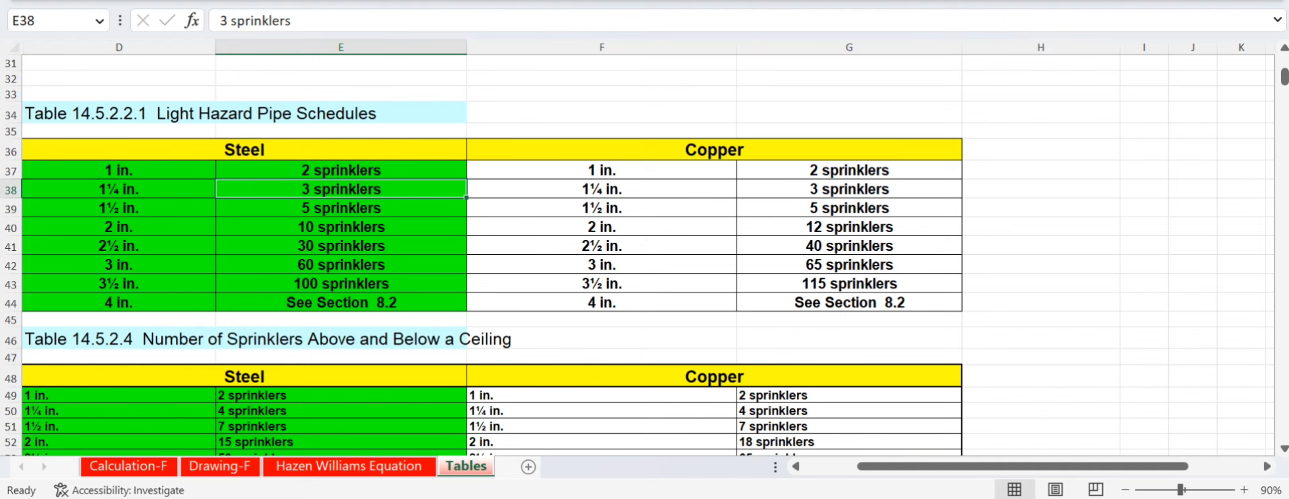
click(341, 208)
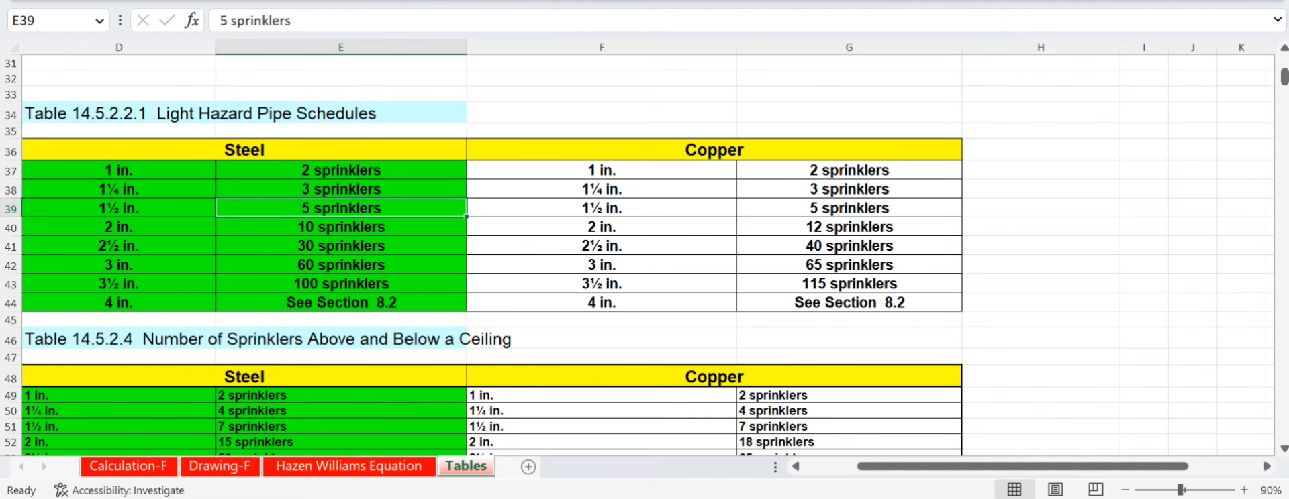
click(119, 208)
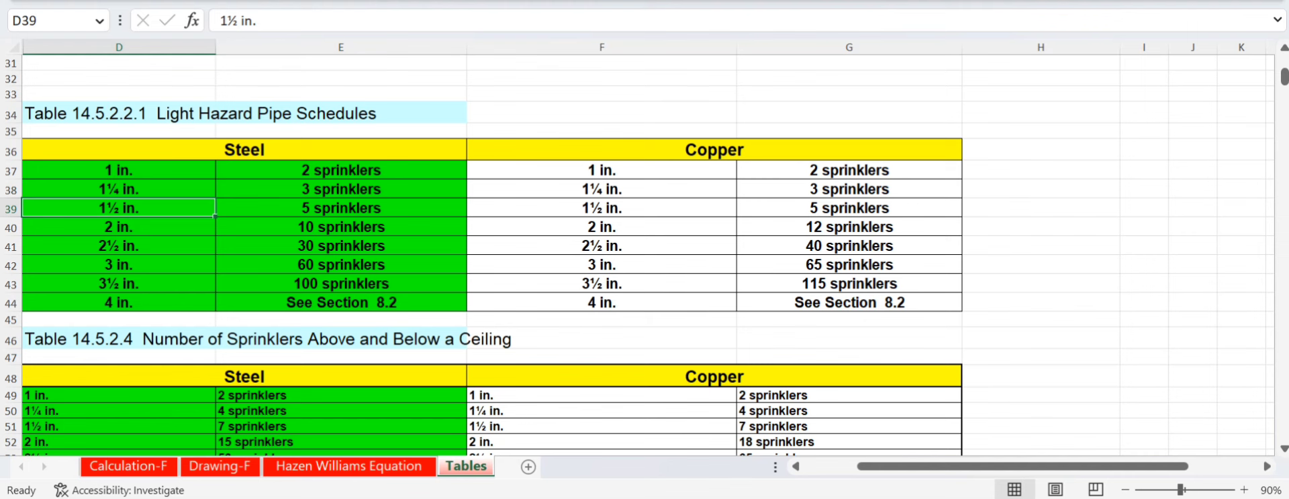
- Compare the pipe sizes on Drawing-F with the Light Hazard Pipe Schedules, examining the sprinkler limit for 2 in. steel pipe
click(220, 466)
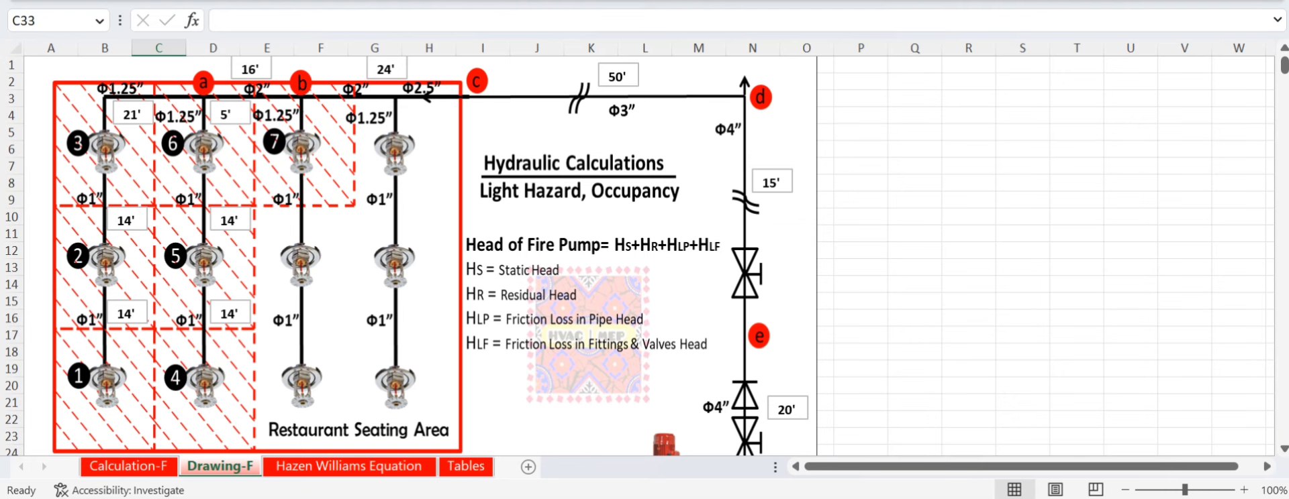
click(466, 466)
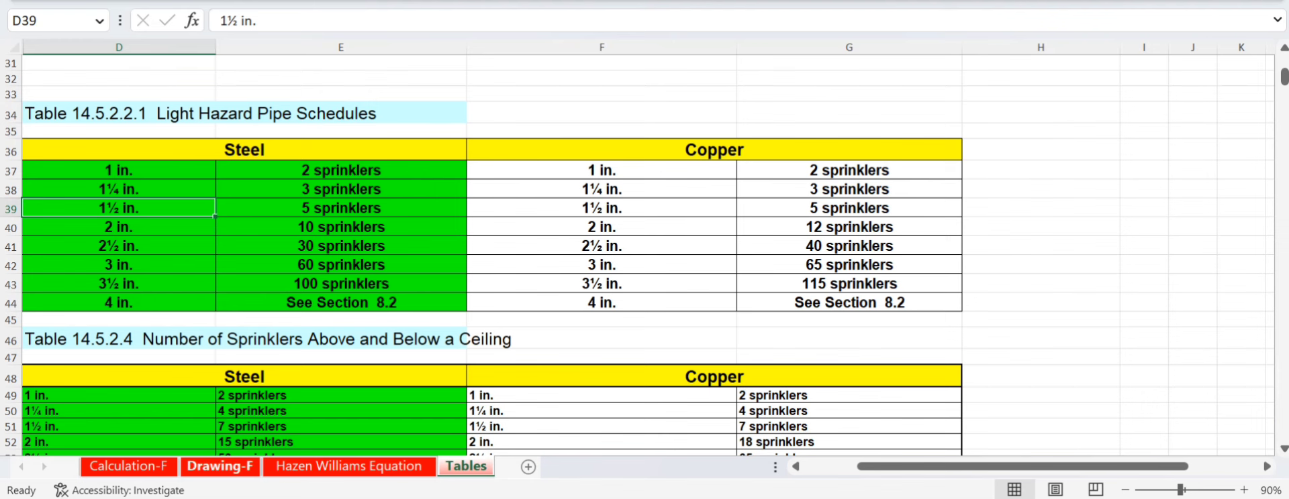
click(220, 466)
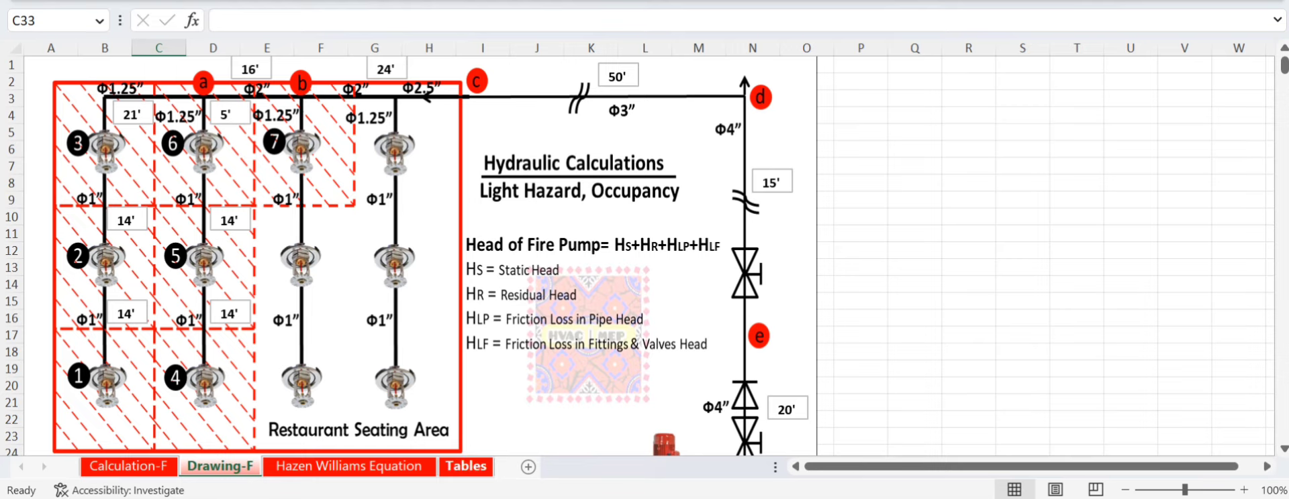
click(466, 465)
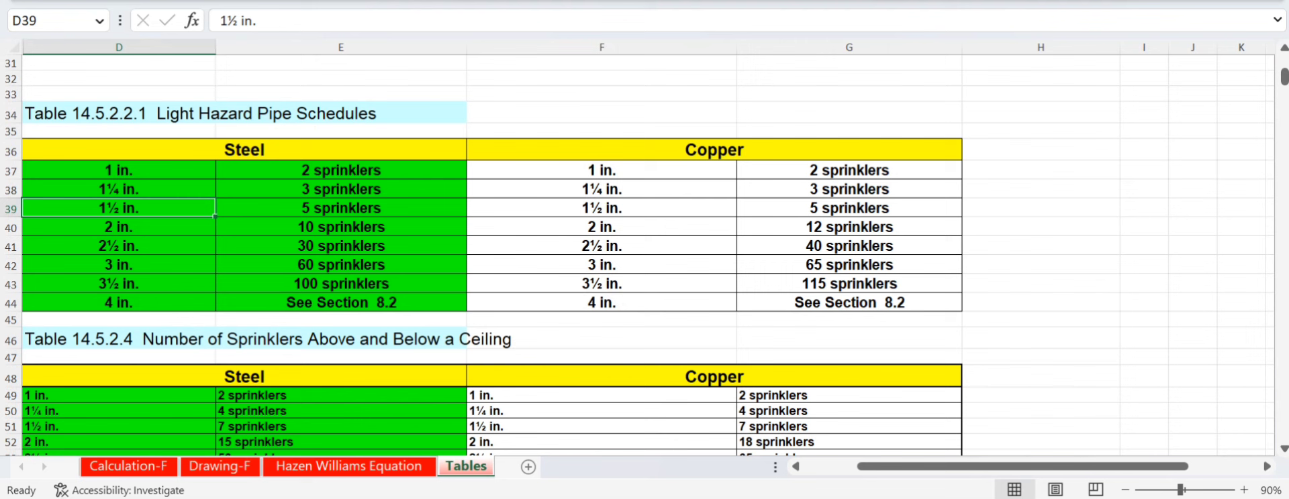
click(341, 228)
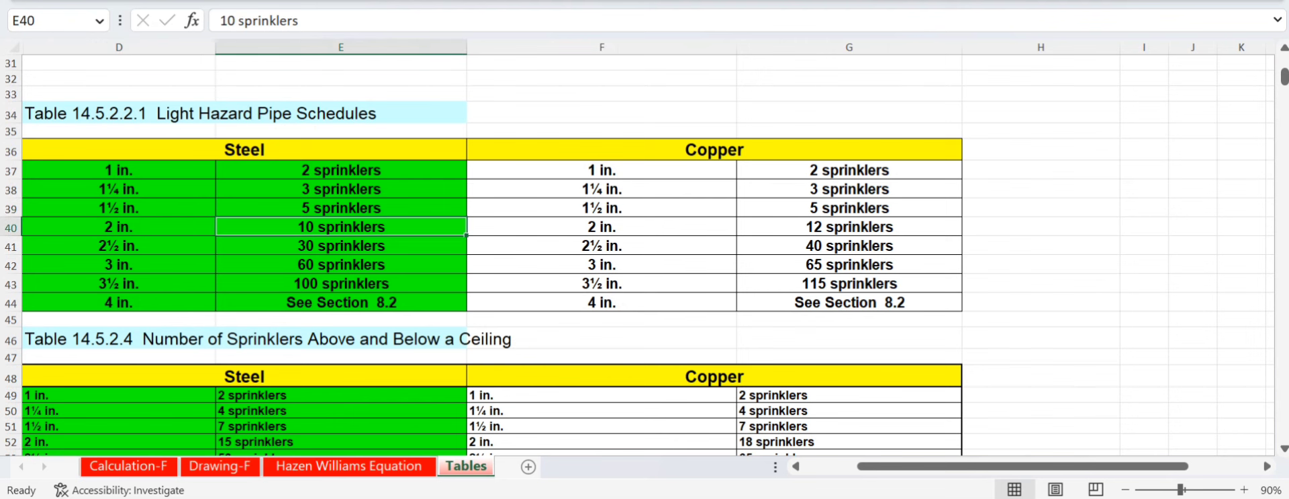
click(119, 227)
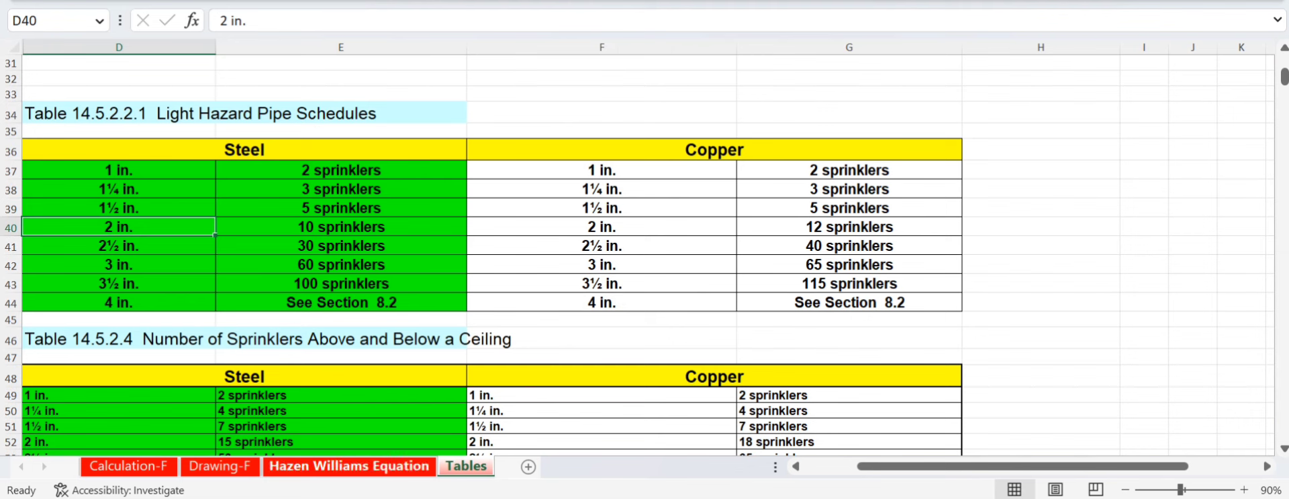
click(220, 466)
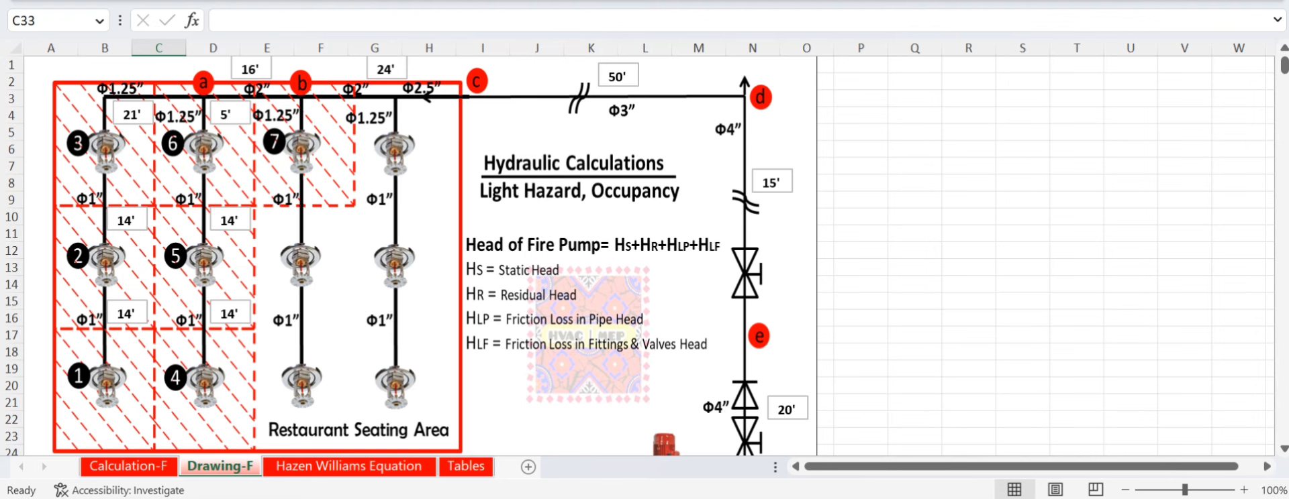
- Review the path rows in Calculation-F and trace the matching nodes, pipe lengths and valves on Drawing-F
click(128, 467)
scroll(649, 256, down, 3)
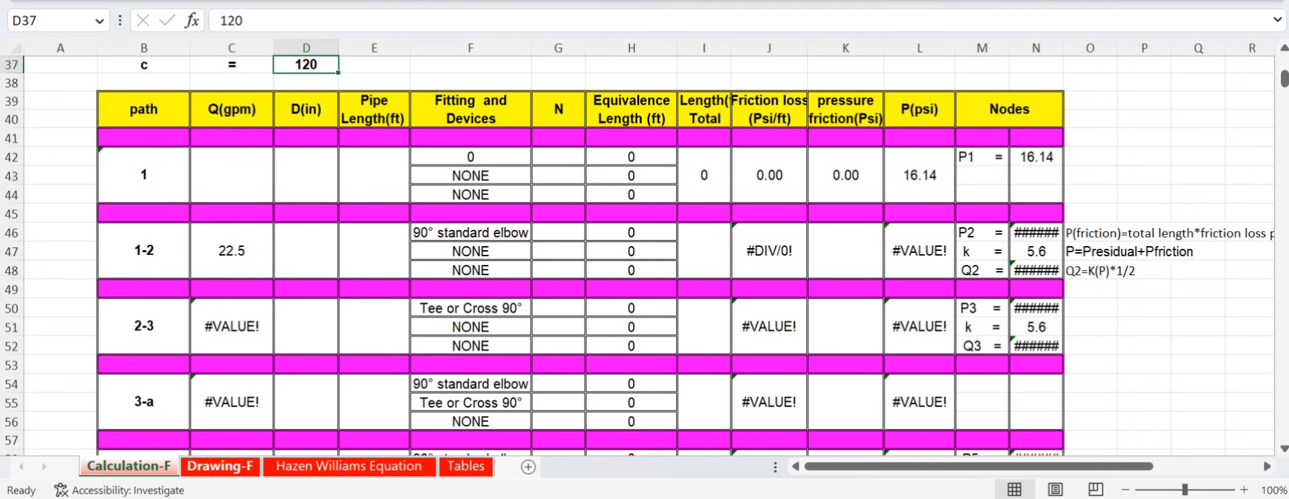
click(220, 466)
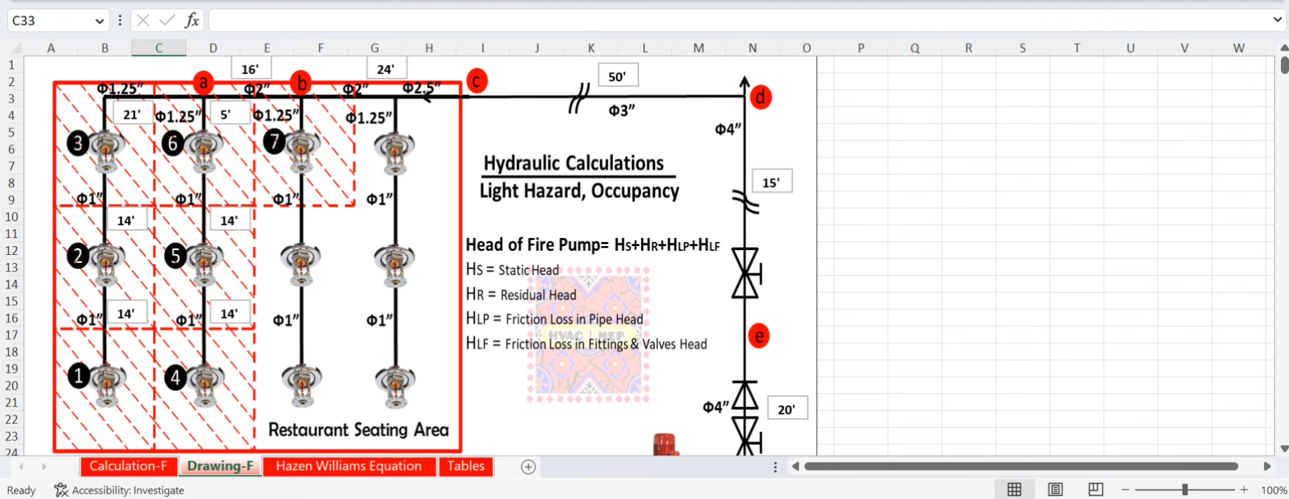
scroll(632, 256, down, 3)
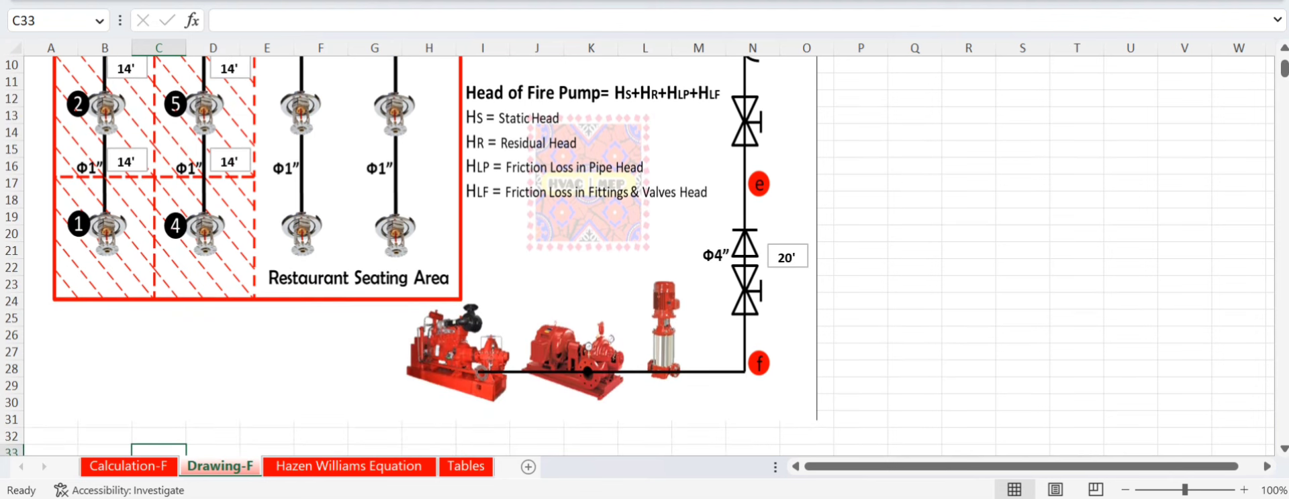
scroll(632, 256, up, 3)
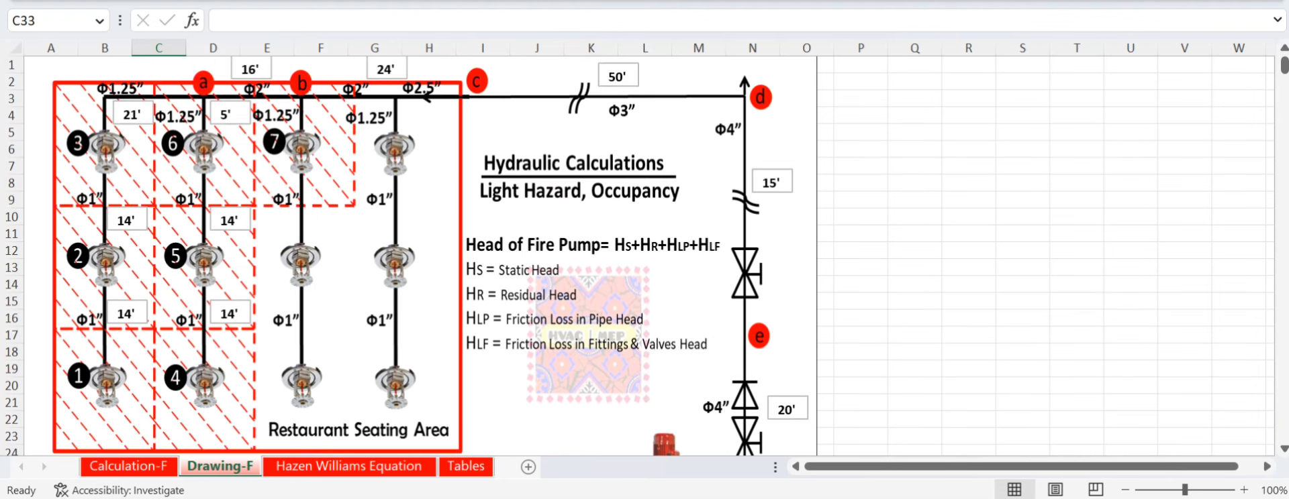
scroll(632, 256, down, 3)
scroll(632, 255, up, 3)
scroll(632, 256, down, 3)
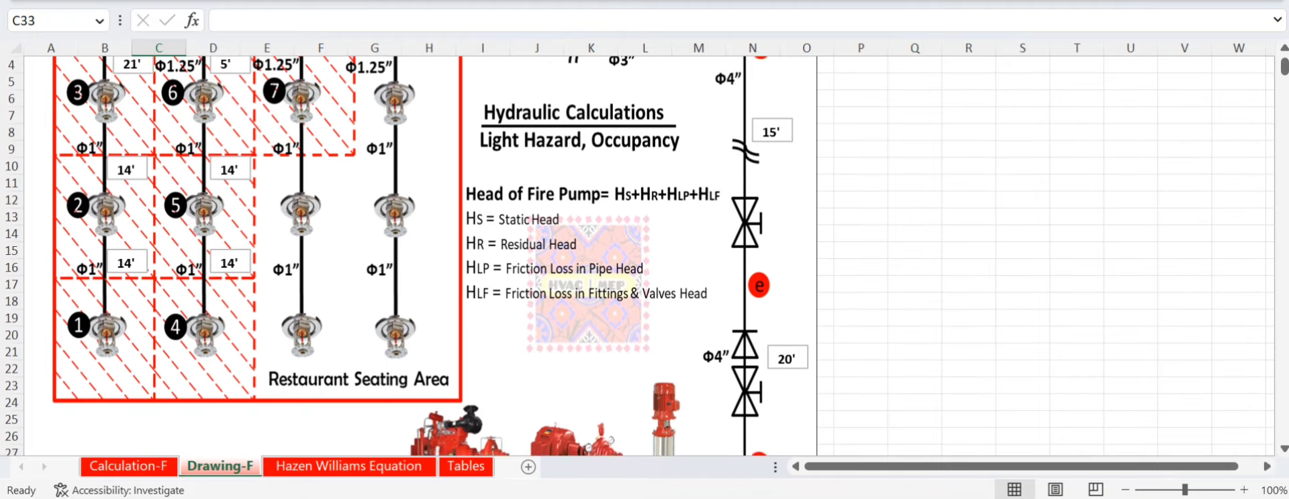
scroll(632, 256, up, 2)
scroll(632, 255, up, 1)
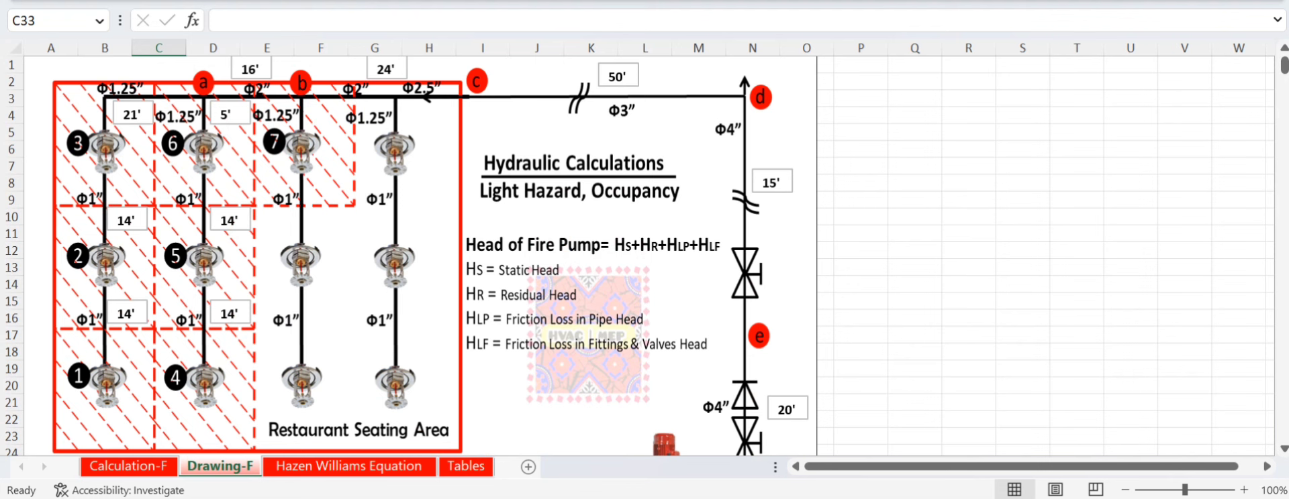
- Enter a flow Q of 22.5 gpm for path 1 in the Calculation-F path table
click(128, 466)
click(143, 176)
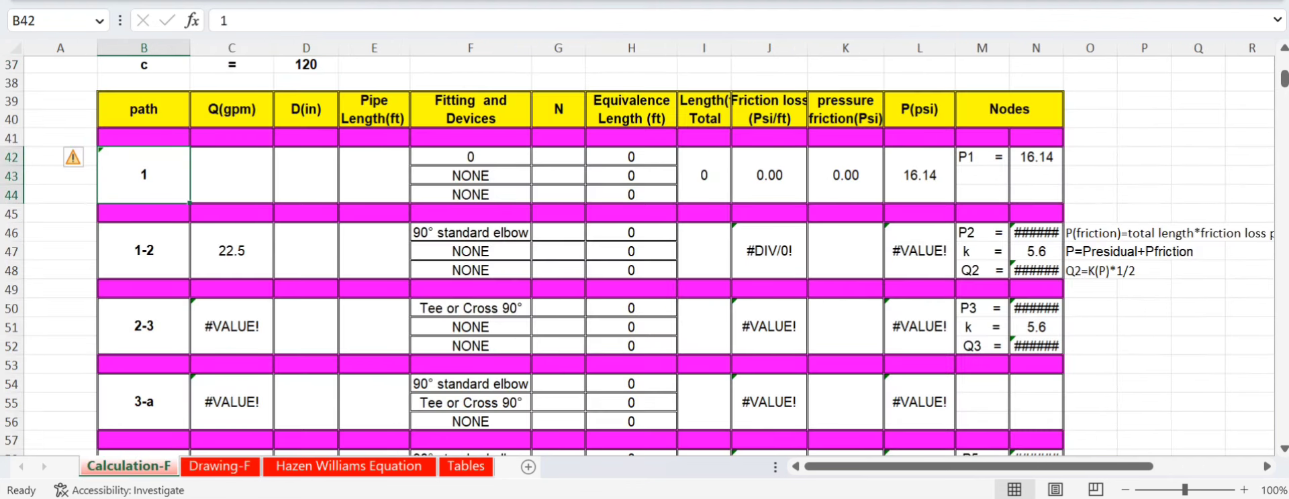
click(231, 175)
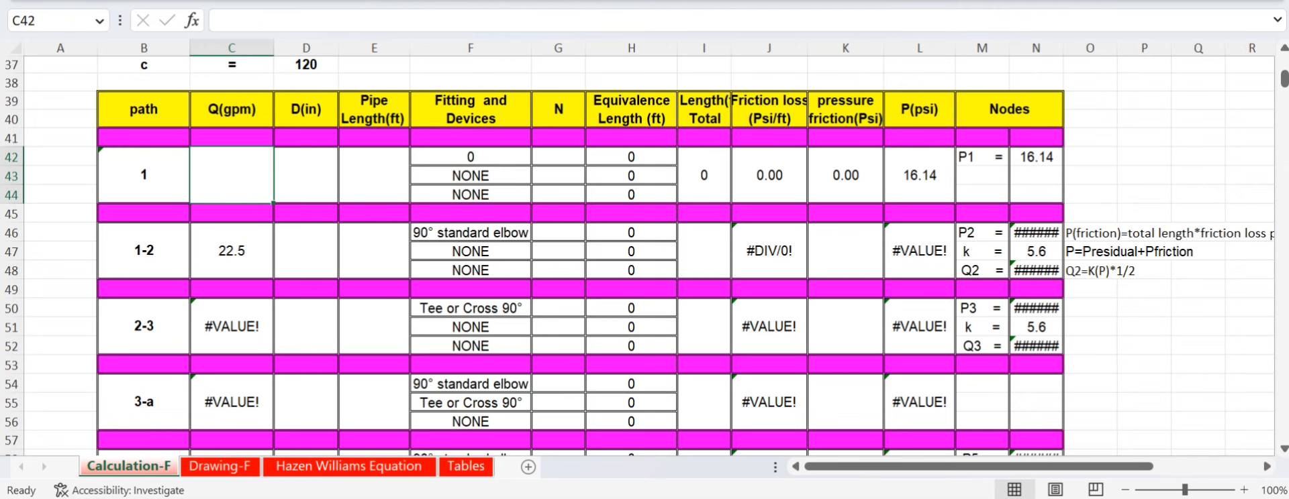
scroll(645, 255, up, 4)
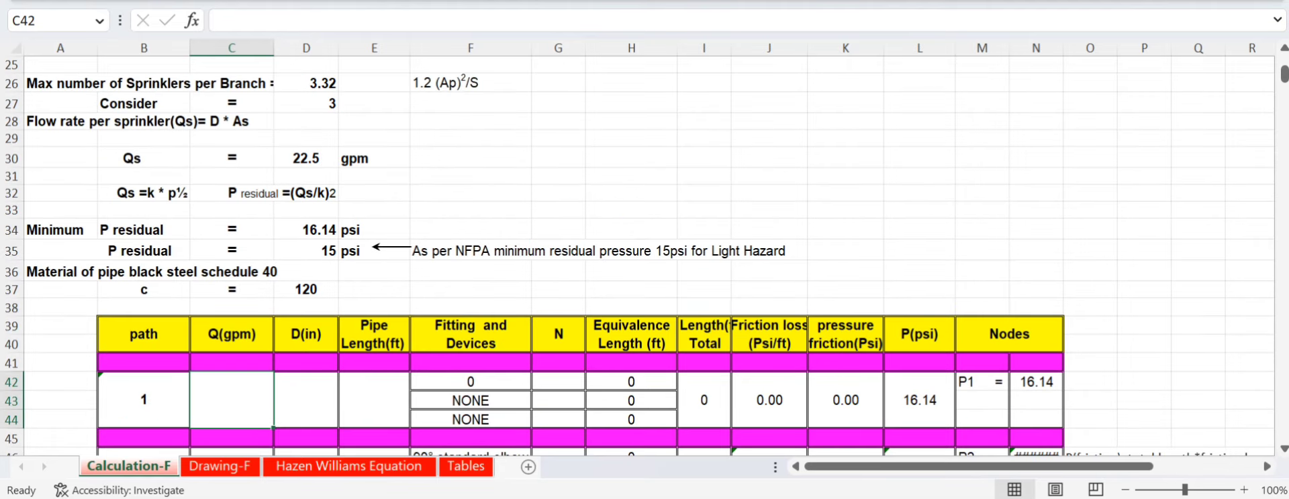
scroll(644, 255, down, 1)
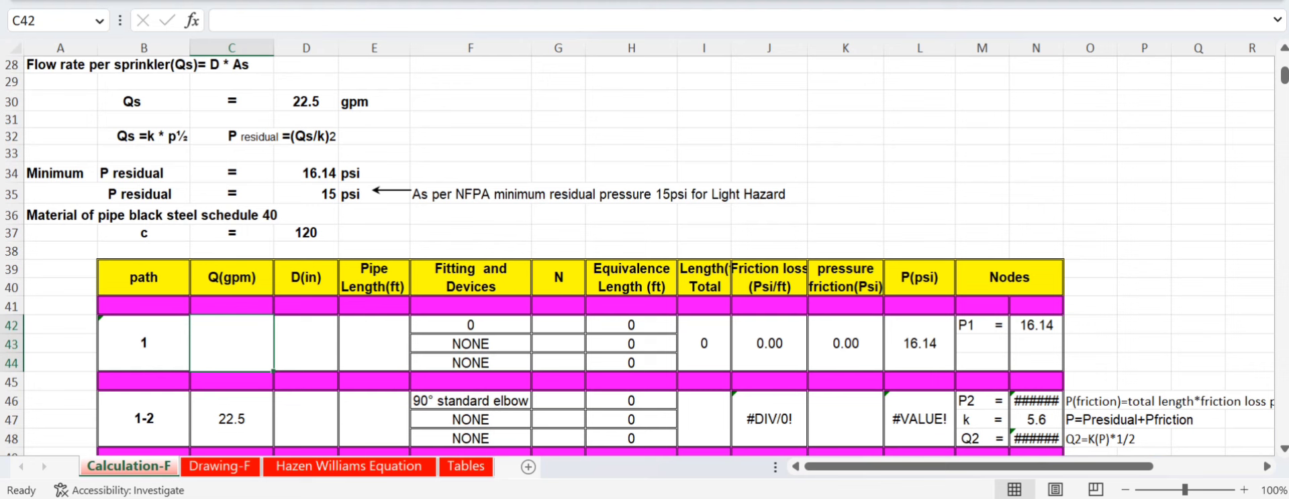
text(2)
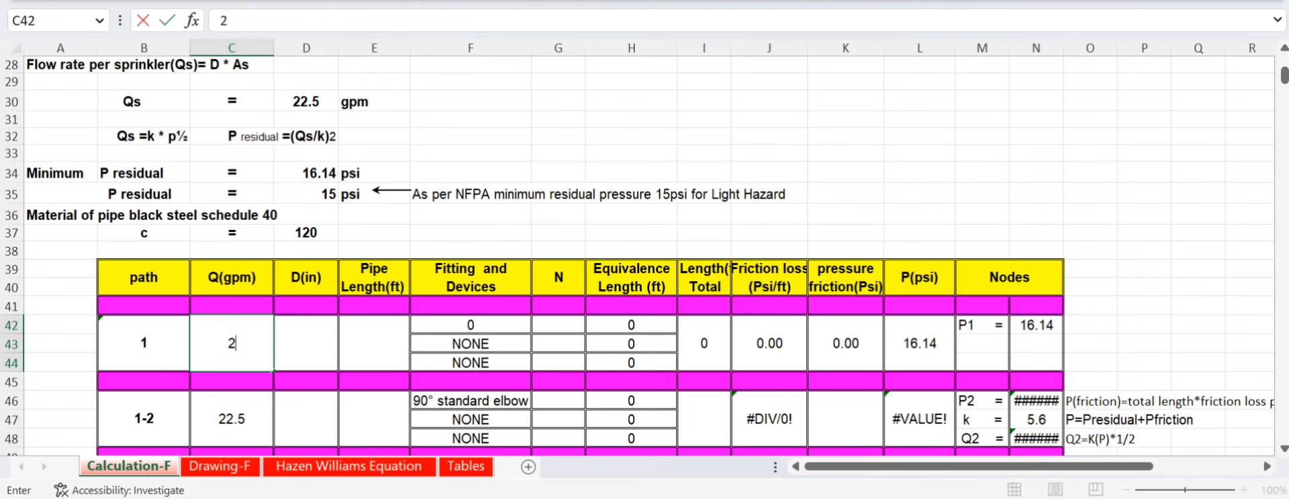
text(2.5)
click(306, 420)
scroll(306, 420, down, 2)
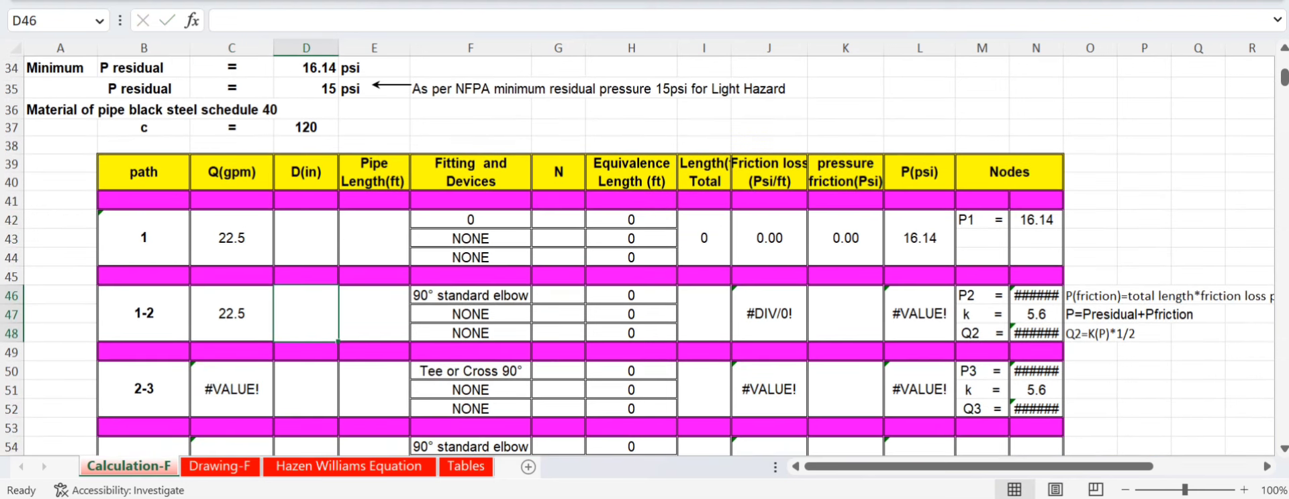
- Compare the flows for paths 1 and 1-2, check the pipe size on Drawing-F, and enter a 1 in. diameter for path 1
click(232, 314)
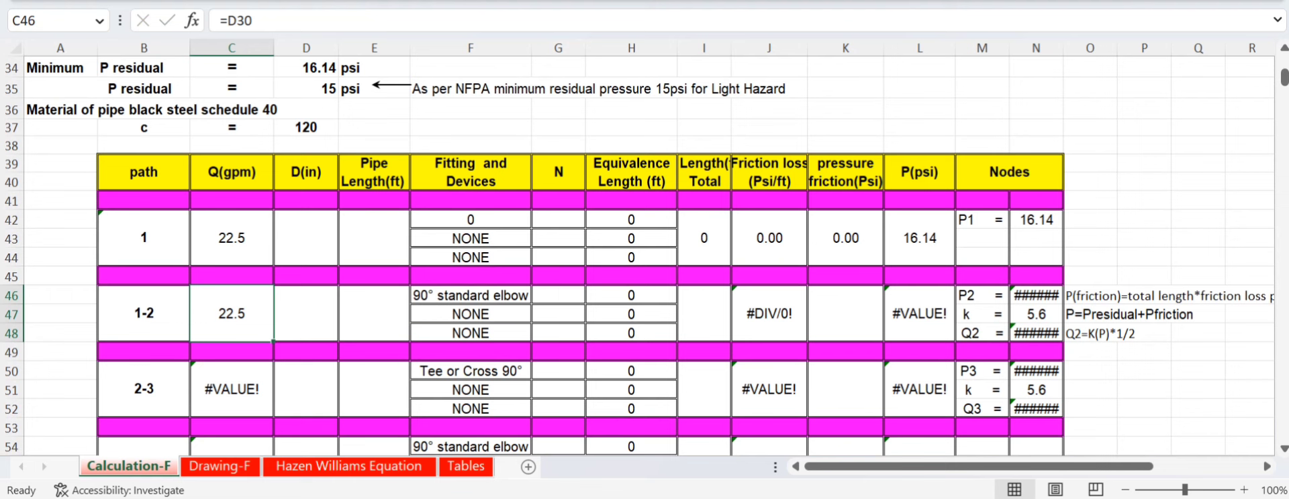
click(232, 238)
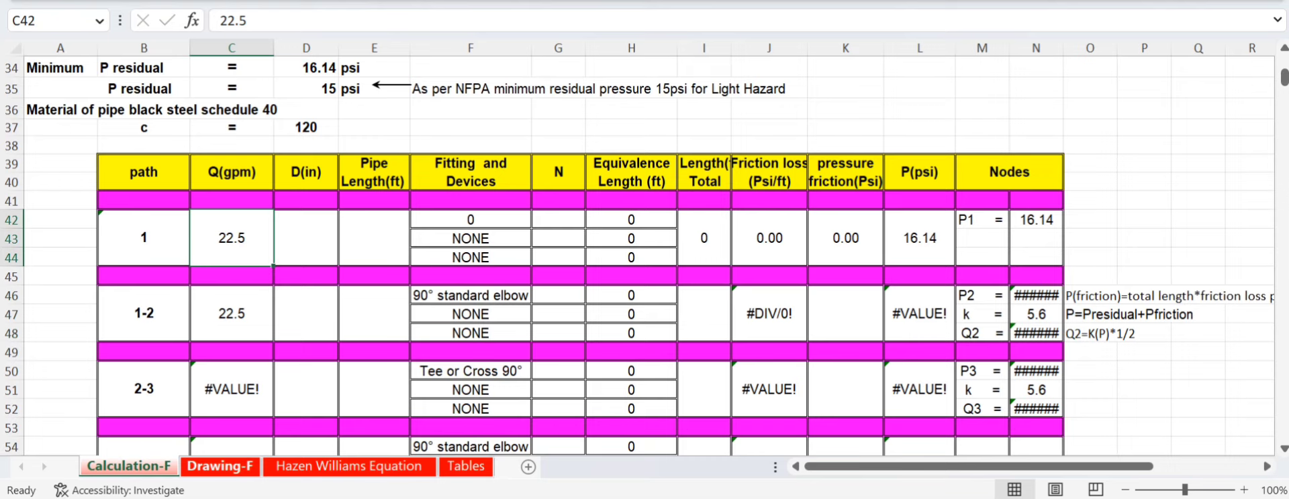
click(220, 467)
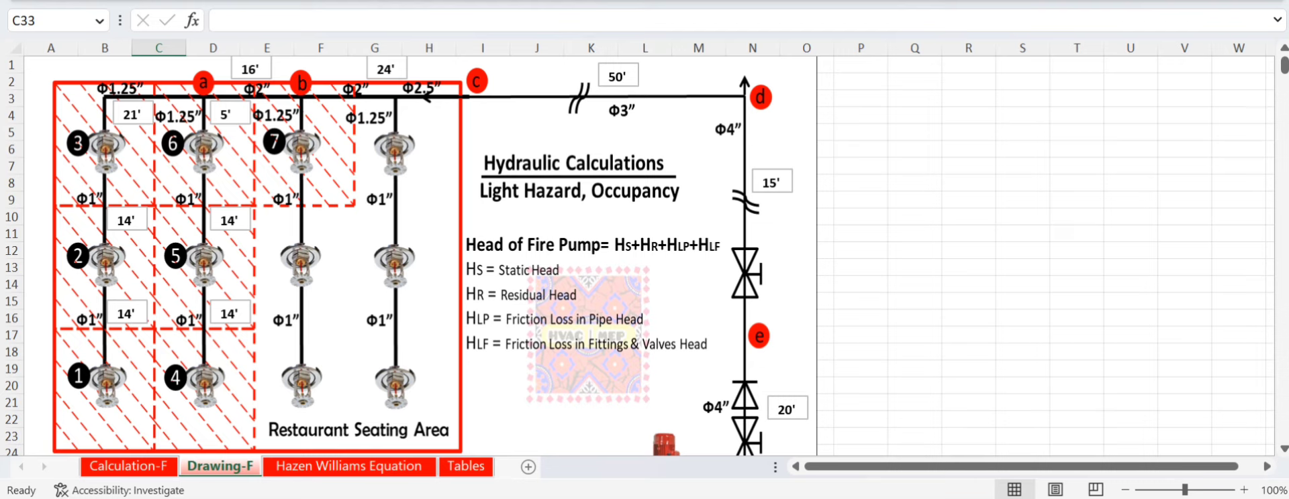
click(129, 467)
click(306, 238)
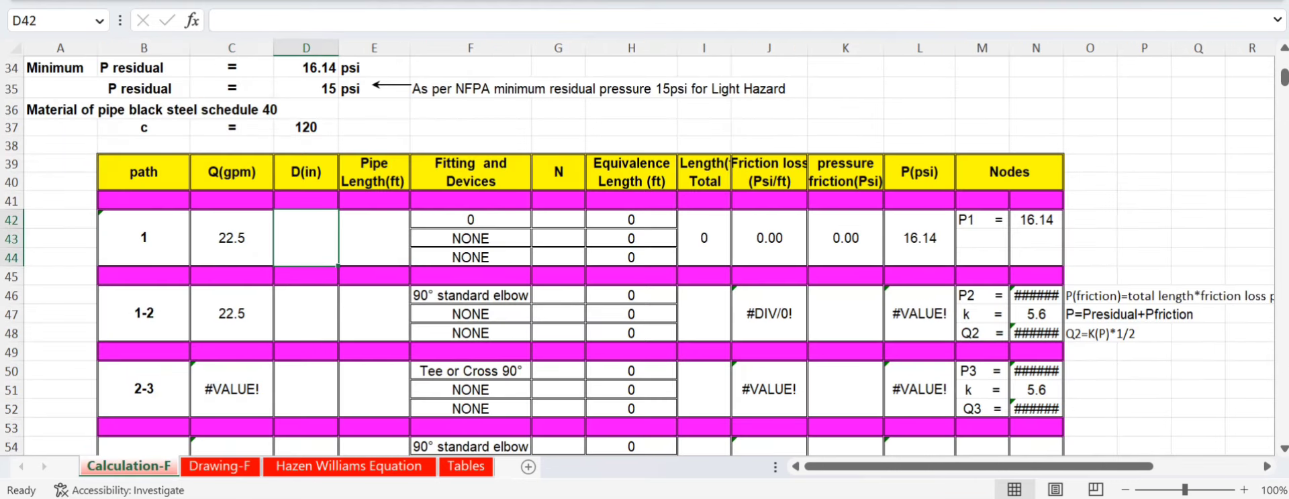
text(1)
key(Tab)
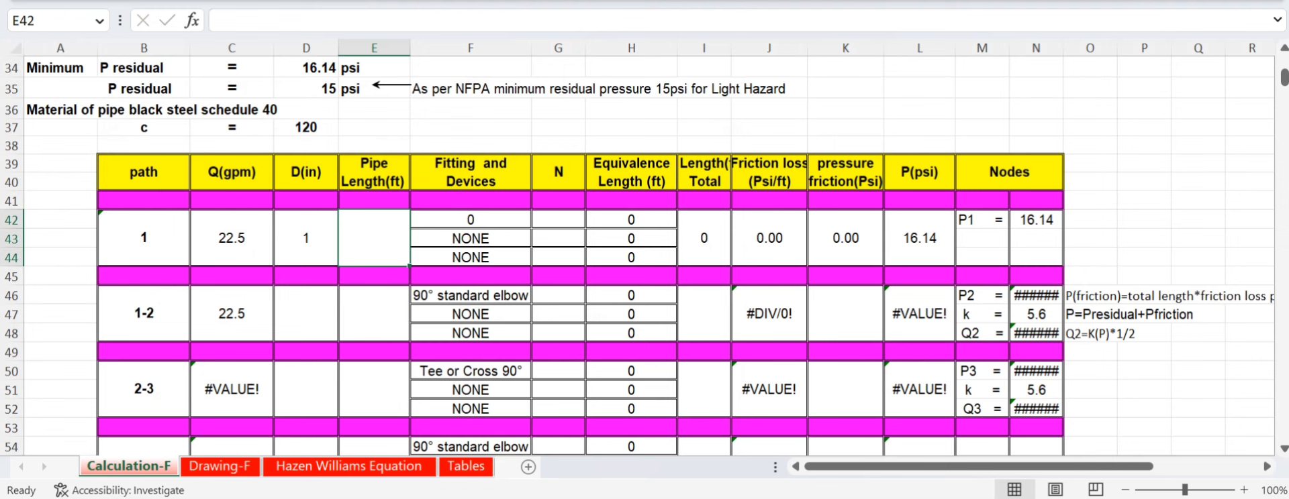
- Look up the first pipe segment on Drawing-F and enter a pipe length of 14 ft for path 1
key(ctrl+Page_Down)
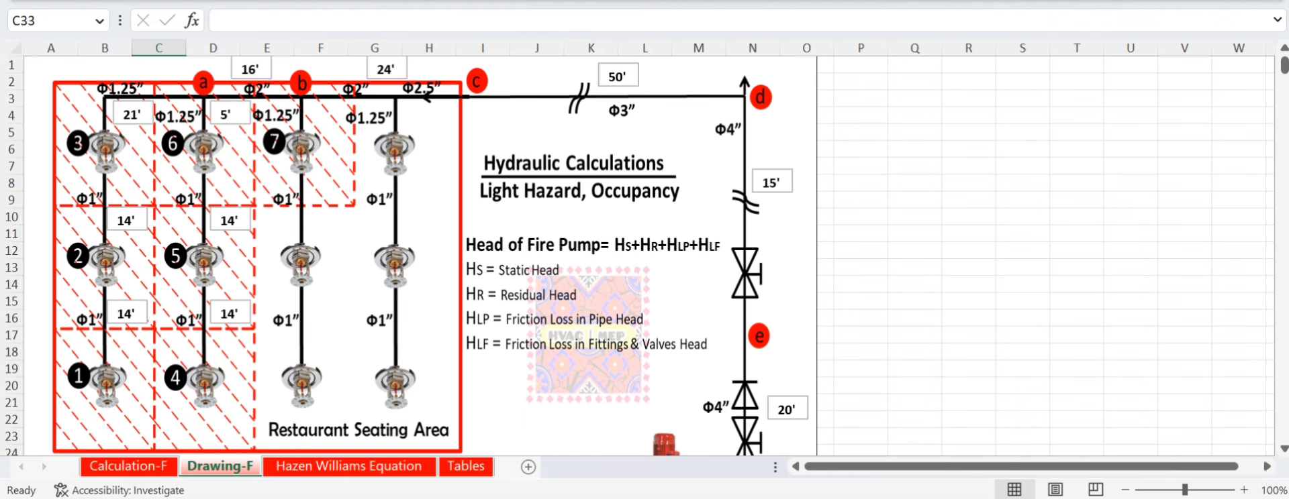
click(128, 466)
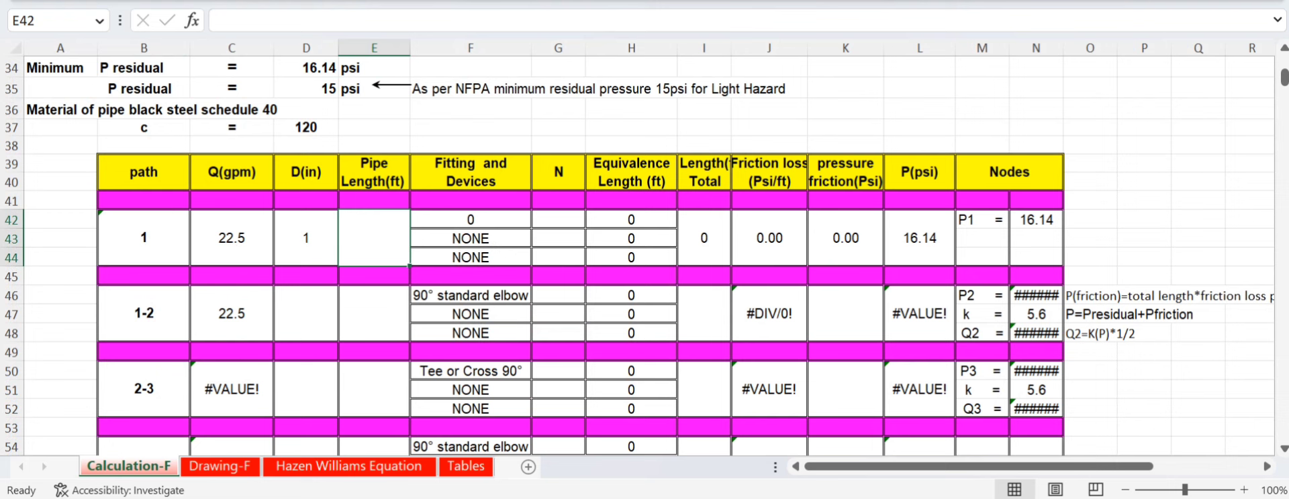
text(14)
key(Return)
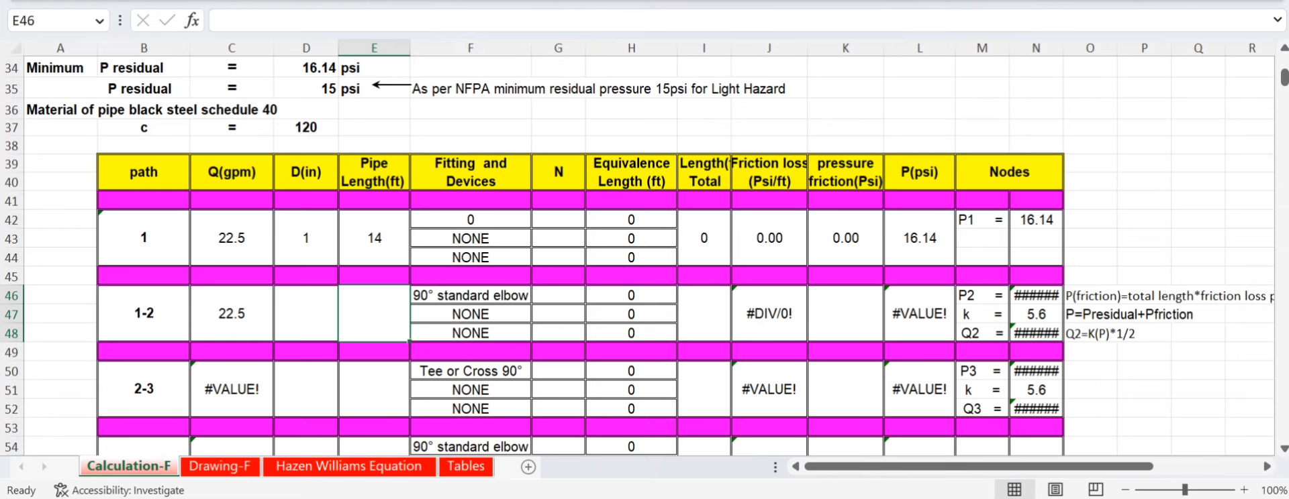
- Review the fitting count, friction loss and friction pressure cells of path 1 against sprinkler 1 on Drawing-F
click(220, 466)
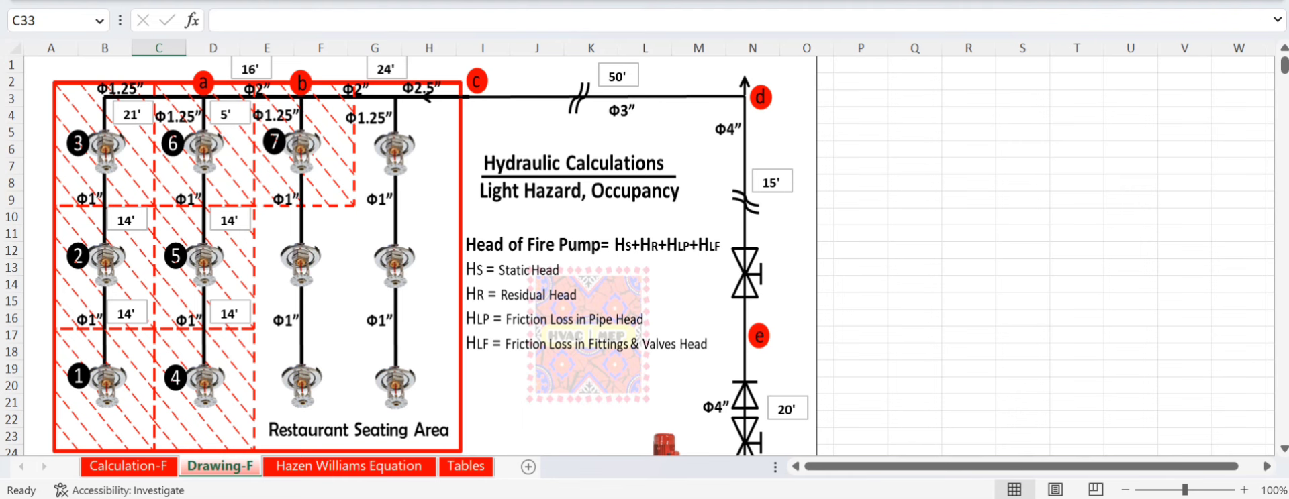
click(127, 466)
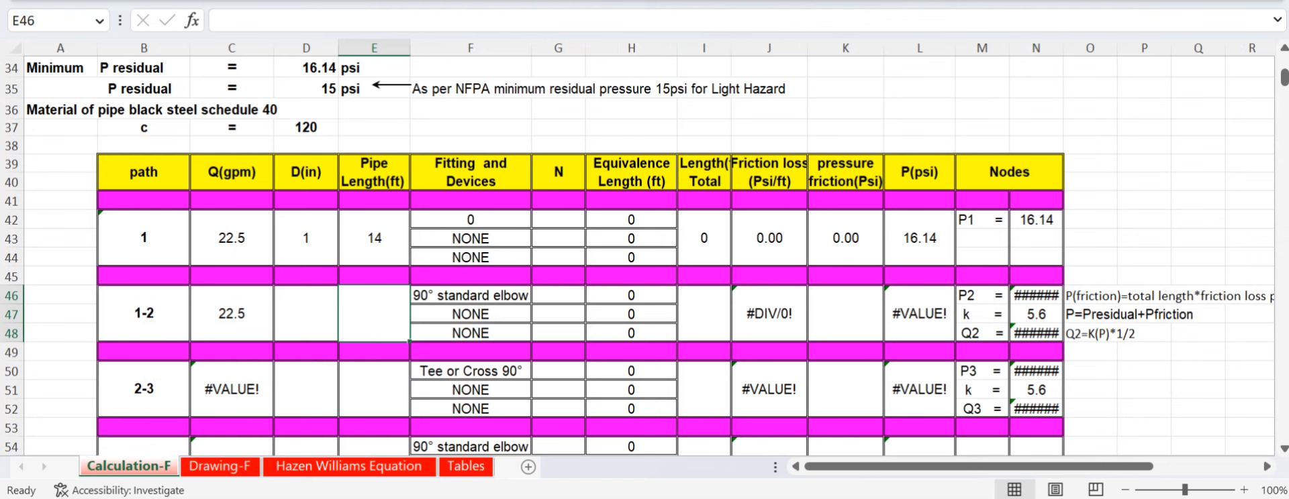
click(558, 220)
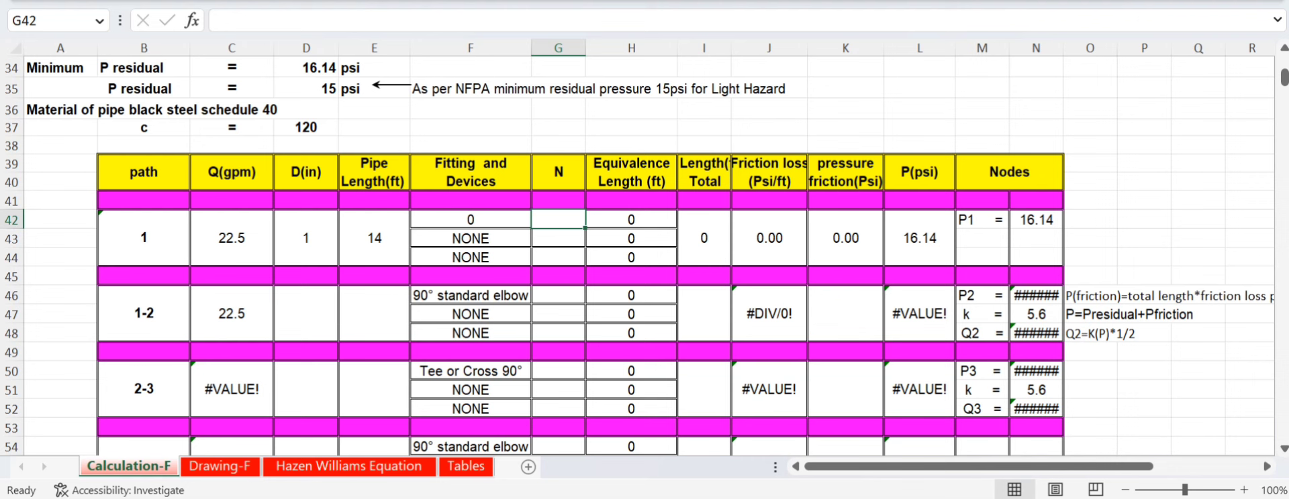
click(769, 238)
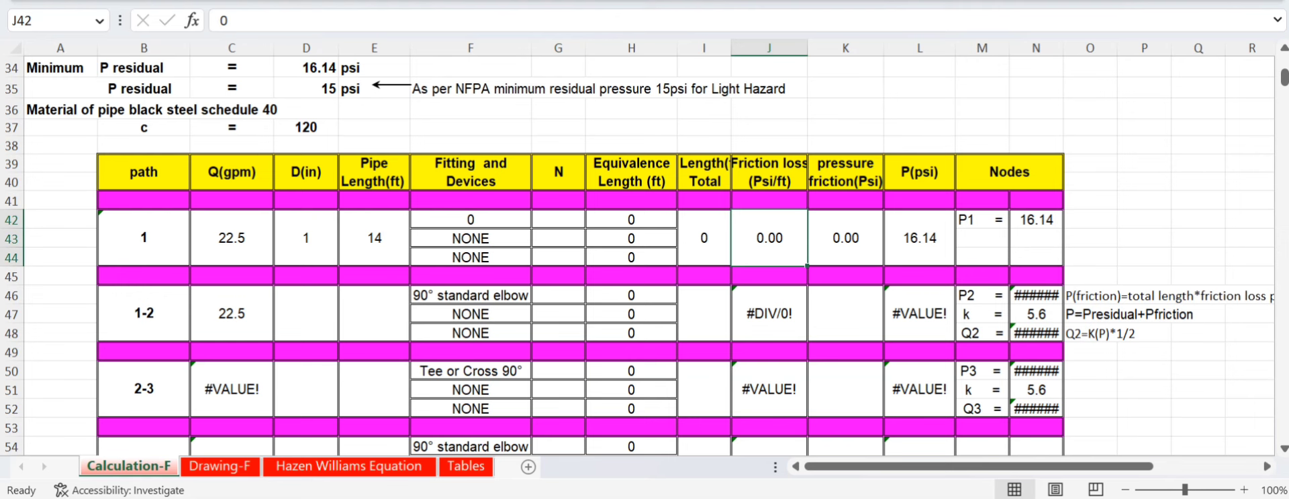
click(220, 465)
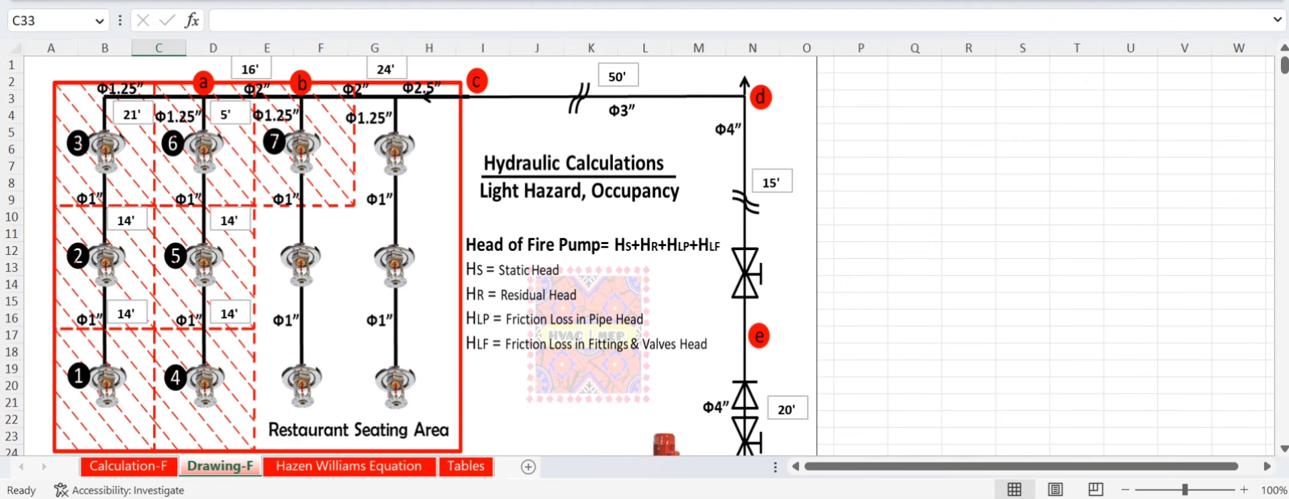
click(128, 466)
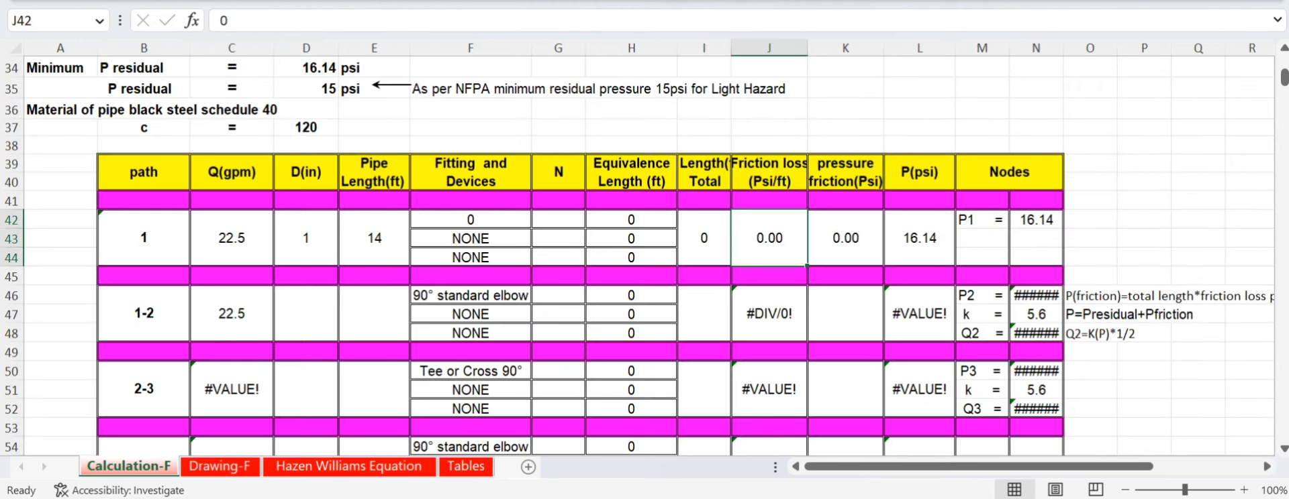
key(Right)
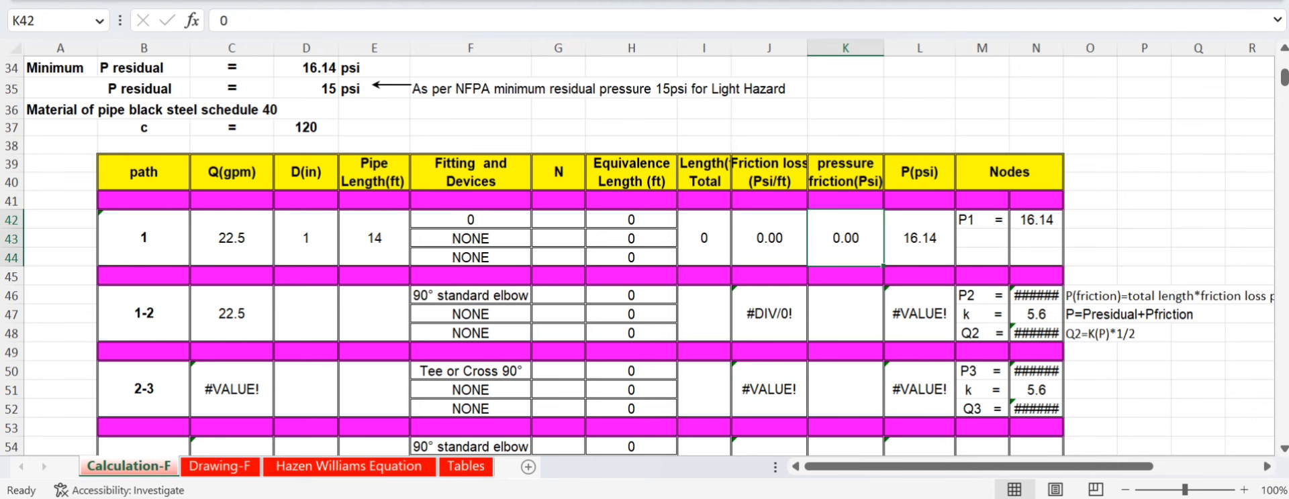
- Trace path 1's P(psi) formula to the minimum P residual cell, highlight that cell in yellow, and check the P1 node entry
click(920, 238)
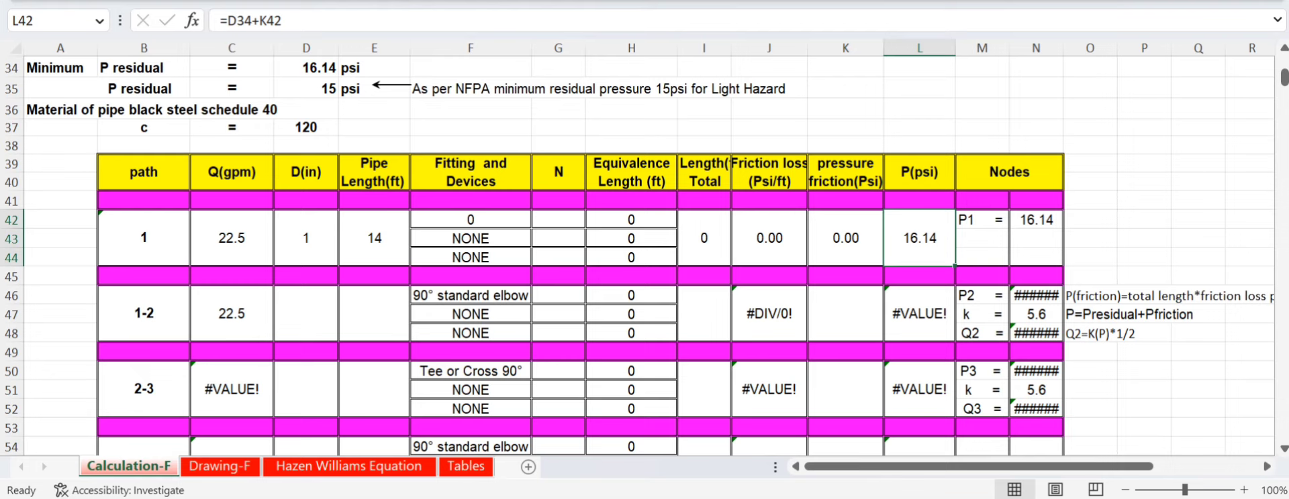
scroll(637, 260, up, 1)
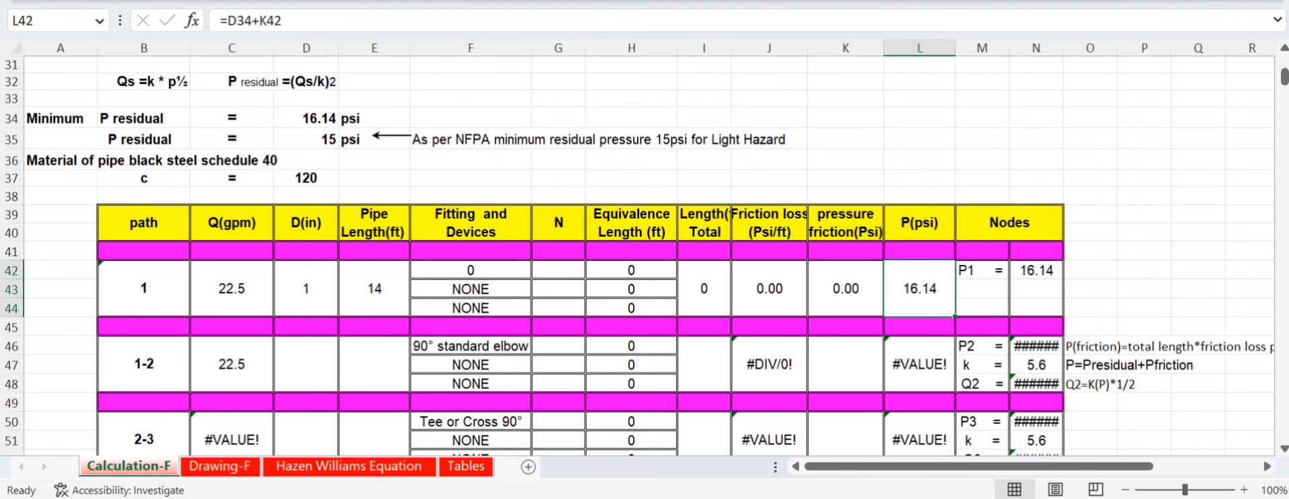
click(306, 118)
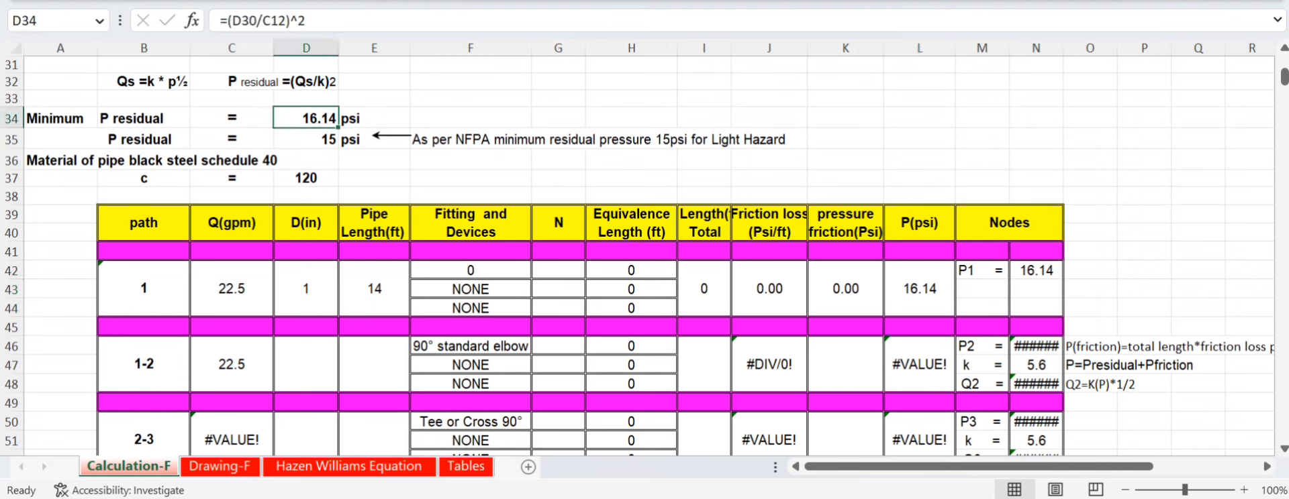
key(F4)
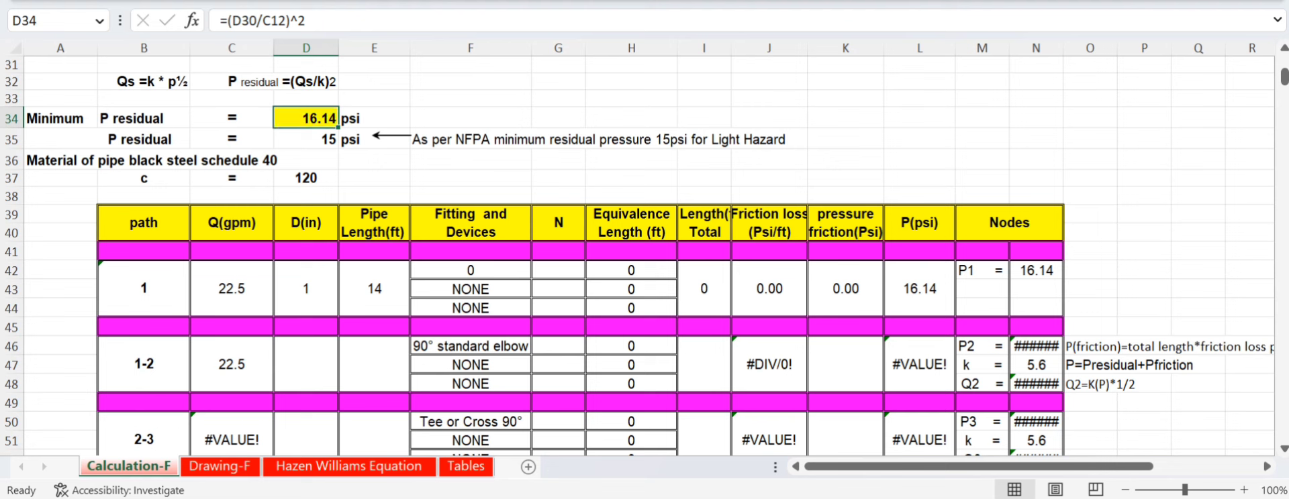
click(919, 289)
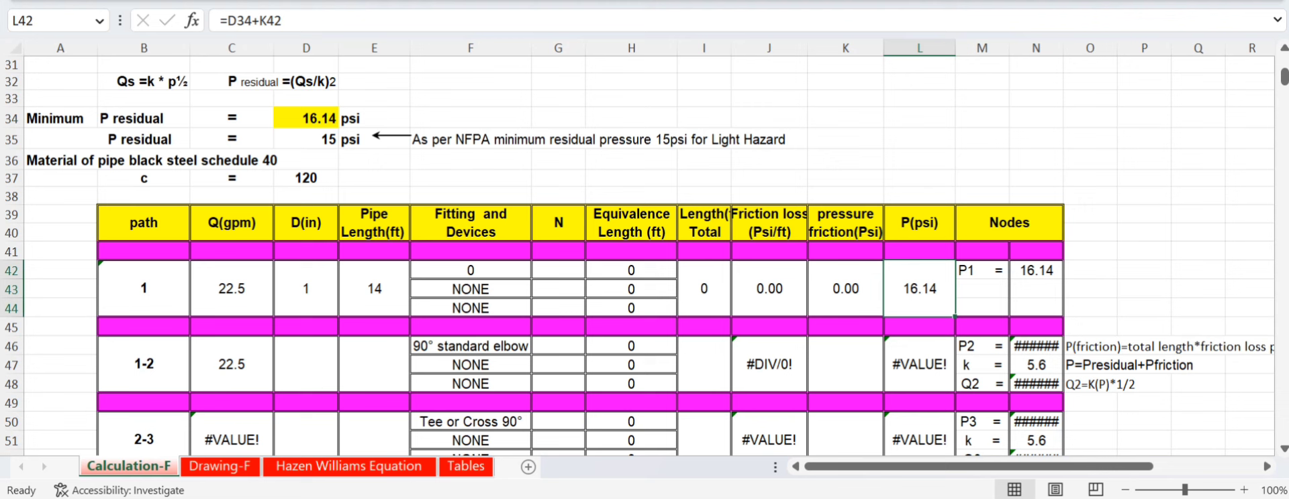
click(1009, 223)
click(982, 270)
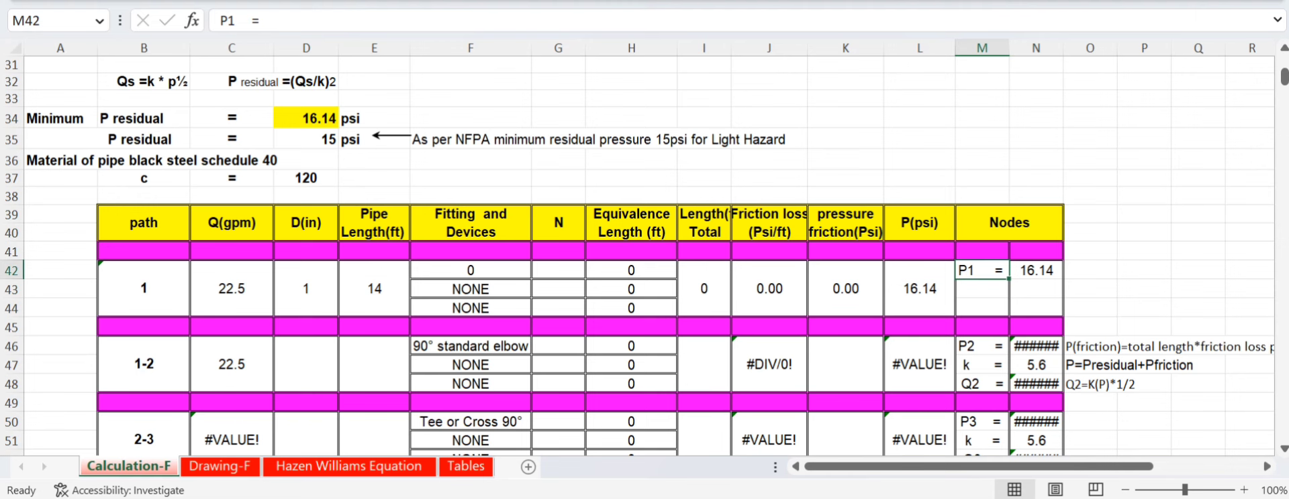
- Check the segment between sprinklers 1 and 2 on Drawing-F and enter a 1 in. diameter and 14 ft pipe length for path 1-2
scroll(637, 257, down, 1)
click(143, 313)
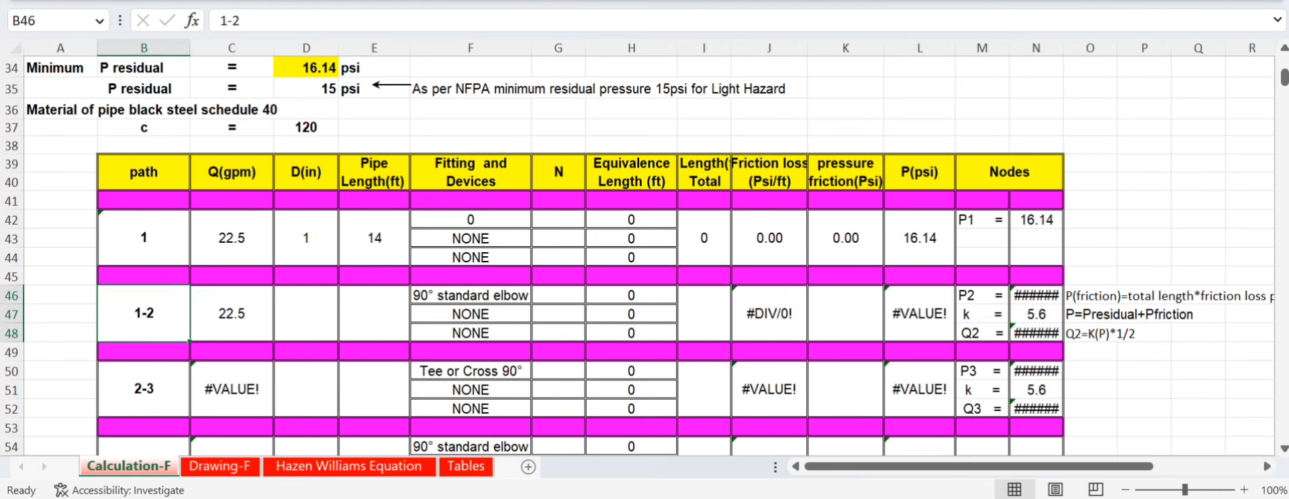
click(220, 466)
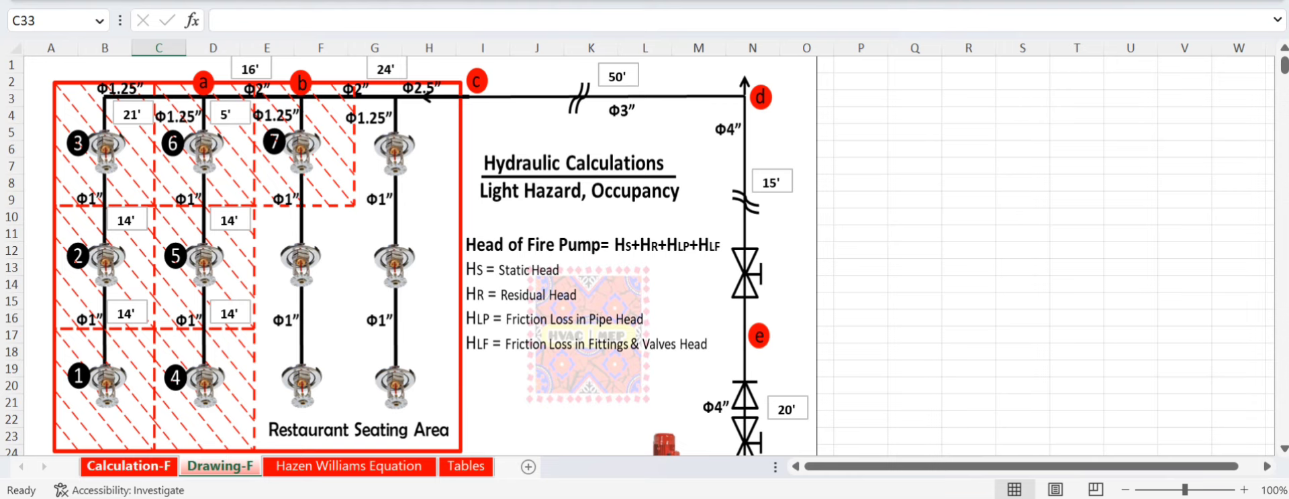
click(129, 467)
click(232, 314)
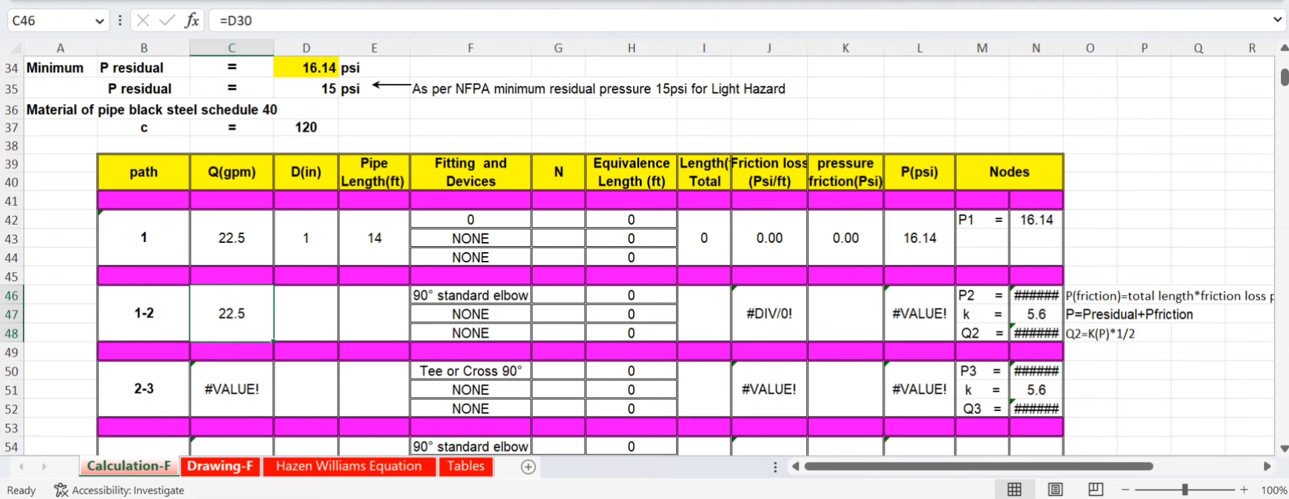
click(219, 467)
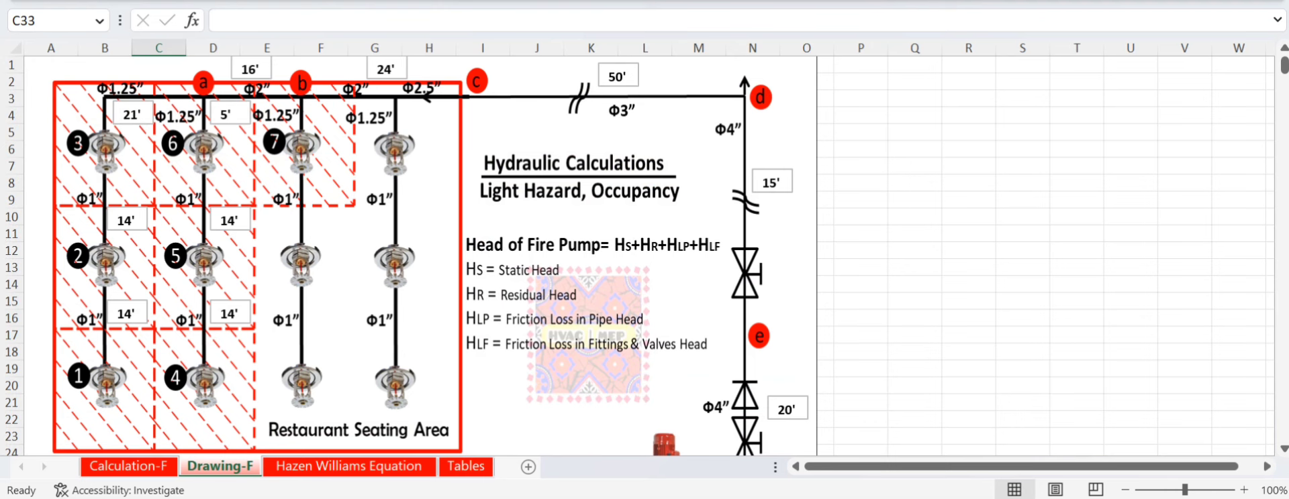
click(128, 466)
click(306, 314)
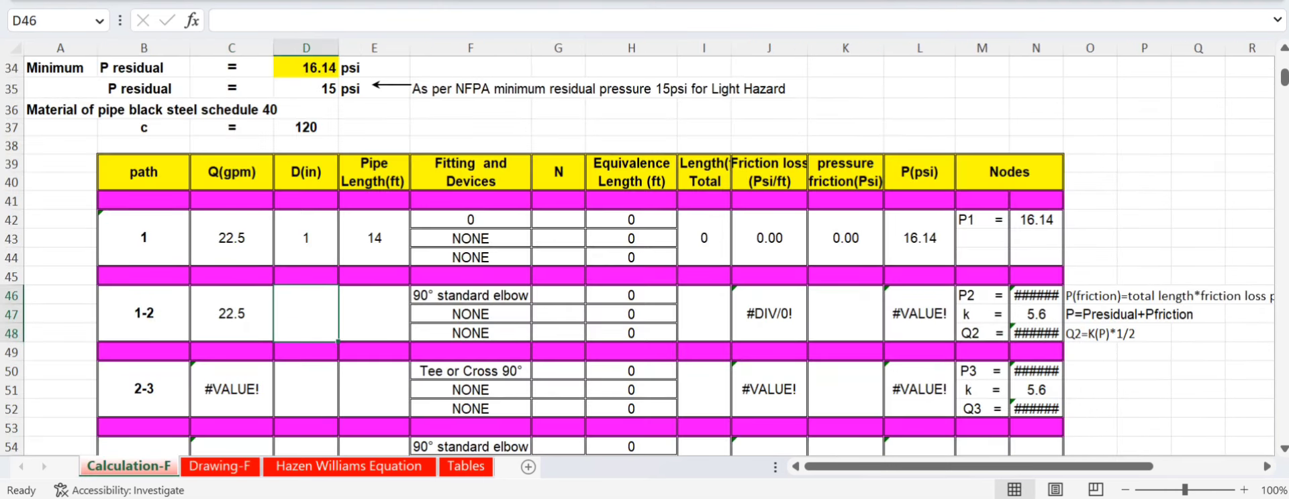
text(1)
key(Tab)
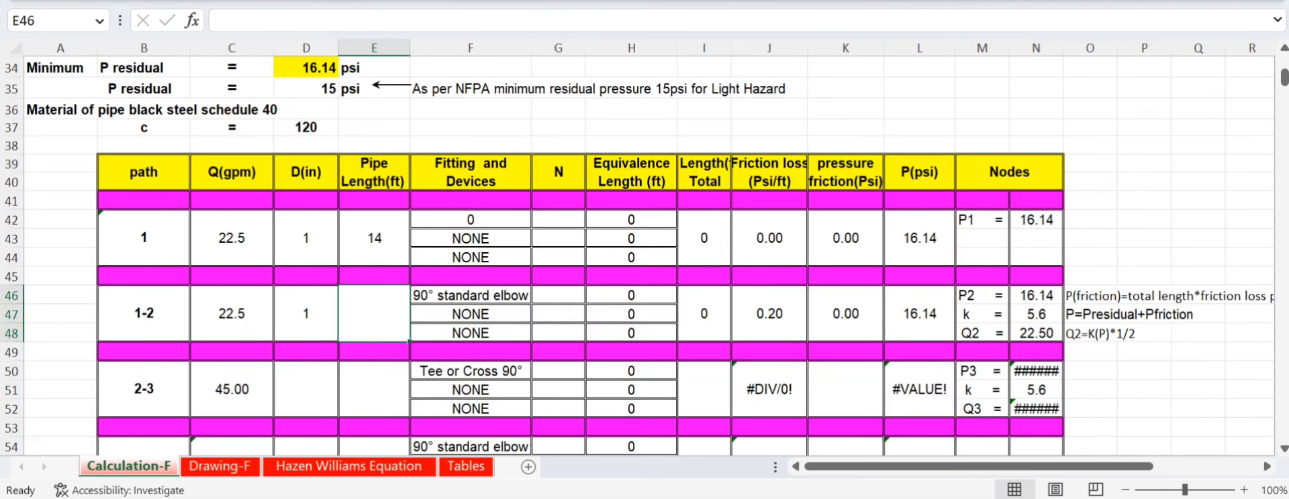
text(14)
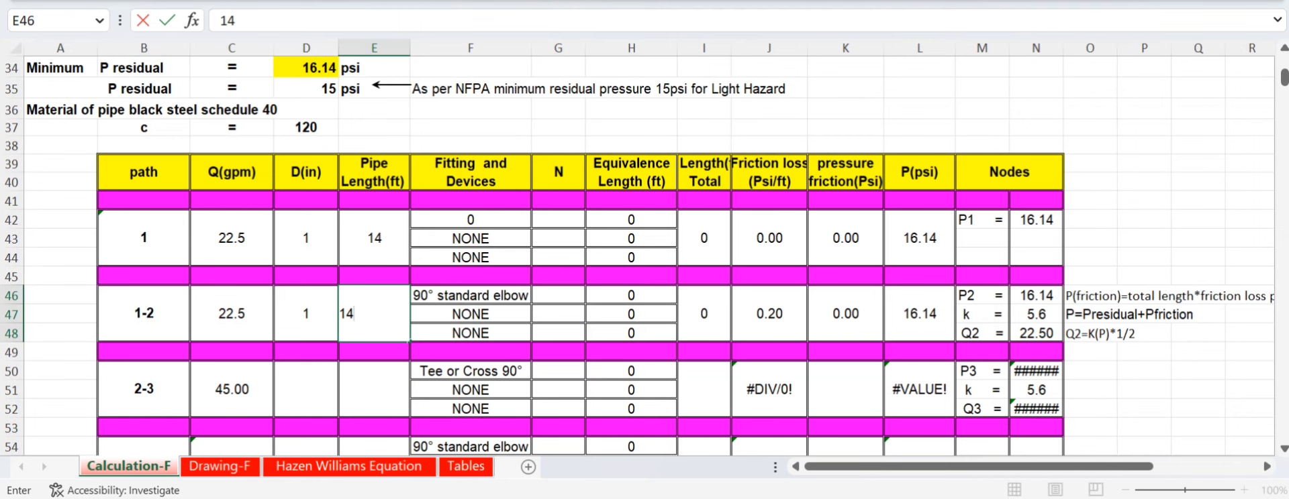
key(Return)
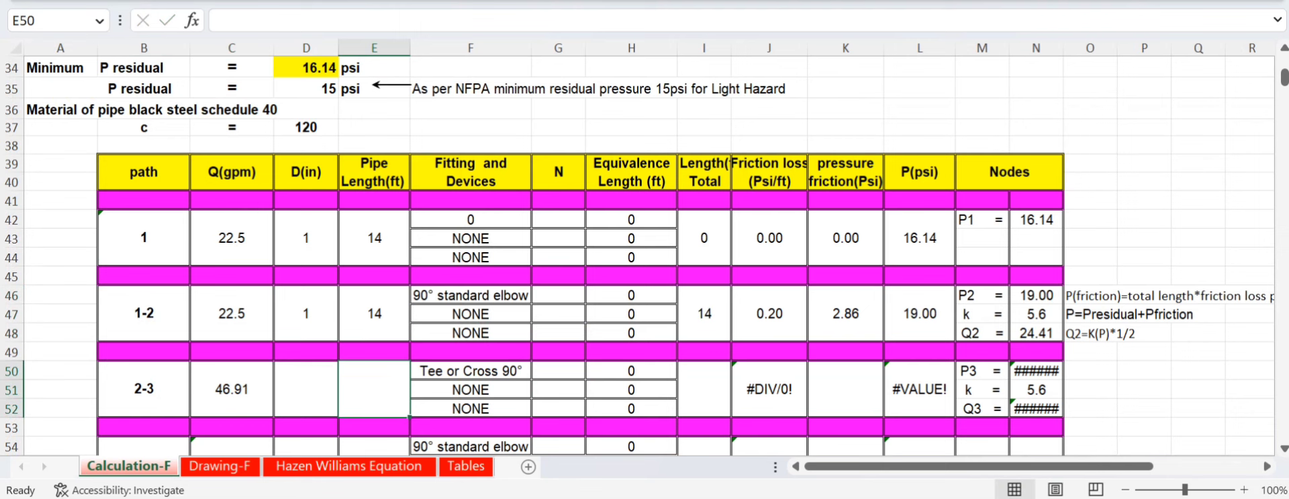
- Check path 1-2's fittings on Drawing-F and enter a quantity N of 1 for its 90° standard elbow
click(220, 466)
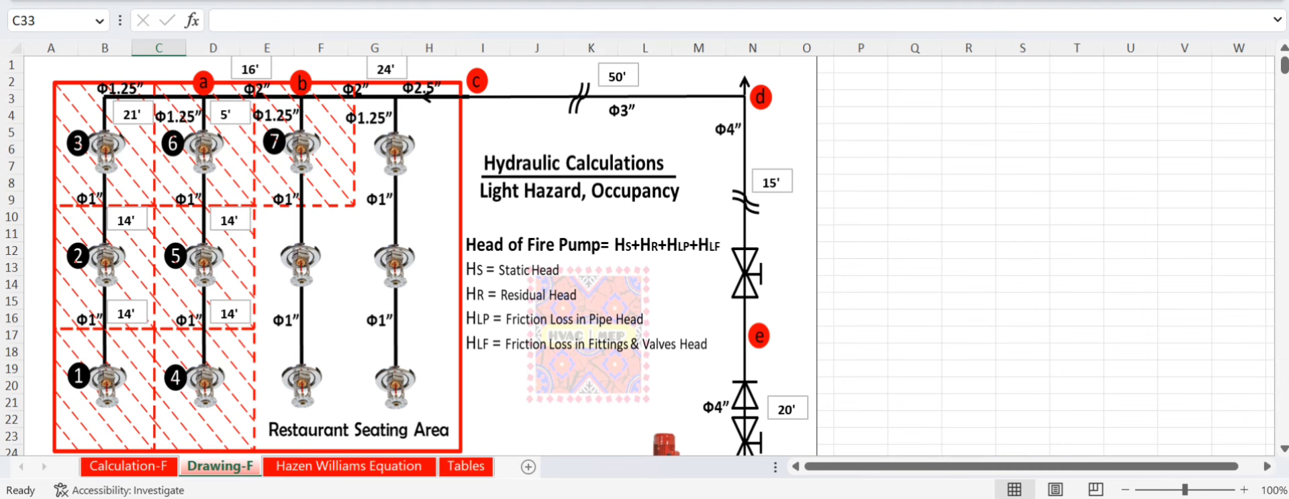
click(127, 466)
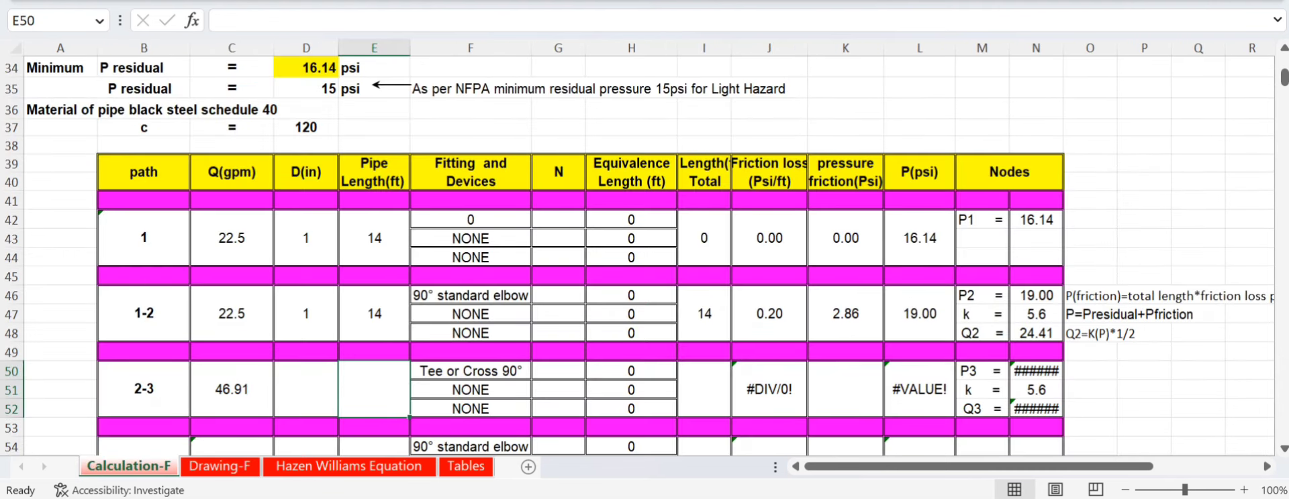
click(471, 296)
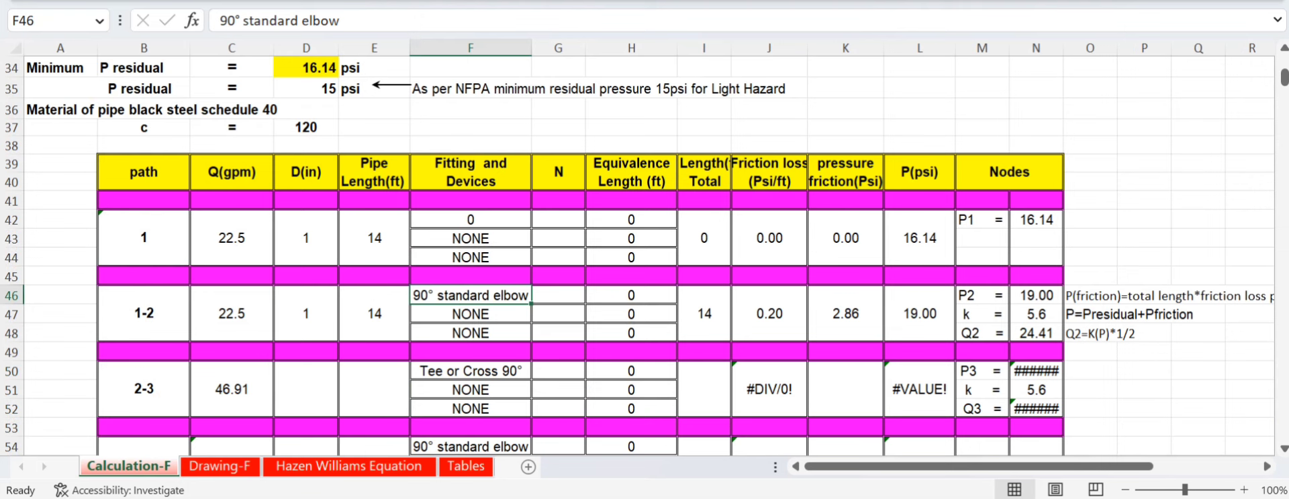
click(220, 466)
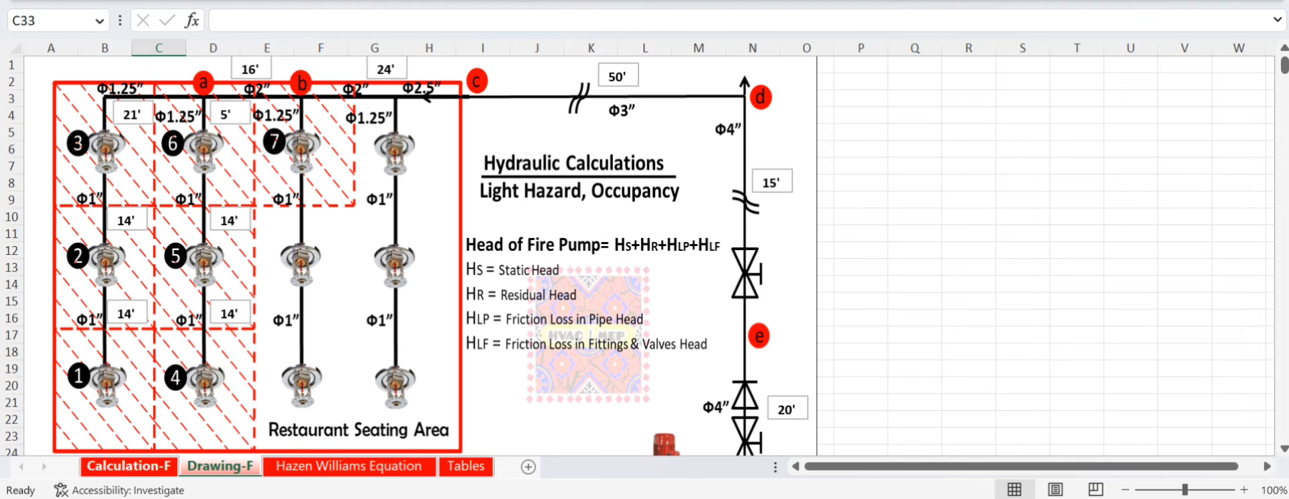
click(128, 466)
click(558, 295)
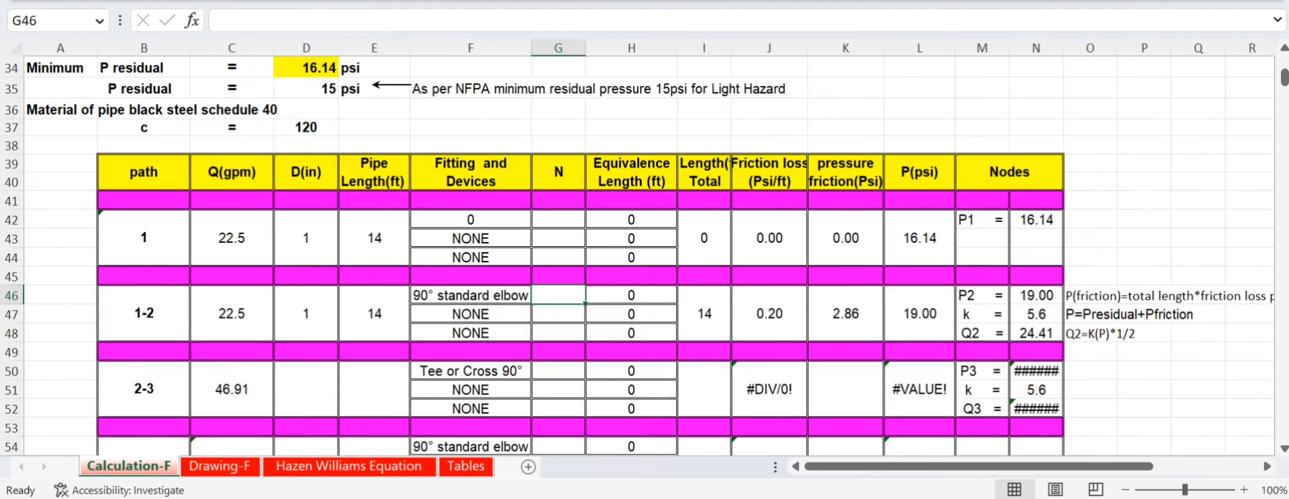
text(1)
click(558, 333)
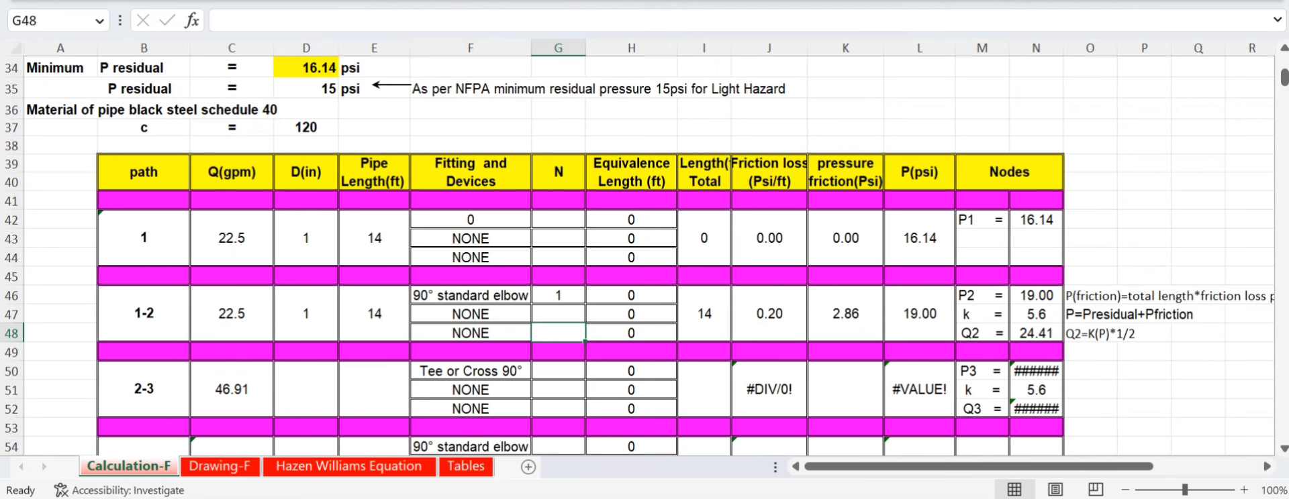
- Look up the 90° standard elbow for 1 in. pipe in the Schedule 40 equivalent length chart on Tables and enter 2 ft for path 1-2
click(466, 466)
scroll(644, 255, down, 20)
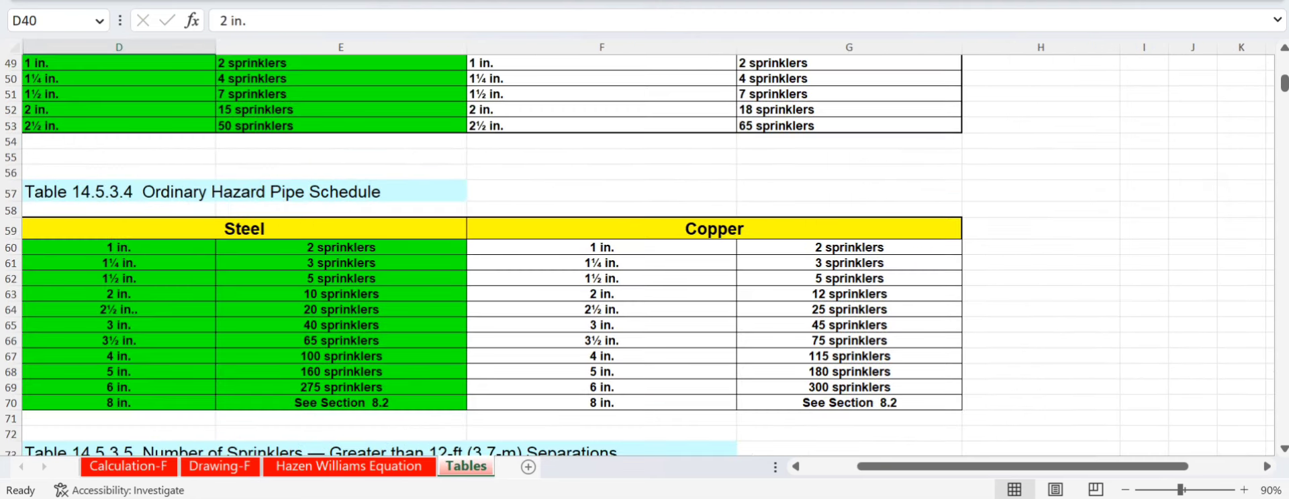
scroll(644, 255, down, 14)
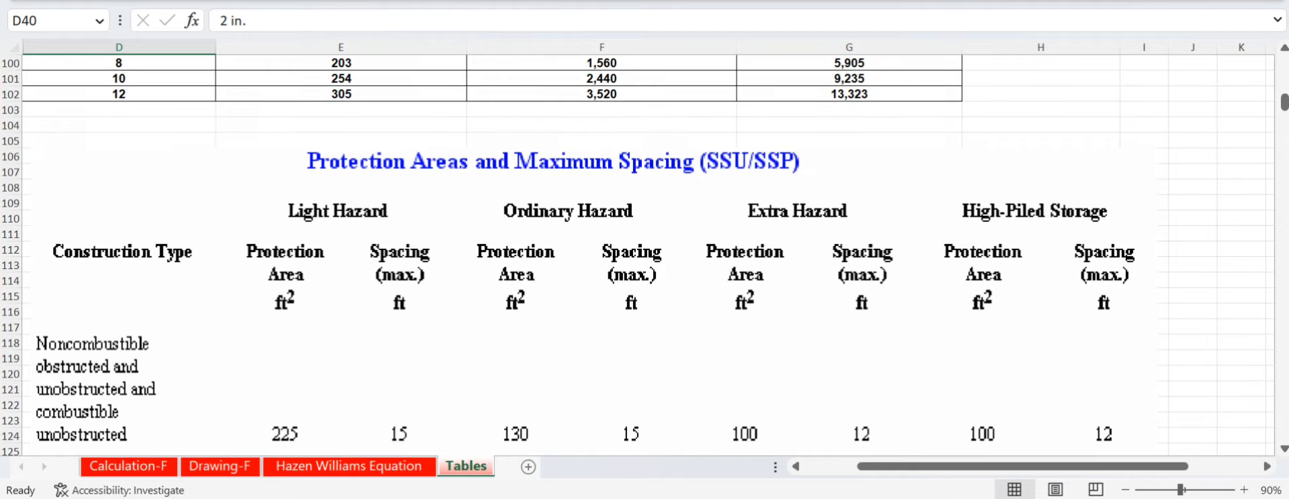
scroll(645, 255, down, 1)
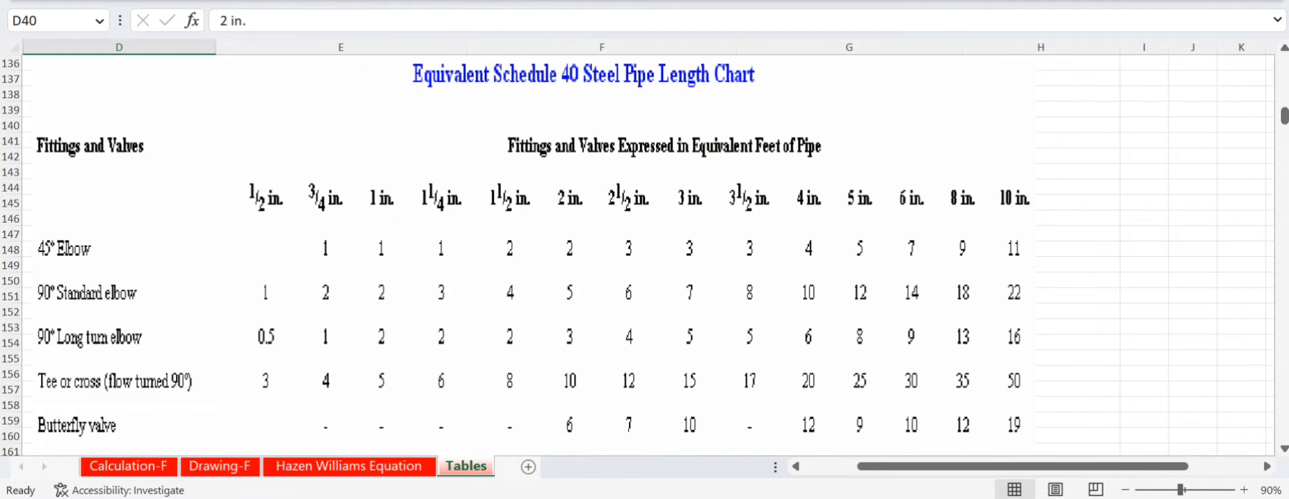
scroll(645, 255, down, 1)
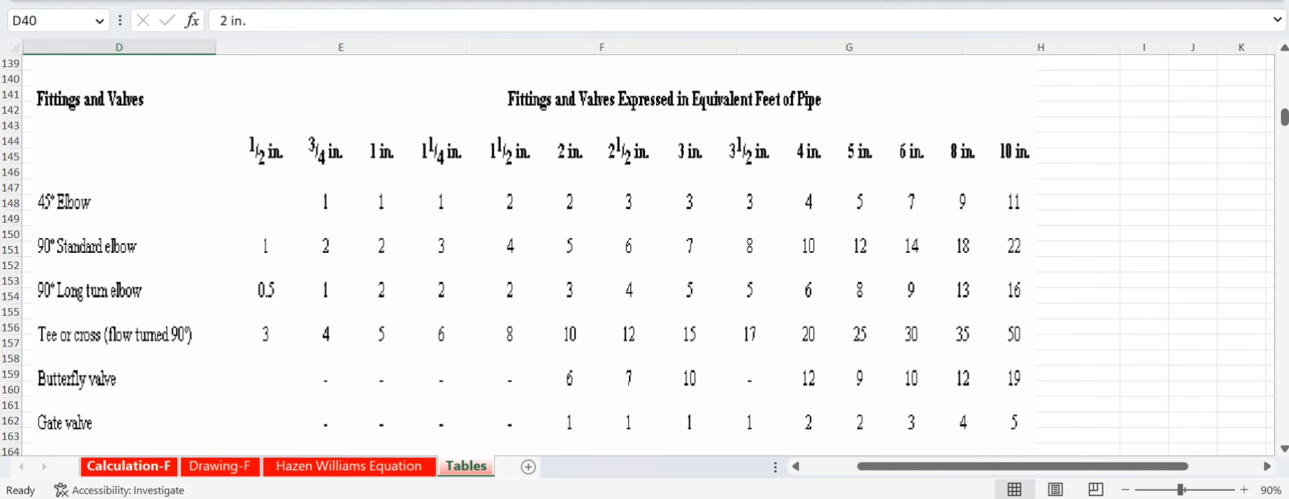
click(128, 466)
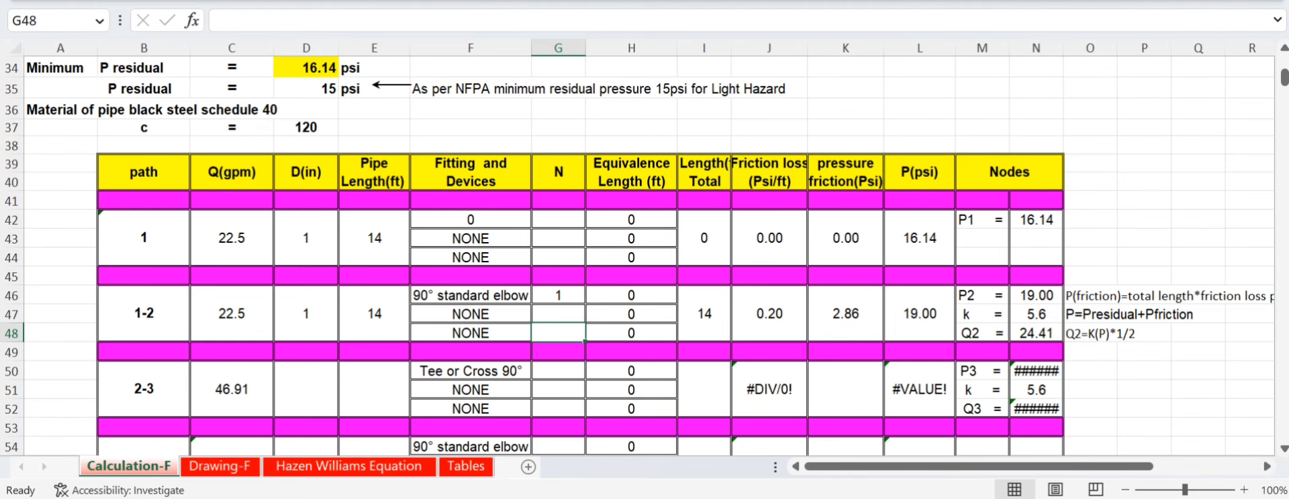
click(466, 466)
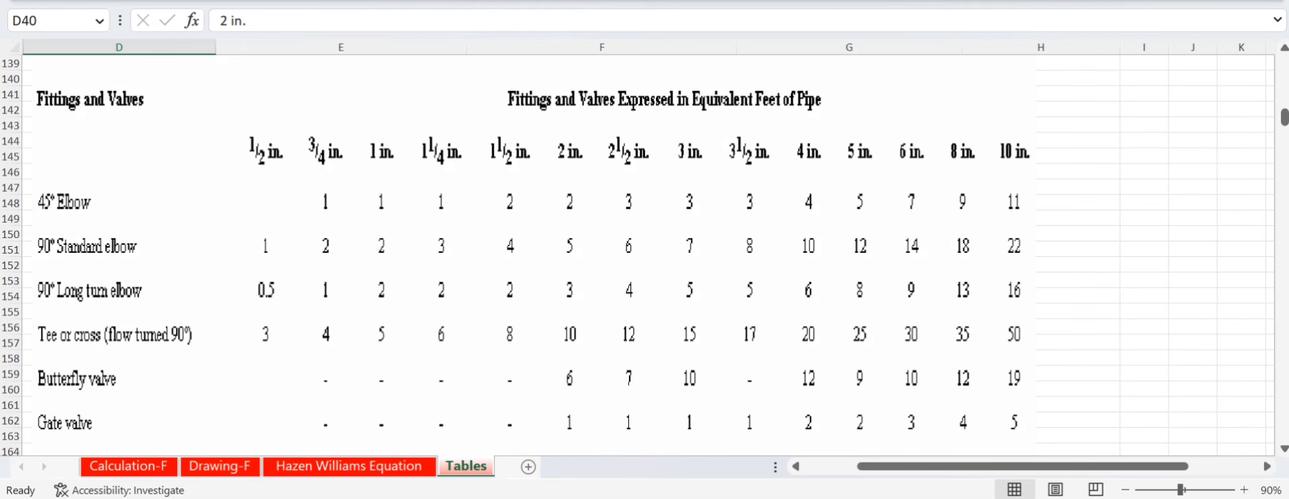
click(129, 466)
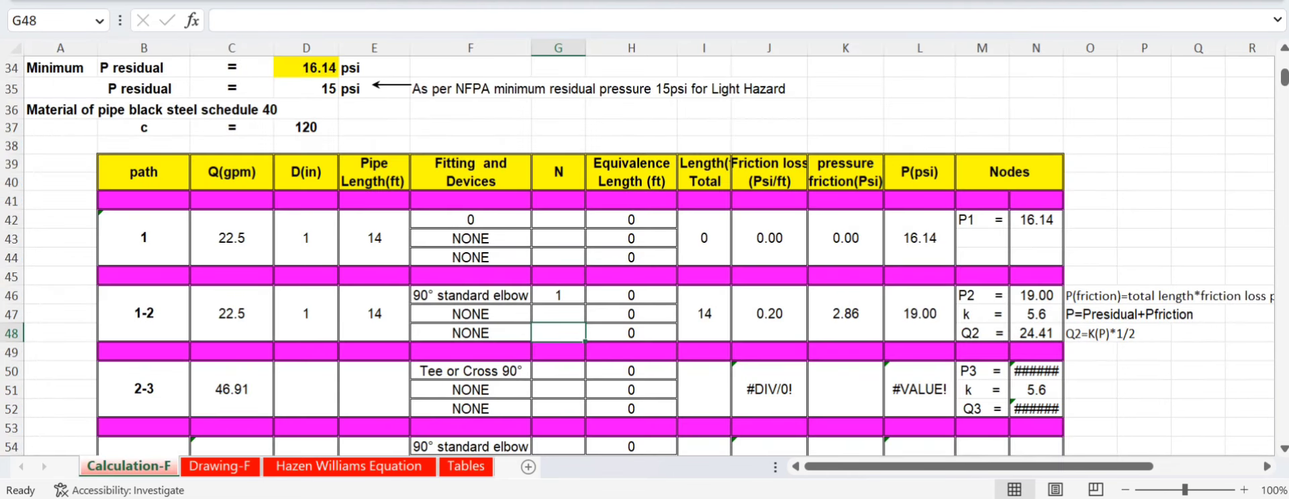
click(631, 296)
text(2)
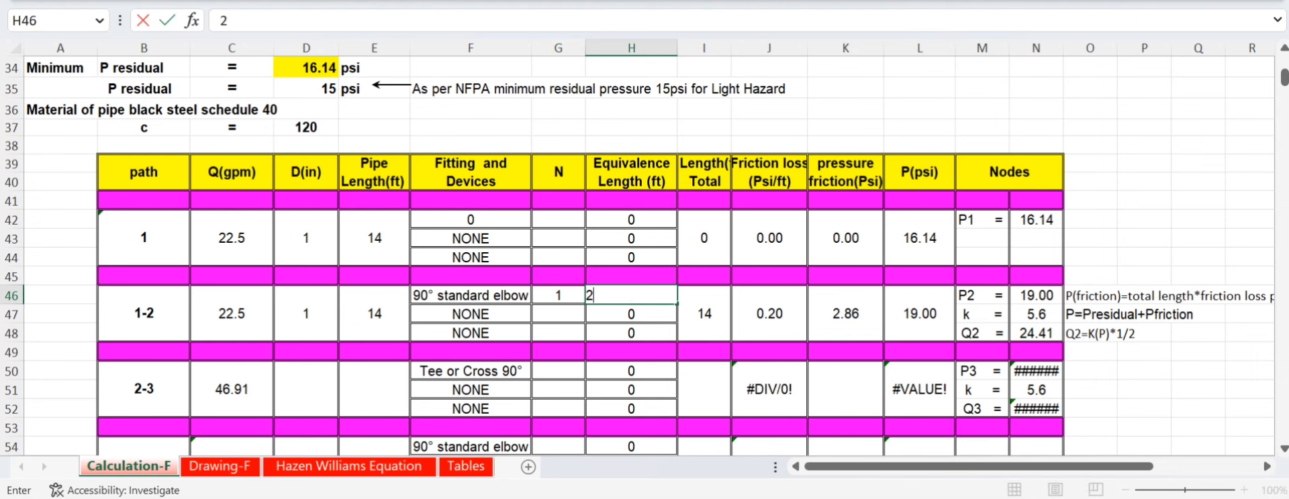
key(Tab)
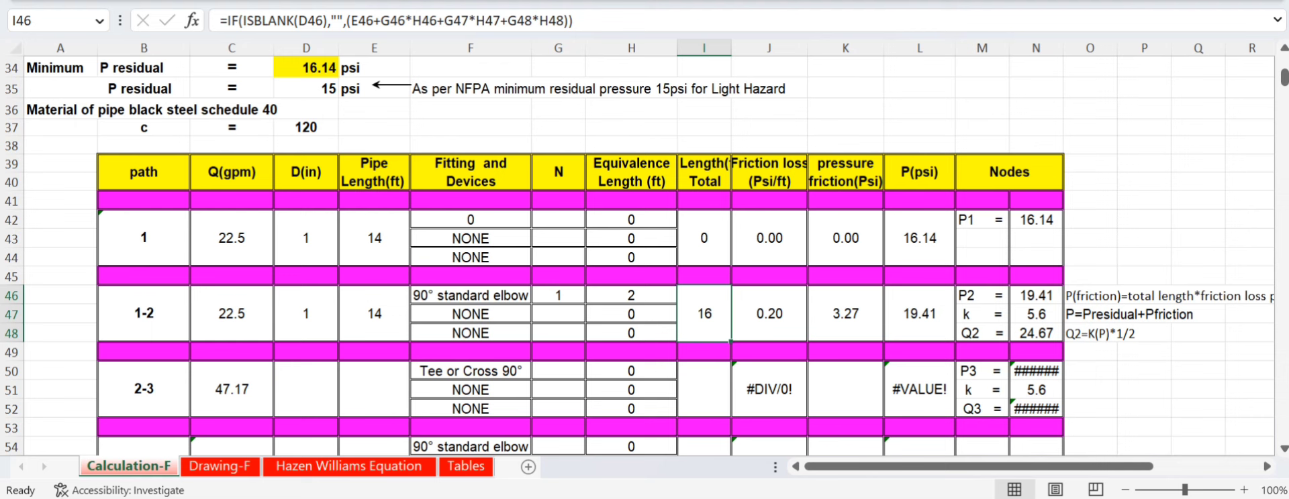
- Check path 1-2's friction loss formula against the NFPA-13 formula on the Hazen Williams Equation sheet
click(769, 314)
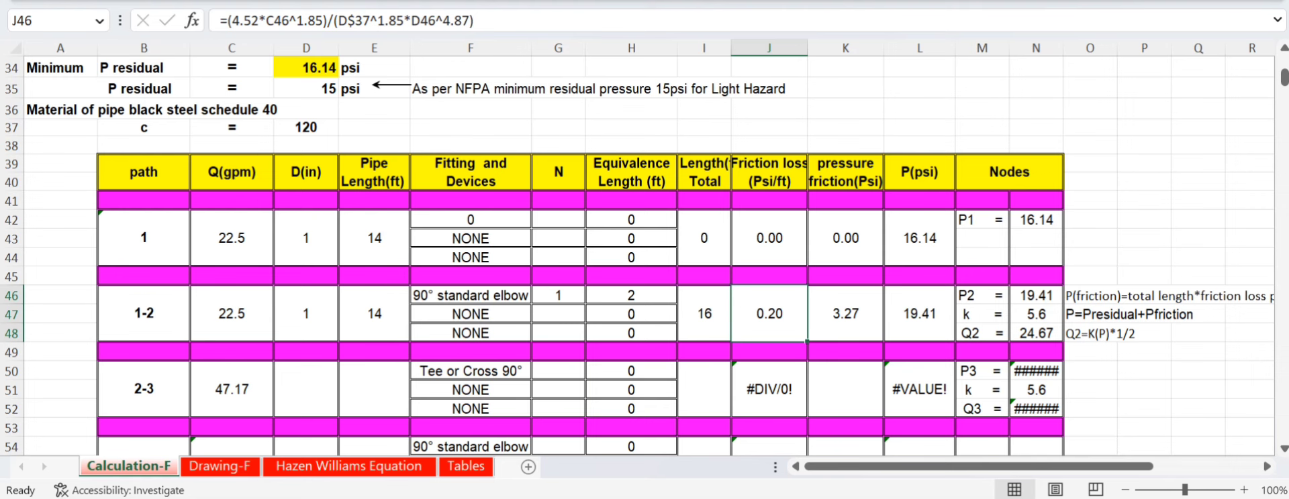
click(349, 466)
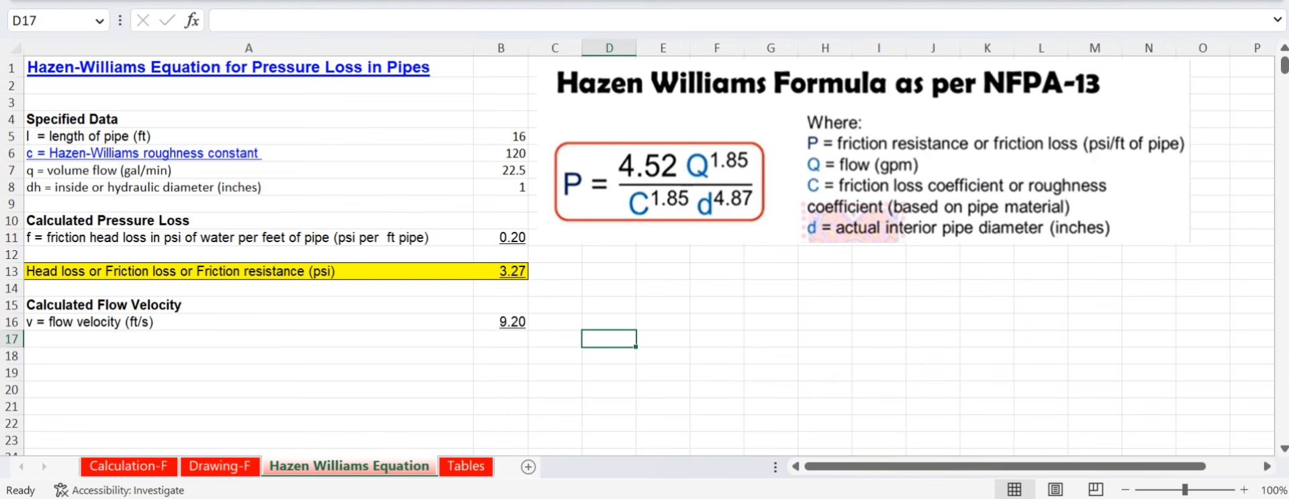
- Examine path 1-2's friction loss, total length and pressure friction formulas on Calculation-F
key(ctrl+Page_Up)
key(ctrl+Page_Up)
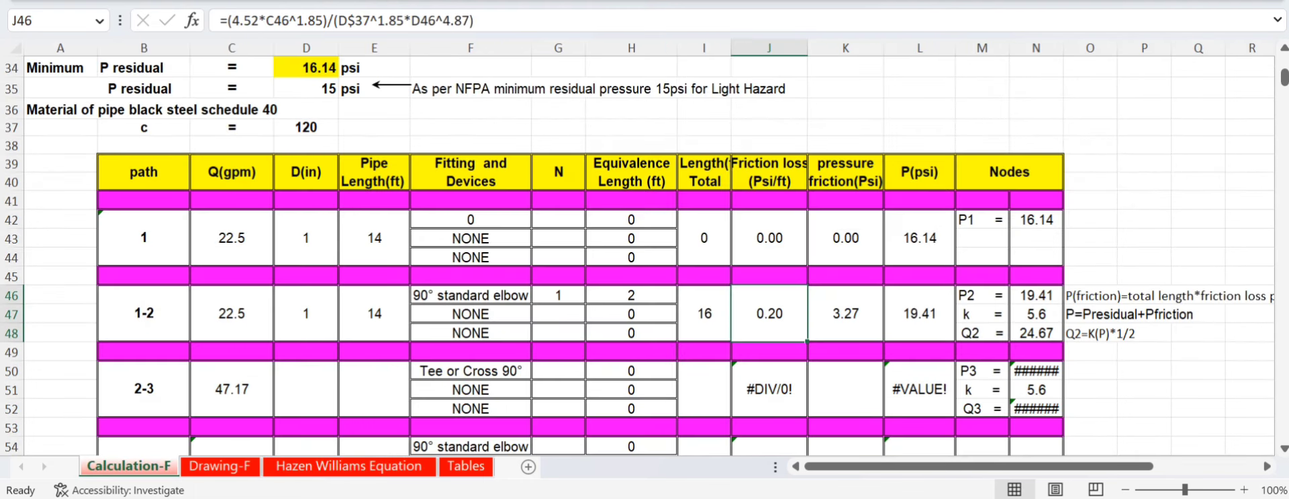
key(F2)
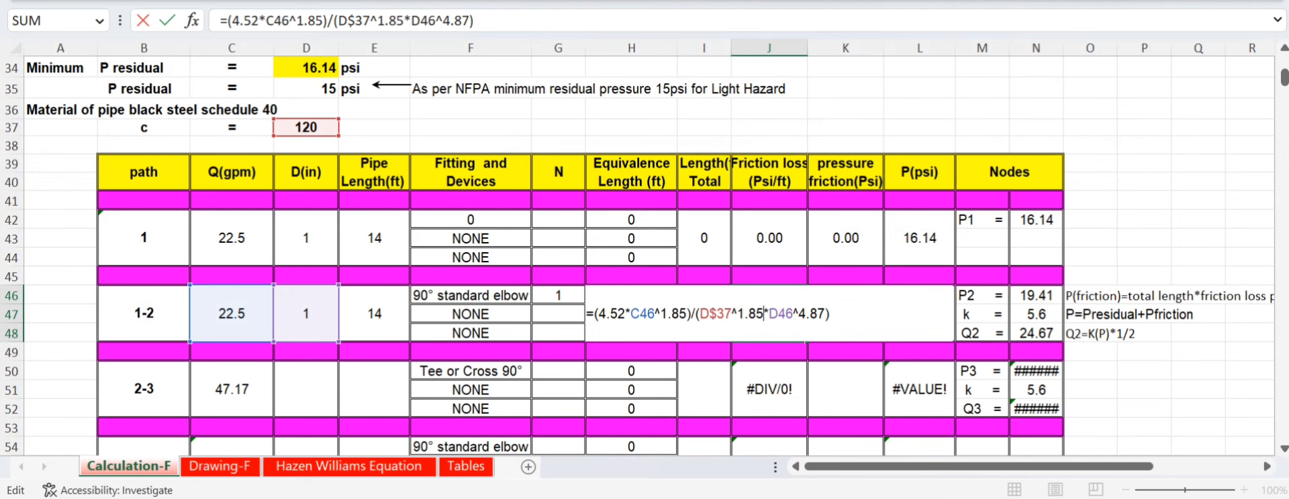
click(1089, 219)
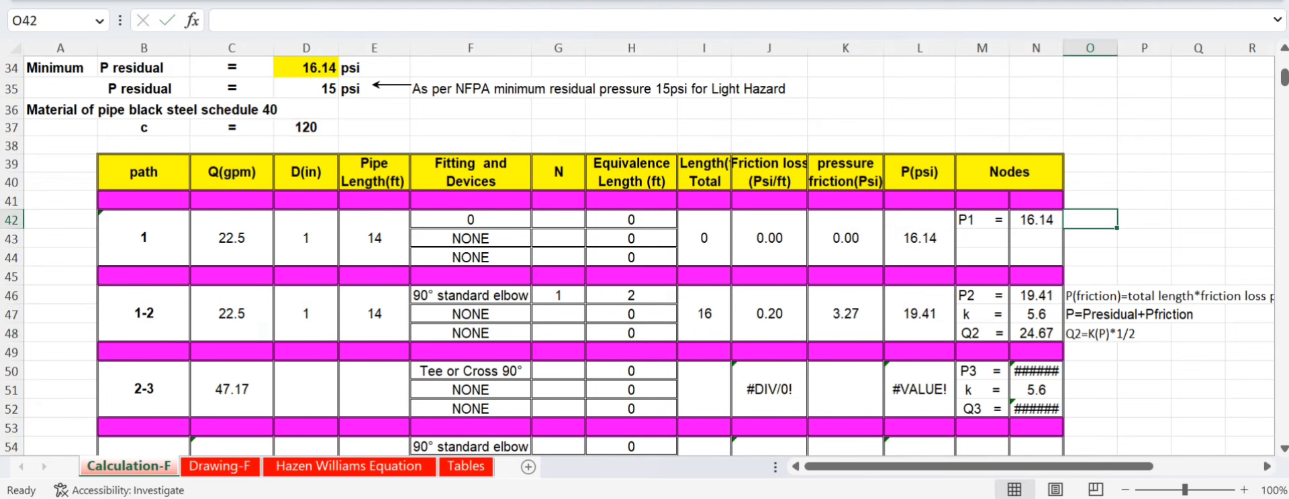
click(770, 314)
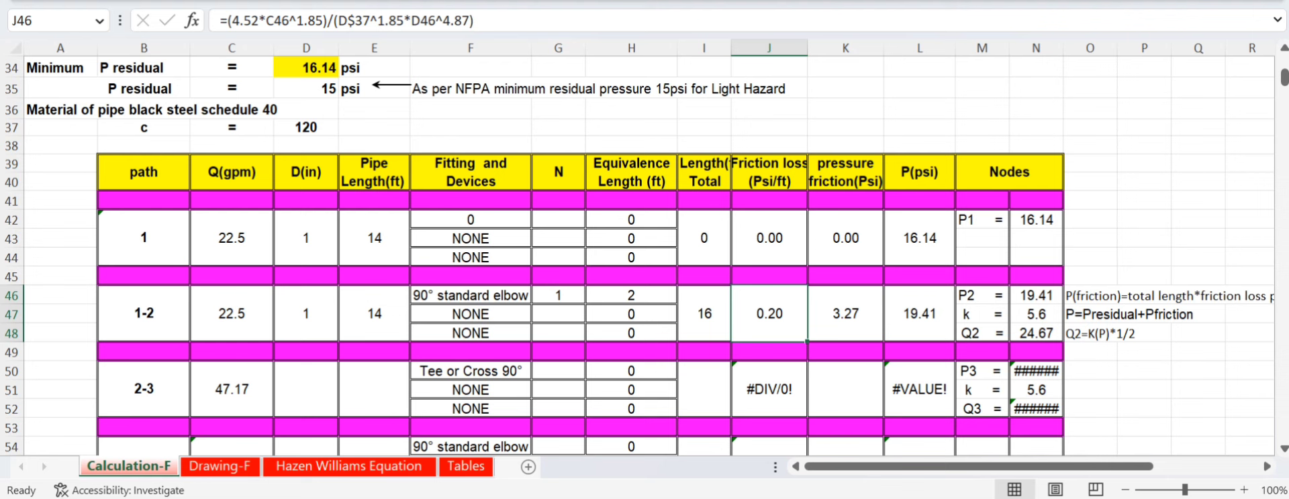
click(704, 314)
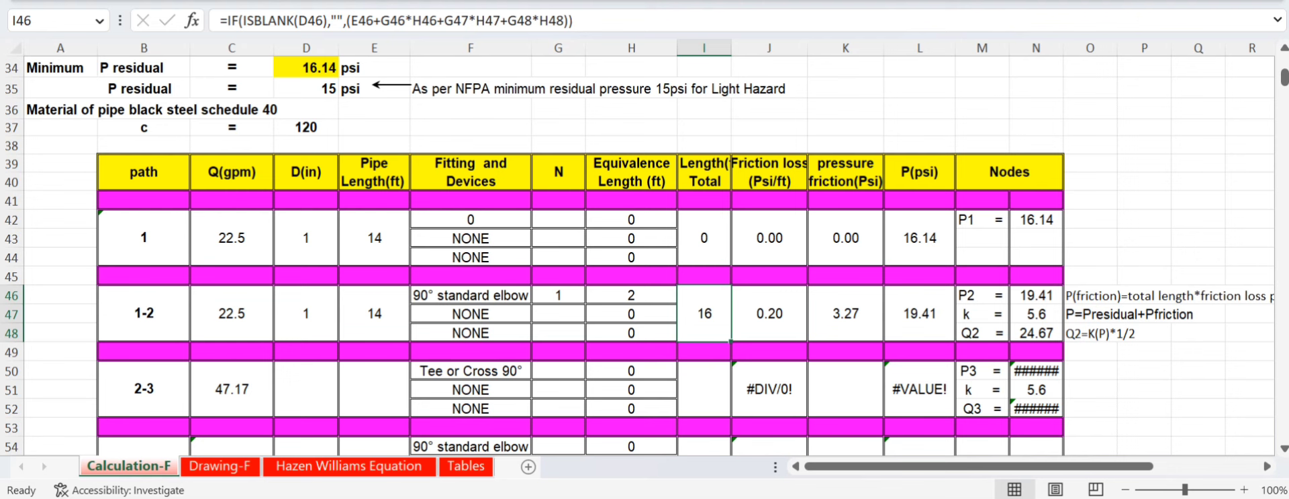
click(769, 315)
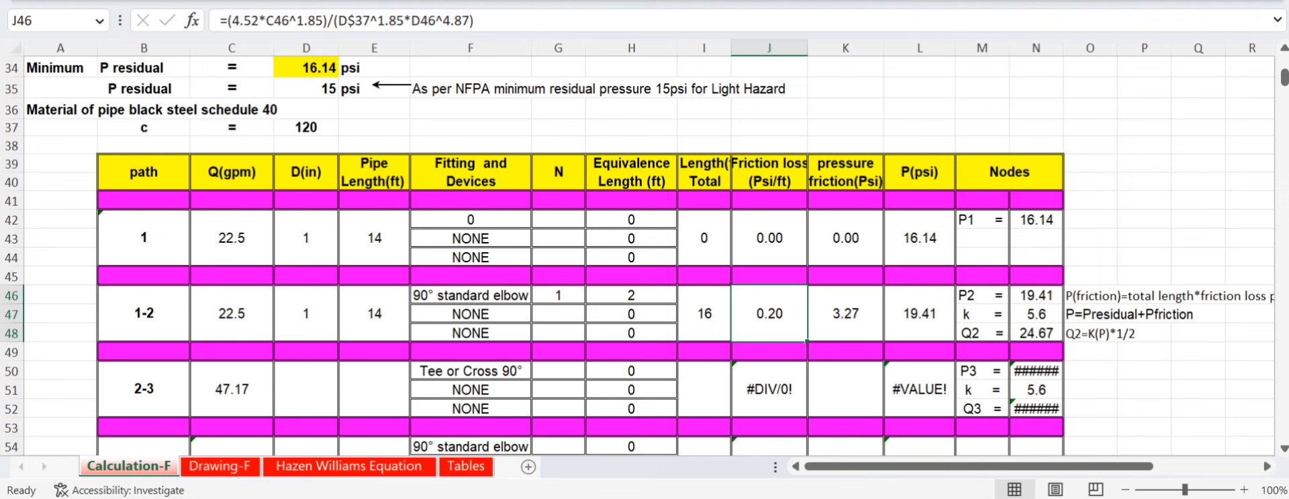
click(845, 313)
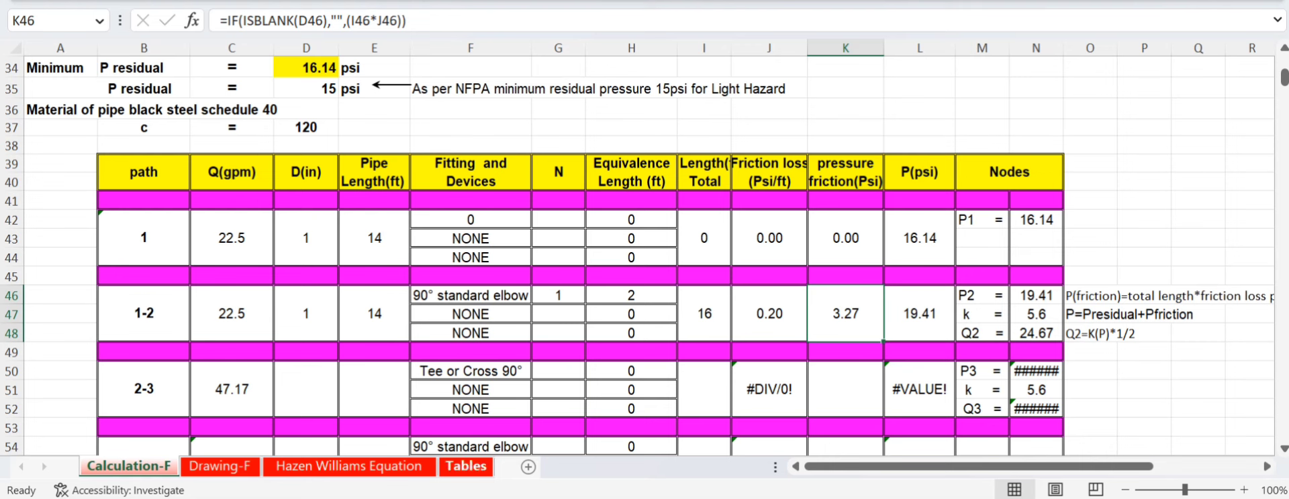
- Check the pipe length, roughness constant, flow and diameter inputs and both friction loss formulas on the Hazen Williams Equation sheet
click(349, 467)
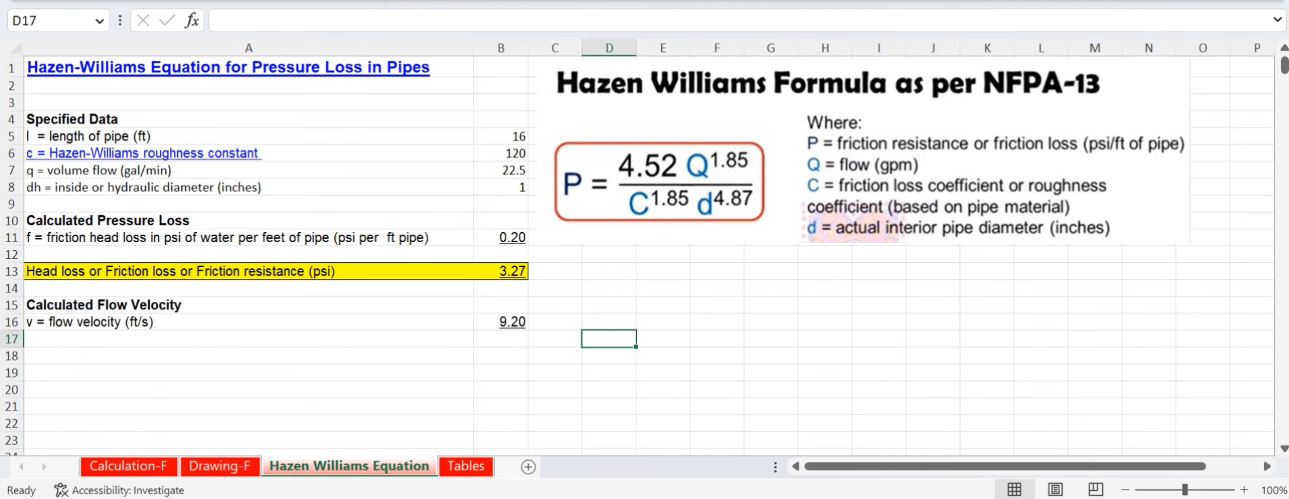
click(501, 137)
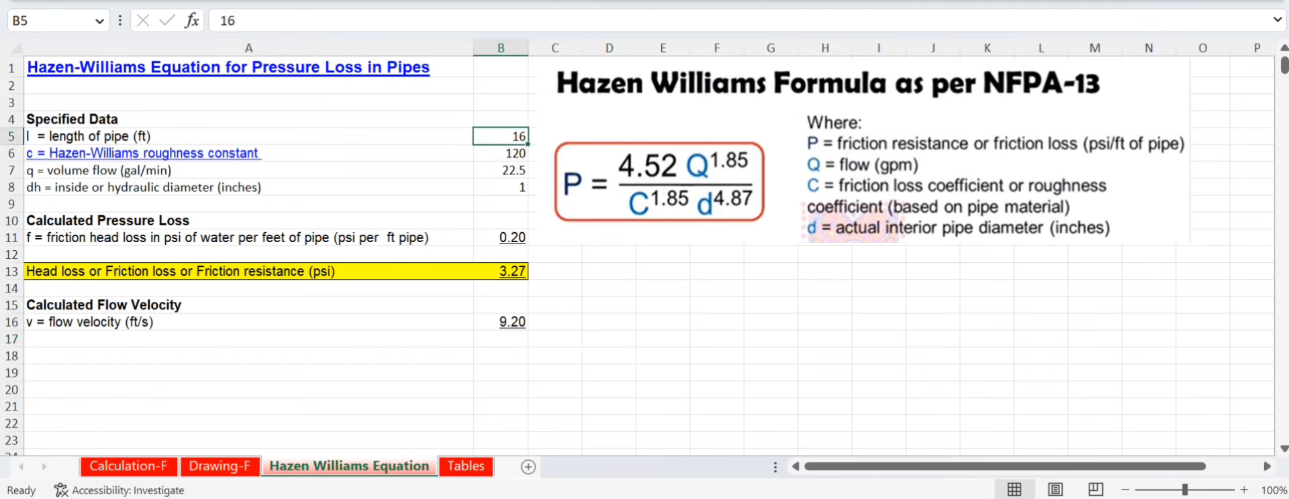
click(501, 153)
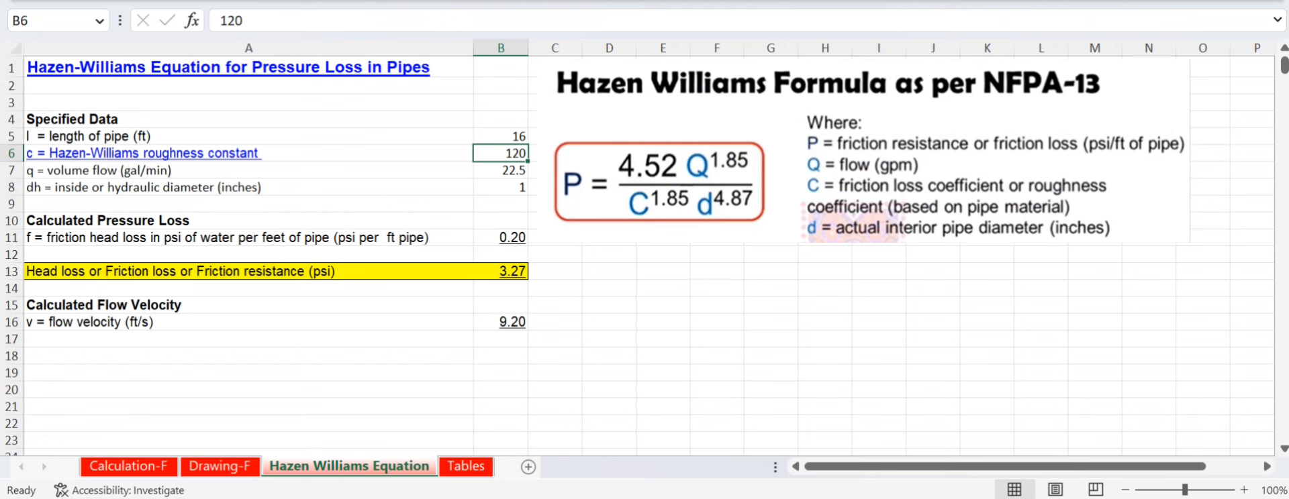
click(500, 171)
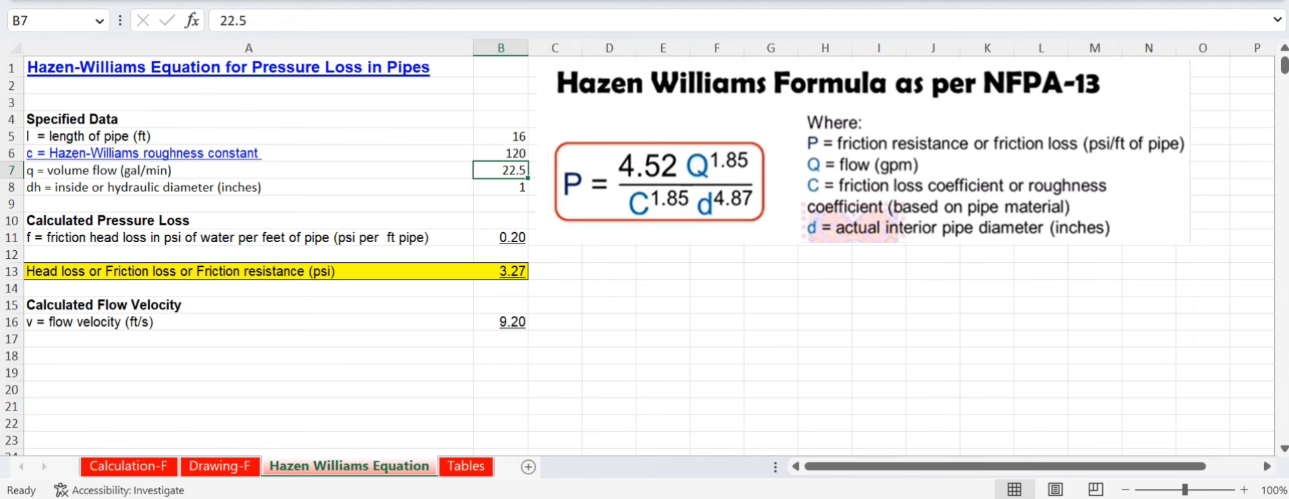
click(501, 188)
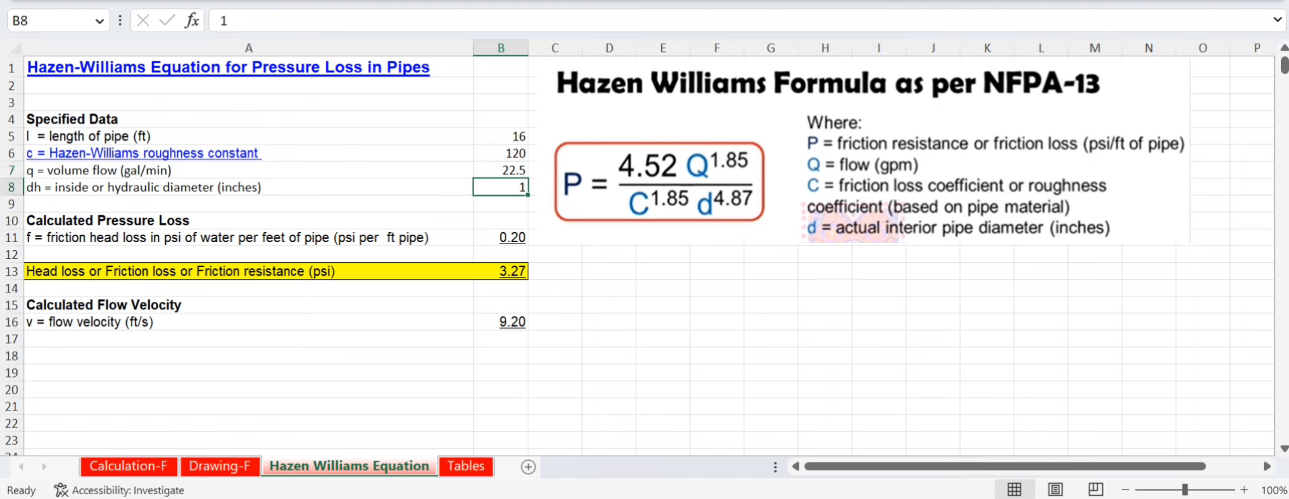
drag(500, 237, 501, 252)
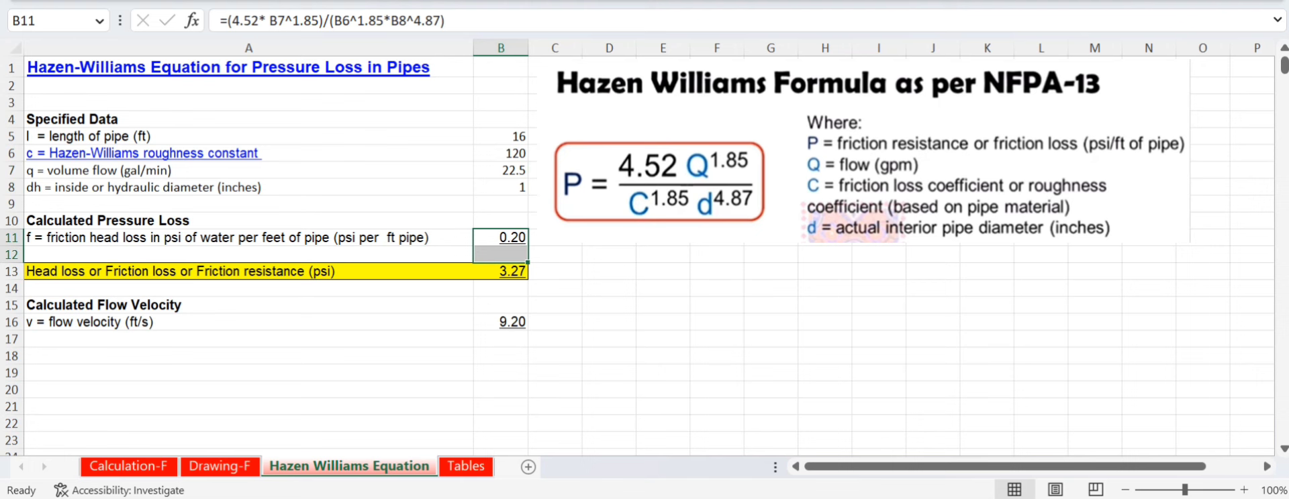
click(501, 272)
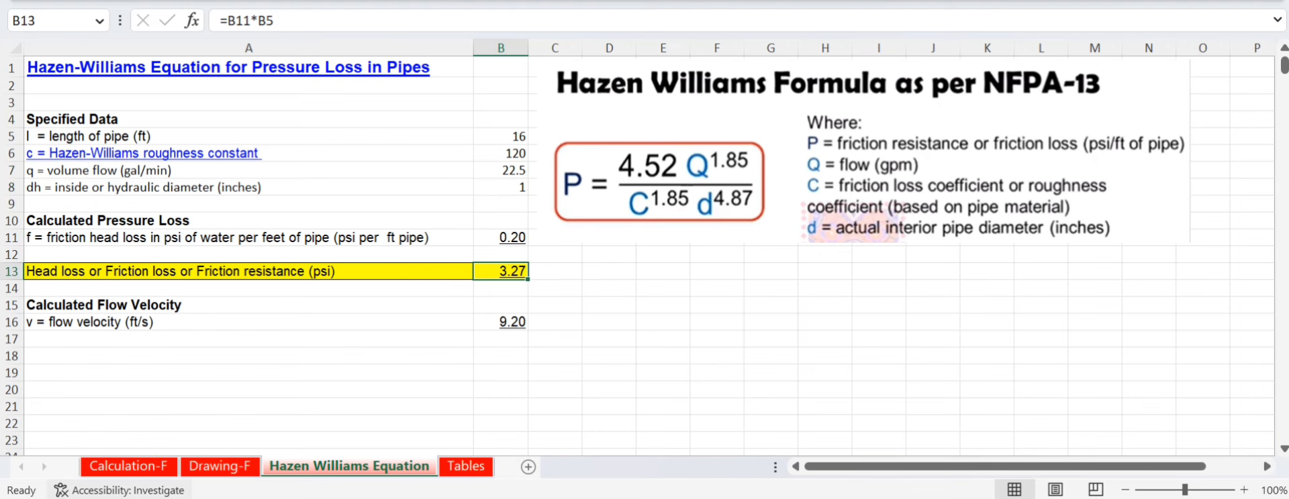
- Examine path 1-2's P(psi) formula on Calculation-F and compare the path with Drawing-F
click(128, 465)
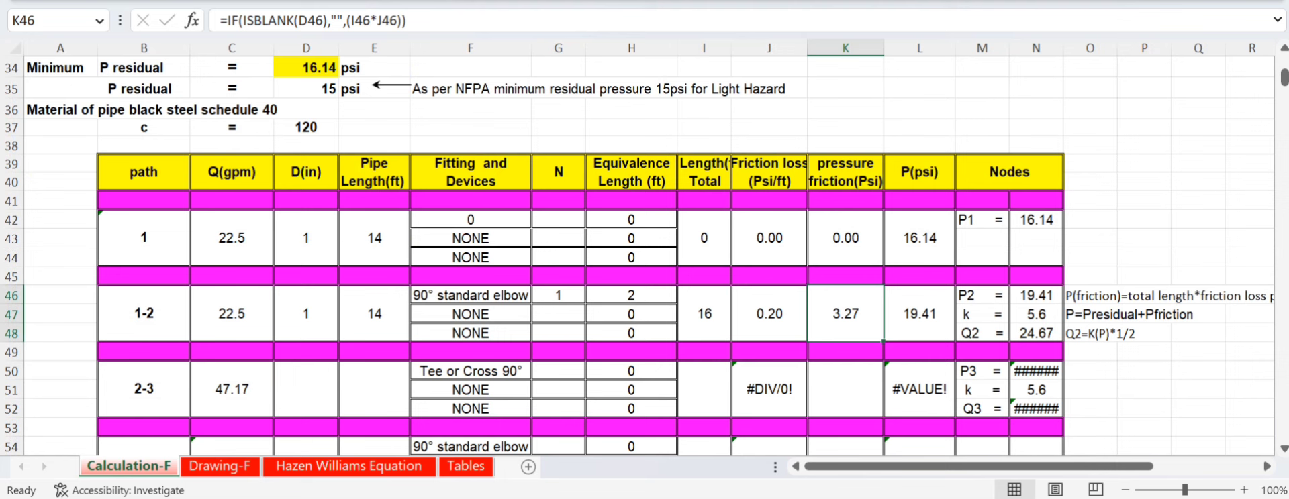
click(919, 314)
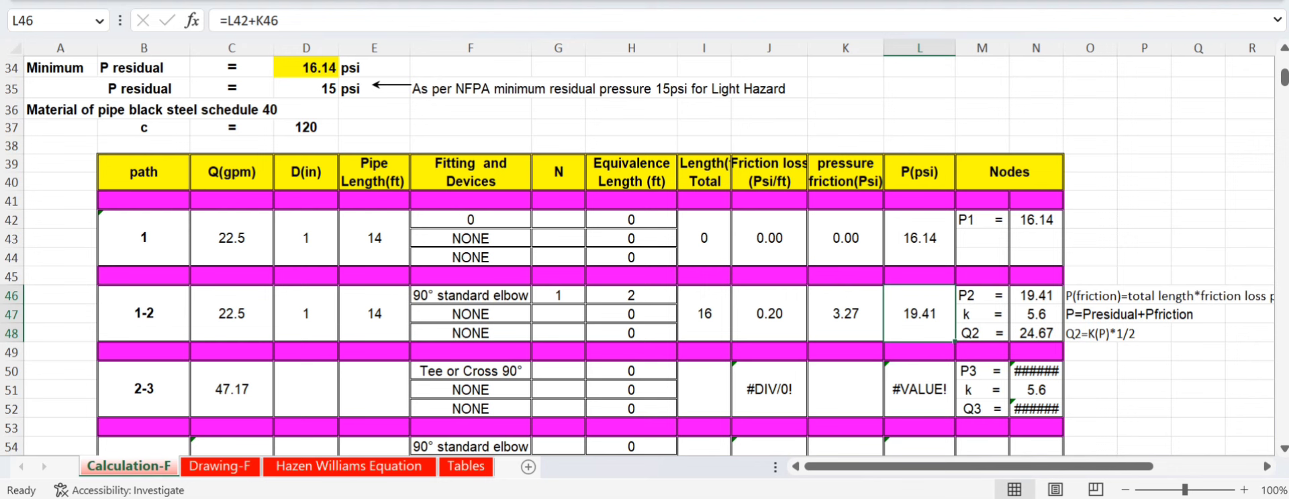
key(alt+Tab)
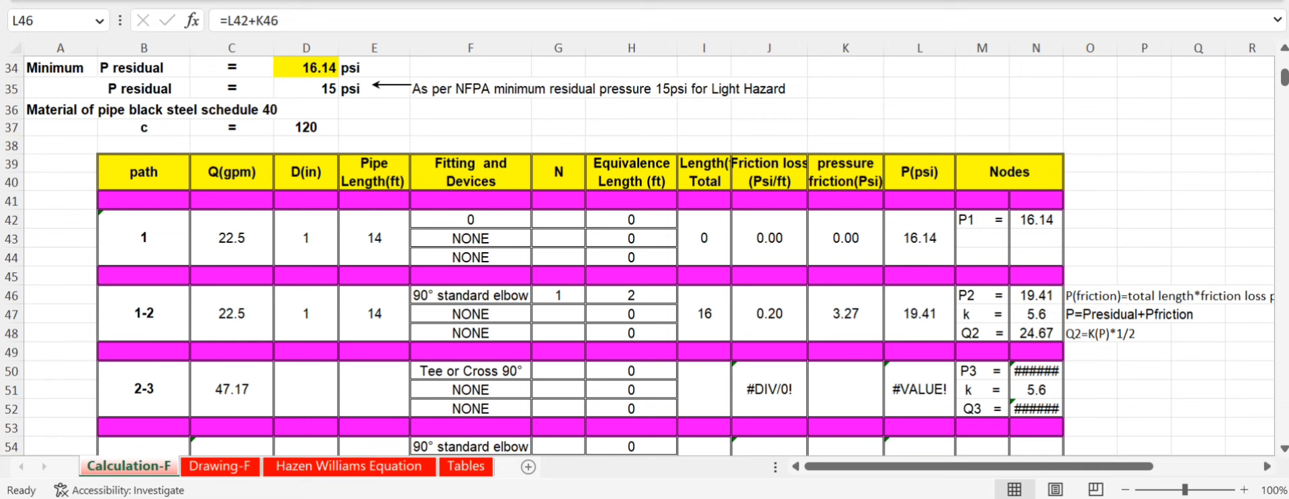
key(ctrl+Page_Down)
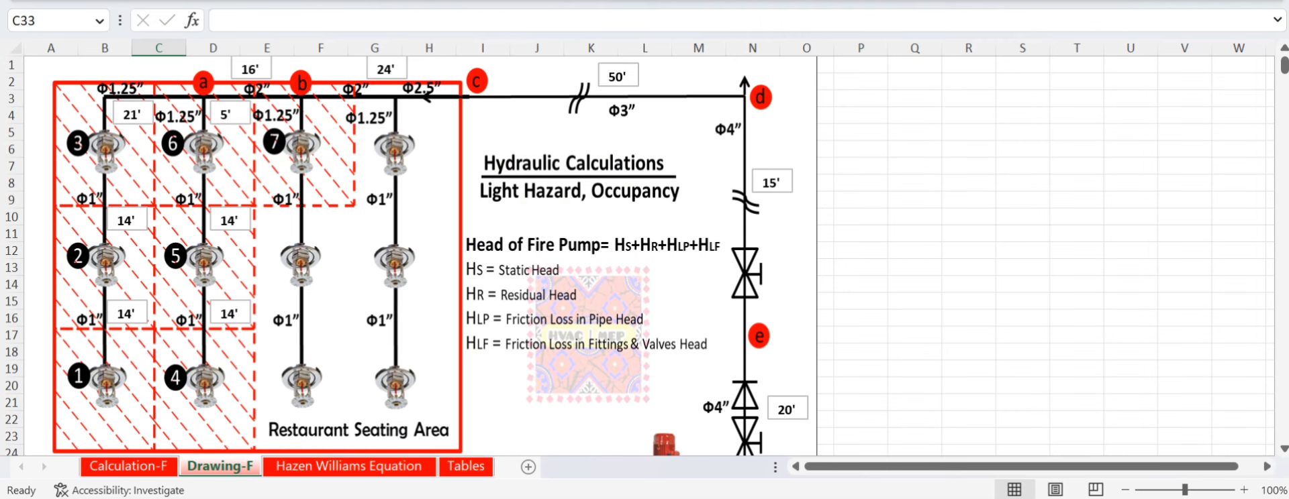
key(ctrl+Page_Up)
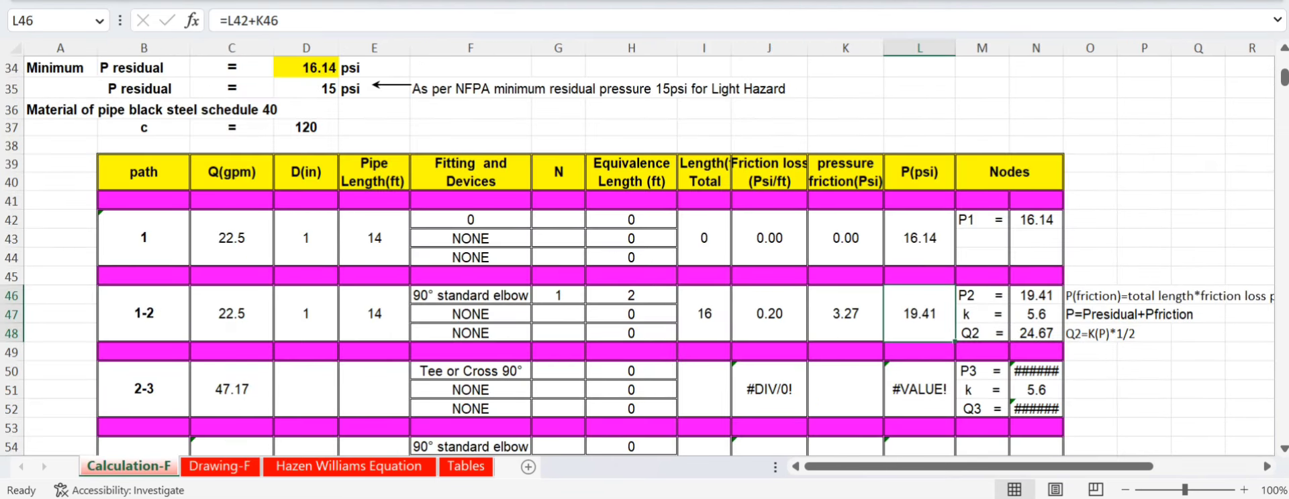
- Examine path 2-3's flow formula on Calculation-F against the sprinklers feeding that segment on Drawing-F
scroll(644, 255, down, 1)
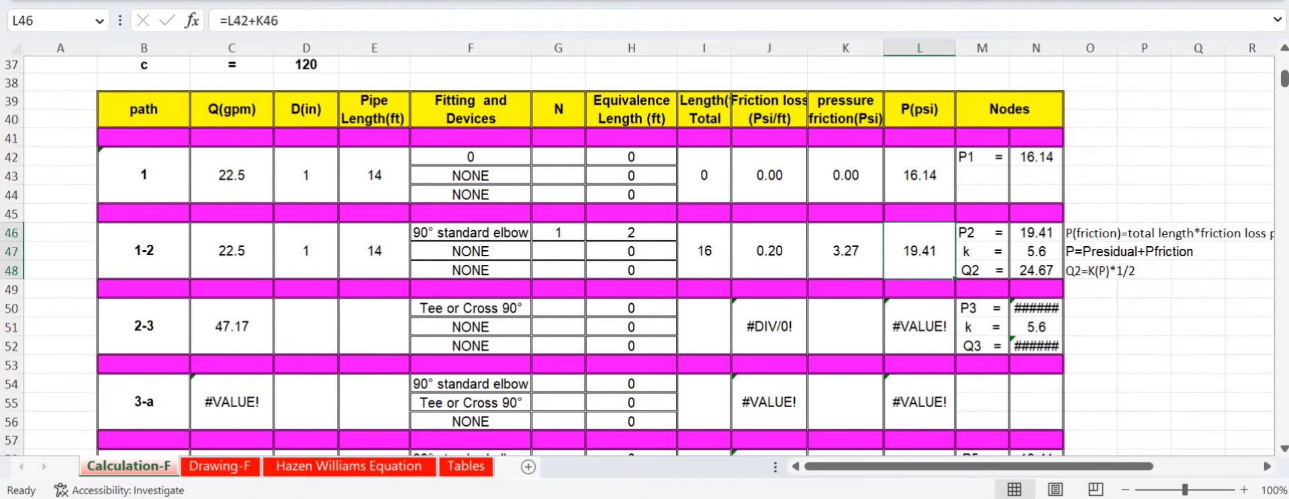
key(ctrl+Page_Down)
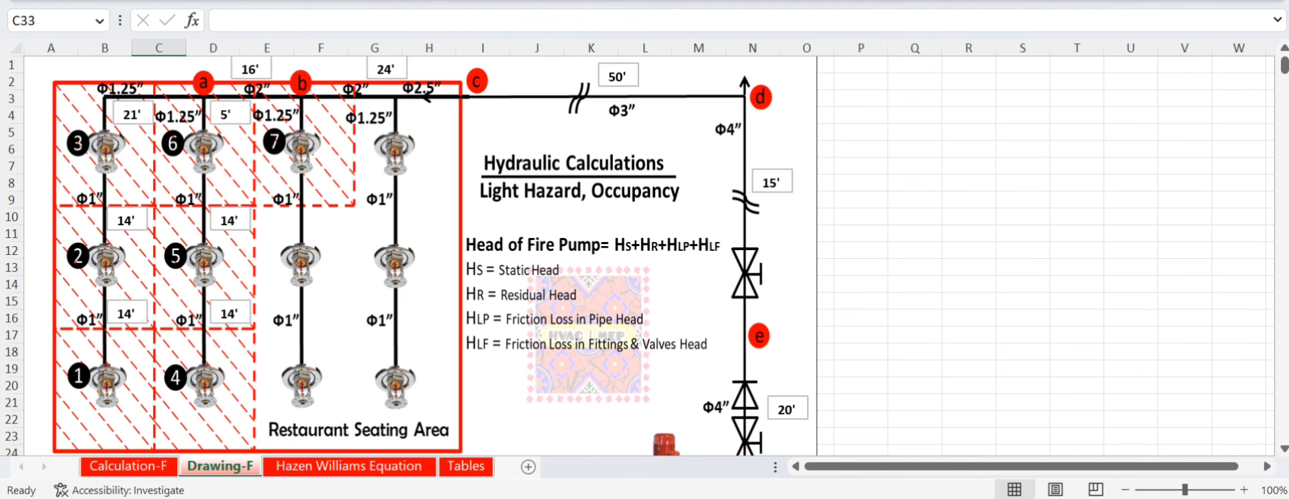
key(ctrl+Page_Up)
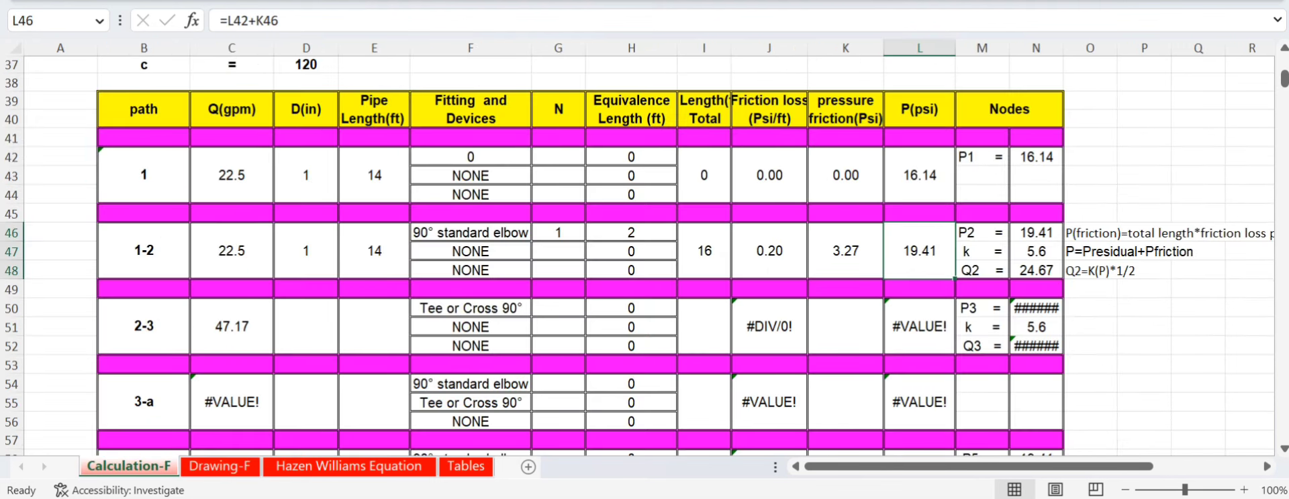
click(232, 327)
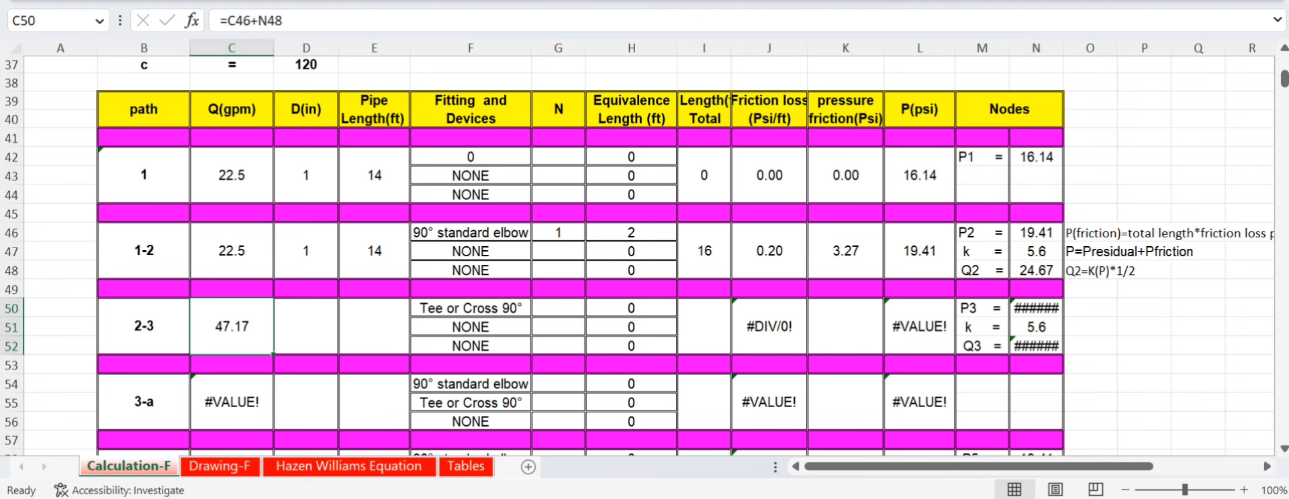
key(ctrl+Page_Down)
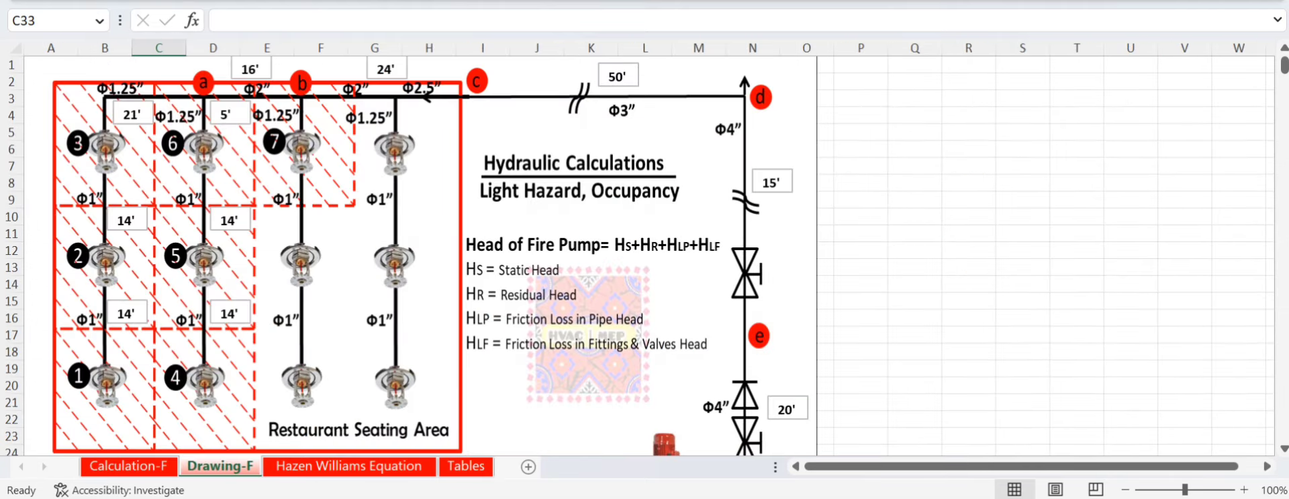
key(ctrl+Page_Up)
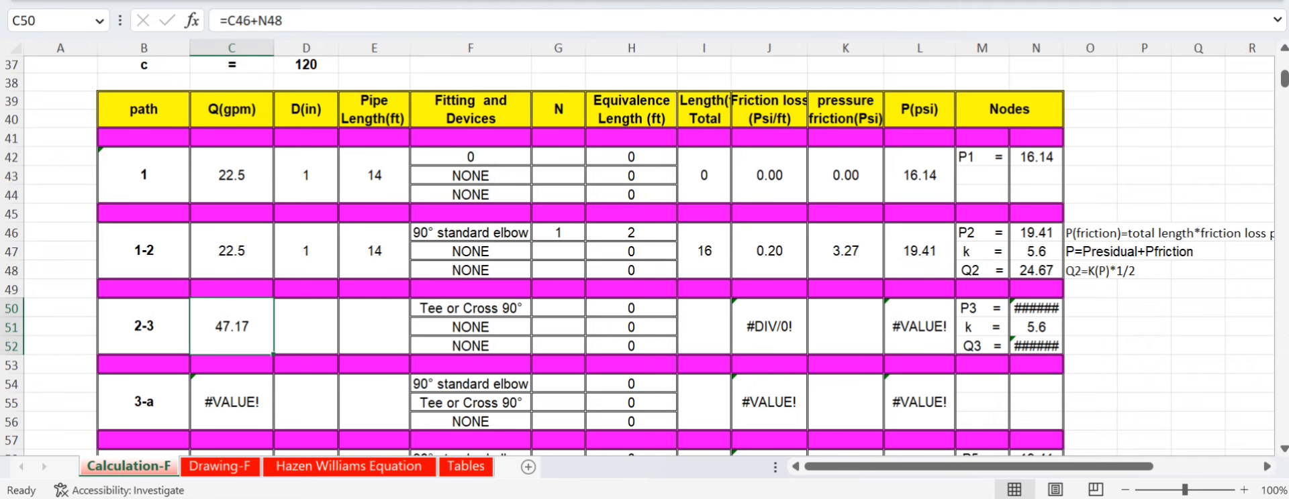
- Check the segment between sprinklers 2 and 3 on Drawing-F and enter a 1 in. diameter and 14 ft pipe length for path 2-3
key(ctrl+Page_Down)
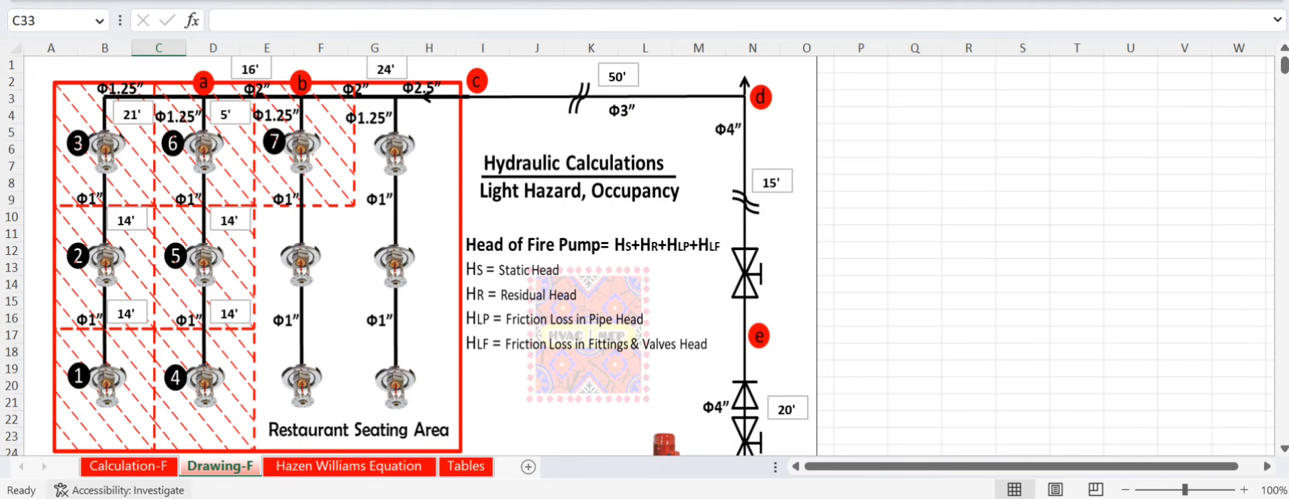
click(128, 466)
click(306, 327)
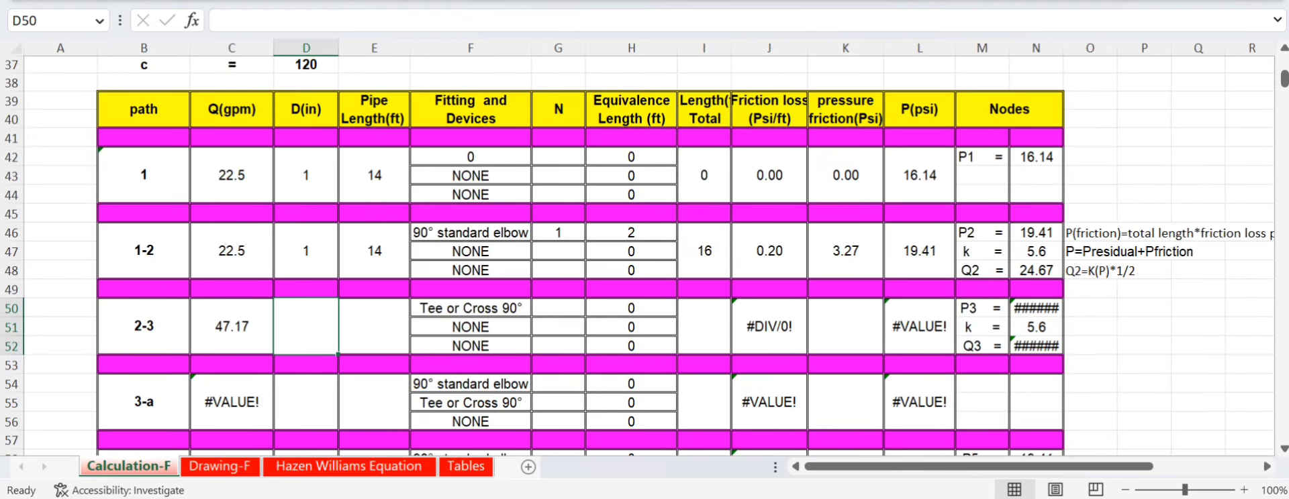
text(1)
key(Tab)
text(14)
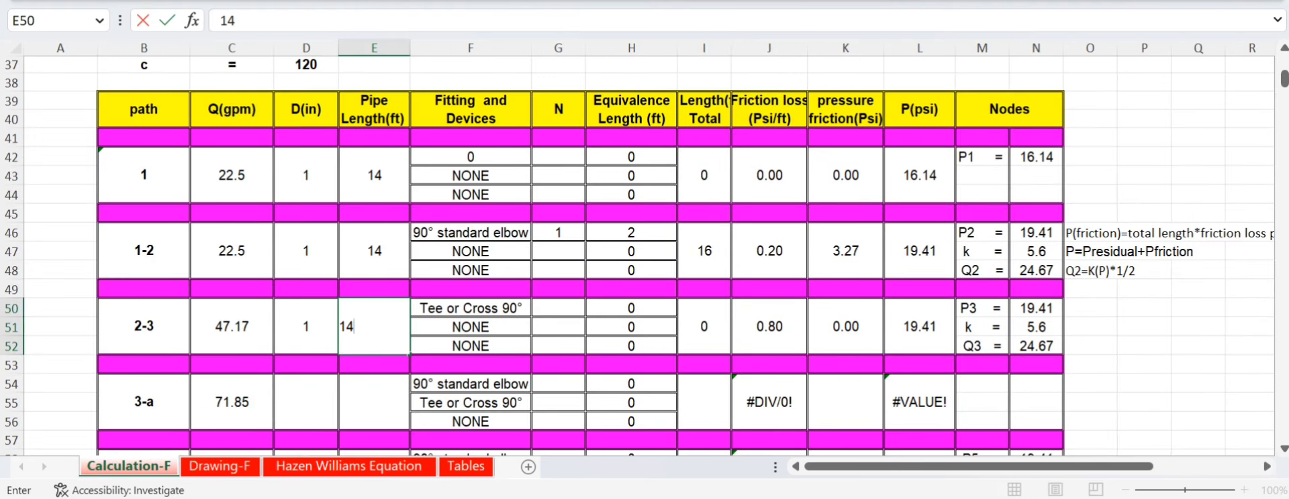
click(631, 365)
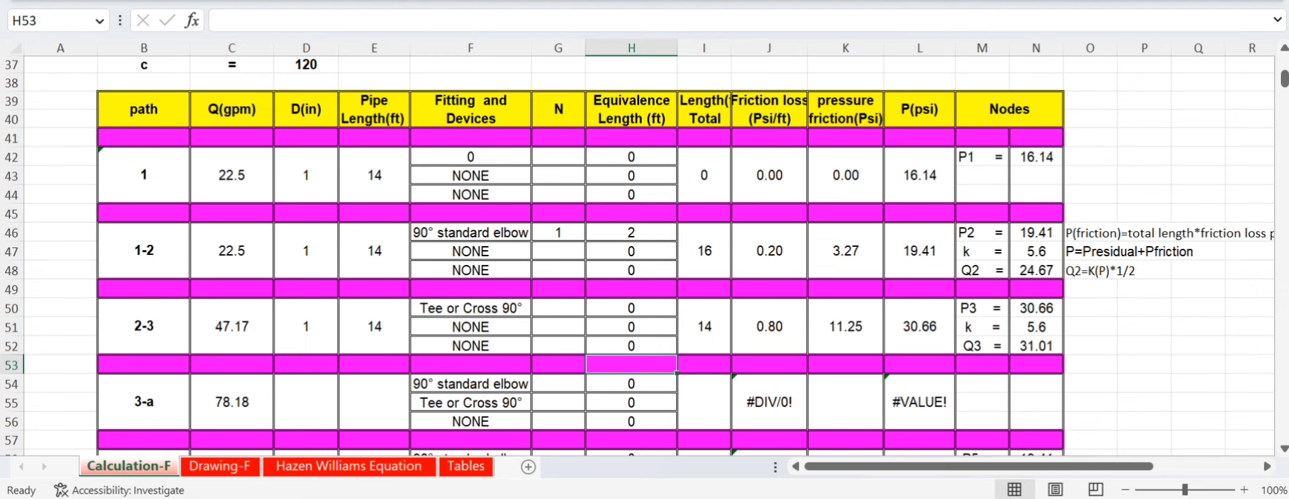
- Check path 2-3's fittings on Drawing-F and enter a quantity N of 1 for its Tee or Cross 90°
key(ctrl+Page_Down)
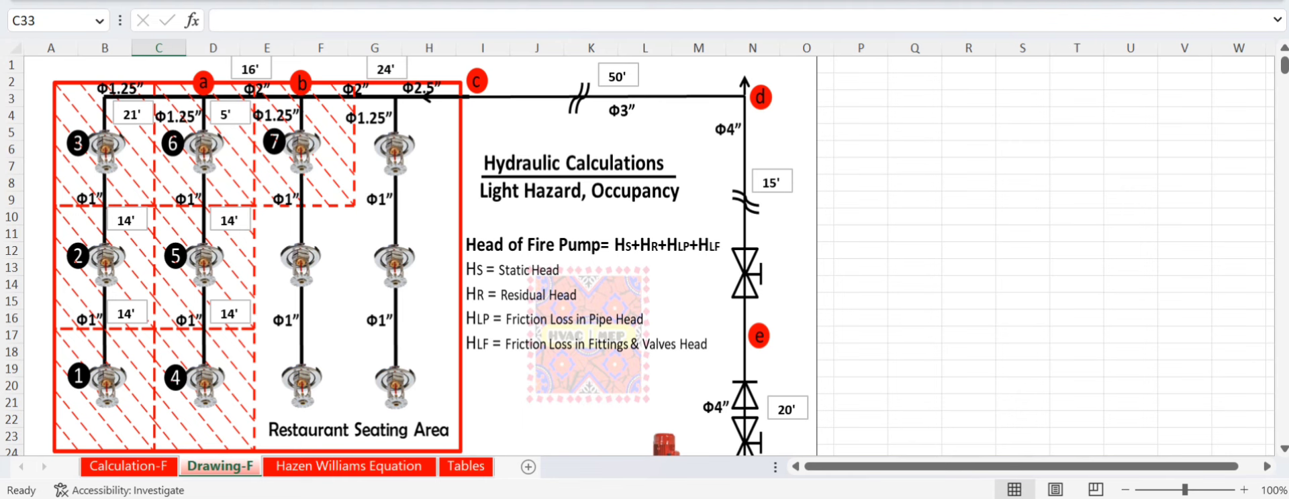
key(ctrl+Page_Up)
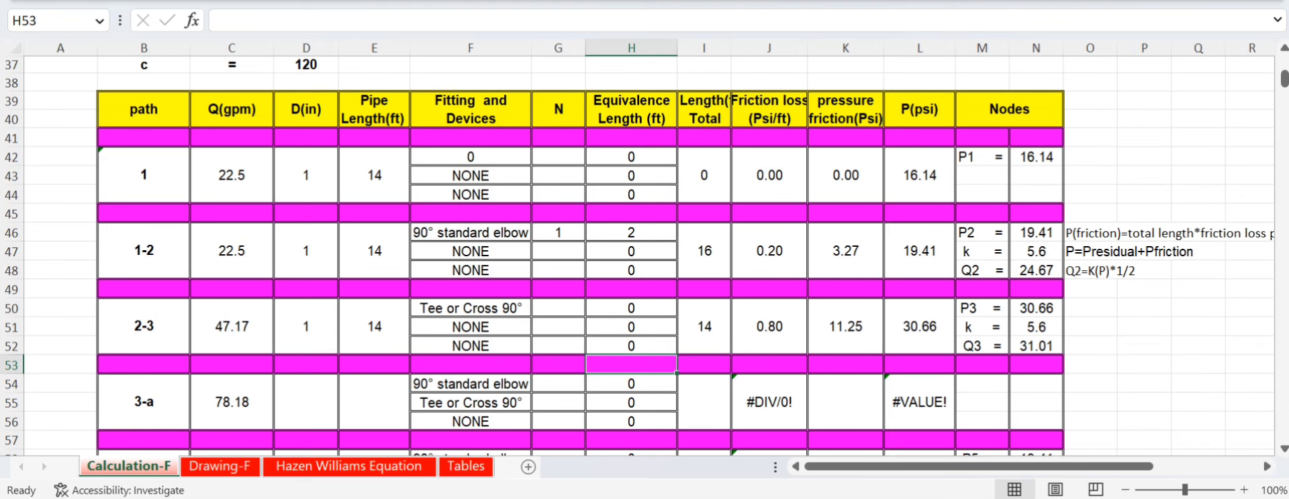
click(558, 308)
text(1)
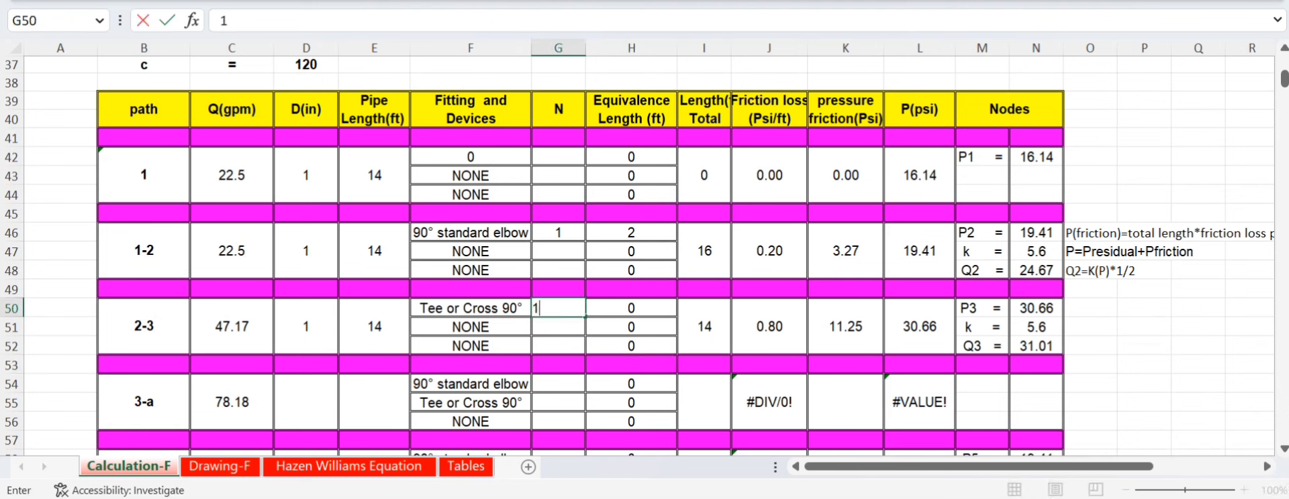
key(Return)
- Look up the 1 in. tee or cross in Tables and enter an equivalent length of 5 ft for path 2-3's Tee or Cross 90°
click(630, 309)
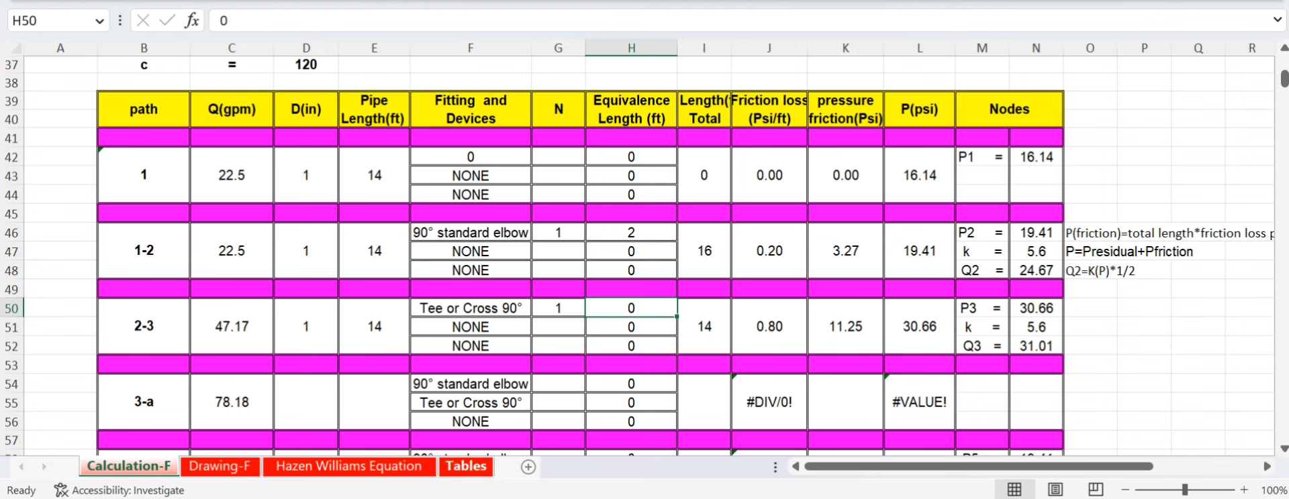
click(465, 466)
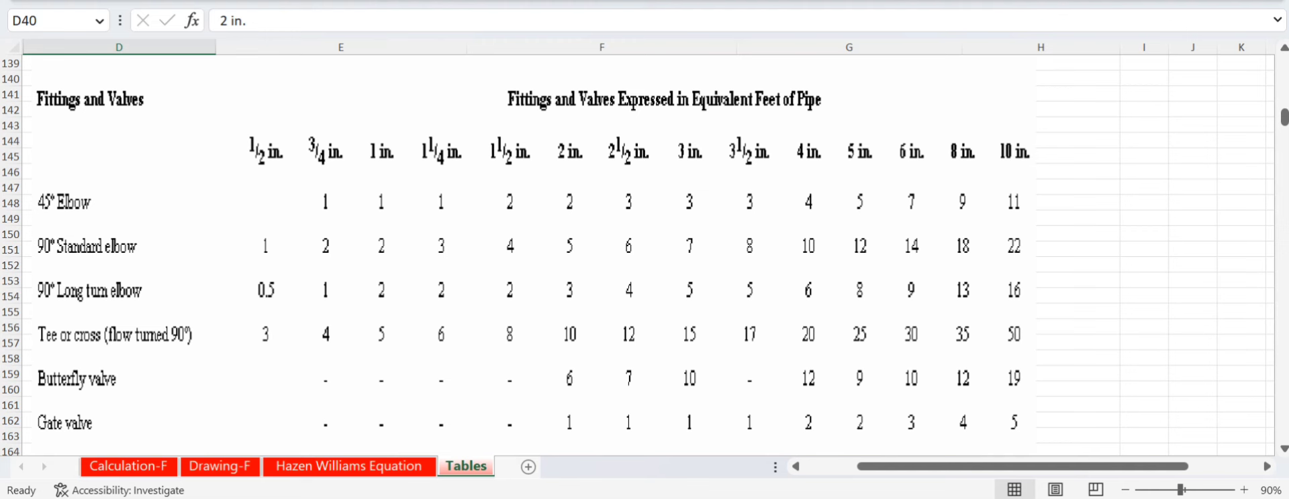
click(128, 467)
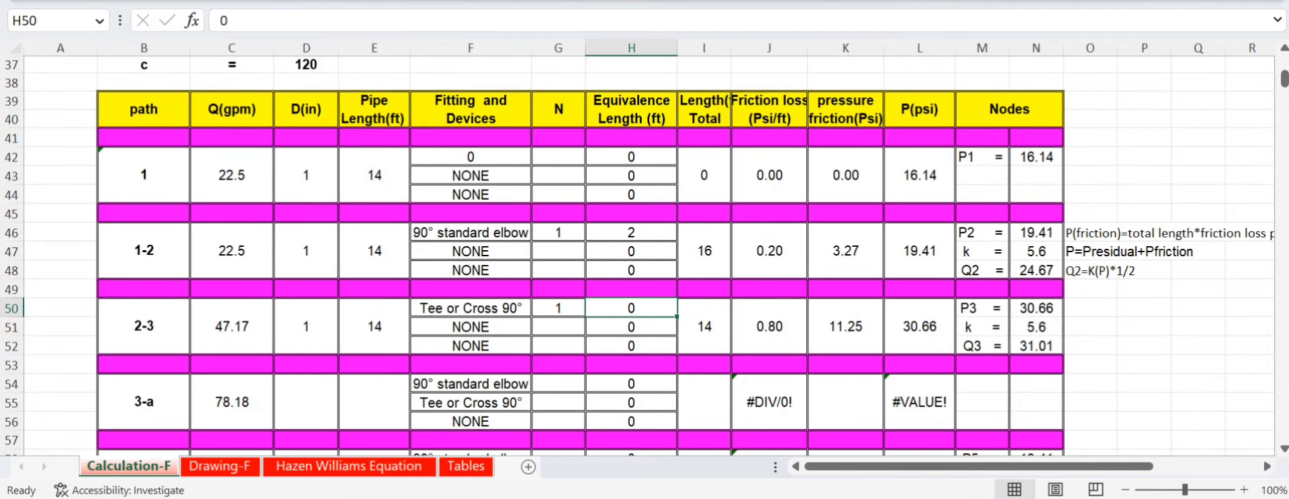
key(Tab)
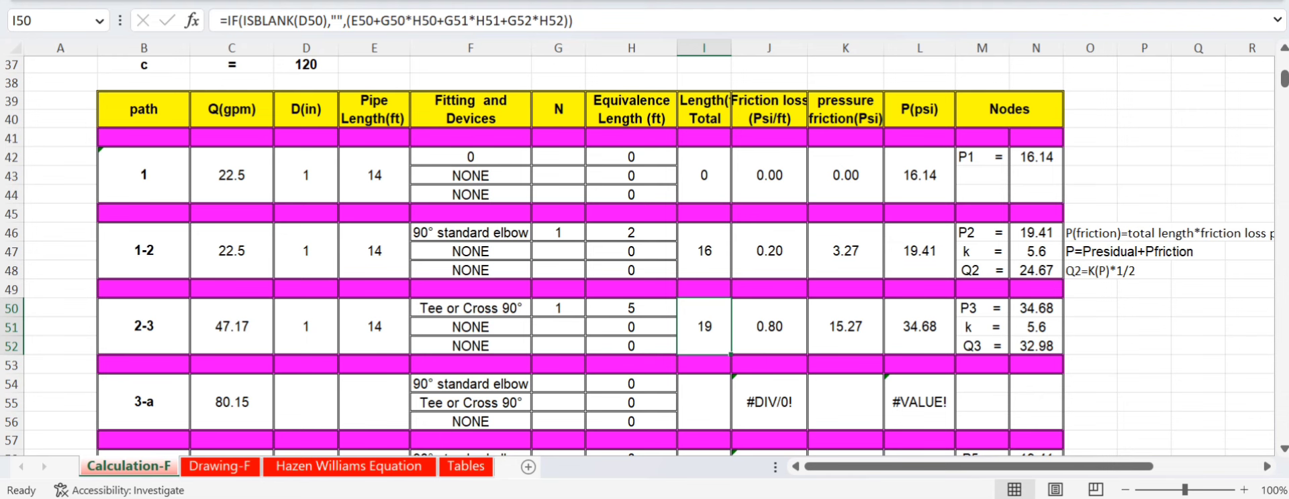
- Compare path 2-3's friction loss per foot formula with the formula on the Hazen Williams Equation sheet
click(769, 327)
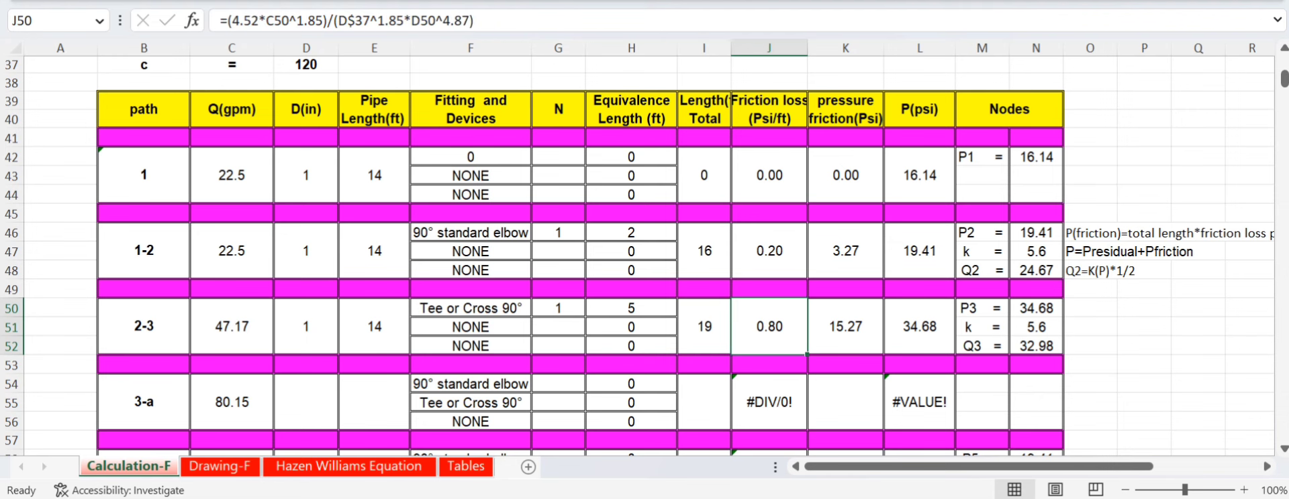
click(348, 466)
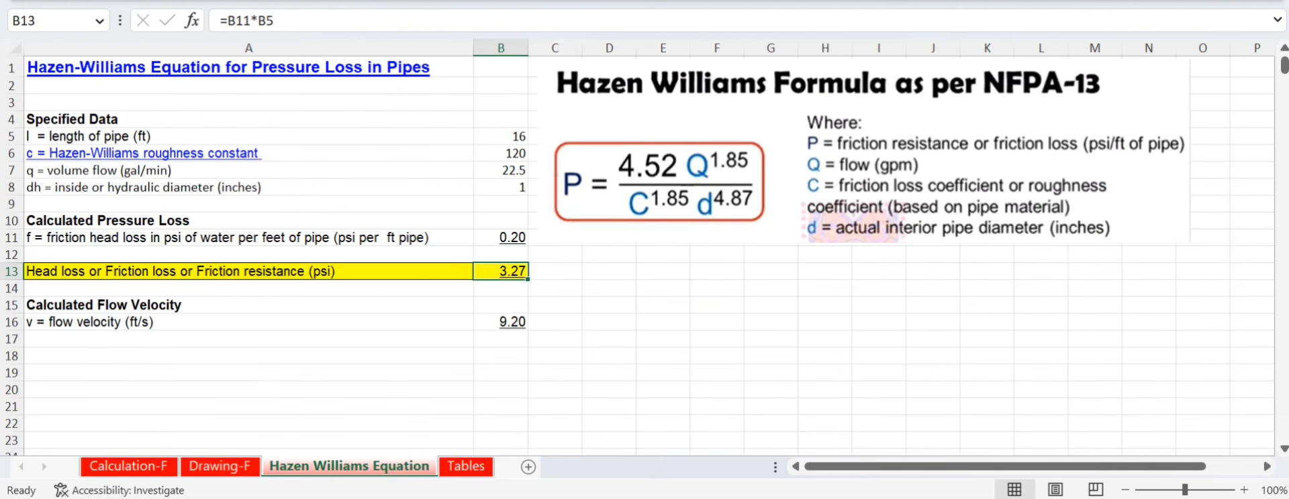
click(127, 466)
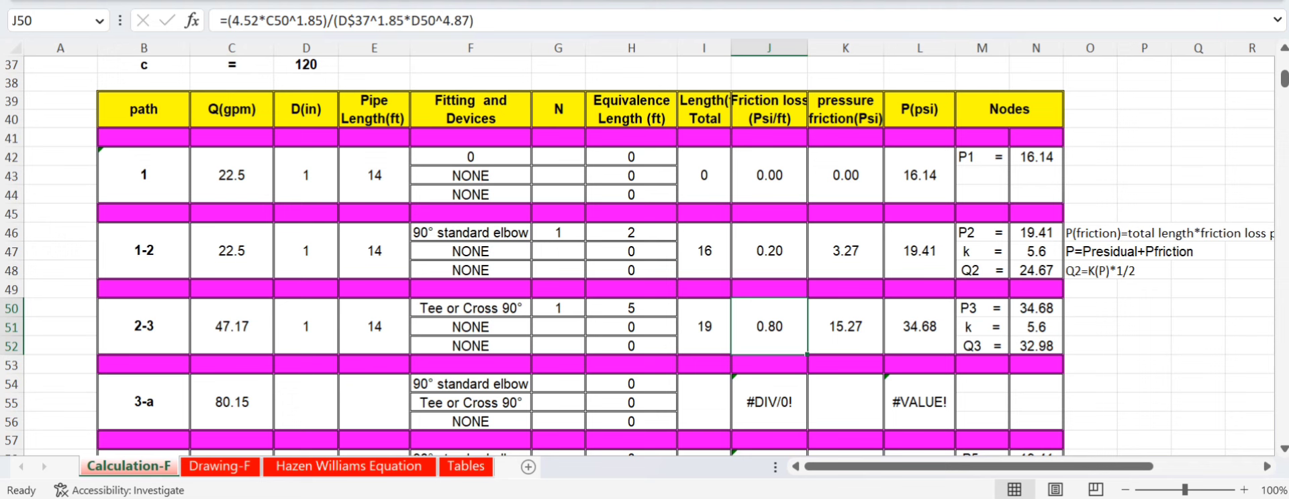
- Examine path 2-3's friction pressure, P(psi) and Q3 formulas on Calculation-F, comparing P(psi) with the path 1-2 formula
click(845, 327)
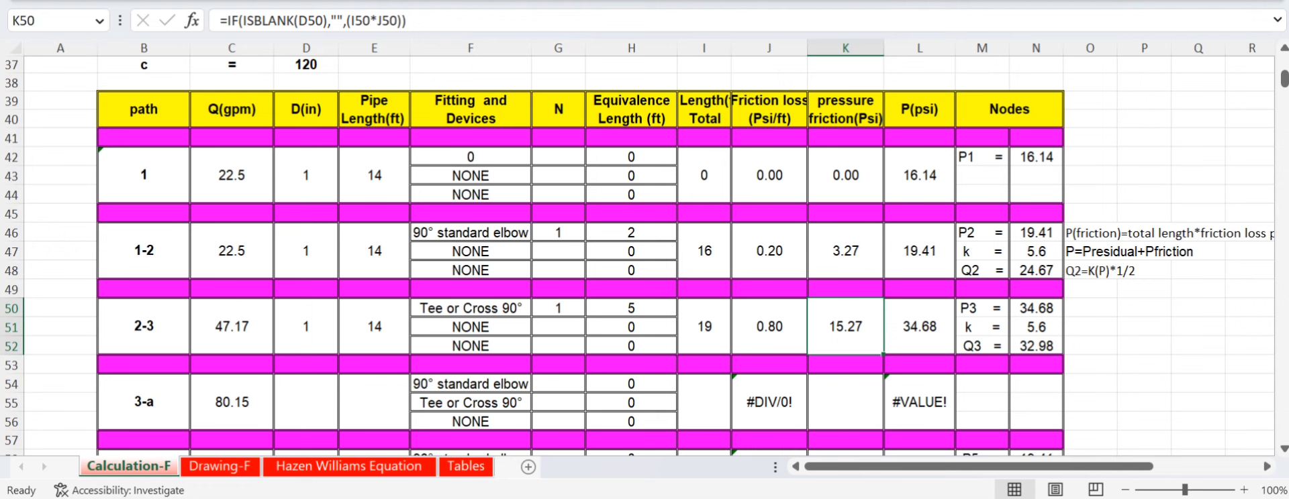
click(919, 327)
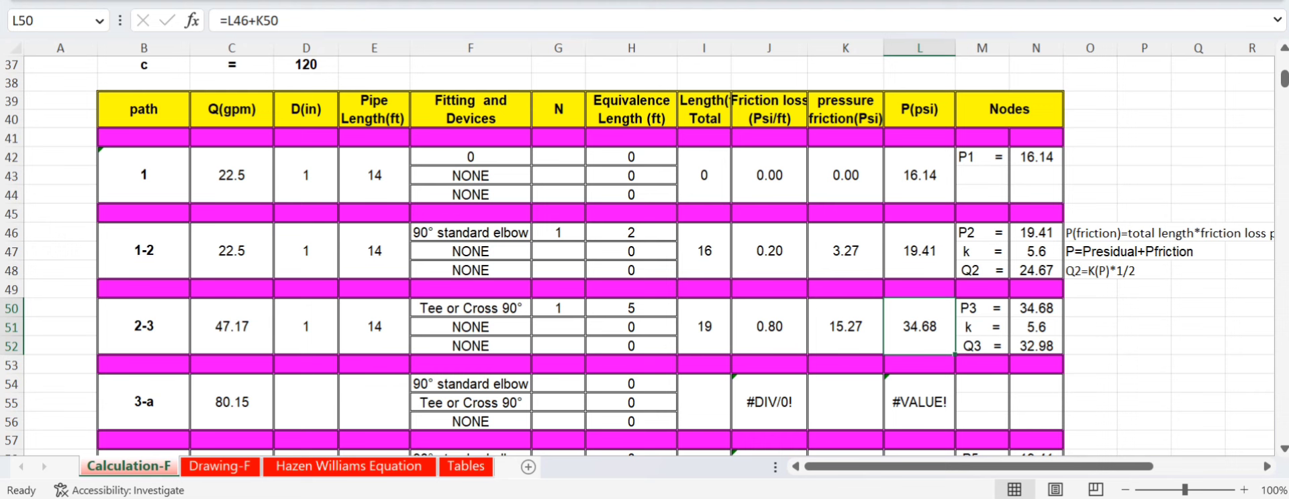
click(919, 251)
click(919, 327)
click(920, 251)
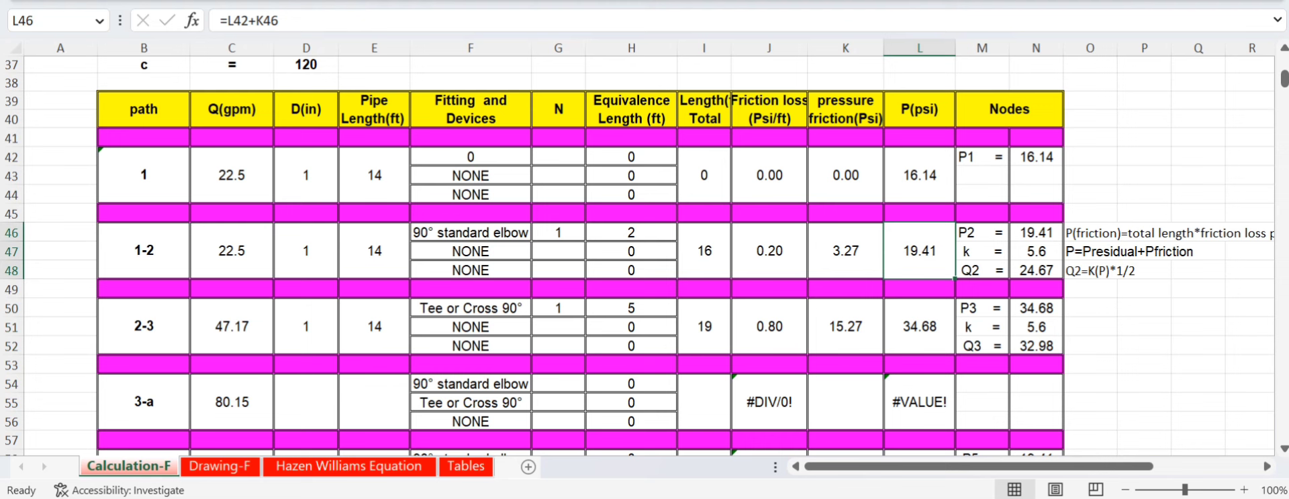
click(919, 326)
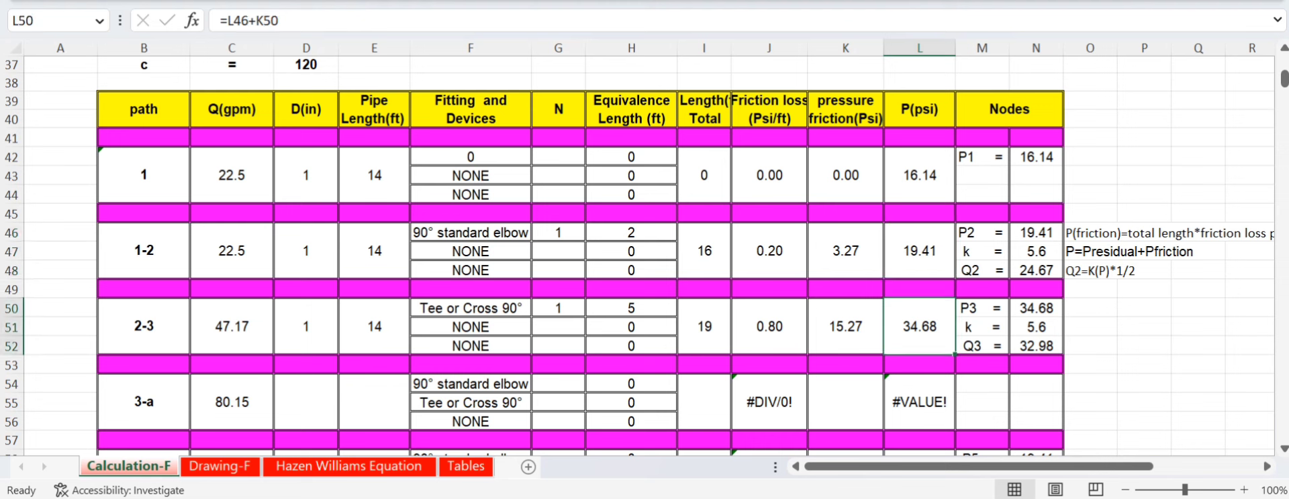
click(846, 327)
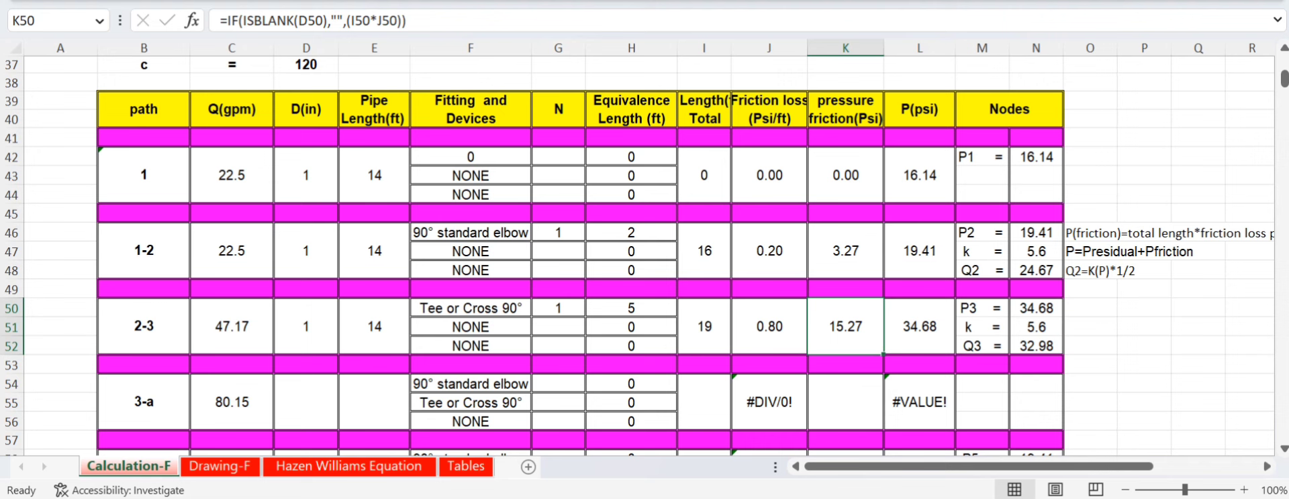
click(920, 327)
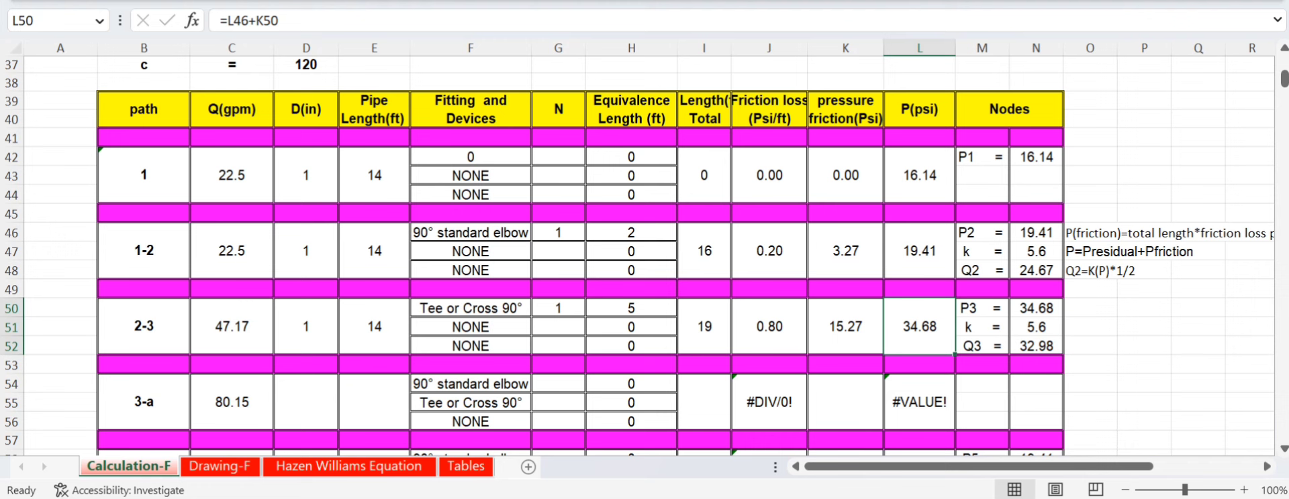
click(1036, 346)
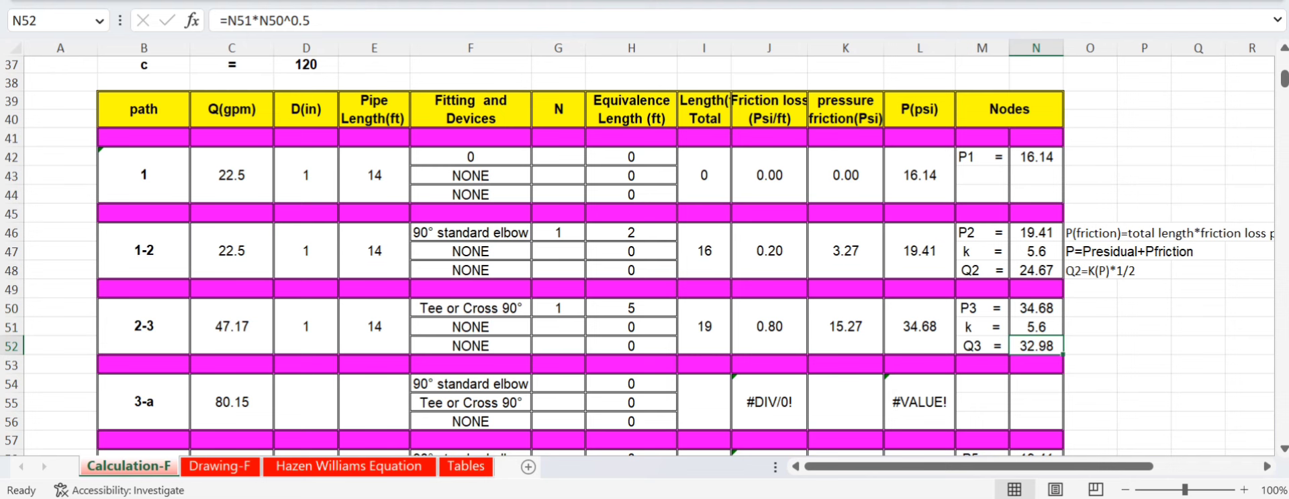
- Locate path 3-a on Drawing-F and examine its flow formula on Calculation-F
scroll(644, 255, down, 1)
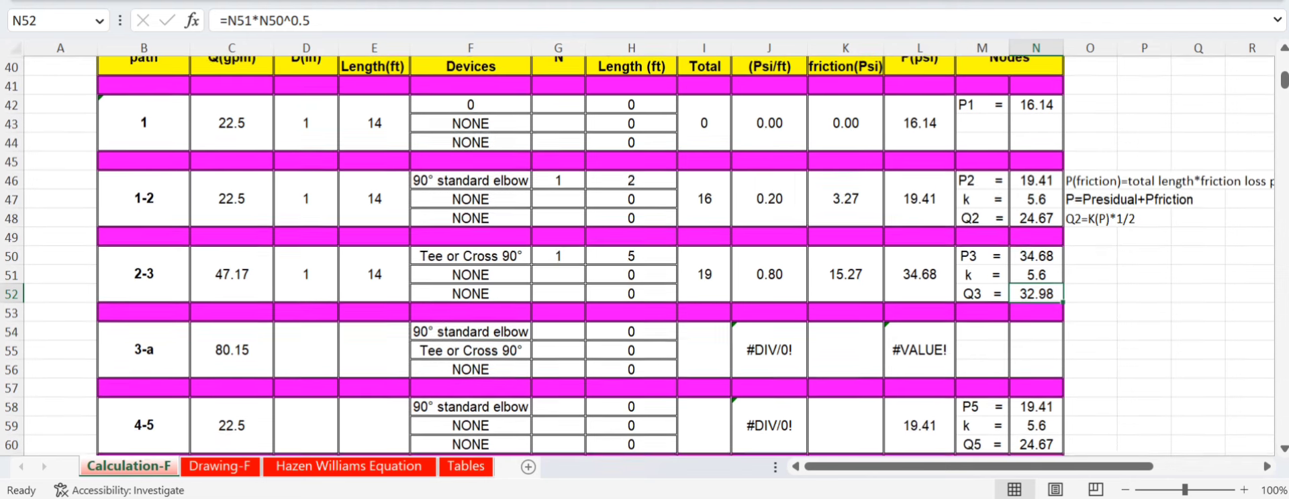
click(144, 349)
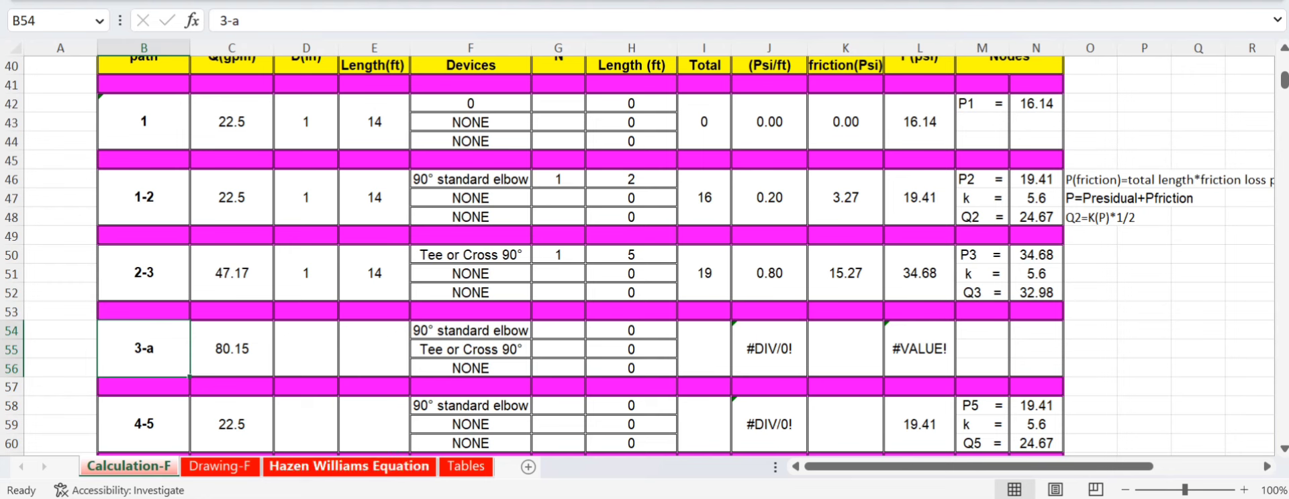
click(219, 466)
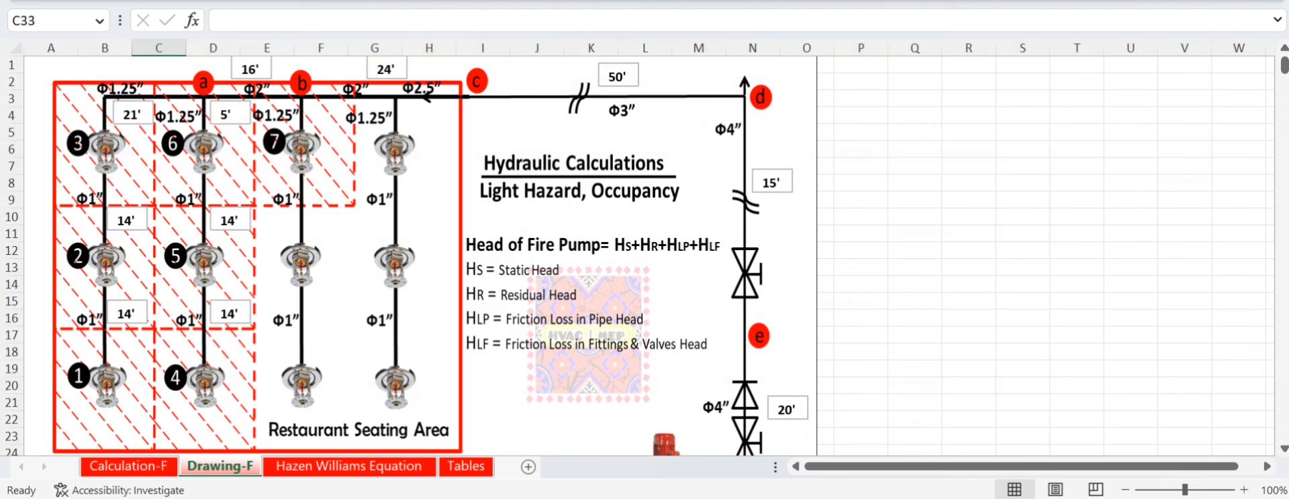
click(128, 466)
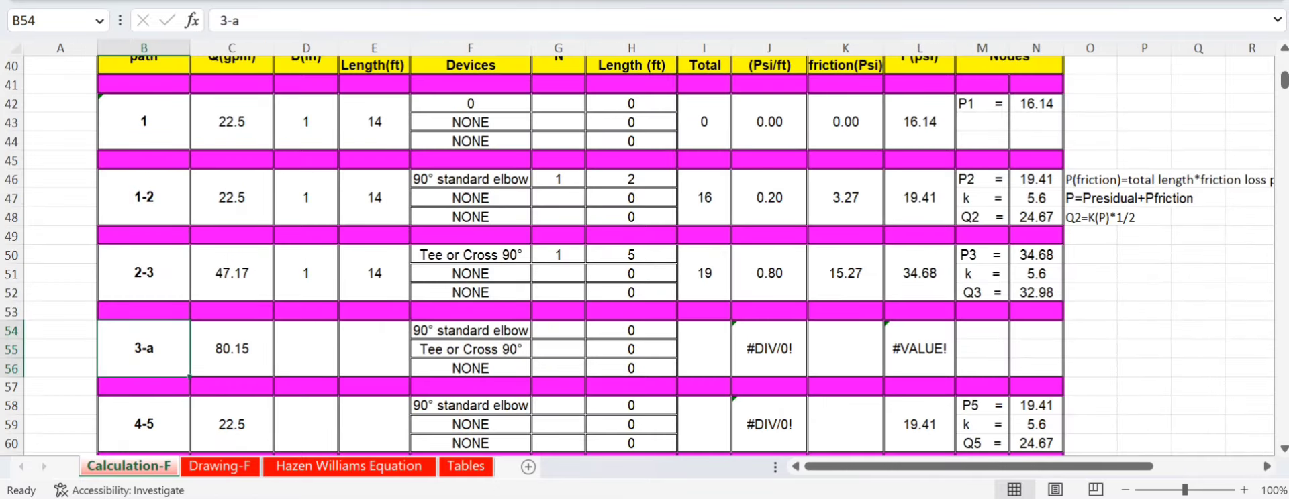
click(232, 349)
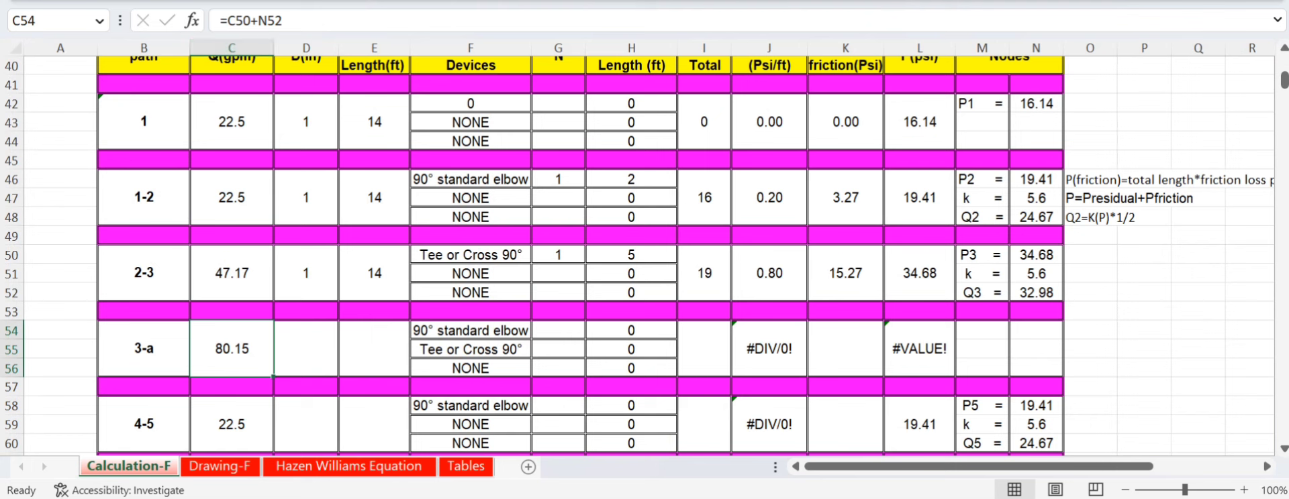
key(alt+Tab)
- Try to freeze the panes on Calculation-F with header rows 39 and 40 selected
scroll(638, 255, up, 1)
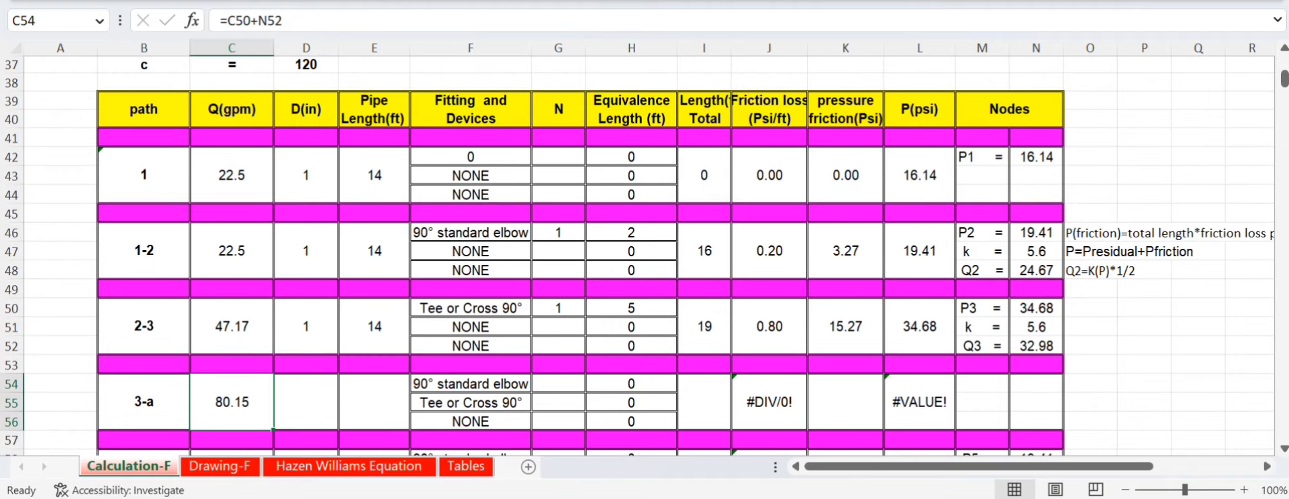
drag(12, 101, 12, 124)
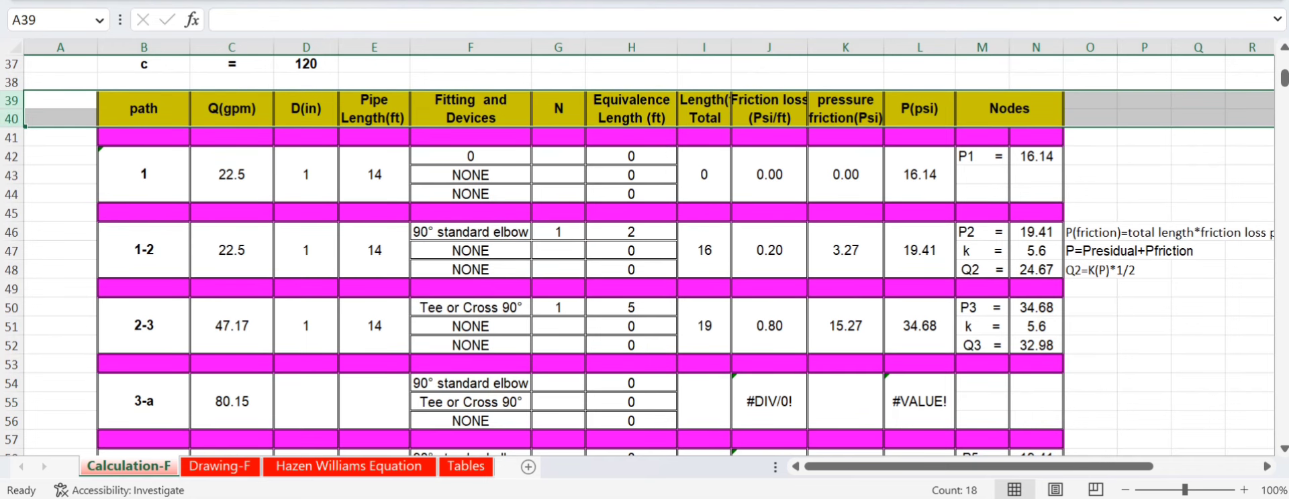
click(898, 0)
click(972, 13)
click(1090, 175)
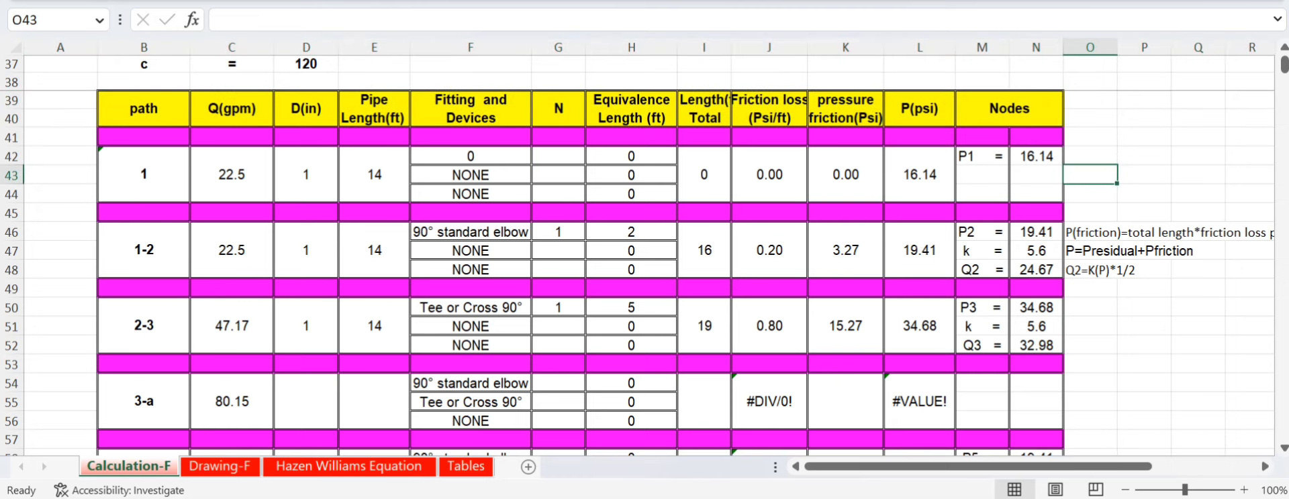
scroll(644, 274, down, 2)
scroll(644, 273, up, 2)
- Unfreeze the existing panes and freeze them above row 41 so the table header rows stay in view while scrolling
click(11, 138)
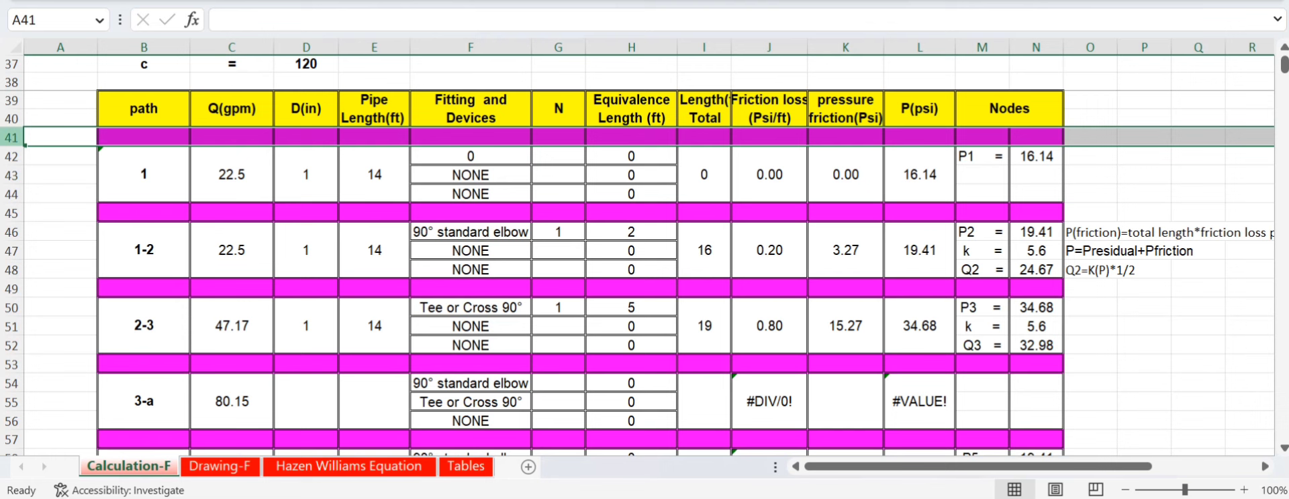
click(884, 0)
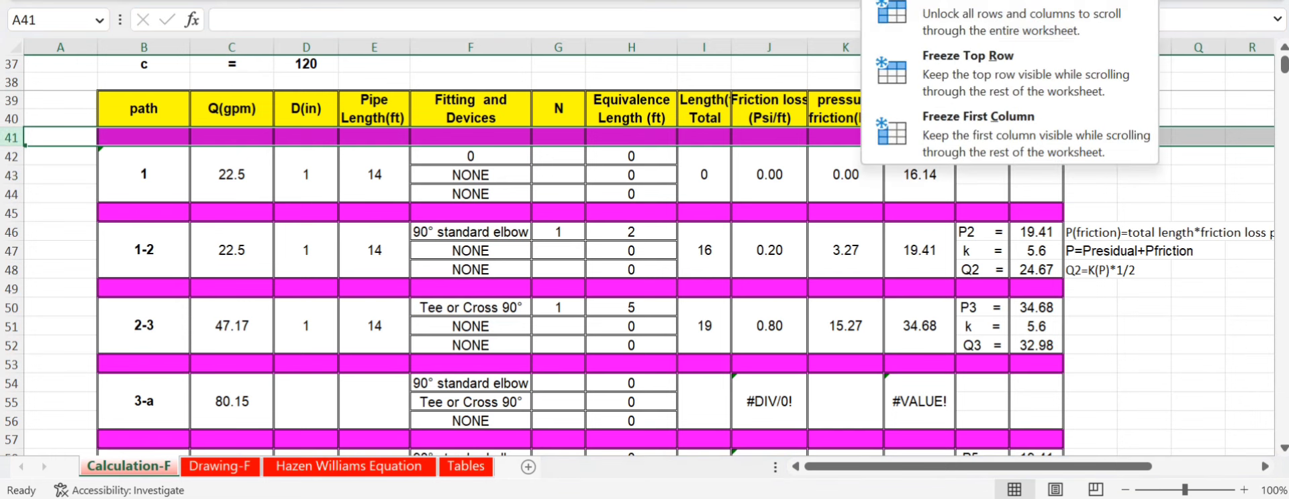
click(940, 8)
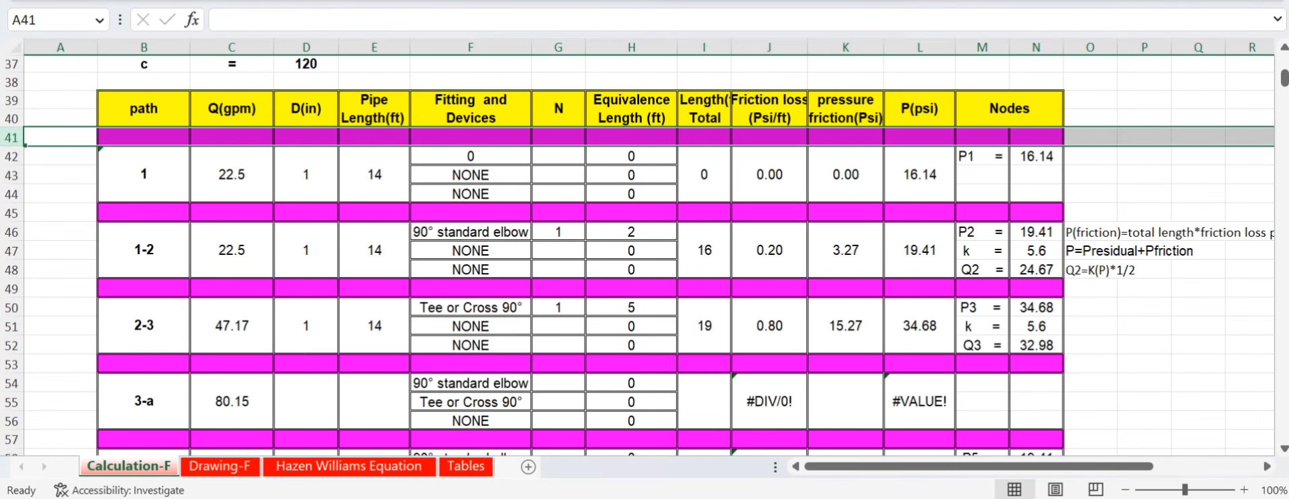
click(884, 0)
click(939, 14)
scroll(637, 292, down, 2)
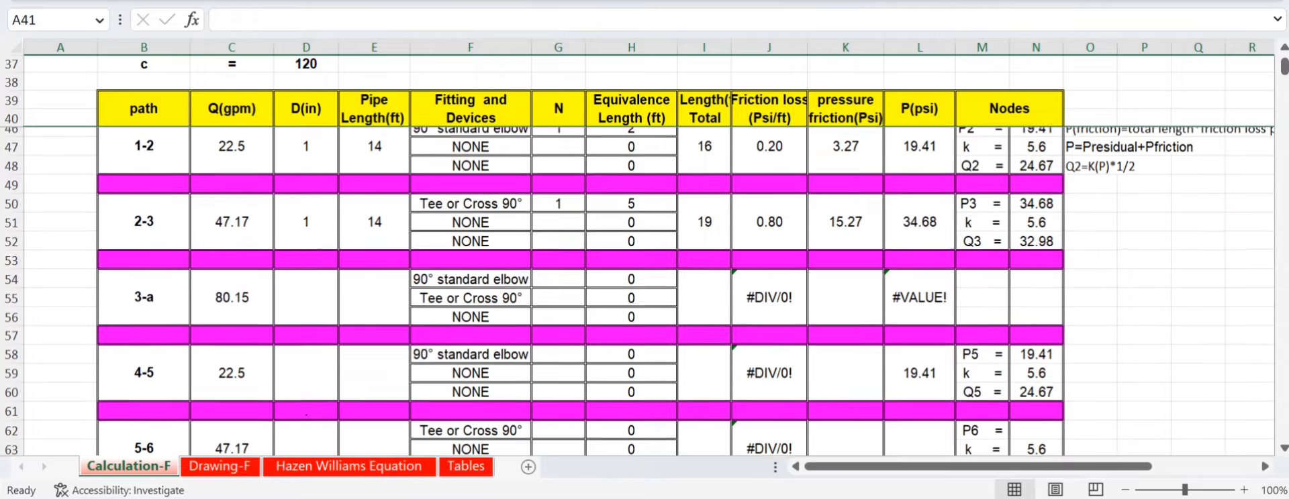
scroll(638, 292, down, 2)
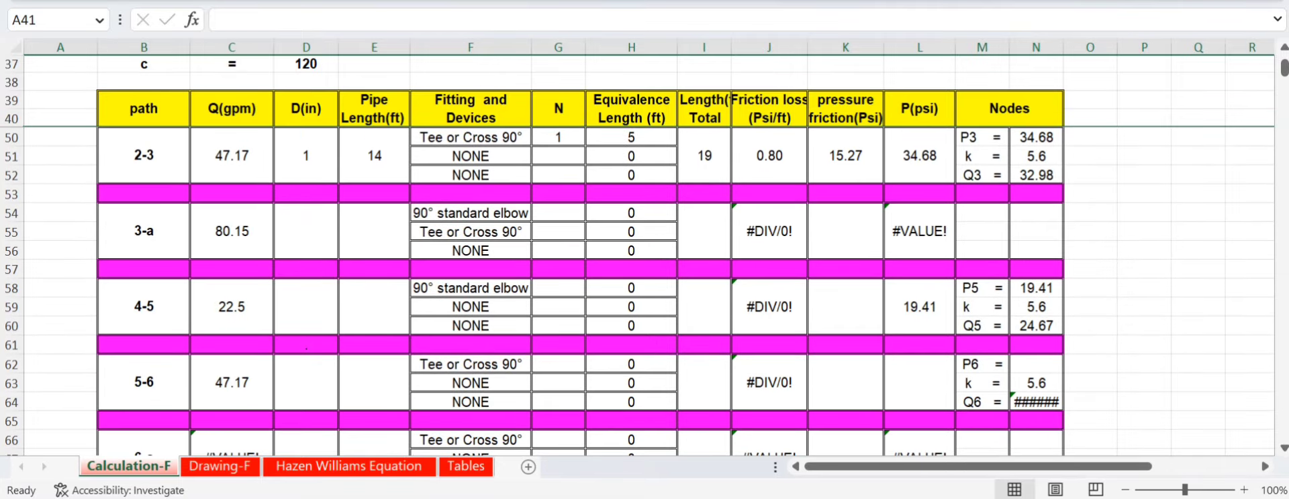
- Review path 3-a's flow formula against the path 2-3 flow and the Q3 node value it refers to
scroll(638, 292, down, 1)
click(143, 175)
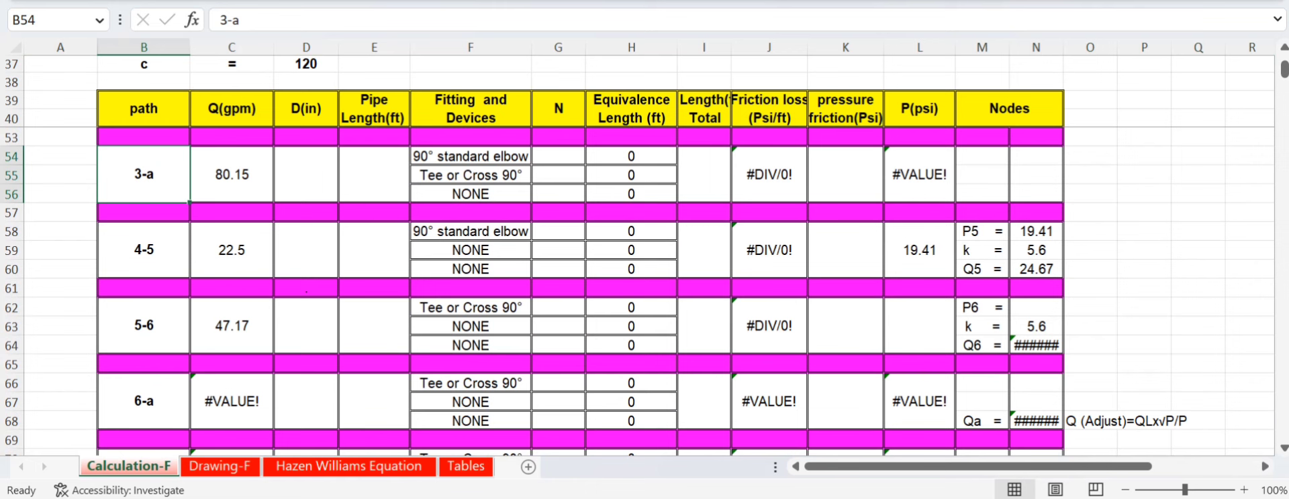
click(232, 175)
scroll(638, 292, up, 2)
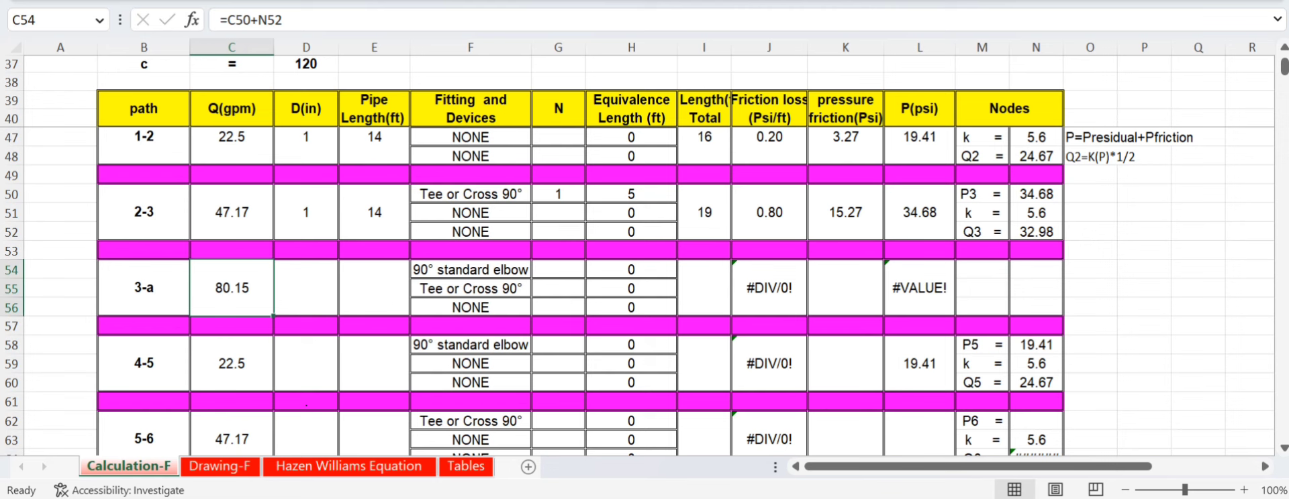
- Check the segment from sprinkler 3 to node a on Drawing-F and enter a 1.25 in. diameter and 21 ft pipe length for path 3-a
click(221, 466)
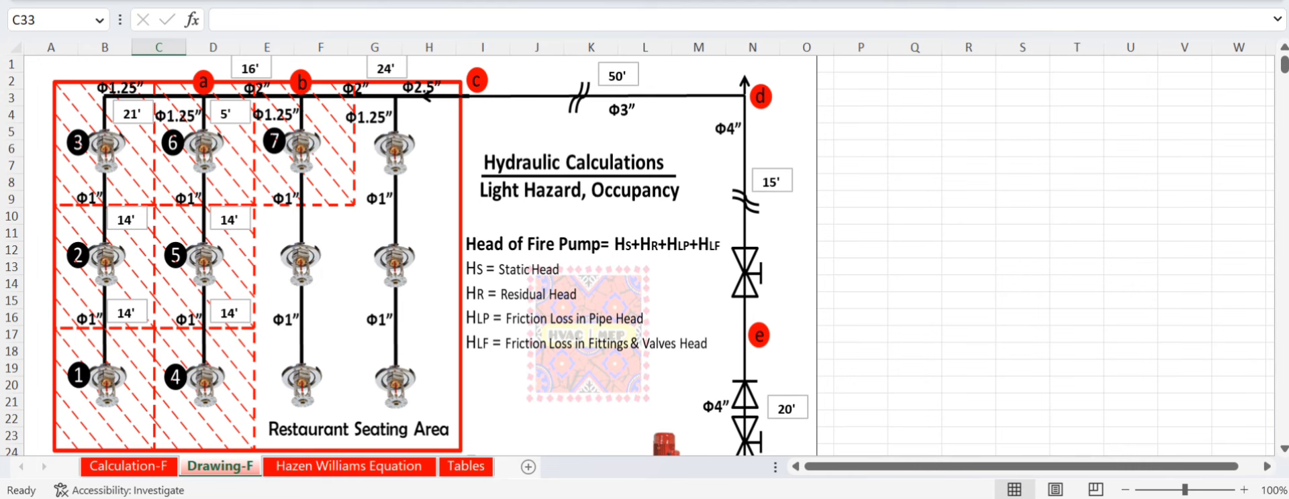
click(129, 466)
click(306, 289)
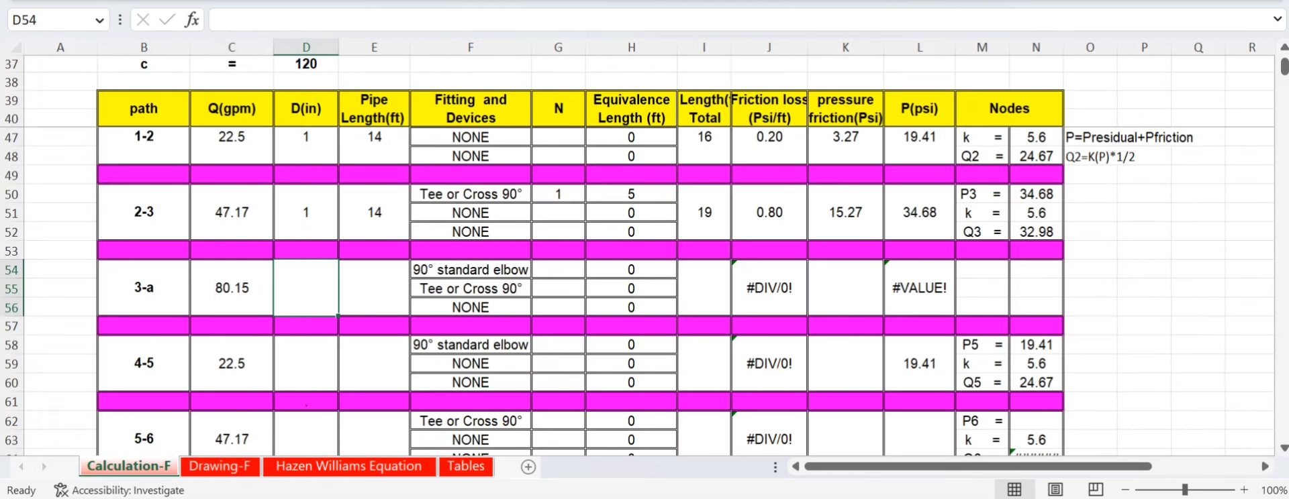
text(1.25)
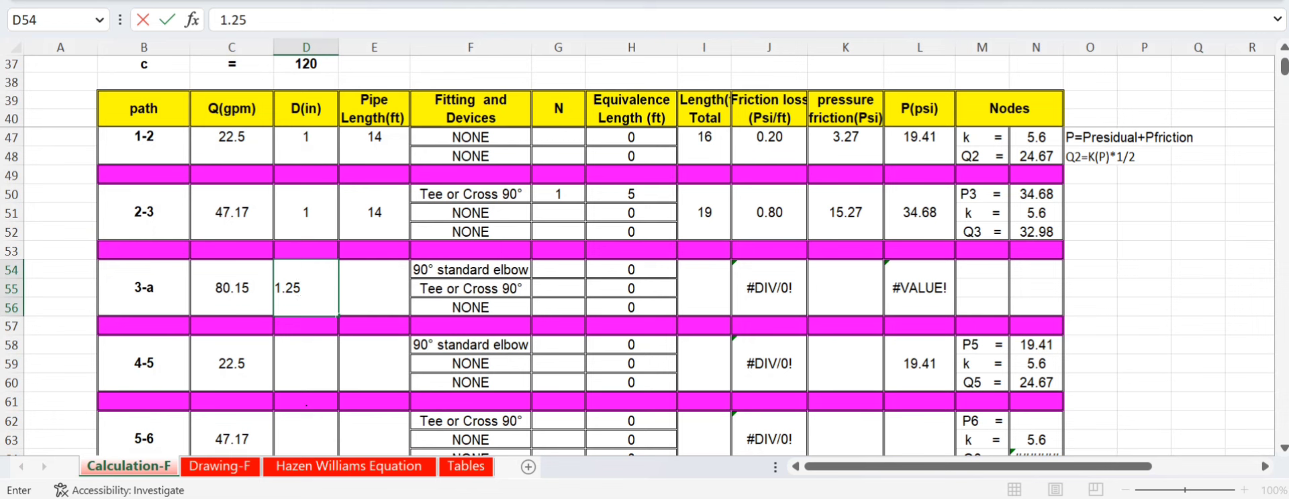
click(374, 289)
text(21)
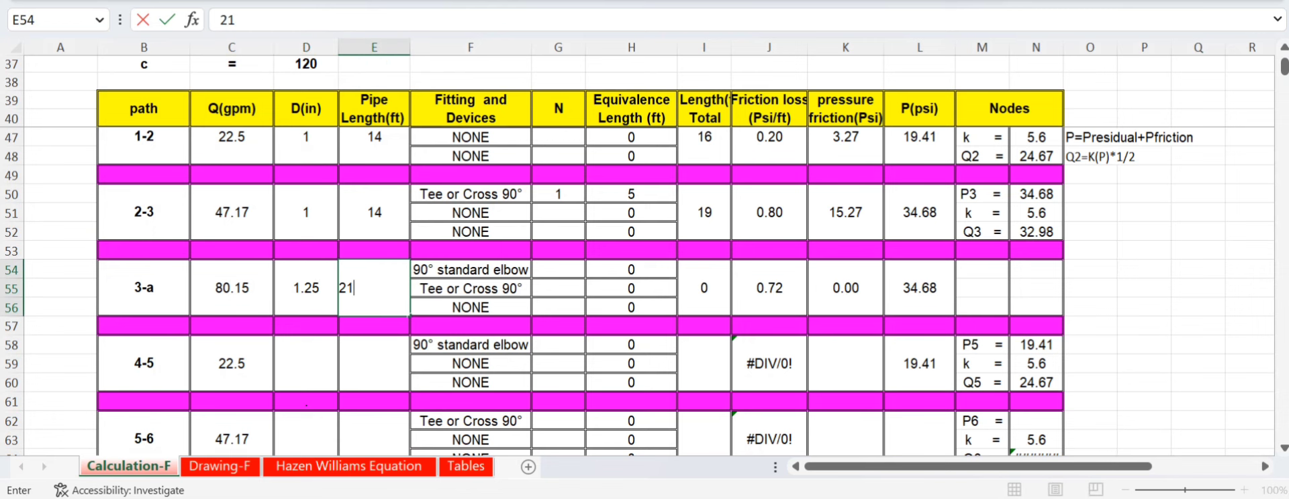
key(Return)
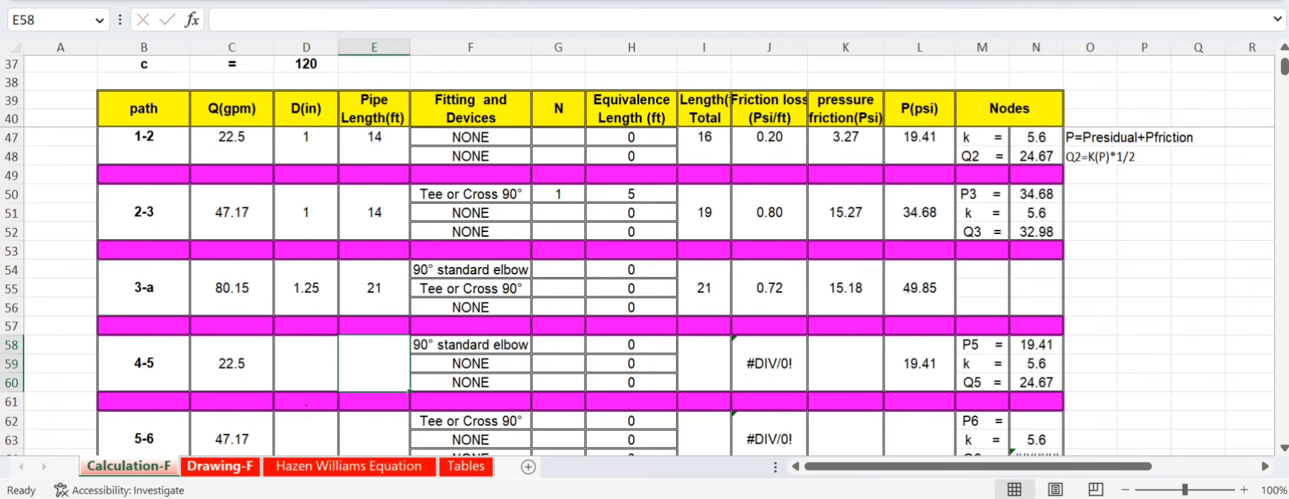
- Check segment 3-a's fittings on Drawing-F and enter a quantity of 1 each for its 90° standard elbow and Tee or Cross 90°
click(220, 465)
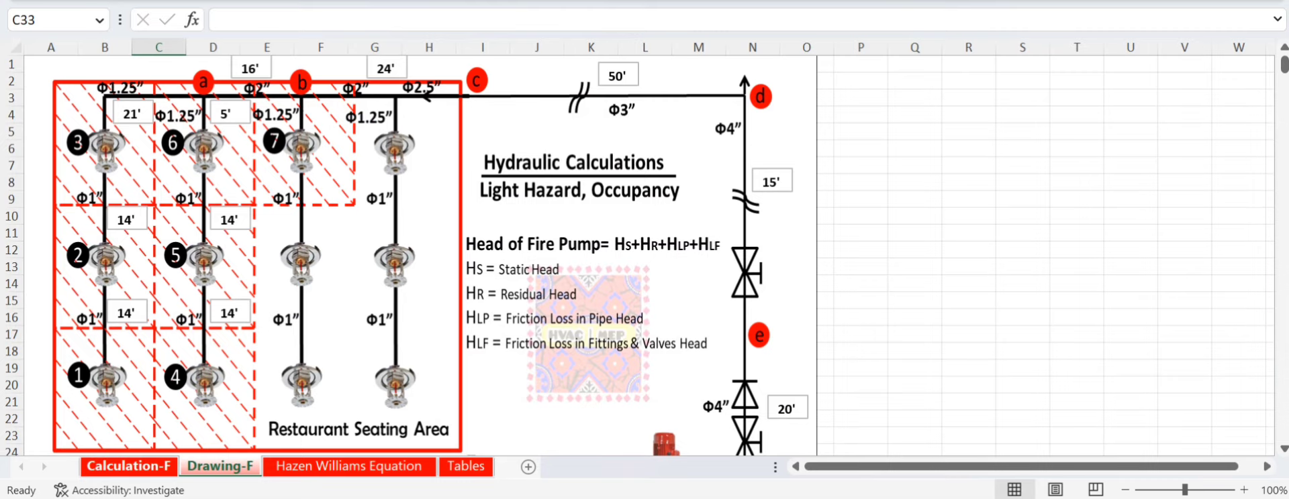
click(138, 467)
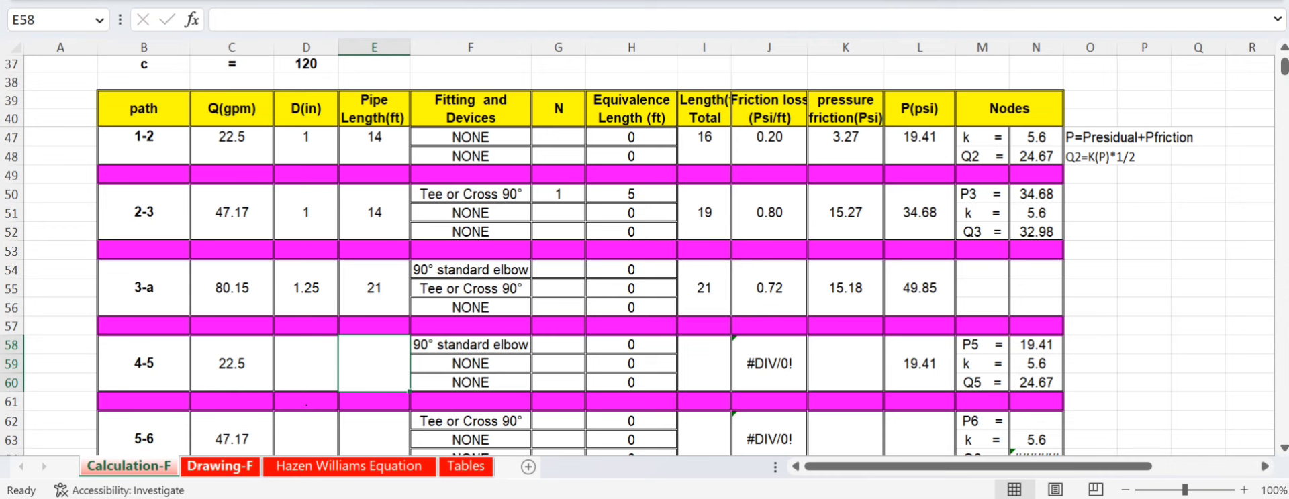
key(ctrl+Page_Down)
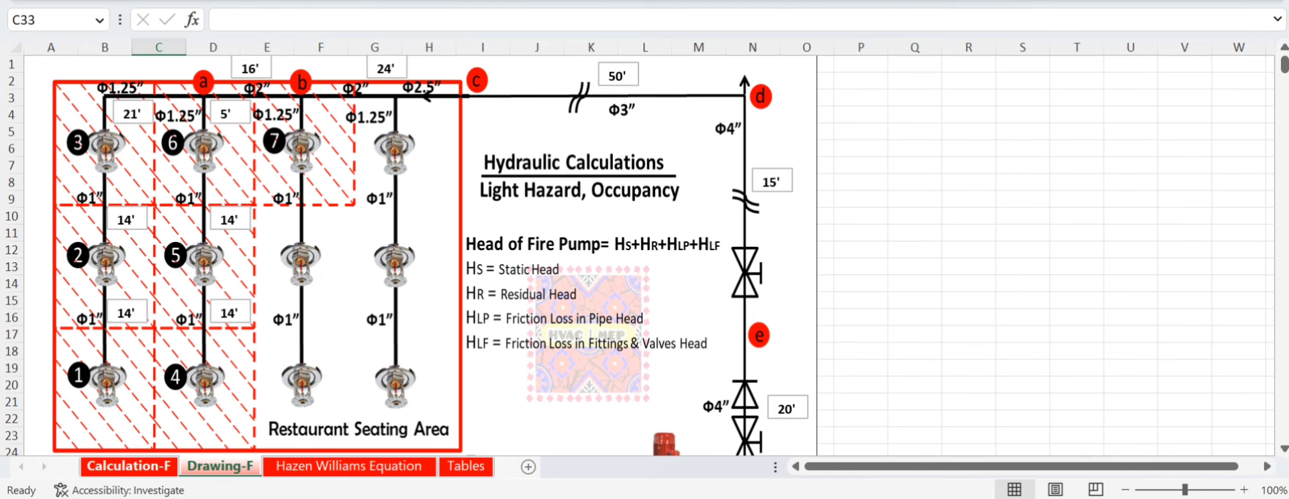
click(128, 466)
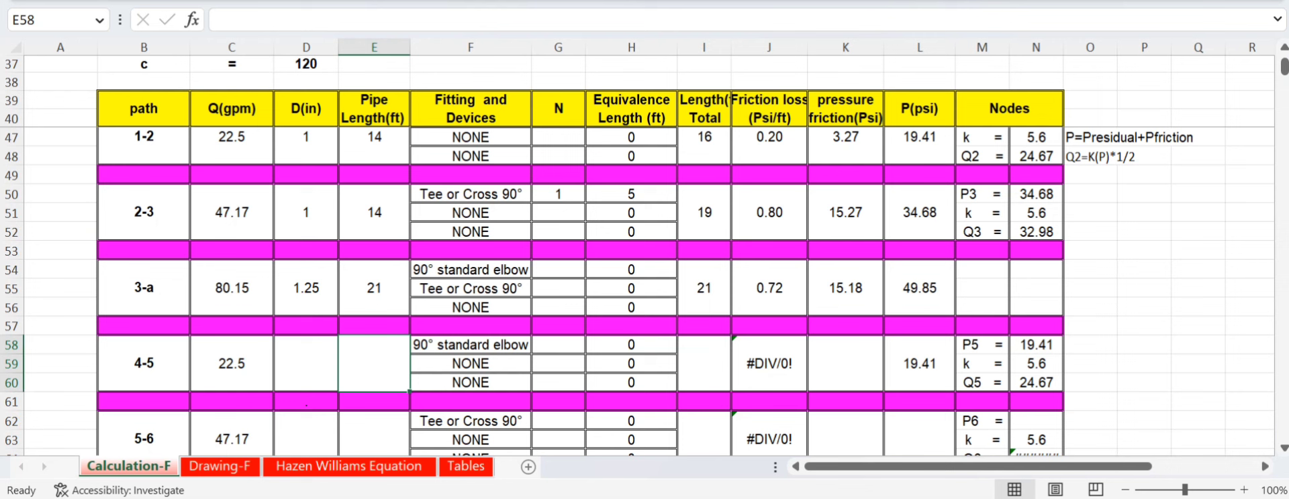
click(558, 269)
text(1)
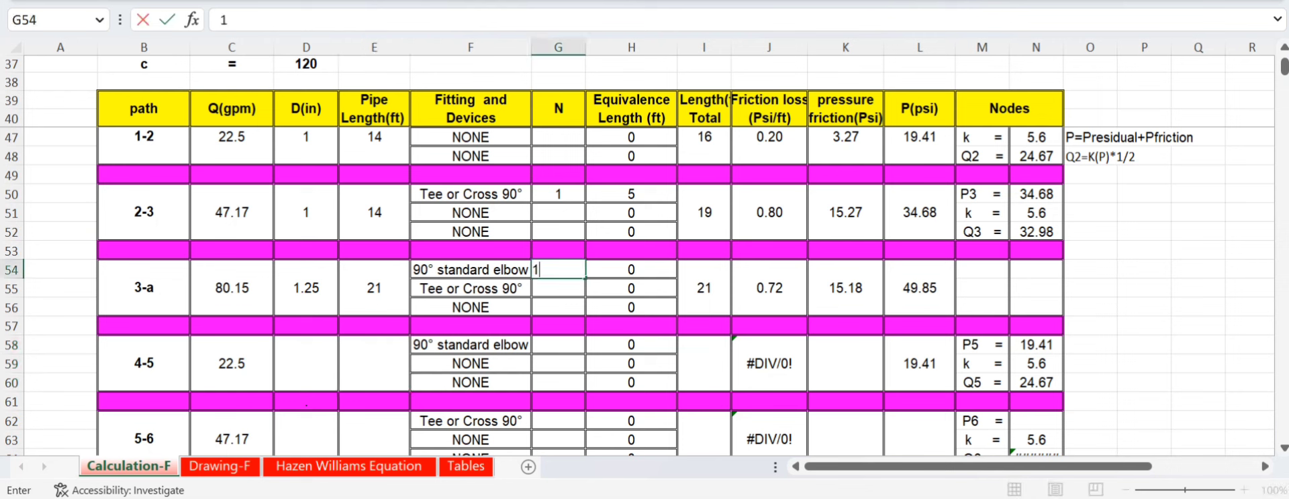
key(Return)
text(1)
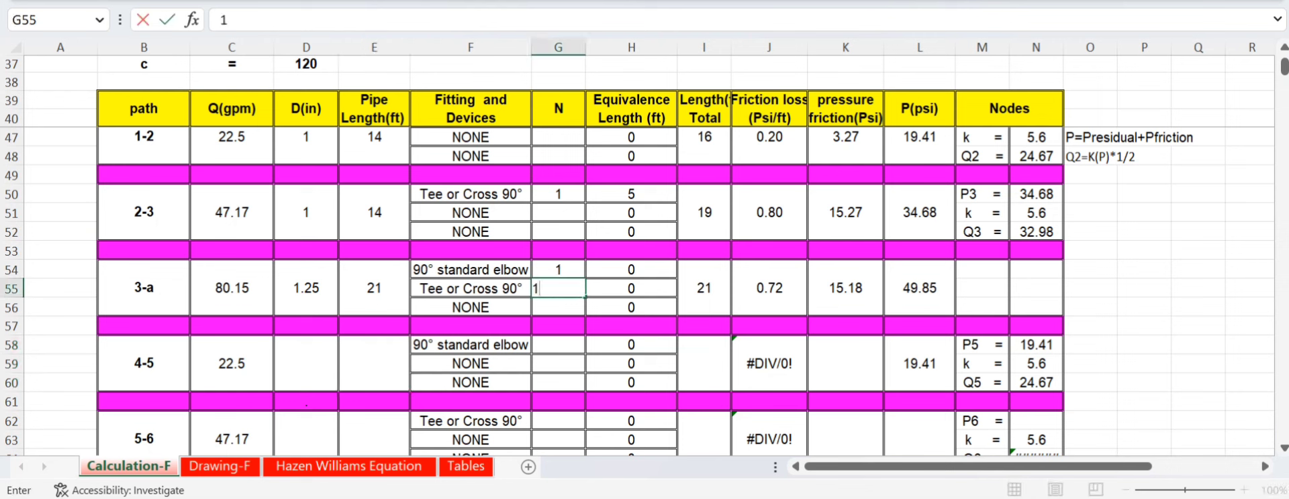
key(Return)
key(Return)
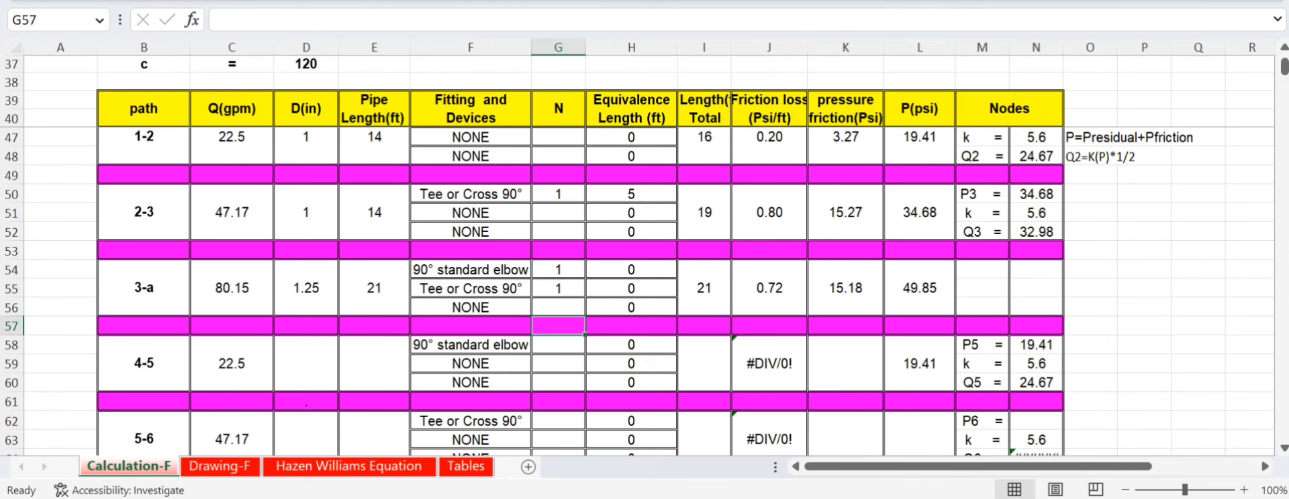
- Look up the 1¼ in. equivalent lengths in the fittings table and enter 3 ft for path 3-a's elbow and 6 ft for its tee
click(465, 465)
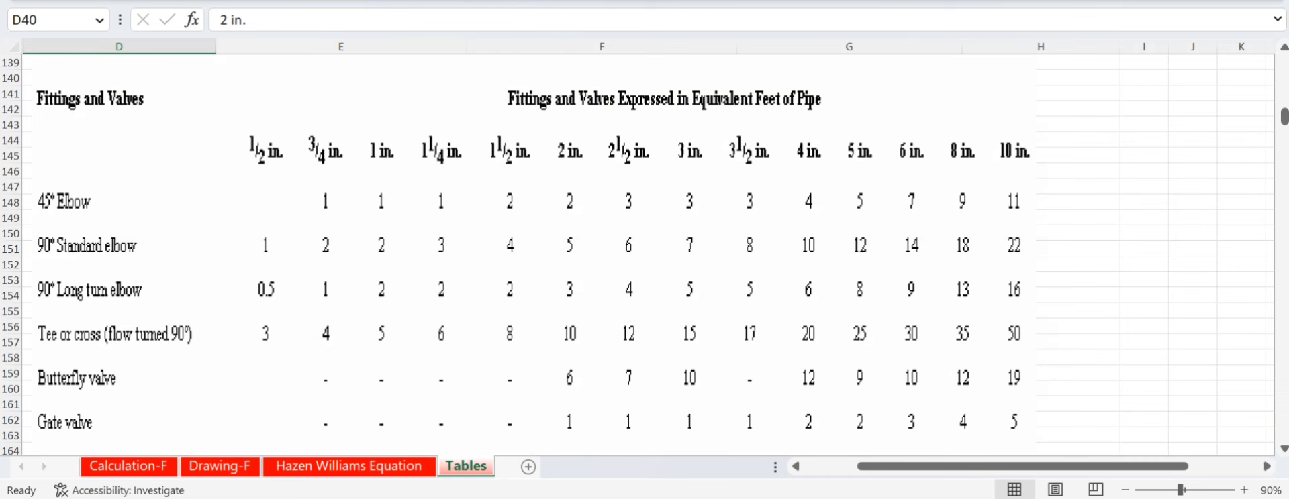
click(127, 465)
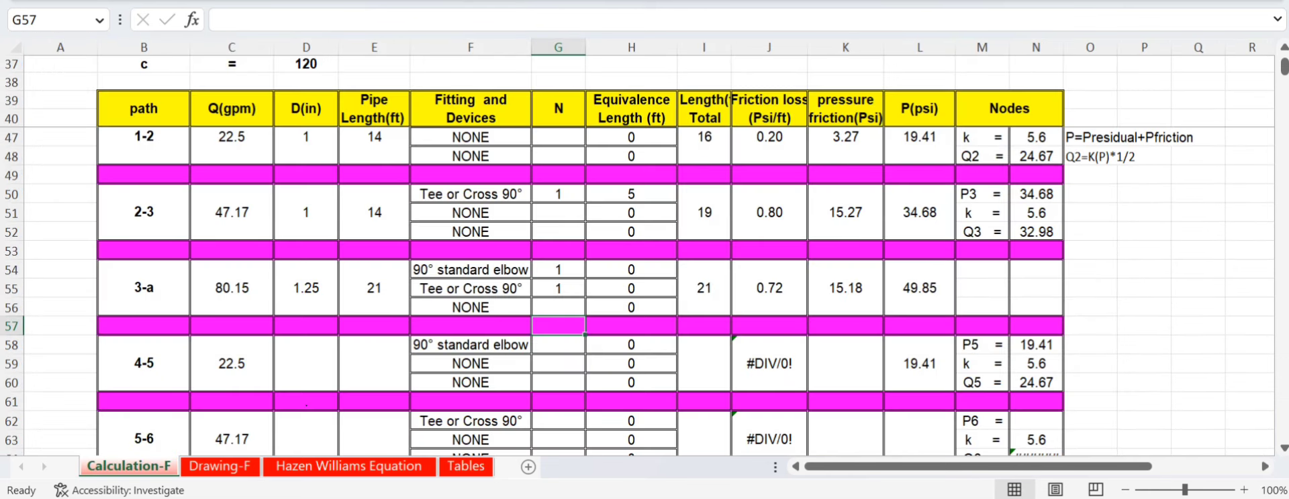
click(631, 270)
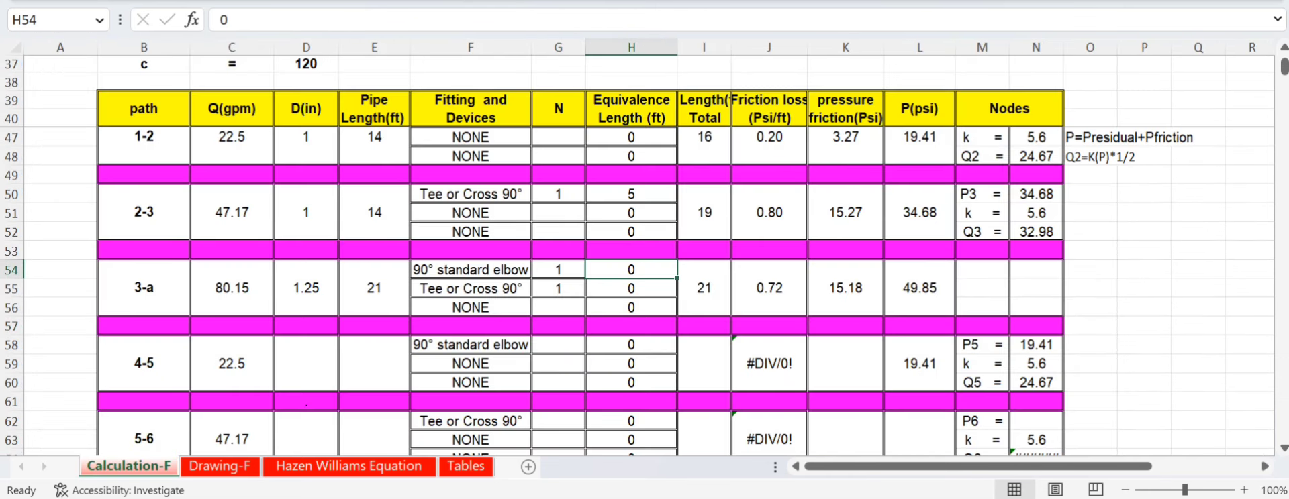
text(3)
key(Return)
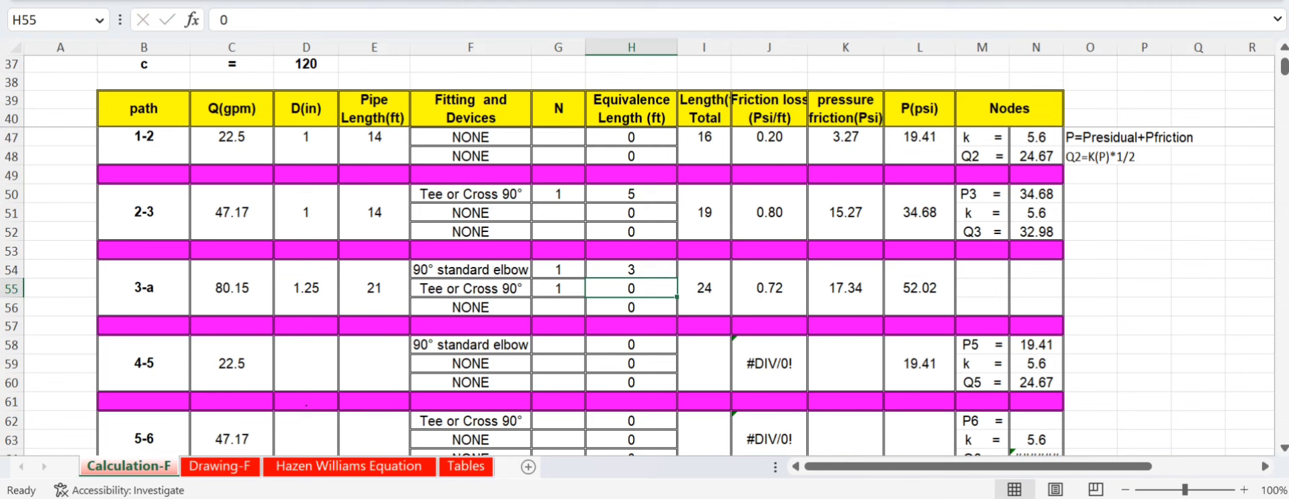
text(6)
key(Return)
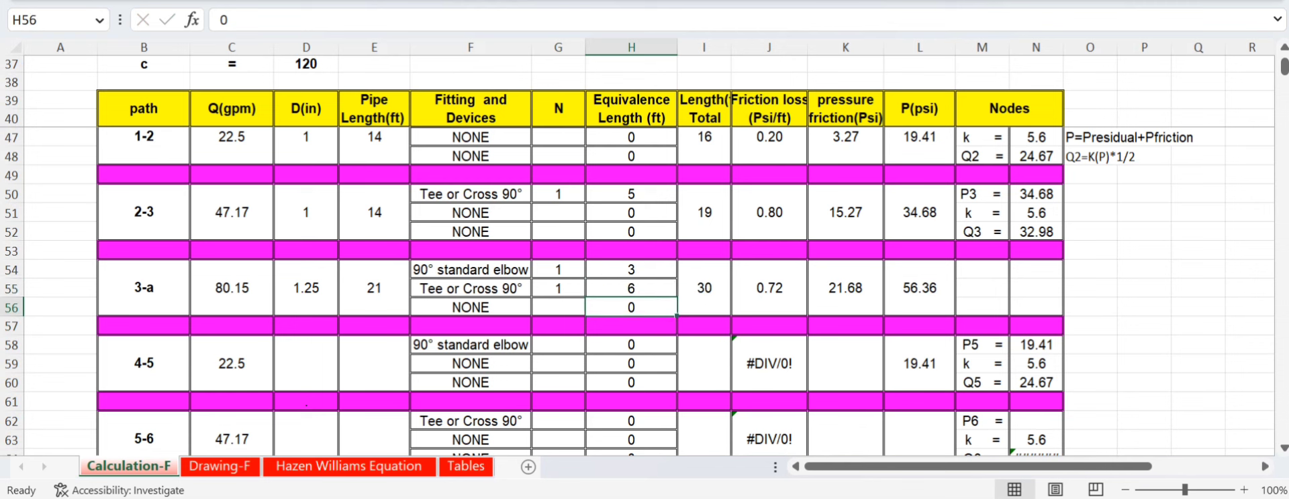
- Review path 3-a's total length formula and widen the total length and friction loss columns to show their full headings
click(704, 288)
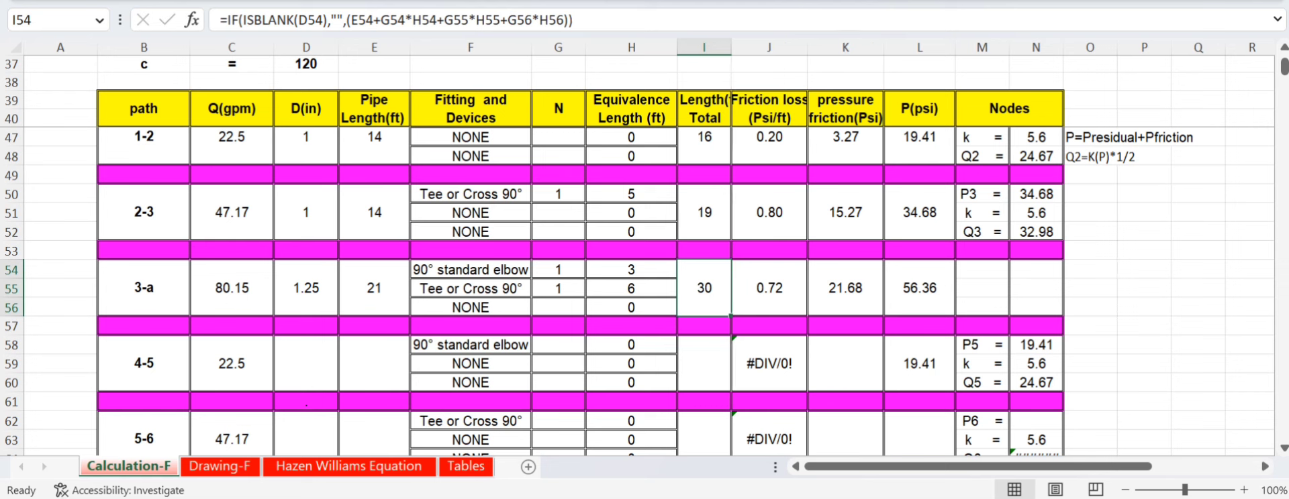
double_click(731, 47)
drag(823, 47, 892, 47)
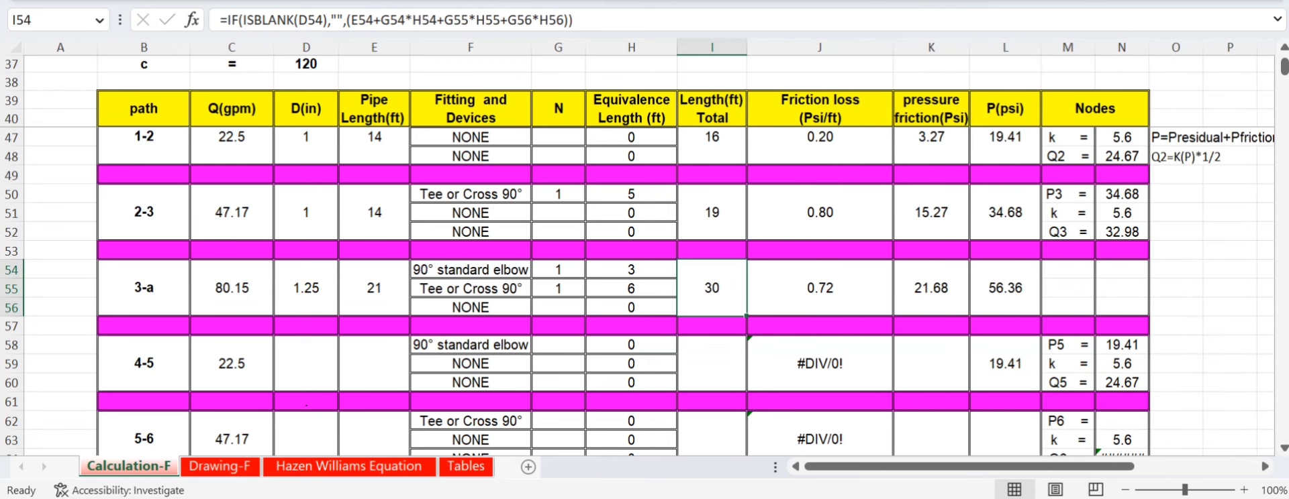
- Review path 3-a's formulas for friction loss per foot, friction pressure and total pressure
click(819, 289)
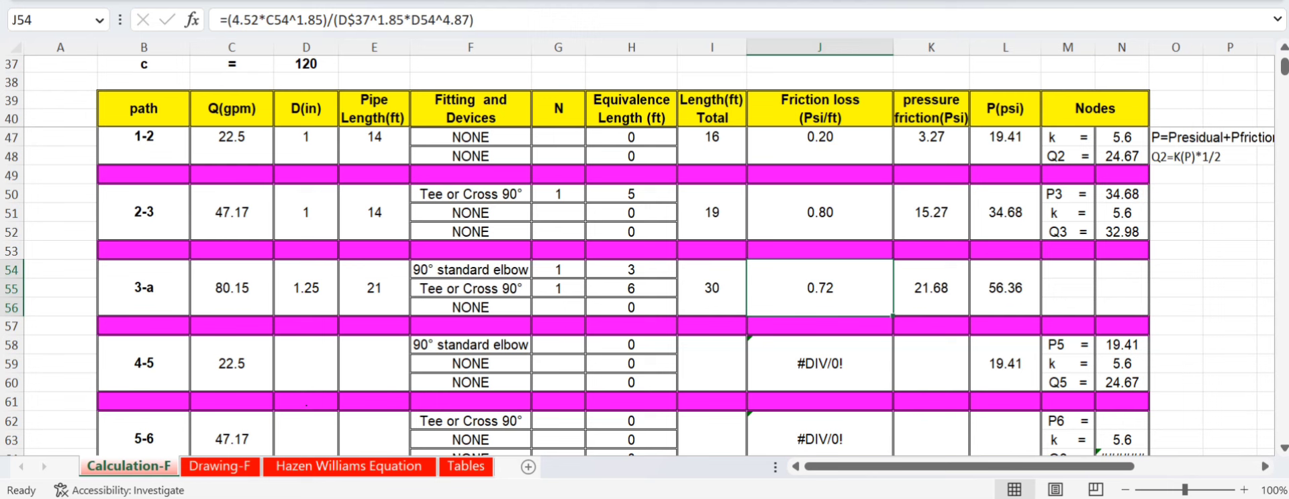
click(931, 288)
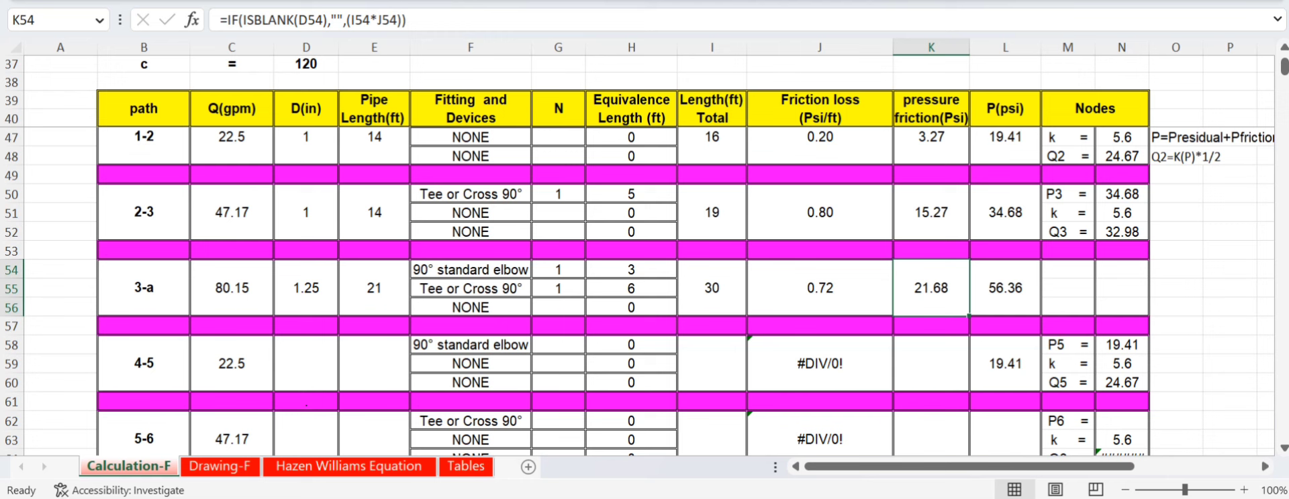
click(1004, 289)
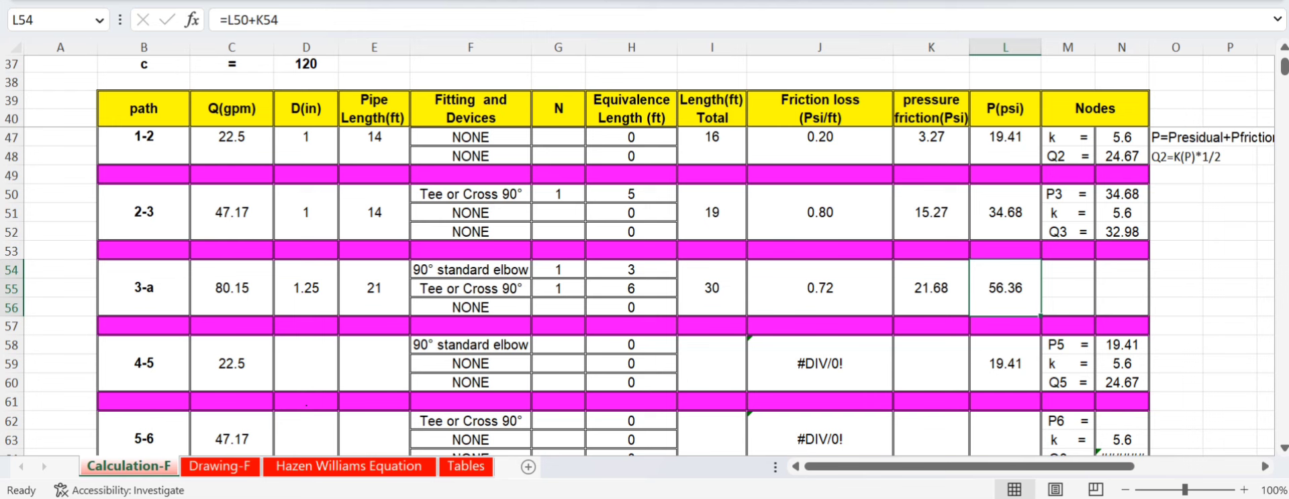
- Check the segment from sprinkler 4 to 5 on Drawing-F and enter a 1 in. diameter and 14 ft pipe length for path 4-5
scroll(637, 292, down, 1)
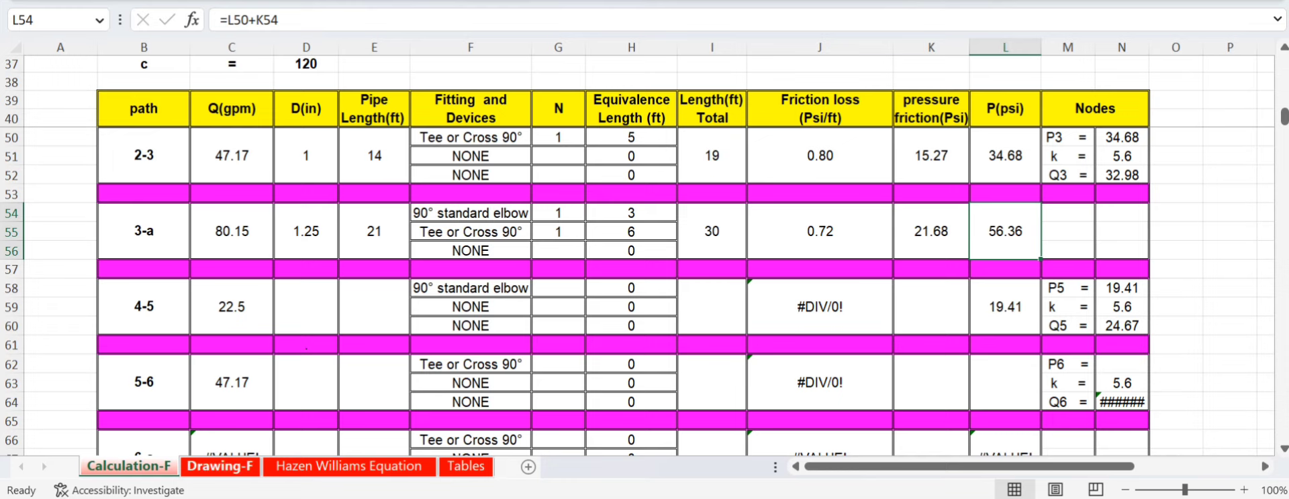
click(220, 467)
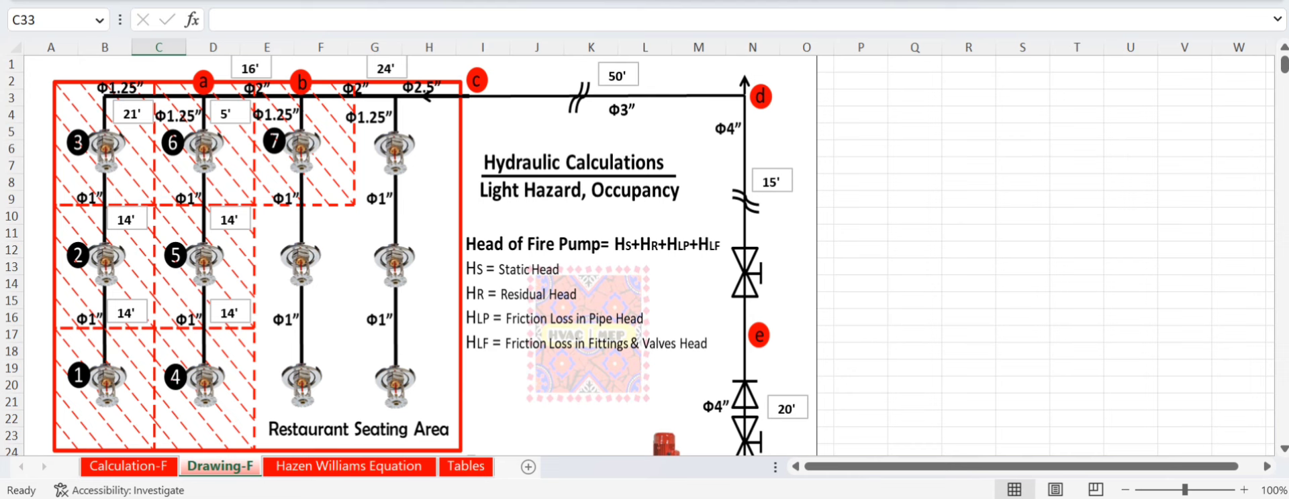
key(ctrl+Page_Up)
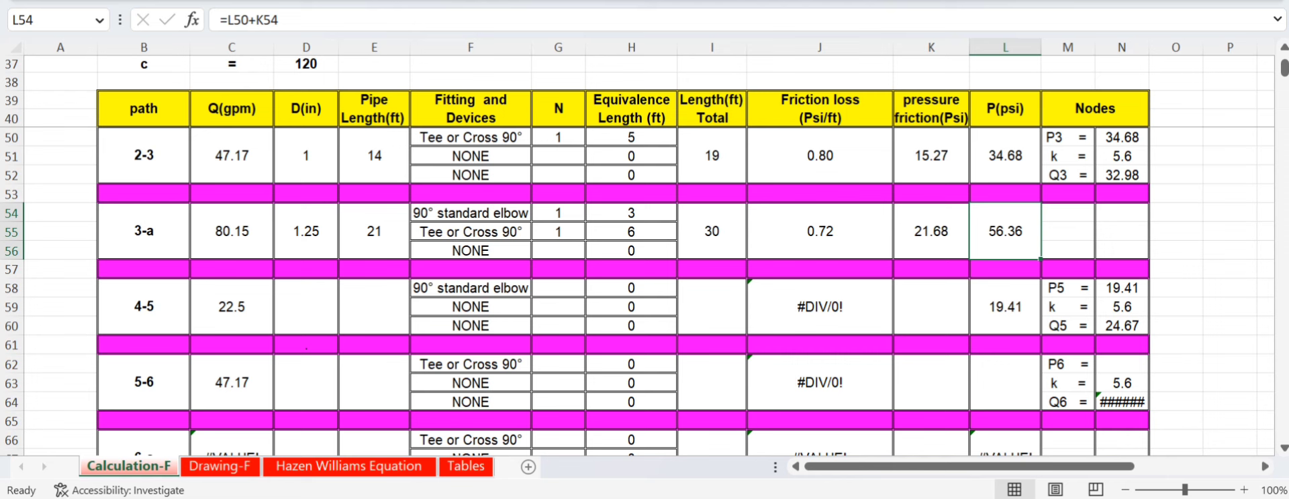
click(306, 307)
text(1)
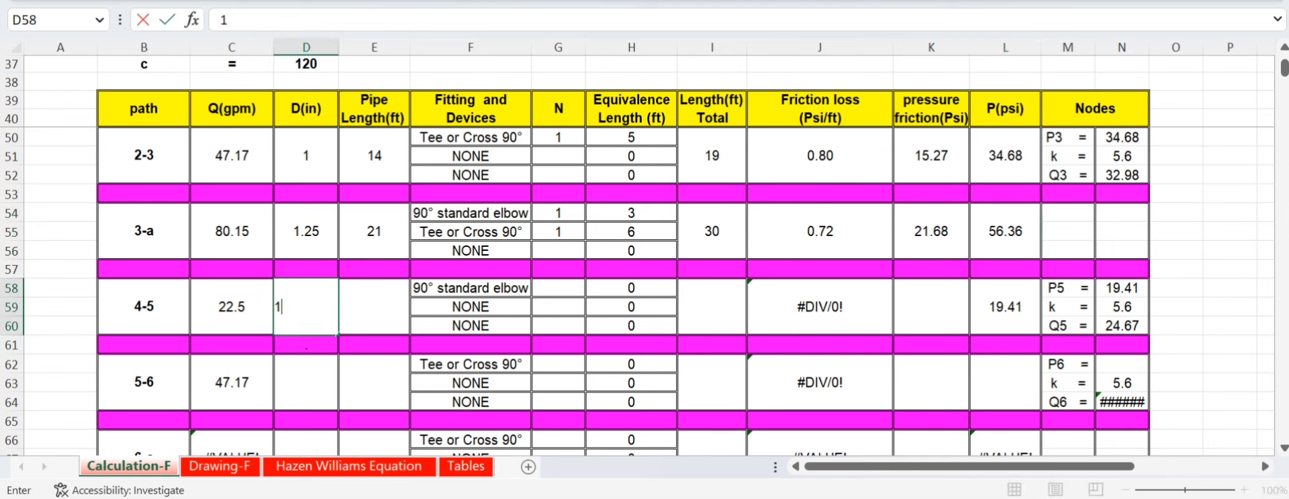
key(Tab)
text(14)
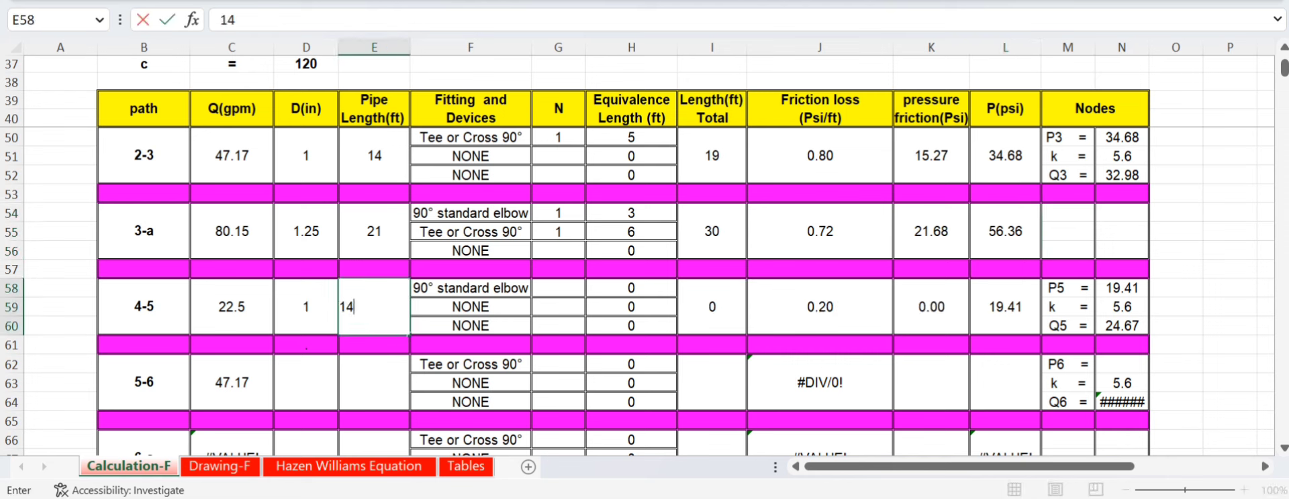
- Using path 1-2 as reference, enter a quantity of 1 and a 2 ft equivalent length for path 4-5's 90° standard elbow
click(630, 289)
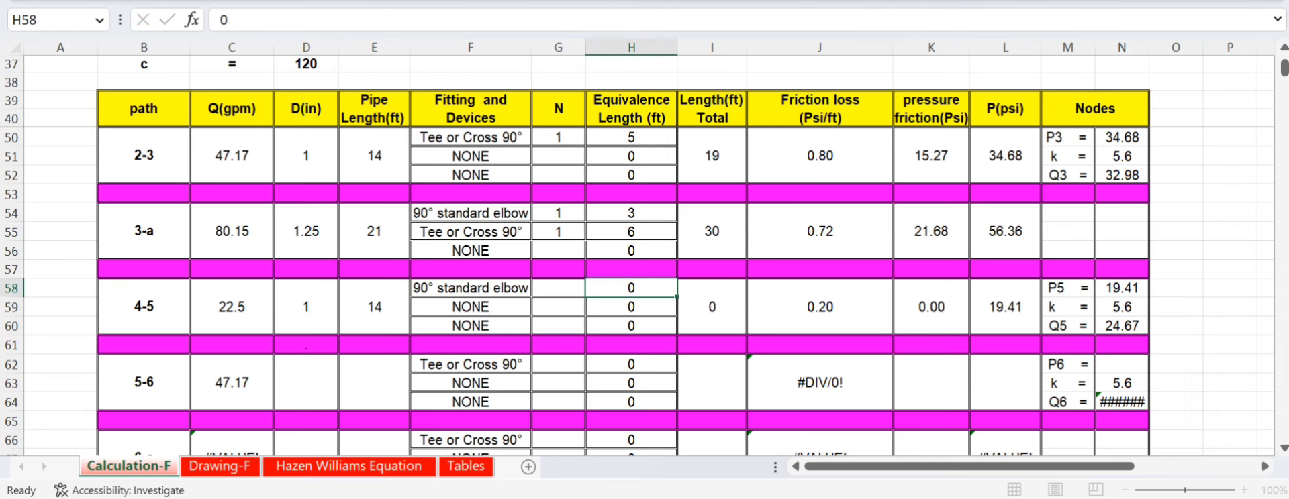
scroll(631, 289, up, 3)
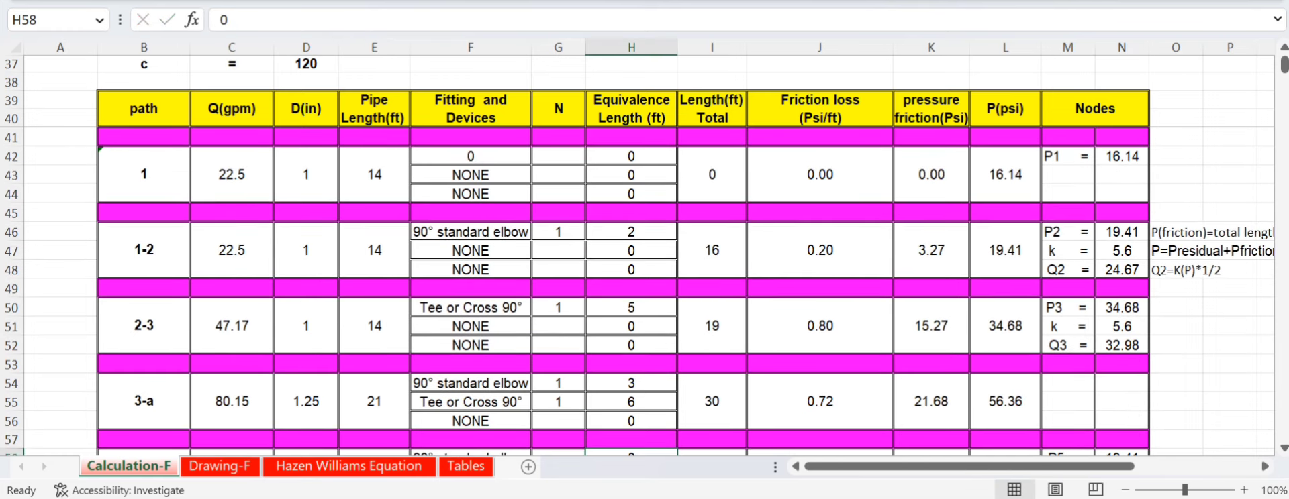
scroll(638, 292, down, 2)
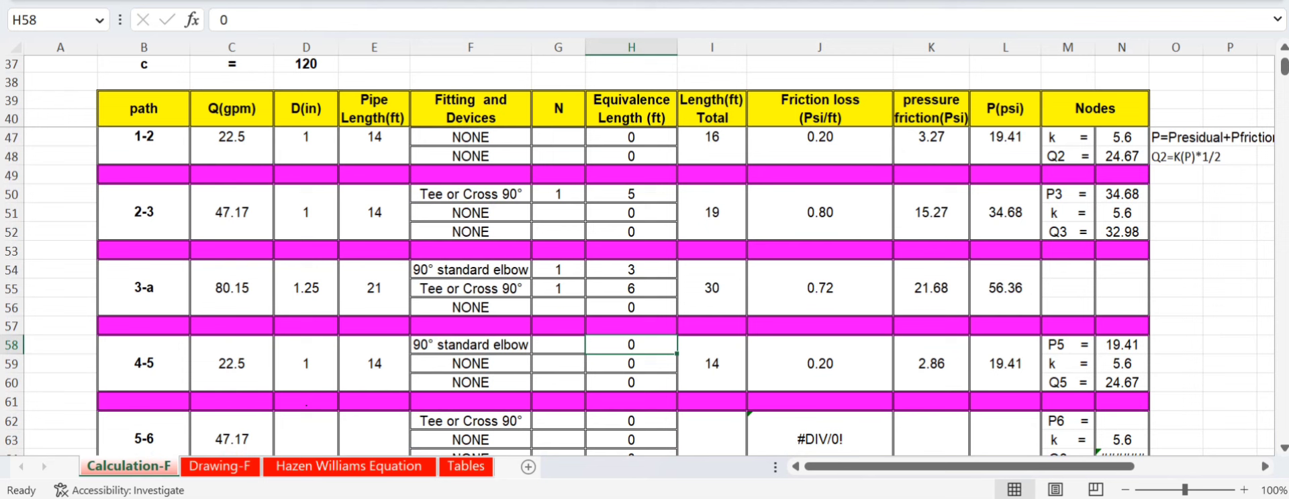
click(558, 345)
text(1)
key(Tab)
text(2)
key(Down)
key(Down)
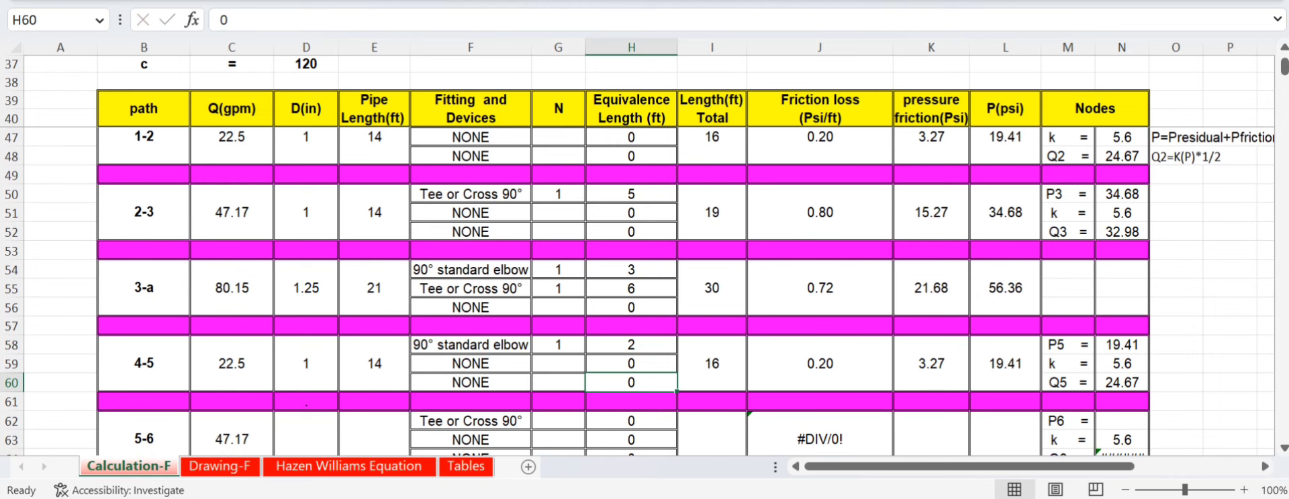
- Review path 5-6's flow formula and enter a 1 in. diameter and 14 ft pipe length for that path
scroll(637, 292, down, 1)
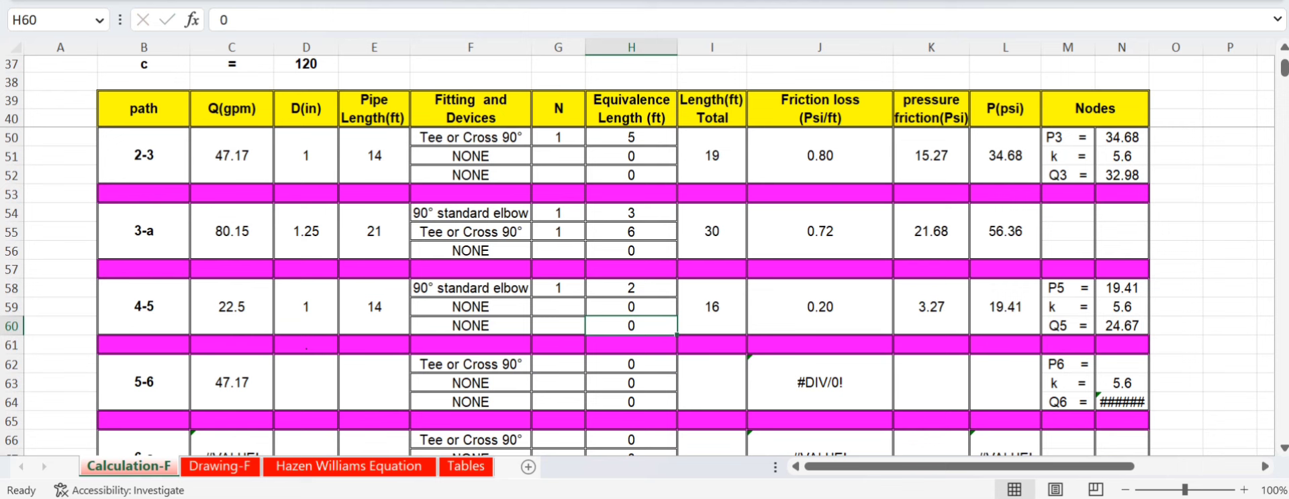
click(231, 383)
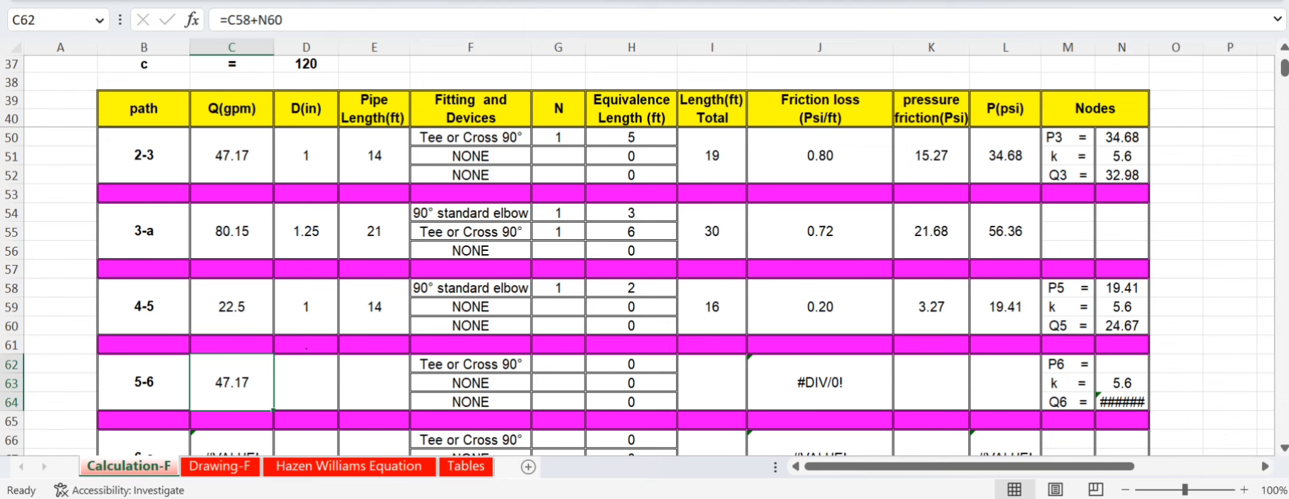
click(306, 382)
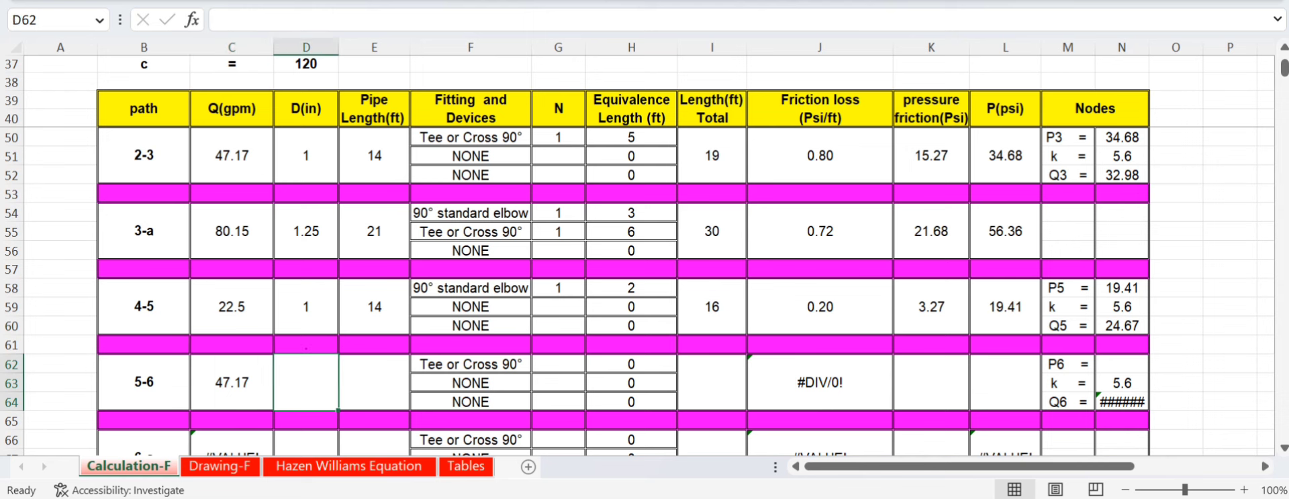
text(1)
key(Tab)
text(14)
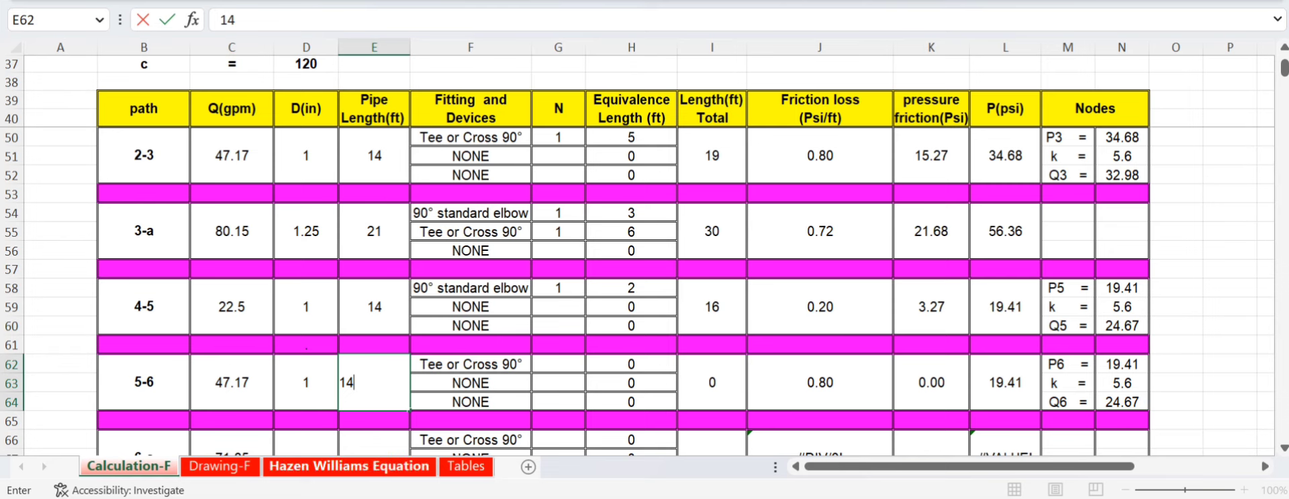
- Check path 5-6 on Drawing-F and enter a quantity of 1 and a 5 ft equivalent length for its Tee or Cross 90°
click(220, 466)
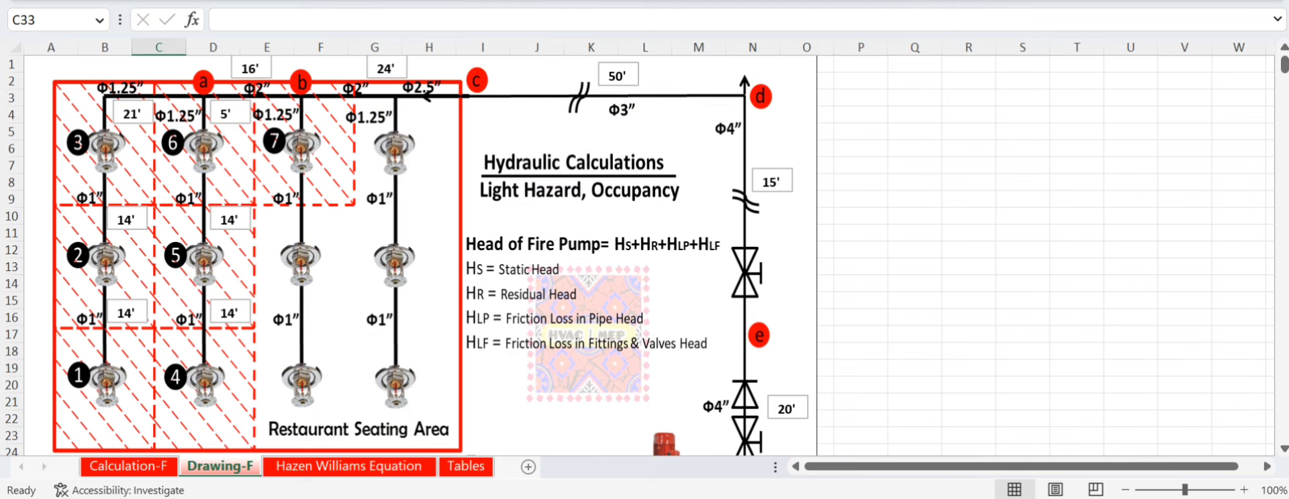
click(128, 466)
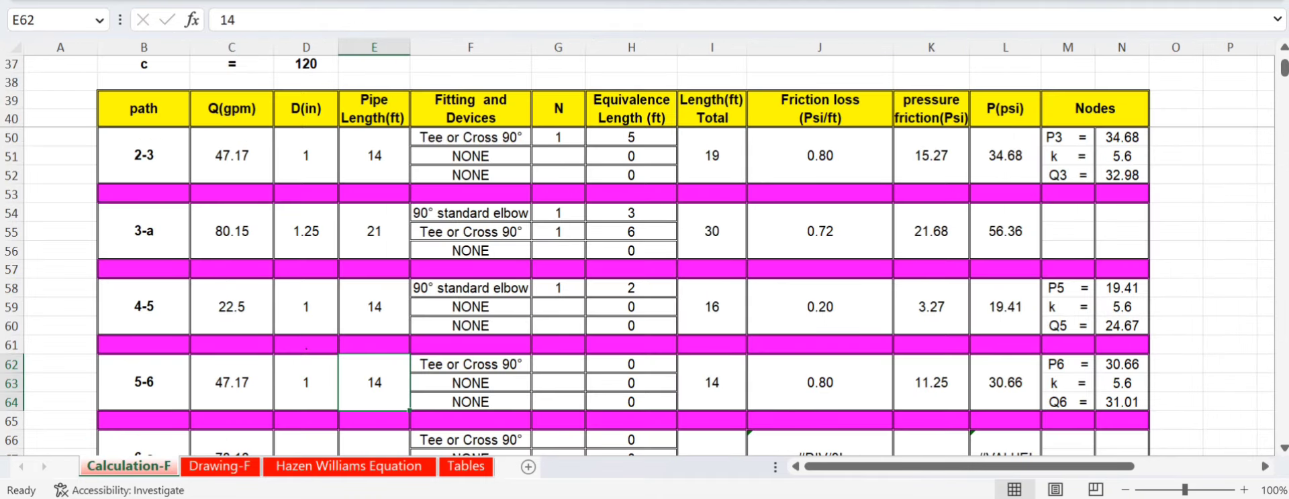
click(558, 364)
text(1)
key(Right)
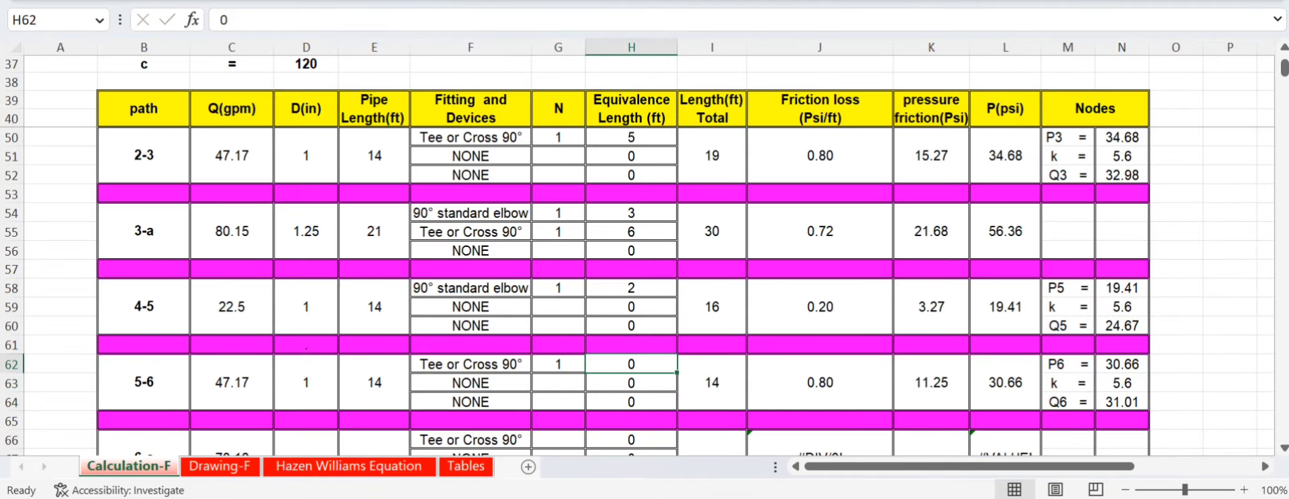
scroll(644, 292, up, 2)
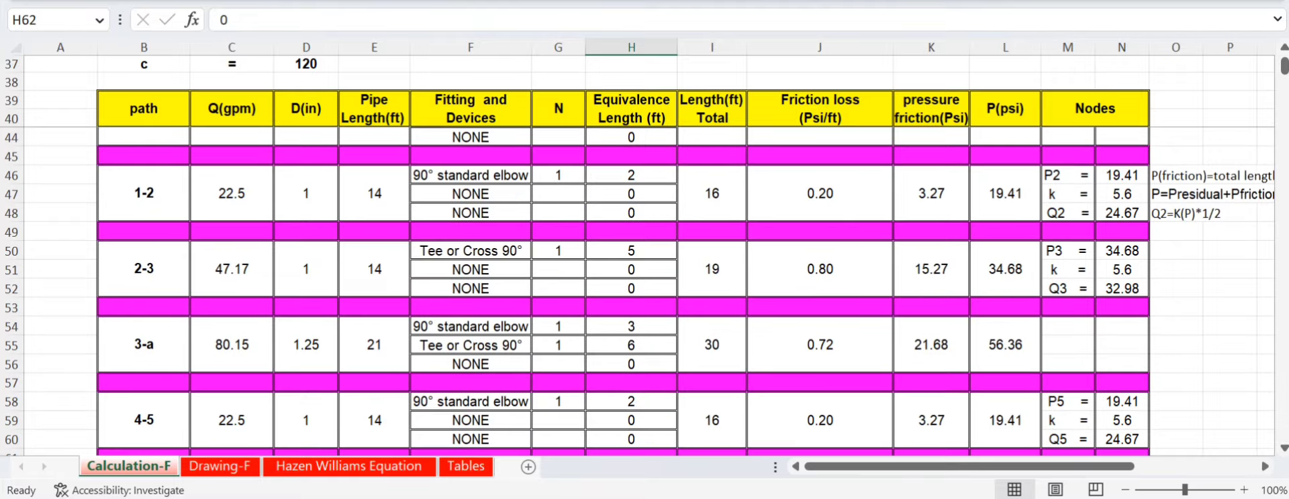
scroll(644, 292, down, 3)
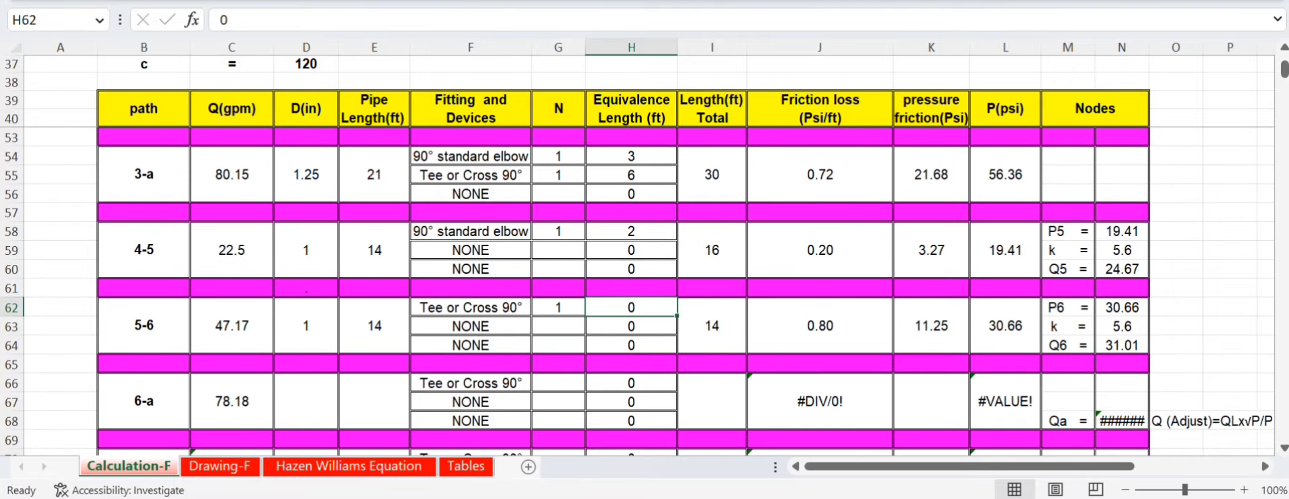
text(5)
key(Return)
key(Return)
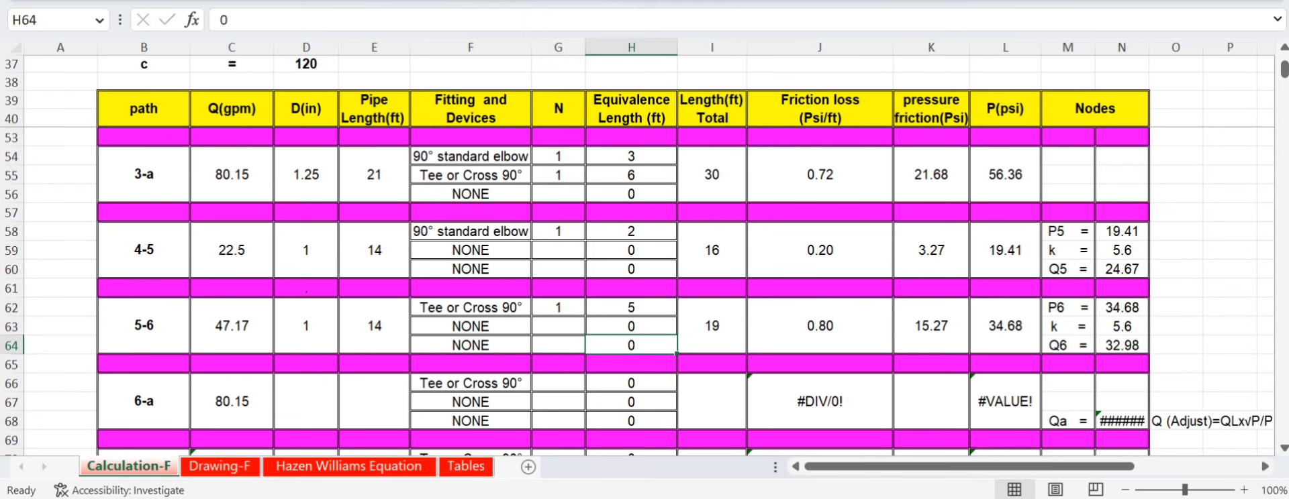
- Check the segment from sprinkler 6 to node a on Drawing-F and enter a 1.25 in. diameter and 5 ft pipe length for path 6-a
scroll(645, 292, down, 2)
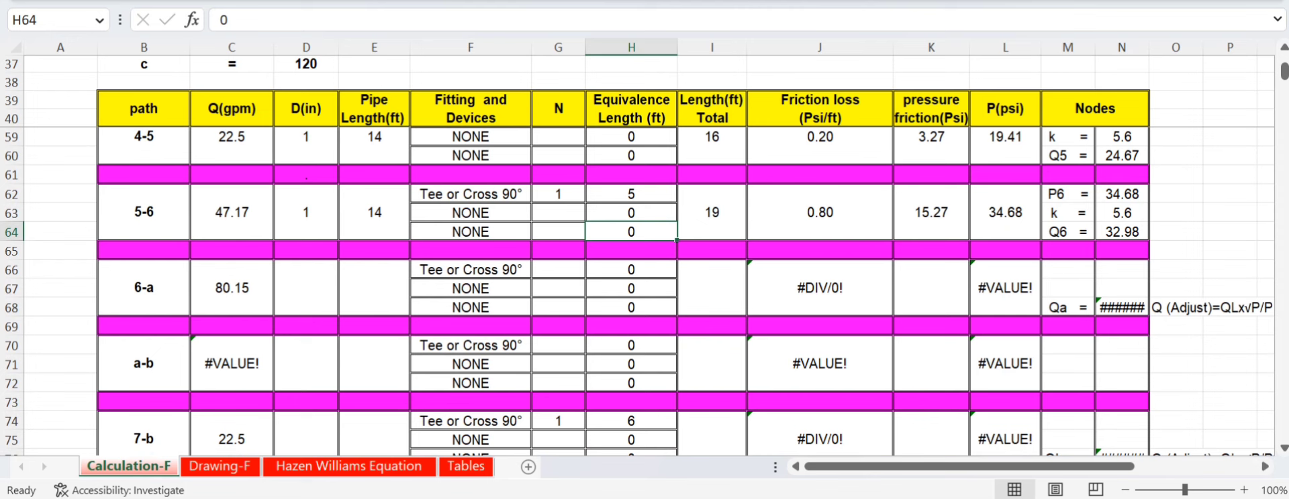
click(144, 288)
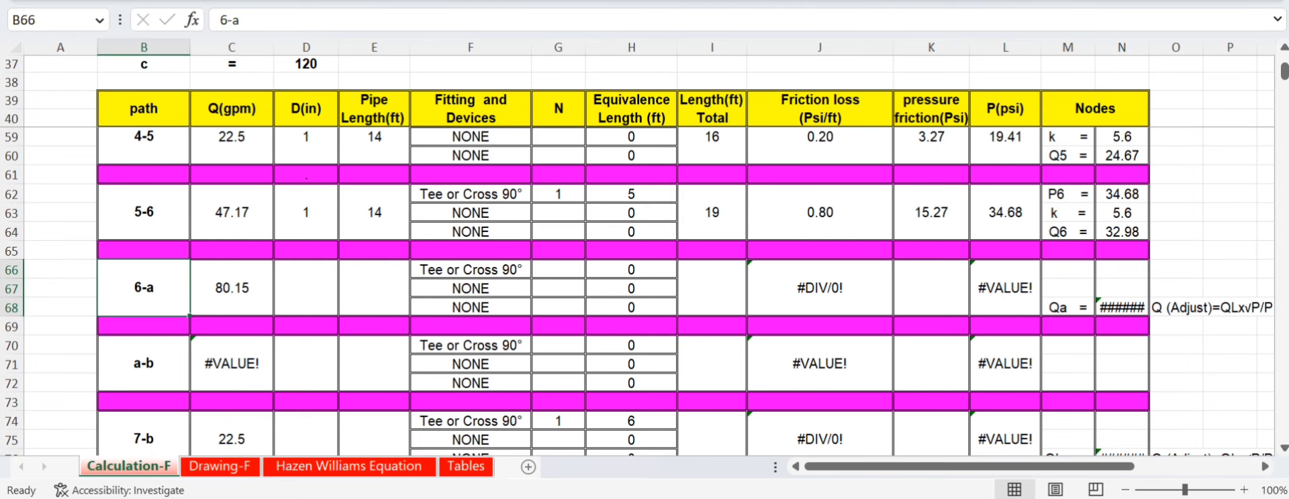
scroll(637, 292, down, 1)
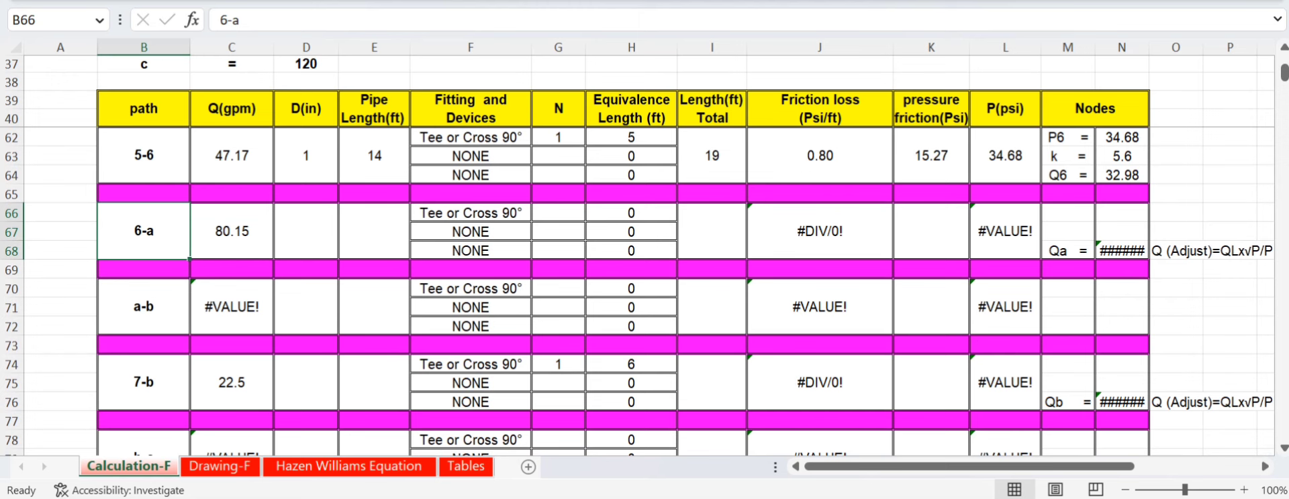
click(219, 466)
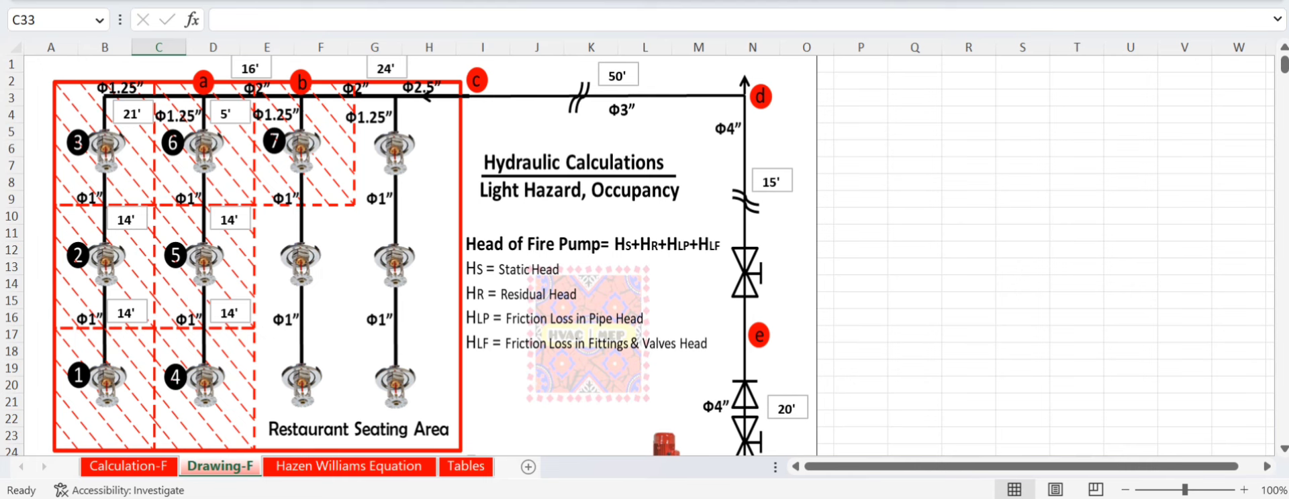
click(129, 466)
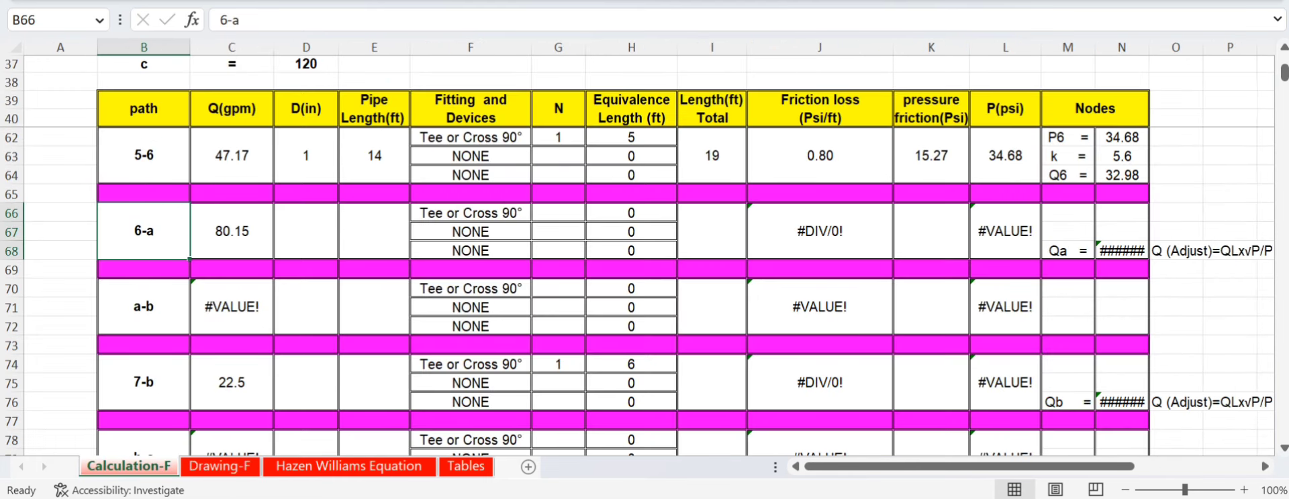
click(306, 232)
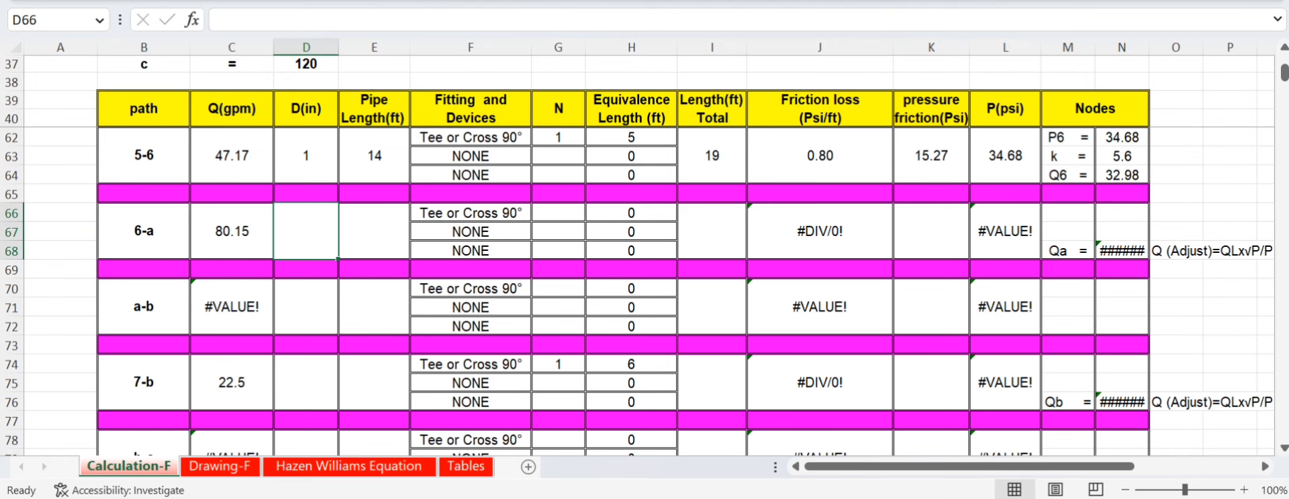
text(1.25)
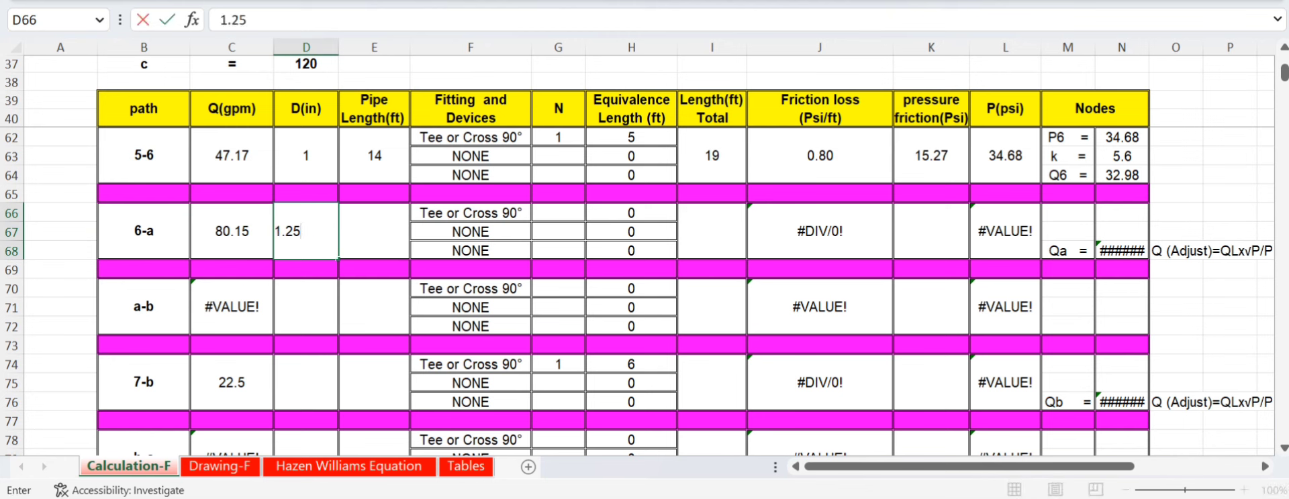
key(Tab)
text(5)
key(Return)
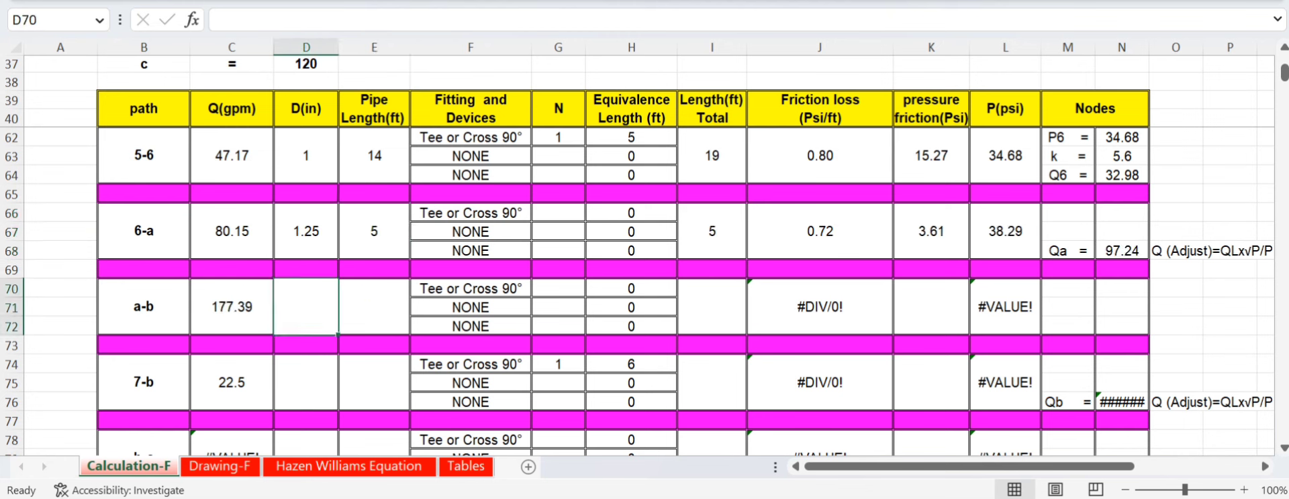
- Review path 6-a's flow formula and, using Drawing-F and the fittings table, enter quantity 1 and a 6 ft equivalent length for its Tee or Cross 90°
click(232, 231)
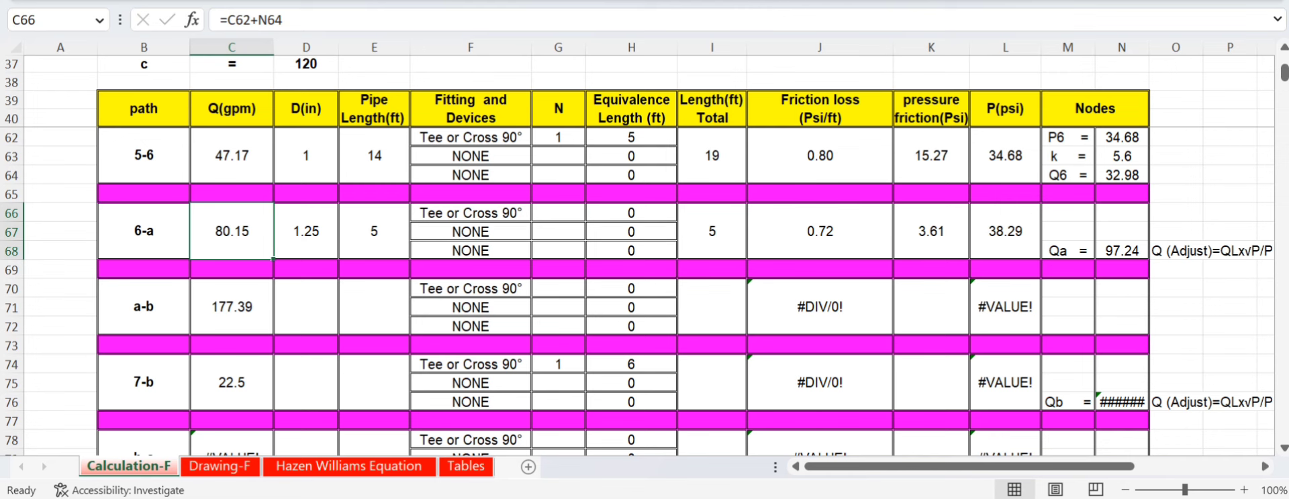
click(219, 466)
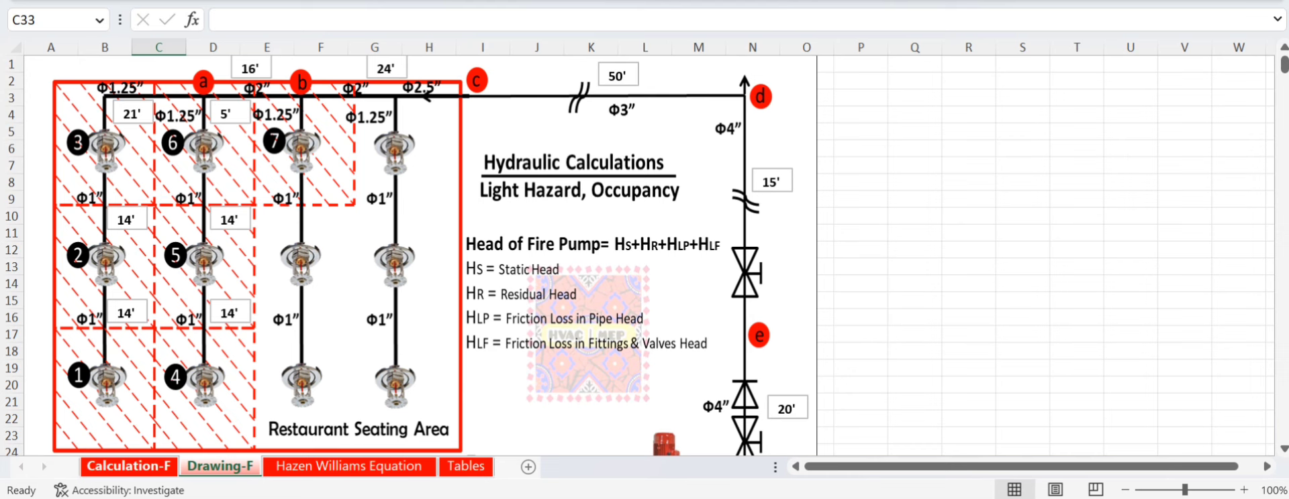
click(129, 466)
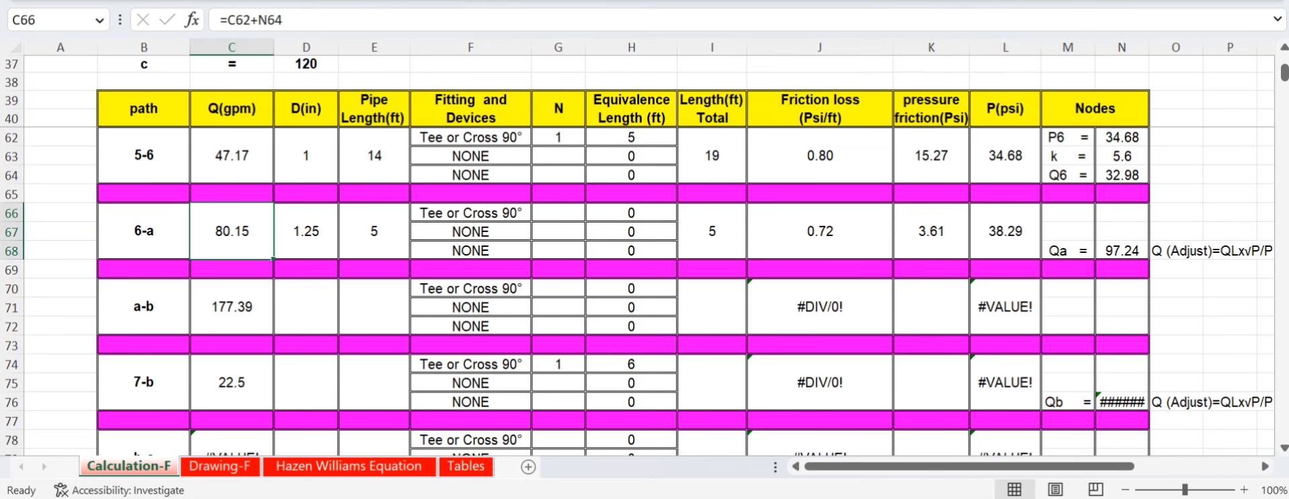
click(558, 214)
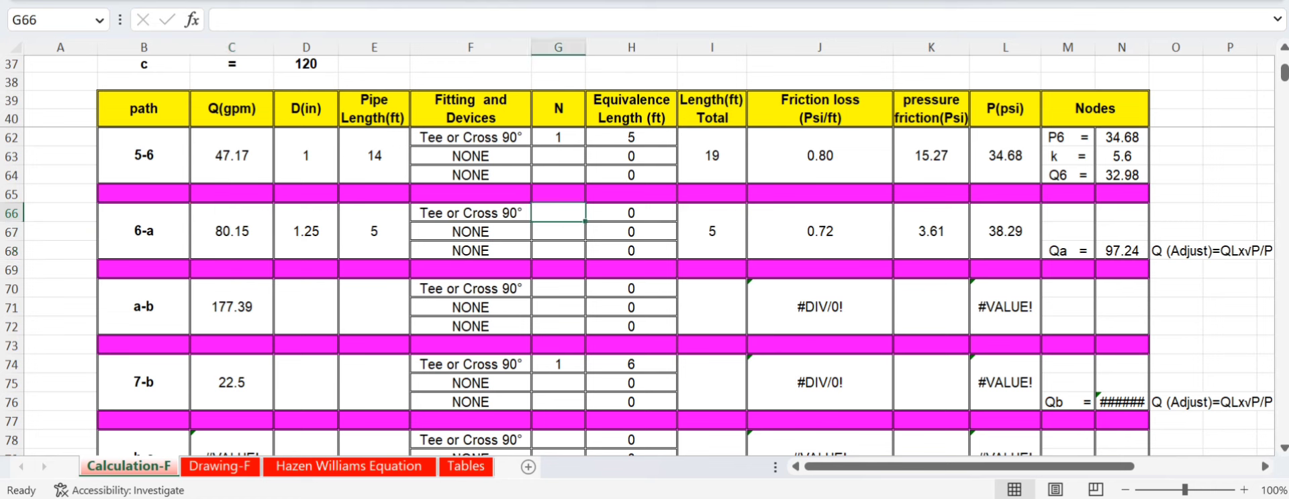
text(1)
key(Tab)
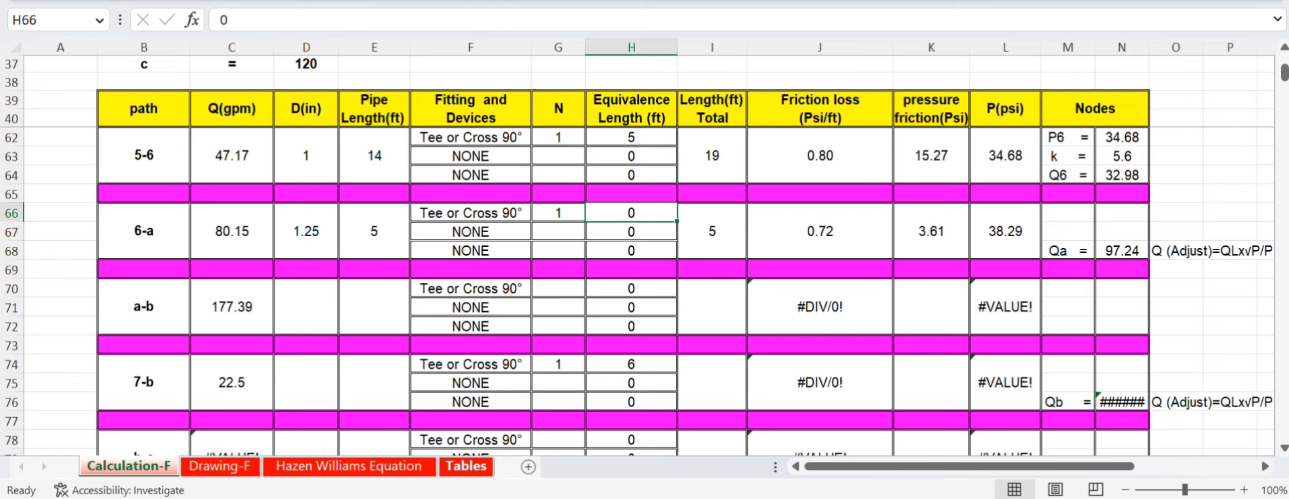
click(466, 465)
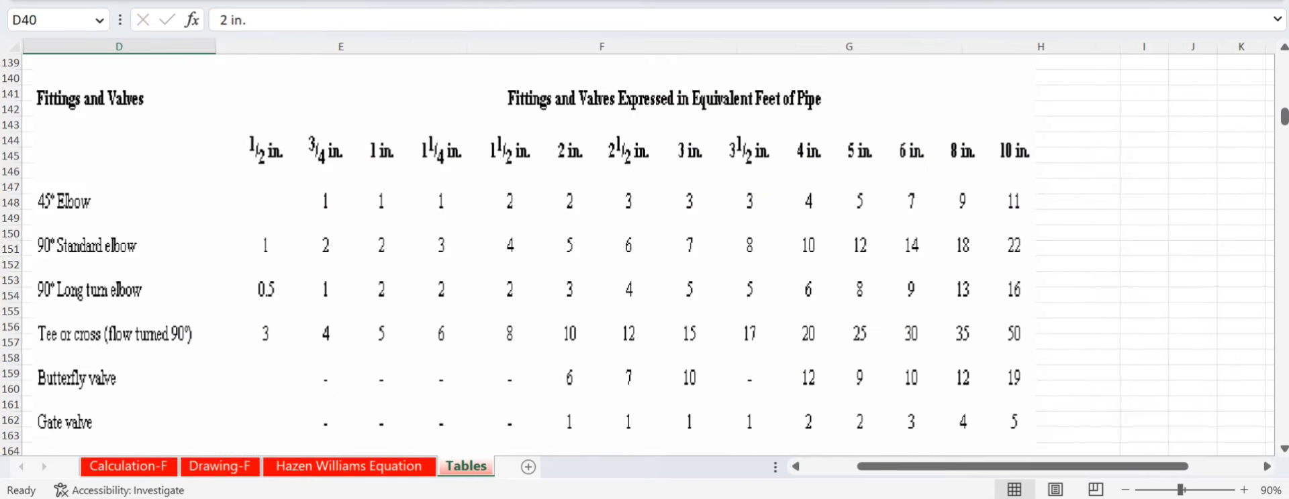
click(128, 466)
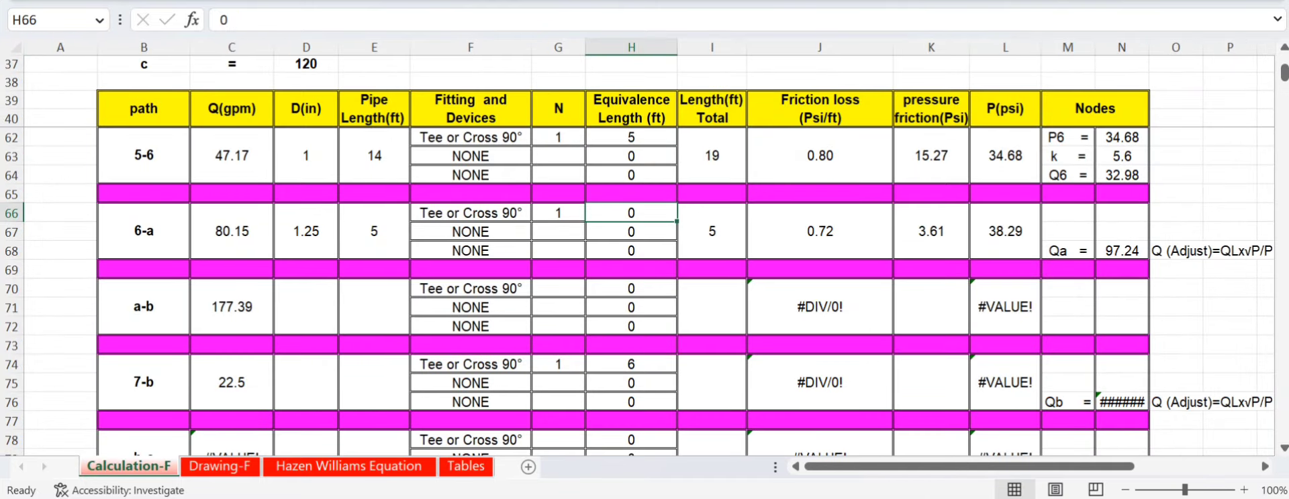
text(6)
key(Return)
key(Return)
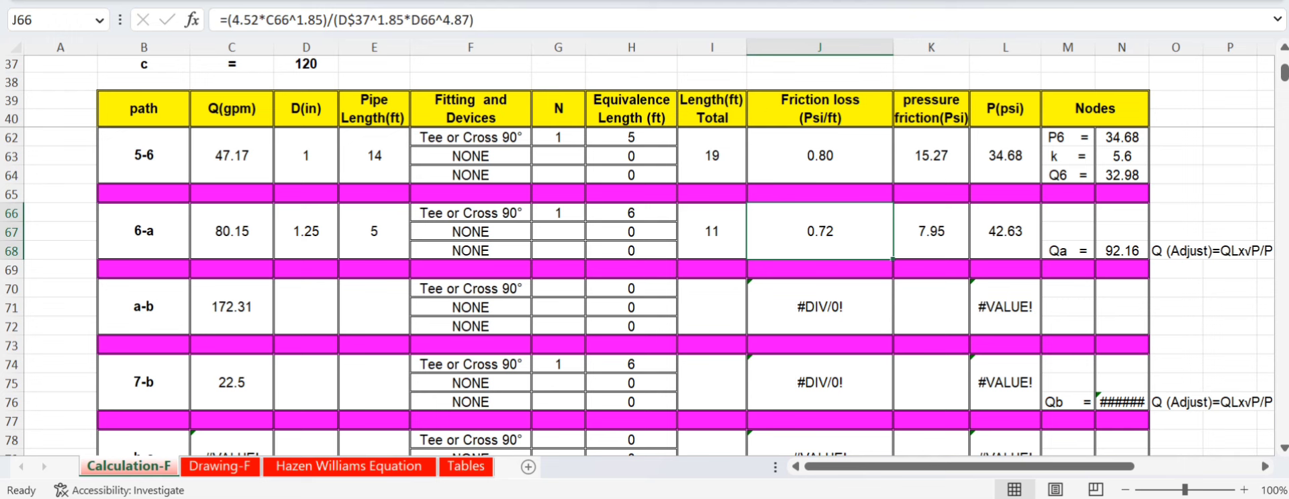
- Review path 6-a's friction pressure and total pressure formulas and check node a on Drawing-F
click(931, 231)
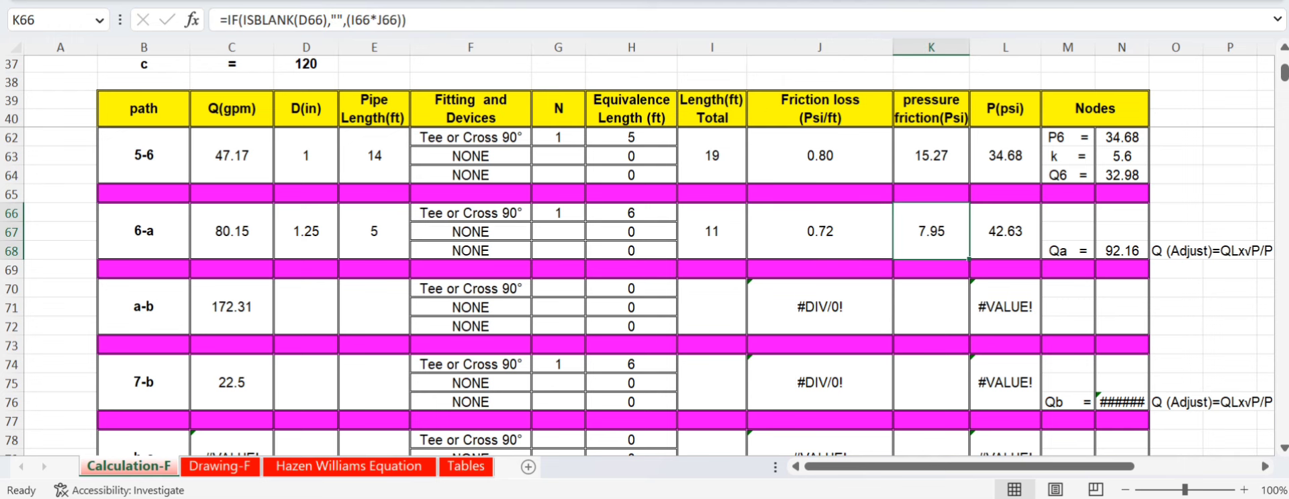
click(1005, 232)
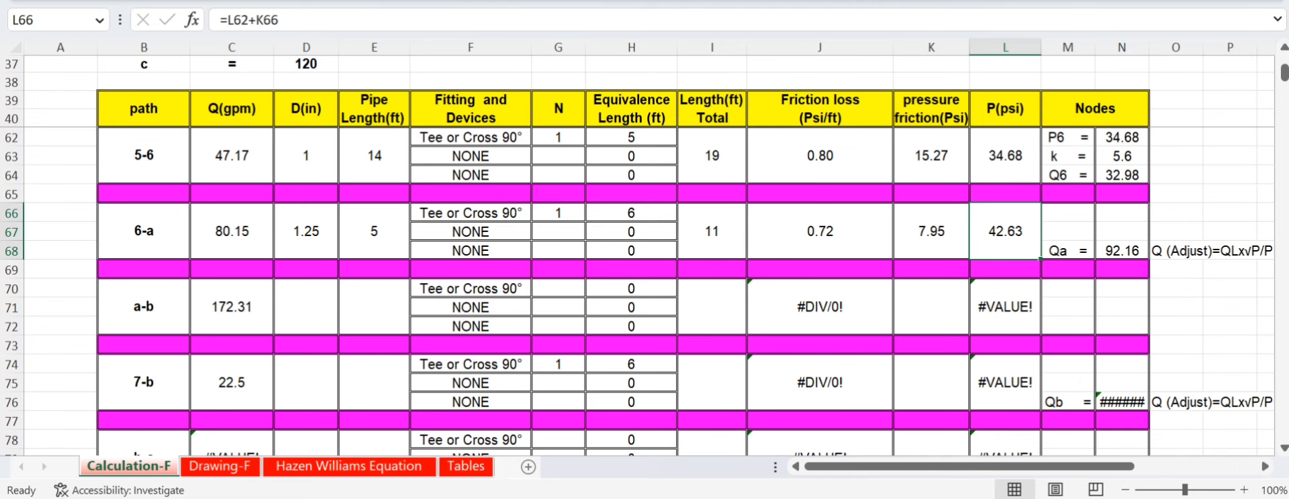
click(220, 466)
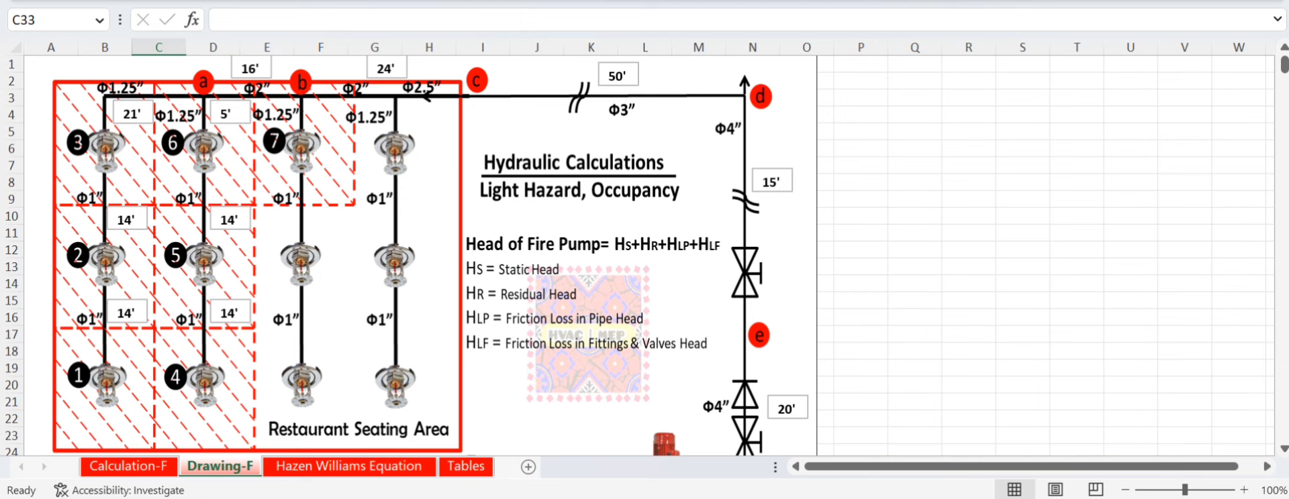
click(129, 467)
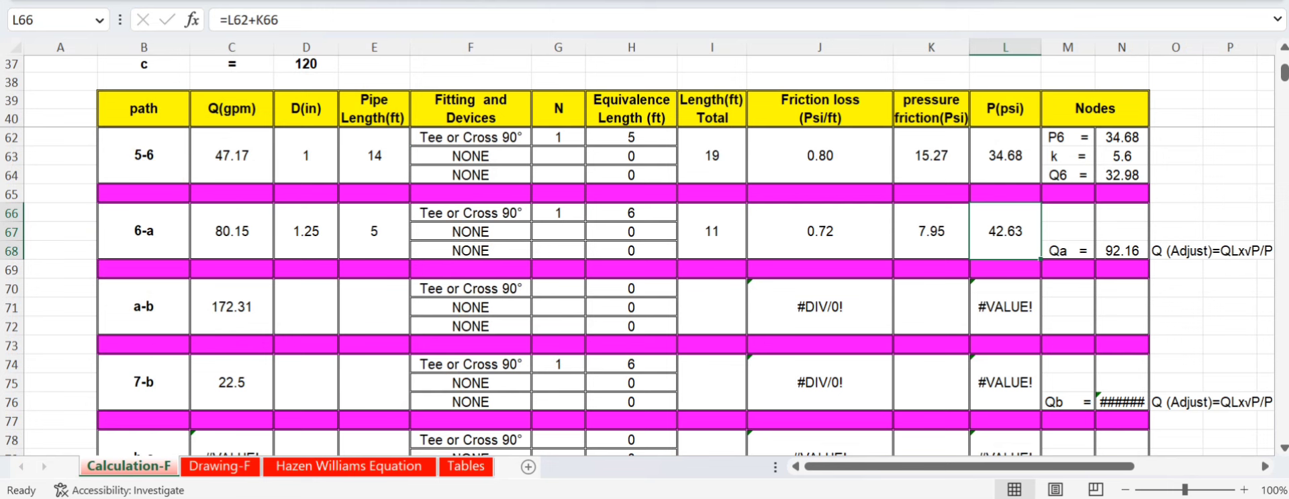
- Examine the adjusted flow formula for Qa at node a, tracing its path 3-a and 6-a references and checking Drawing-F
click(1120, 251)
double_click(1133, 251)
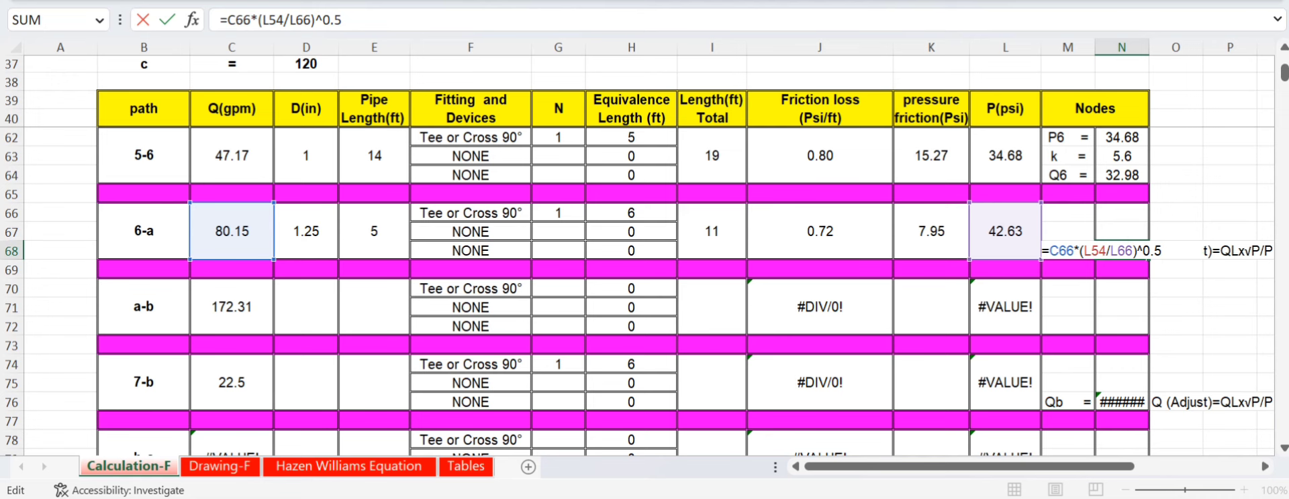
scroll(671, 289, up, 3)
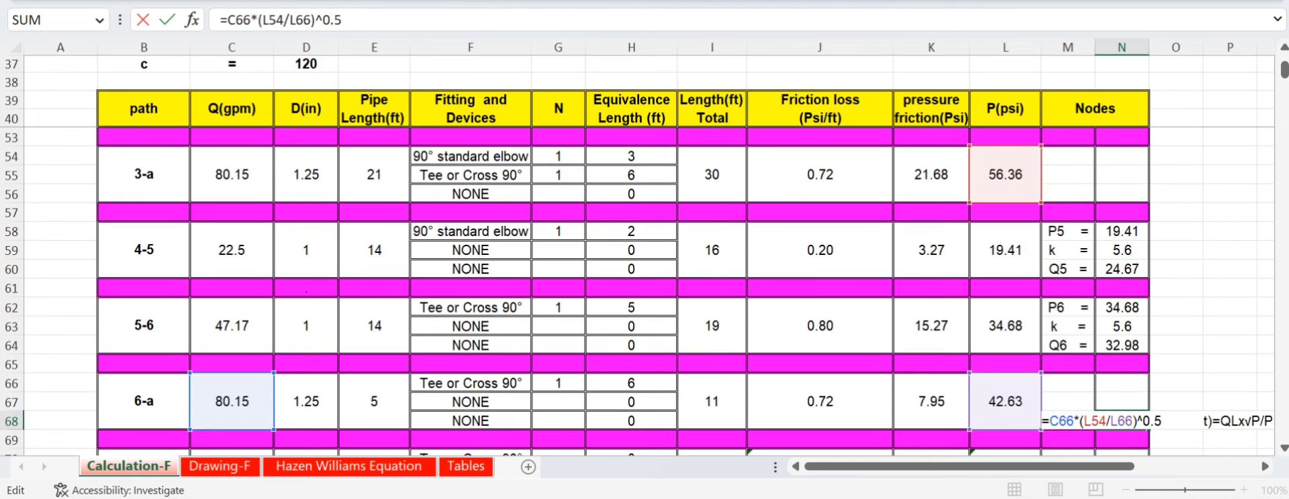
scroll(636, 292, up, 1)
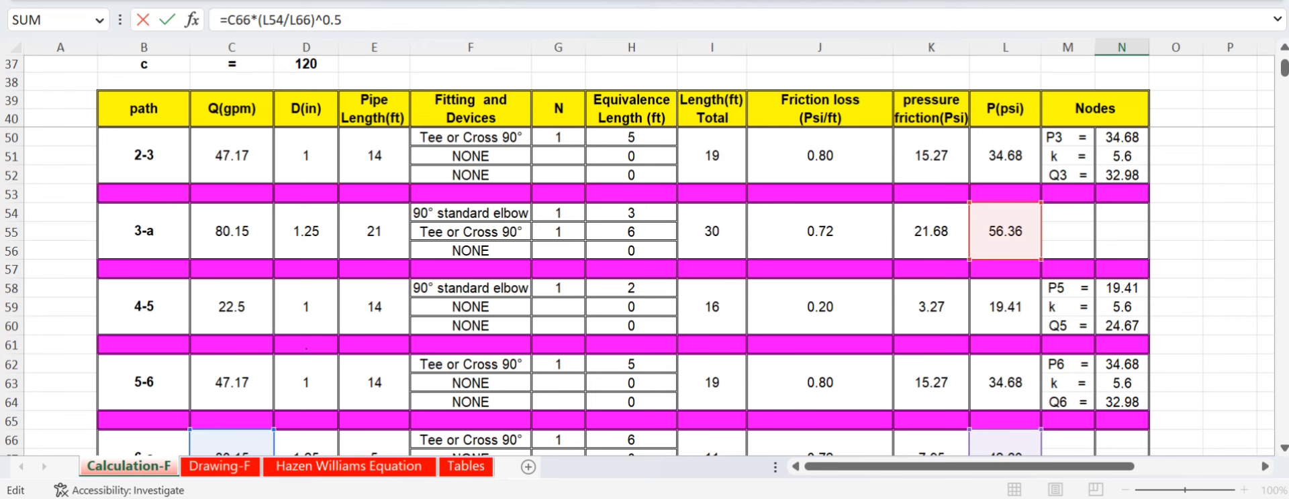
click(220, 465)
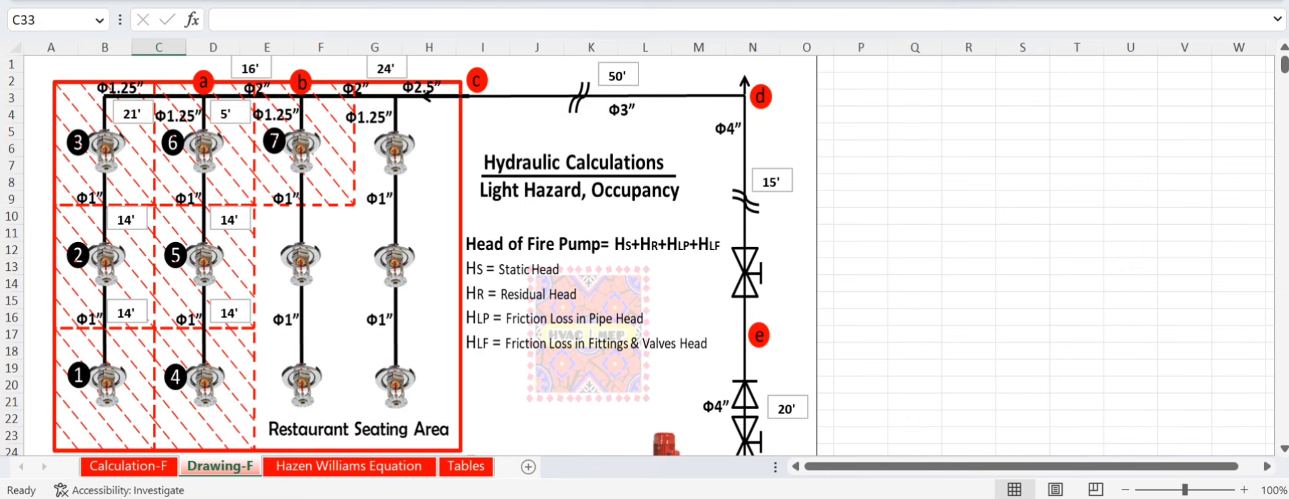
click(129, 466)
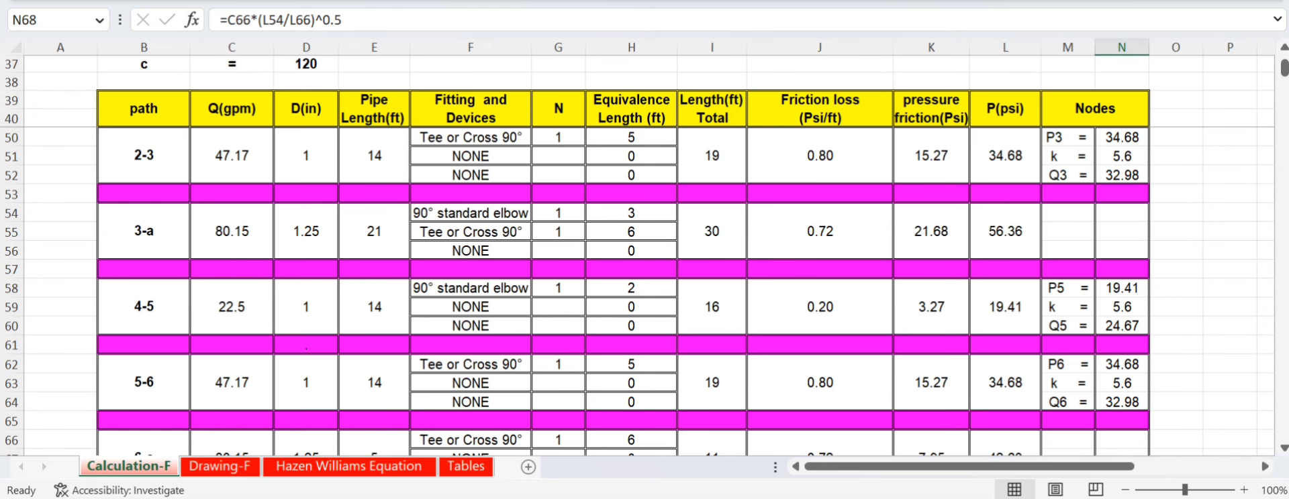
scroll(636, 292, down, 2)
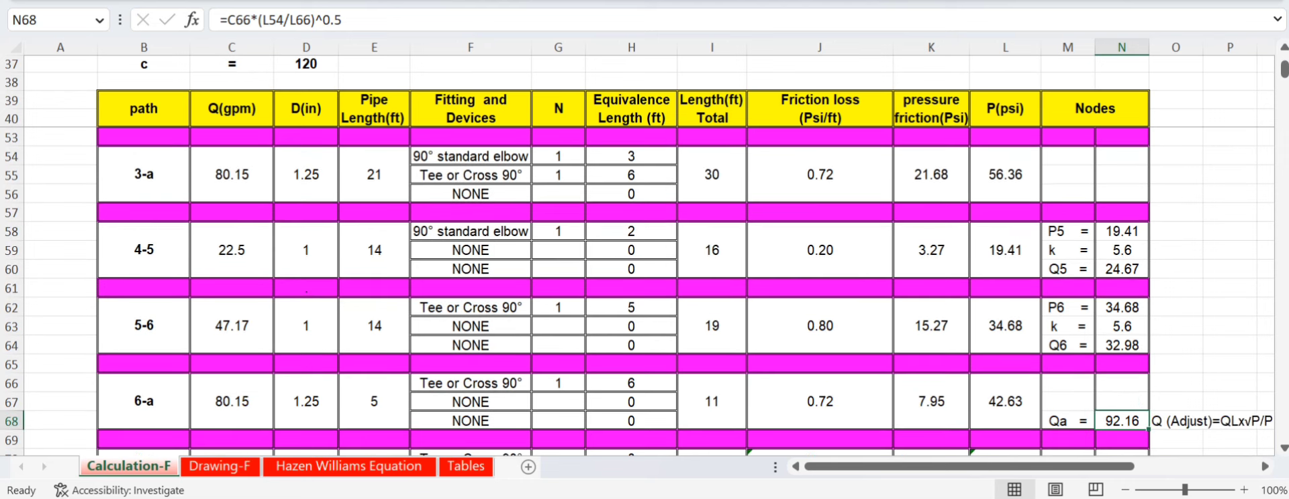
key(F2)
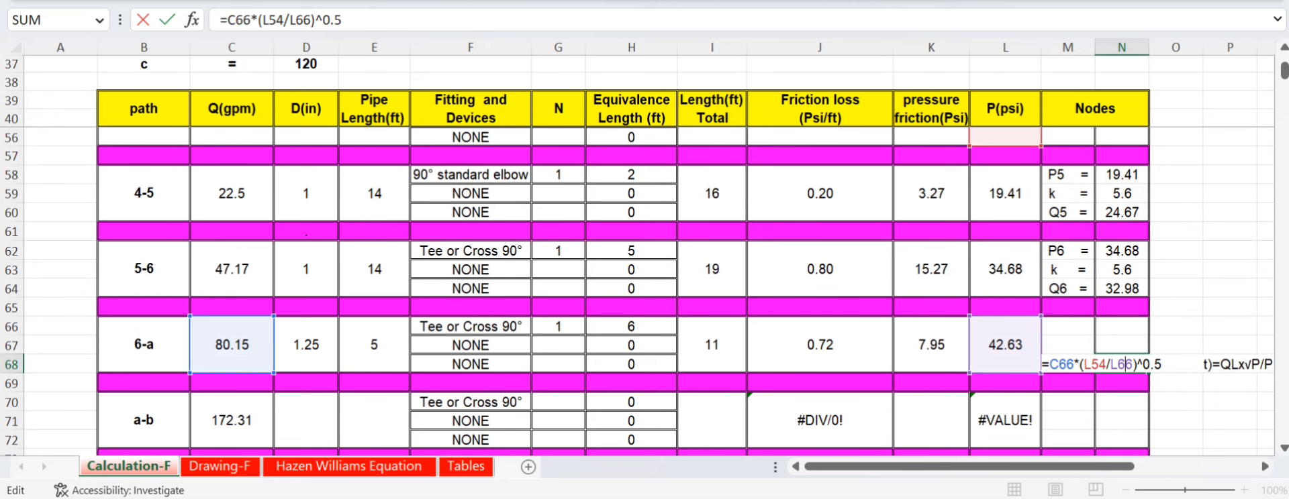
scroll(637, 292, up, 1)
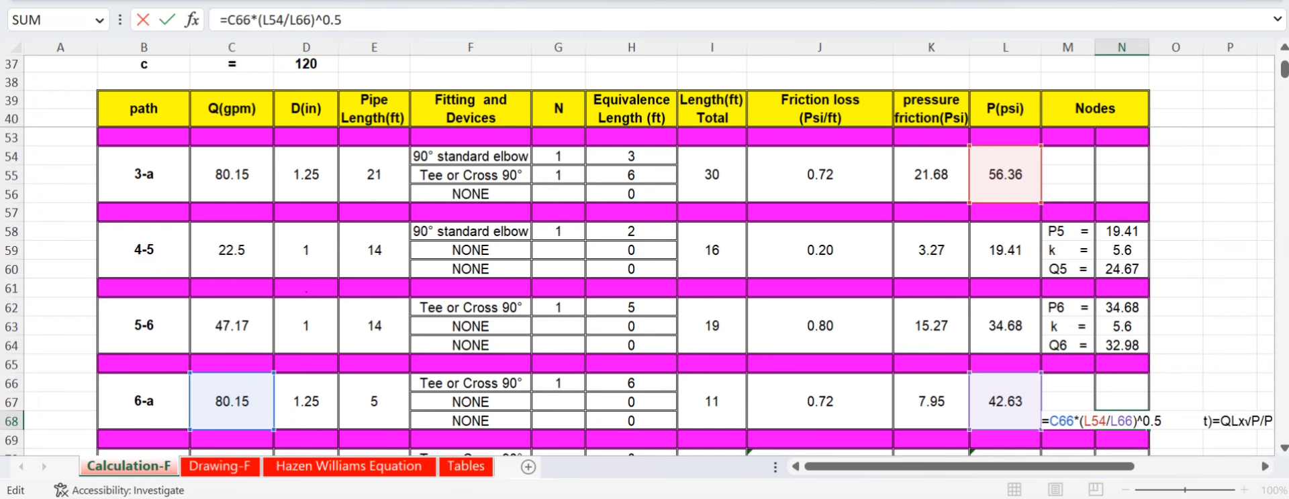
scroll(637, 292, down, 1)
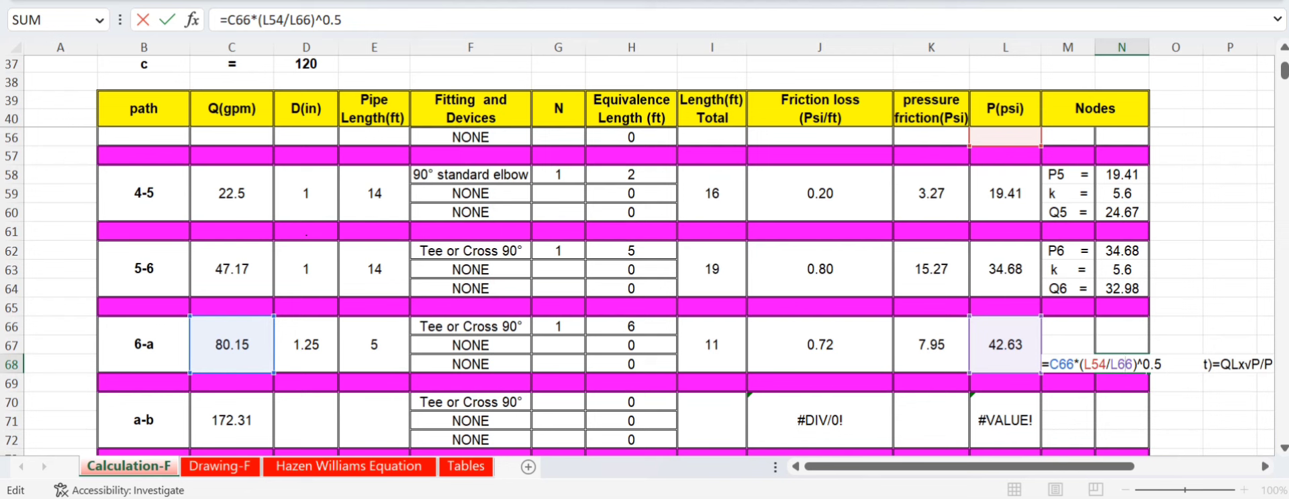
click(1175, 402)
click(1122, 364)
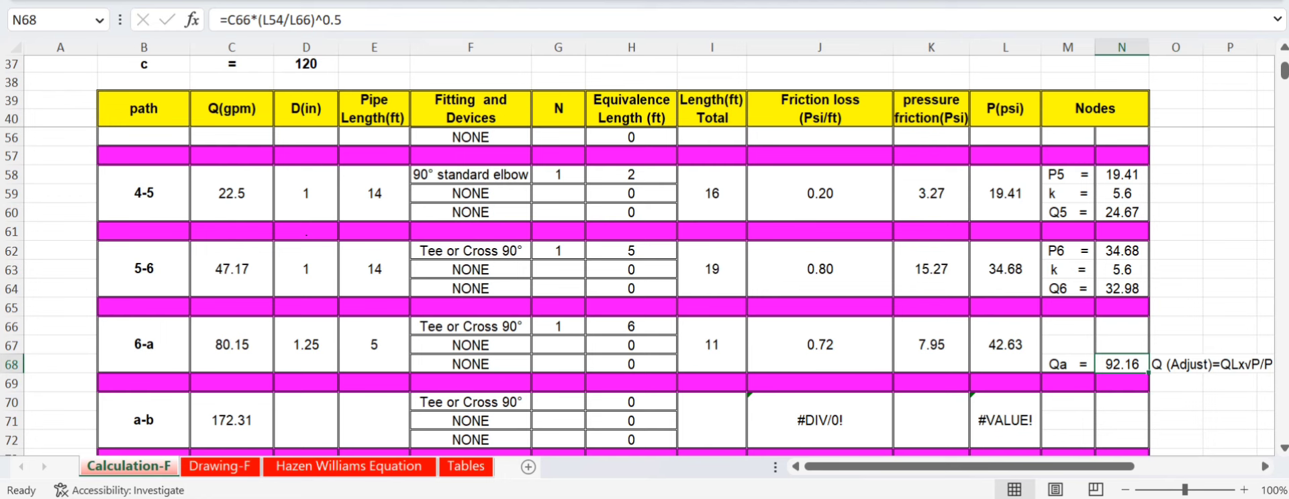
- Compare the node a adjusted flow with the branches meeting at node a on Drawing-F and locate path a-b in the calculation table
click(220, 466)
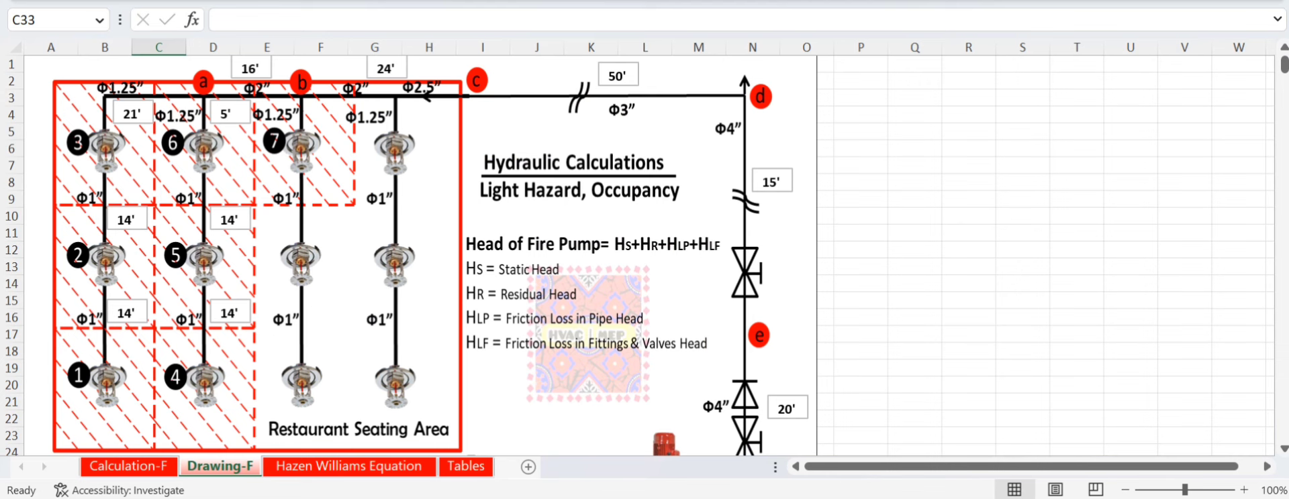
click(127, 466)
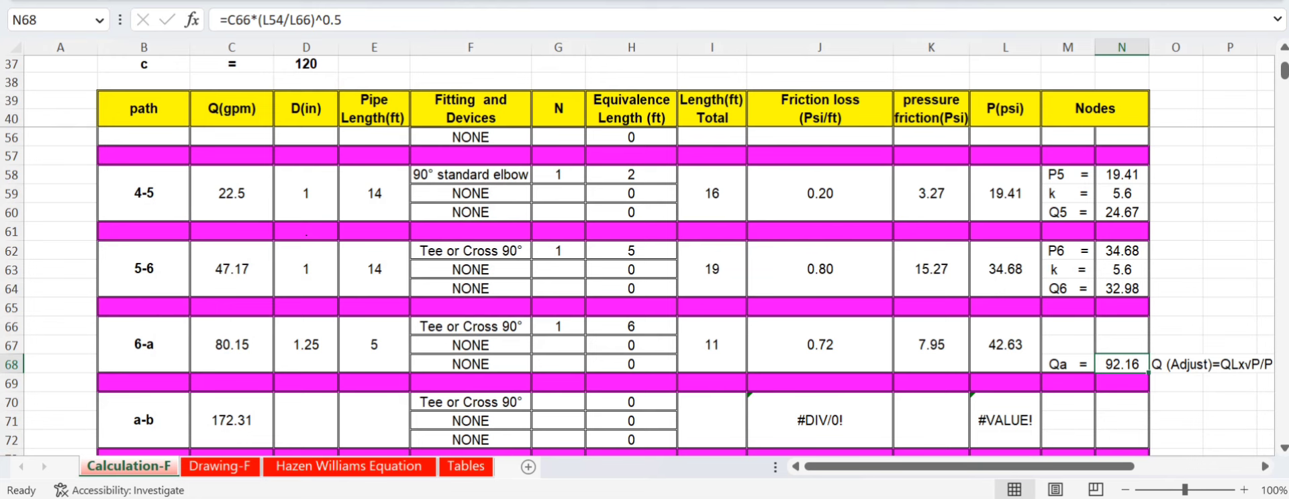
click(220, 466)
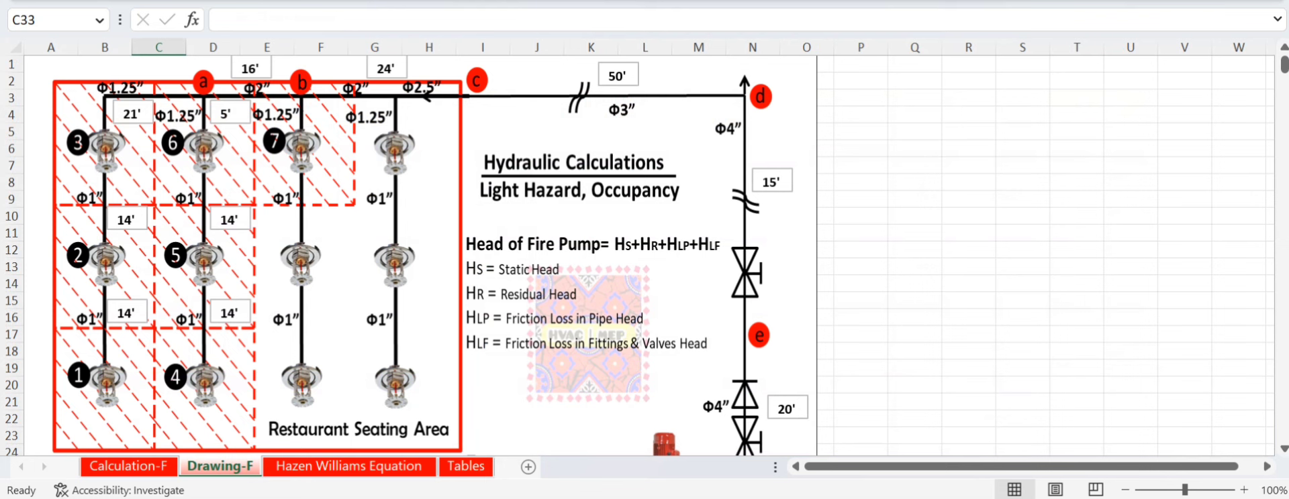
click(127, 466)
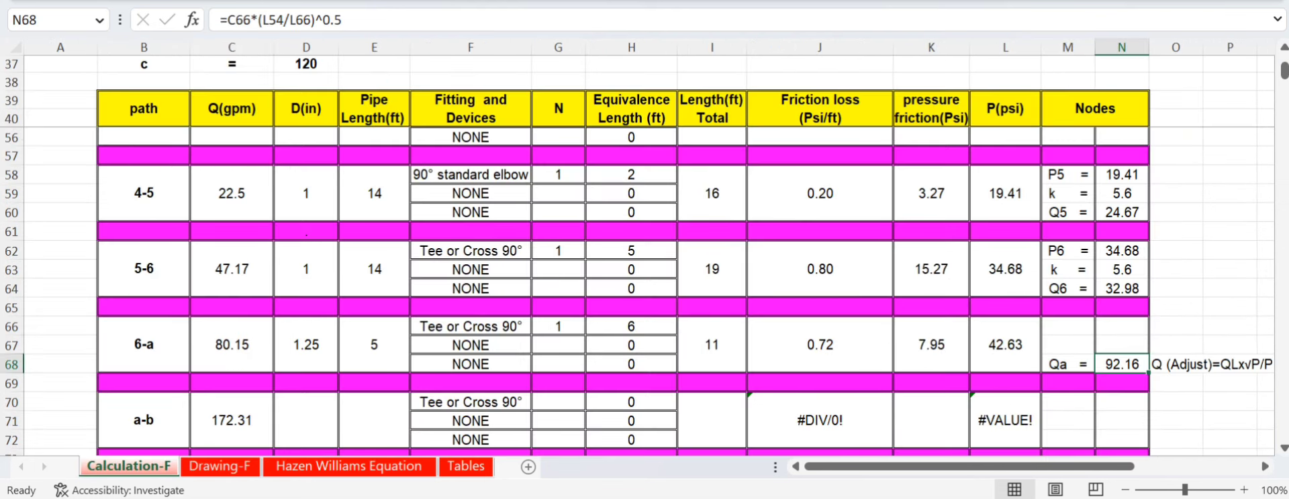
scroll(636, 291, down, 2)
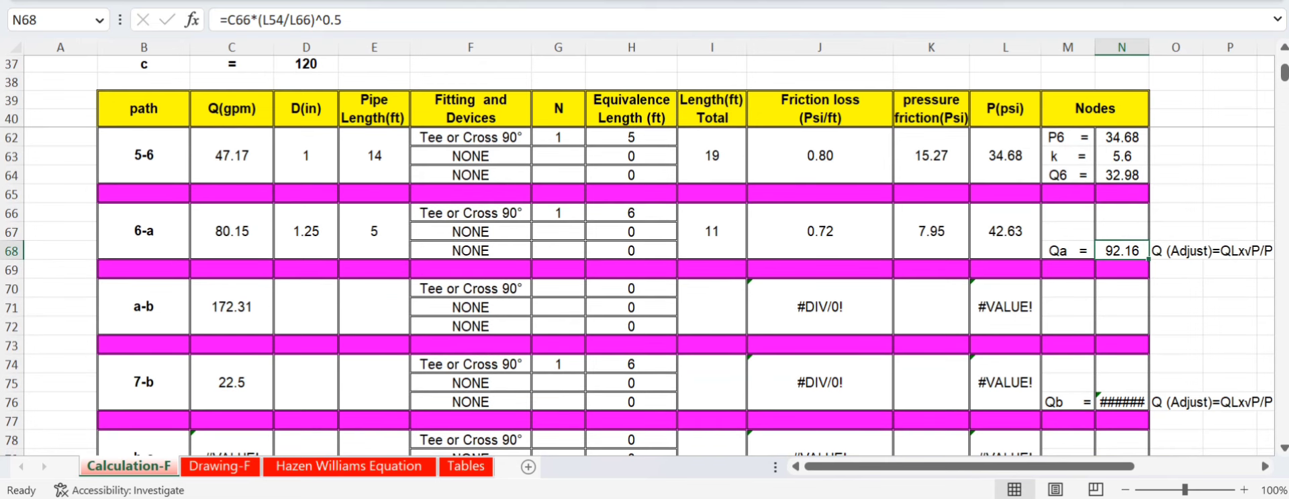
scroll(636, 292, down, 1)
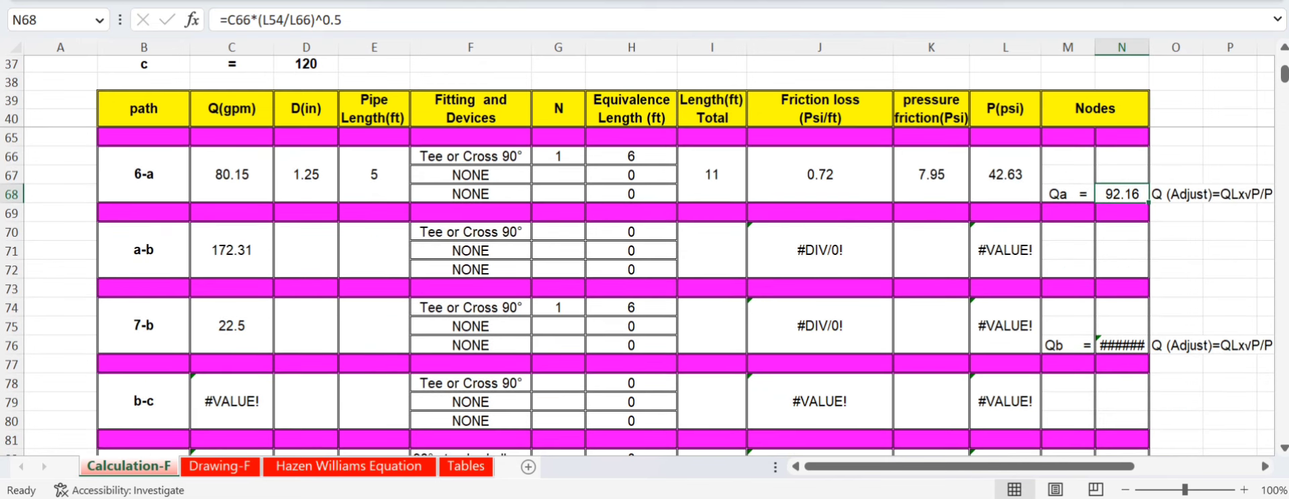
click(220, 466)
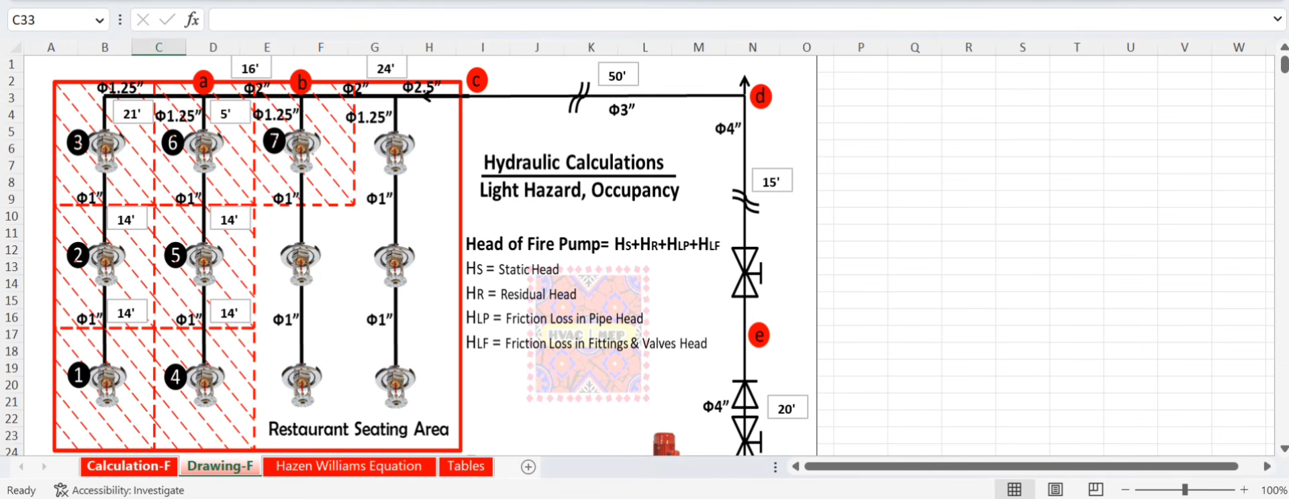
click(129, 467)
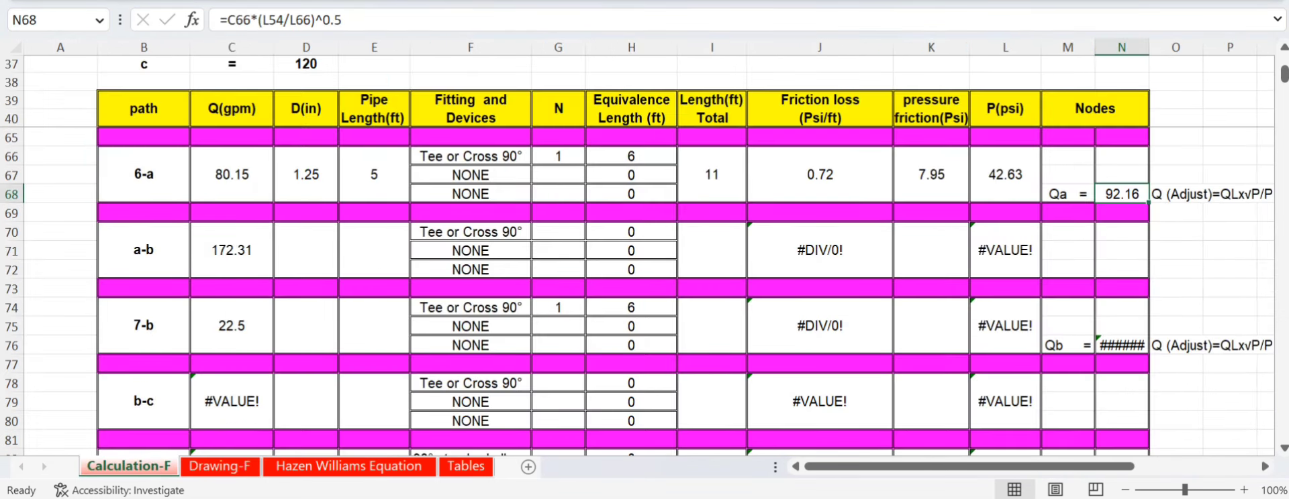
- Review path a-b's flow formula, tracing its sources to path 3-a's flow and Qa, and check node a on Drawing-F
click(232, 251)
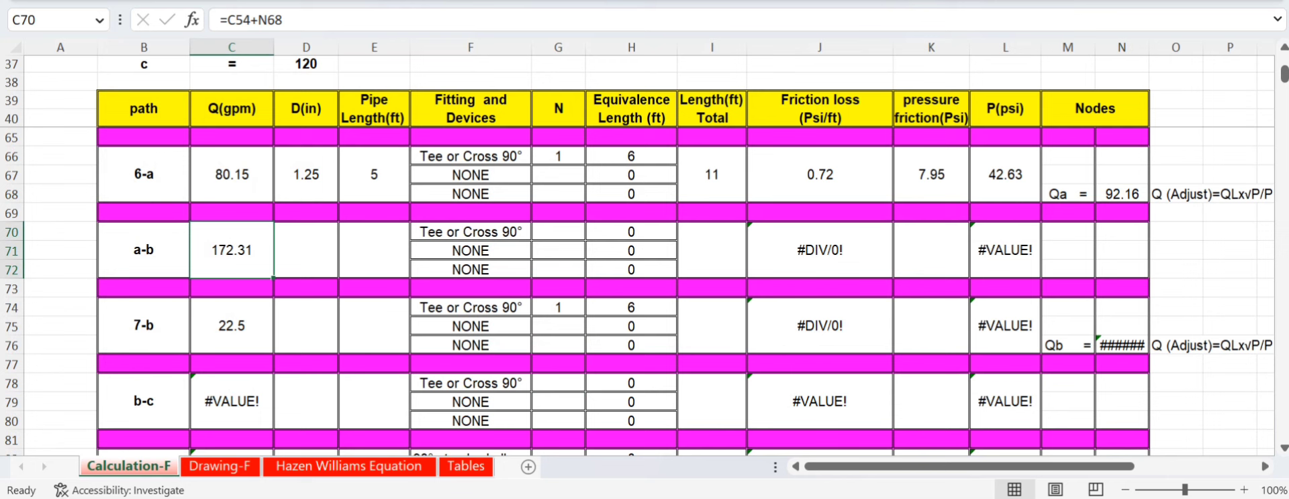
click(1121, 194)
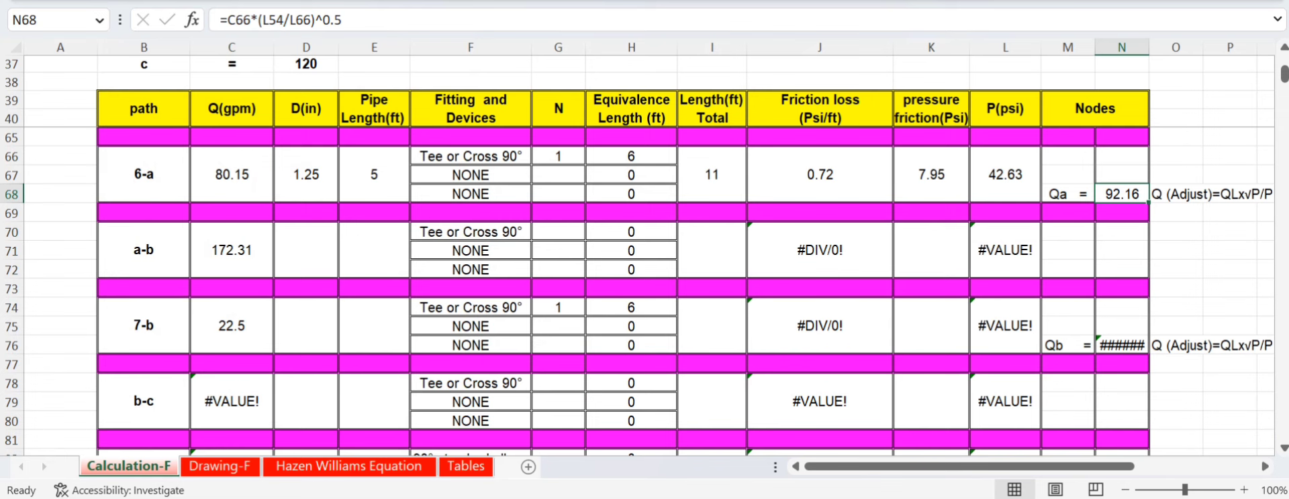
click(232, 250)
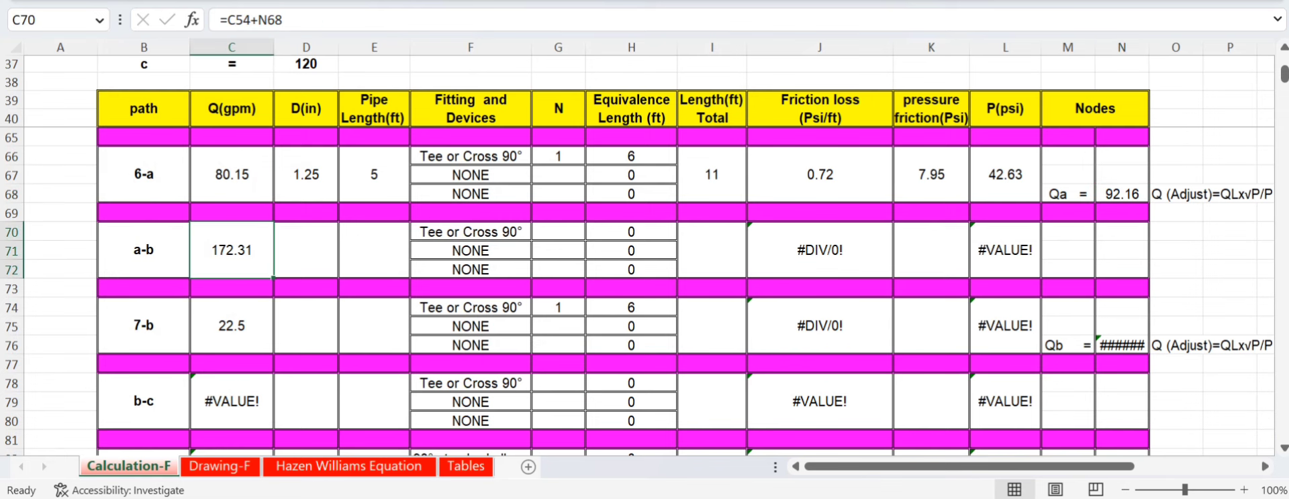
scroll(636, 292, up, 4)
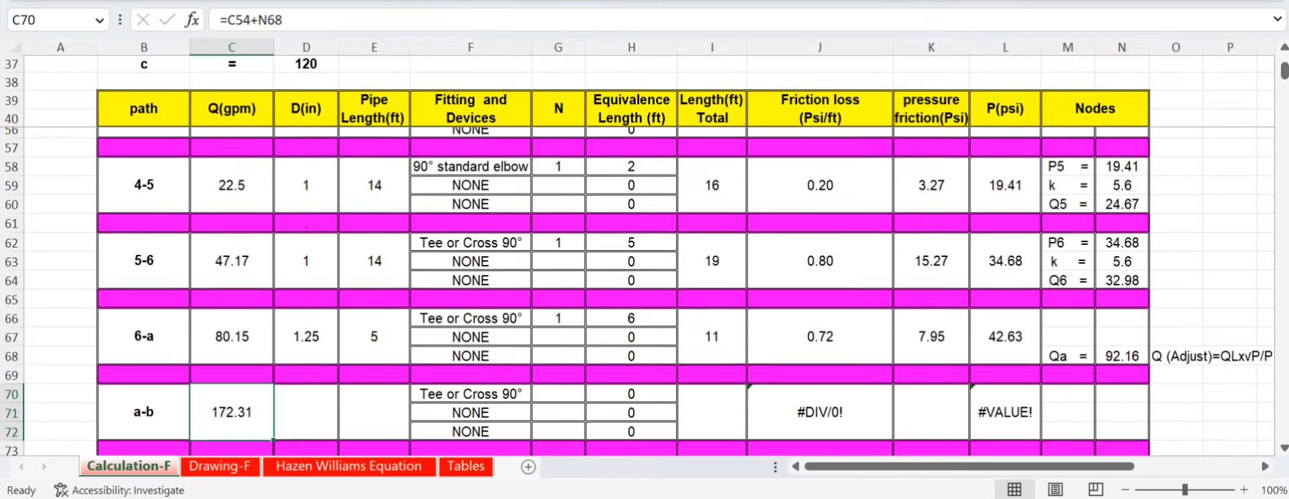
scroll(637, 292, up, 1)
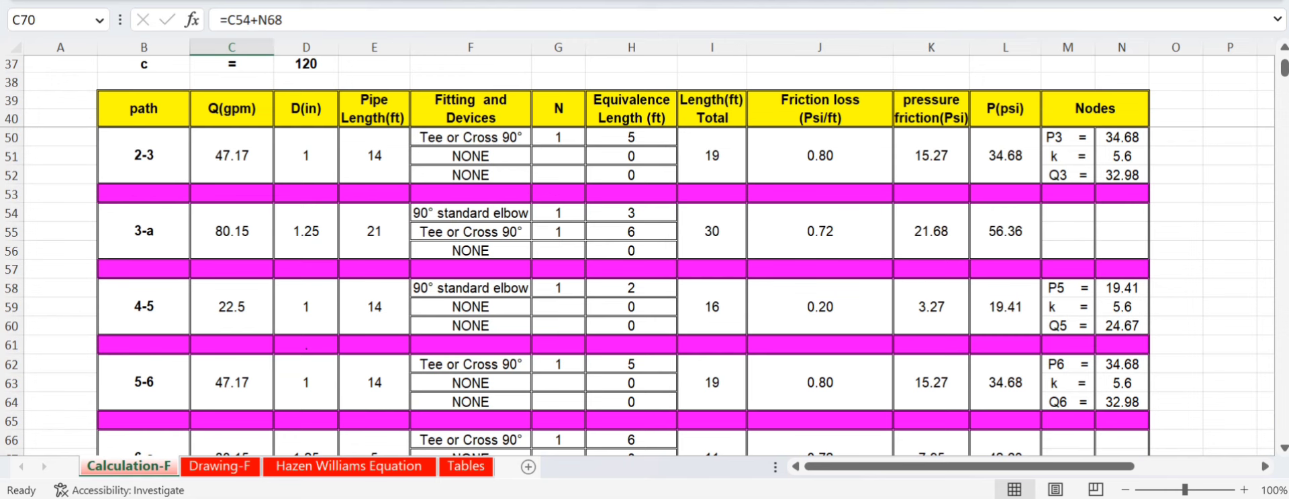
scroll(649, 292, down, 7)
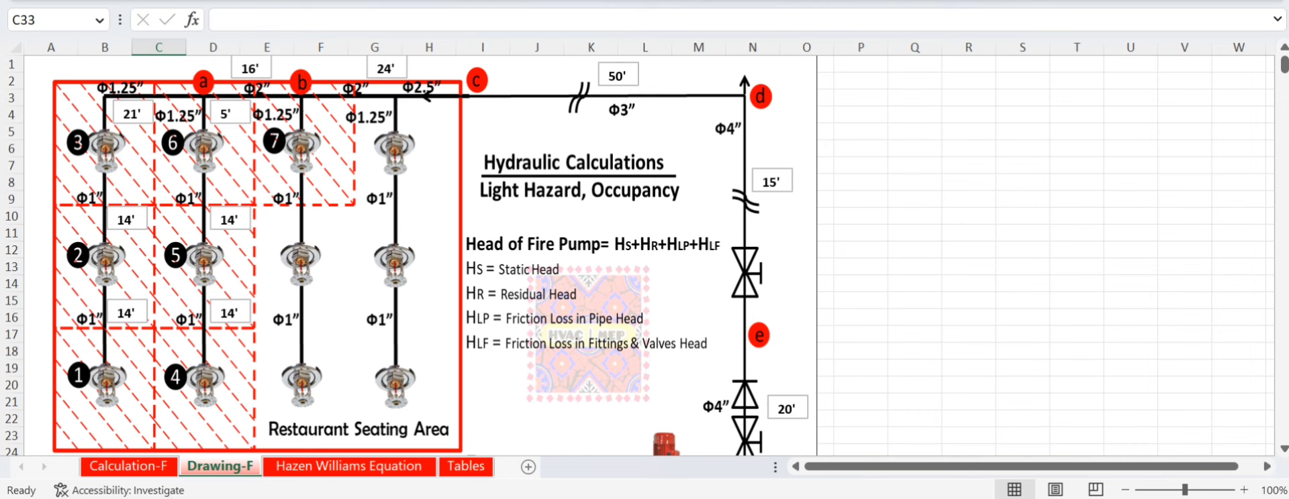
key(ctrl+Page_Up)
scroll(636, 292, up, 3)
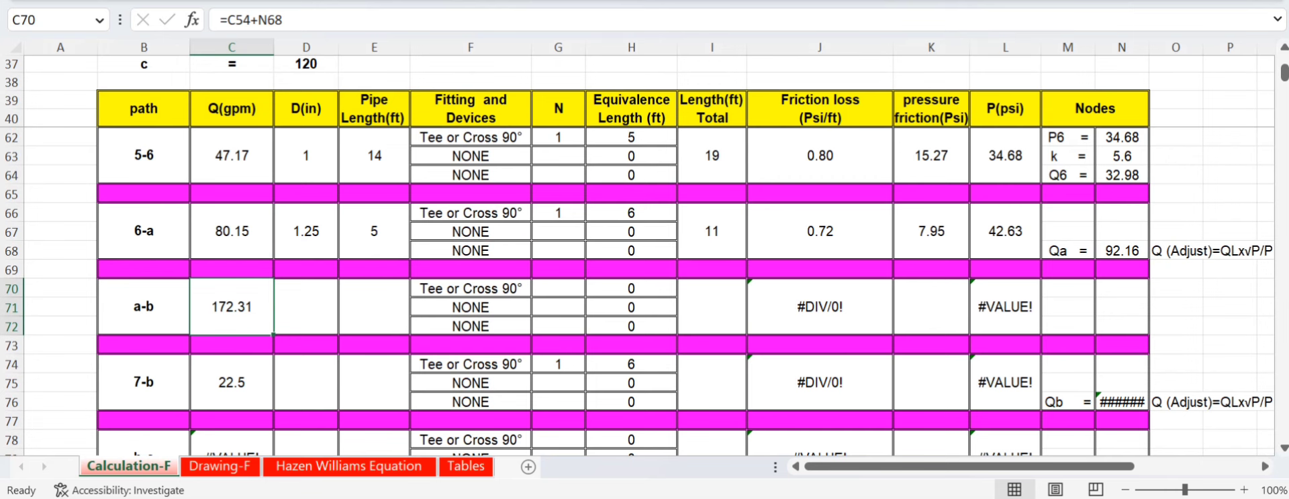
- Check the segment from node a to node b on Drawing-F and enter a 2 in. diameter and 16 ft pipe length for path a-b
click(220, 467)
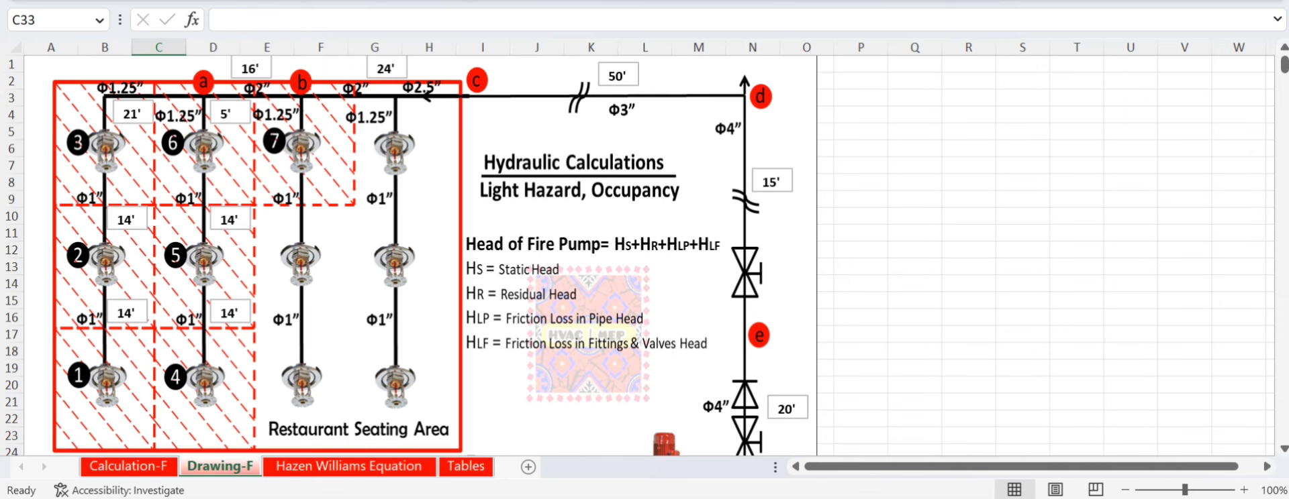
key(ctrl+Page_Up)
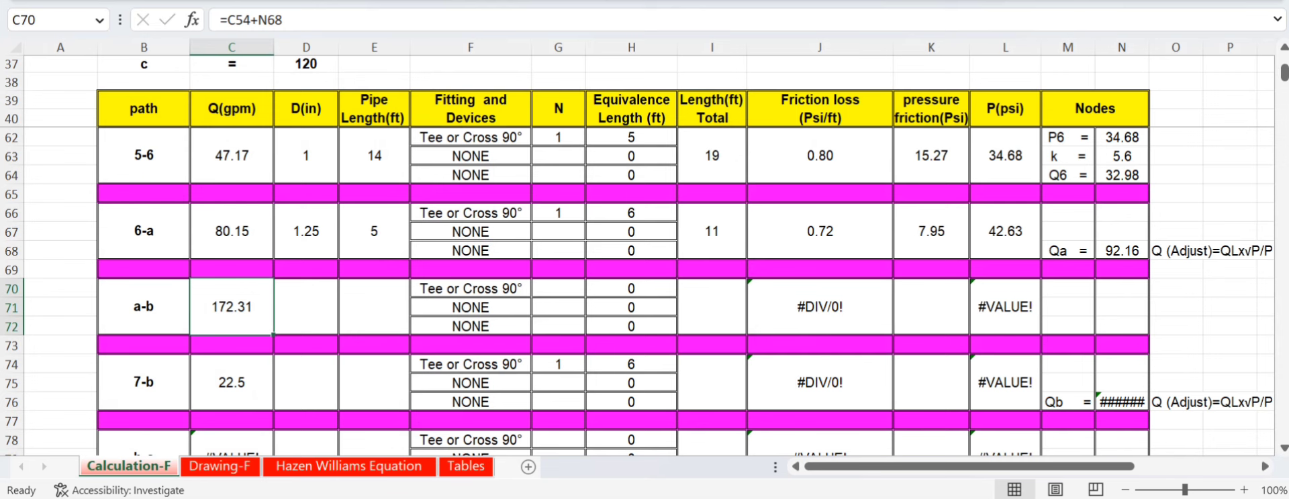
key(ctrl+Page_Down)
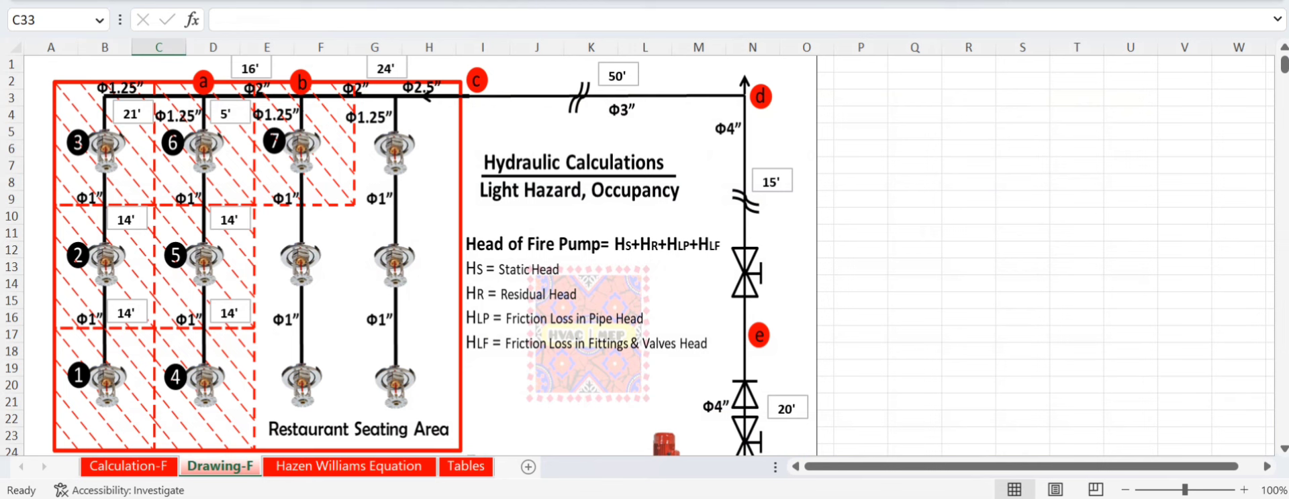
key(ctrl+Page_Up)
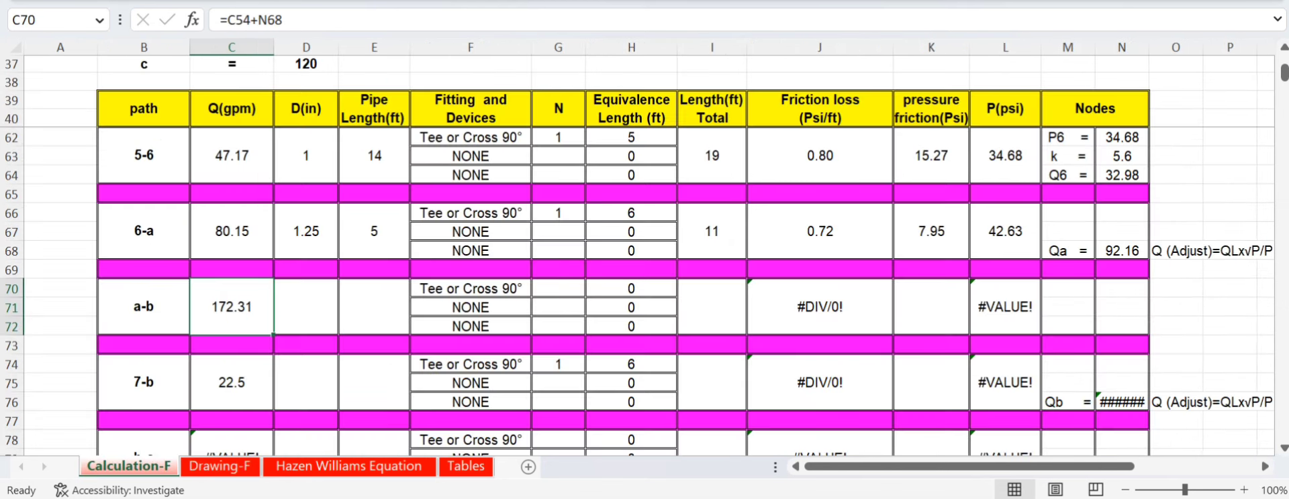
text(2)
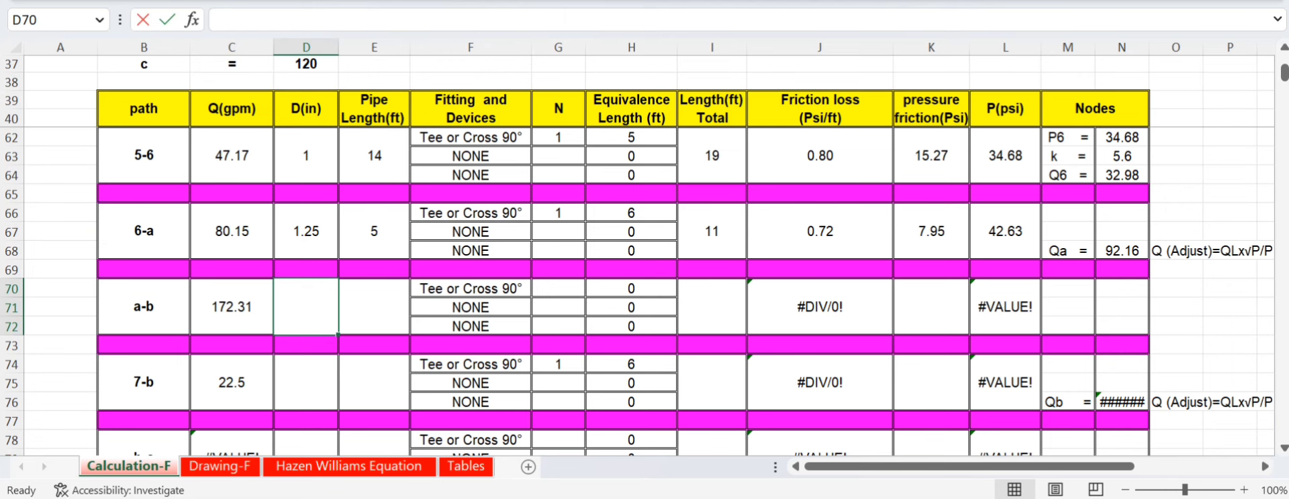
key(Tab)
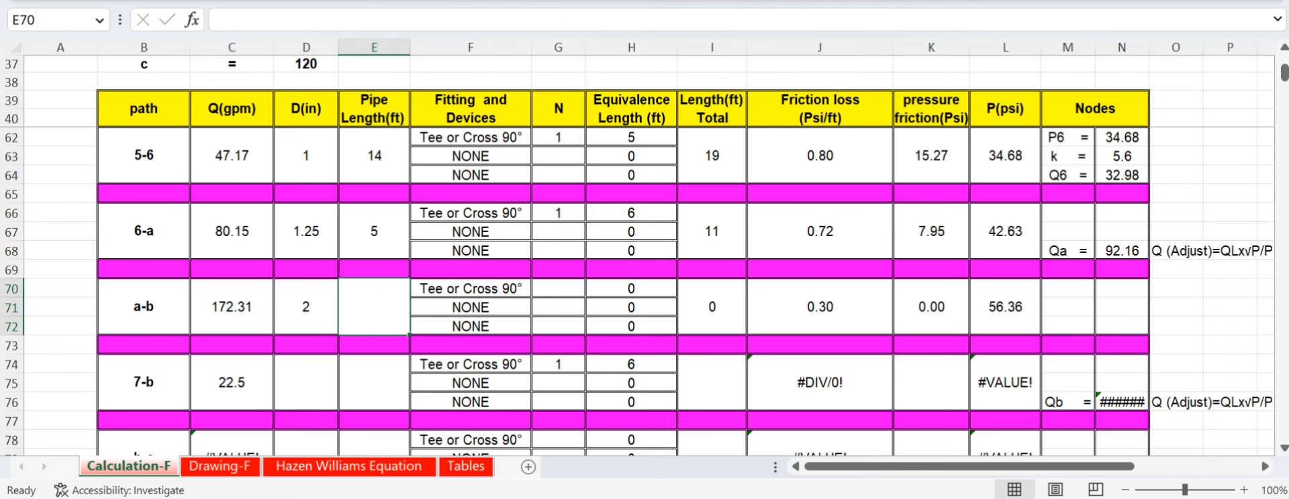
key(ctrl+Page_Down)
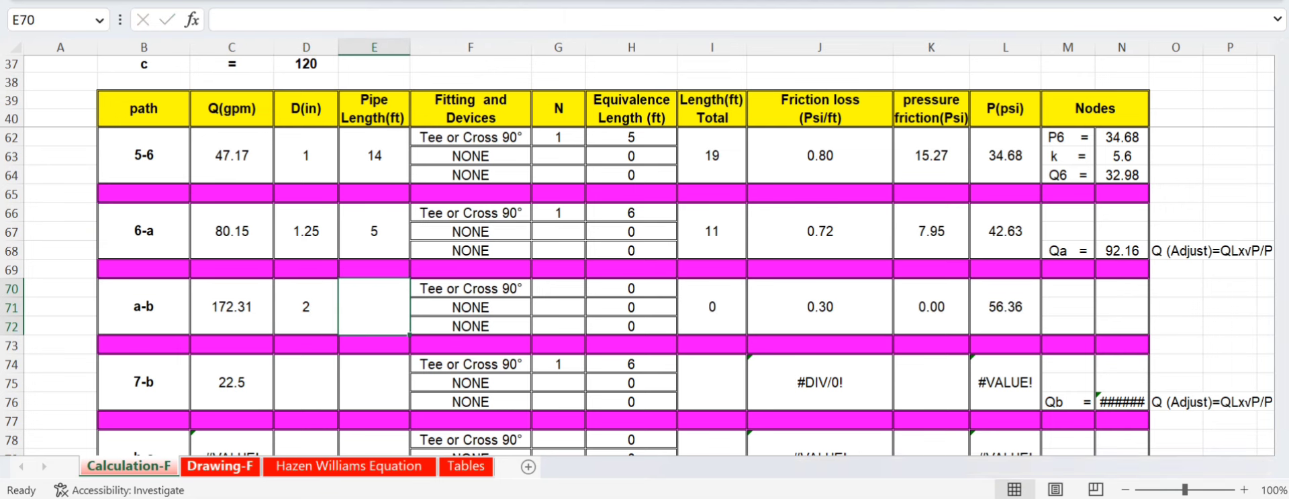
key(ctrl+Page_Up)
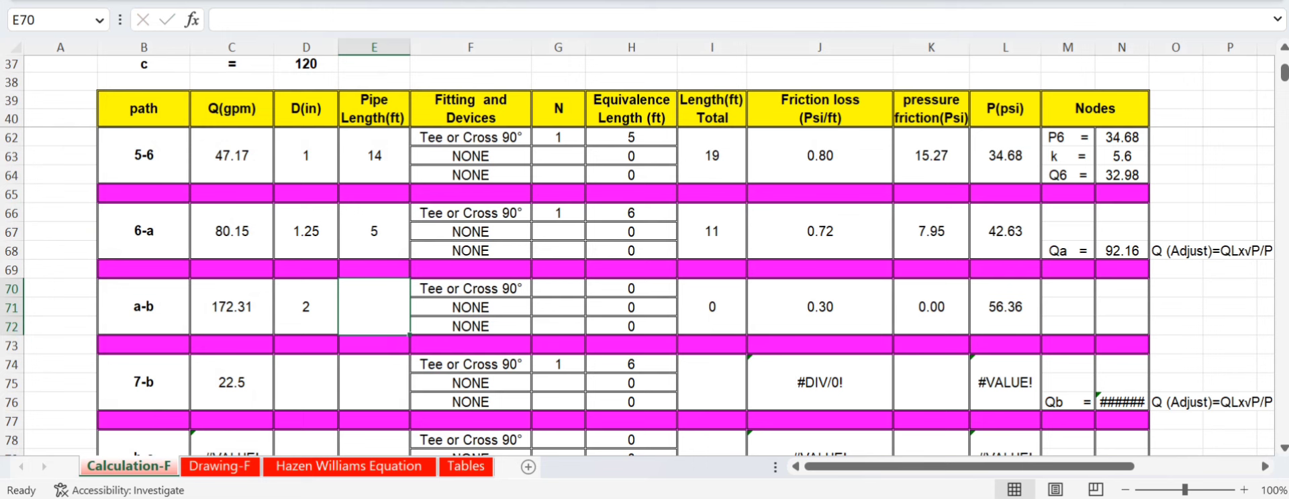
text(16)
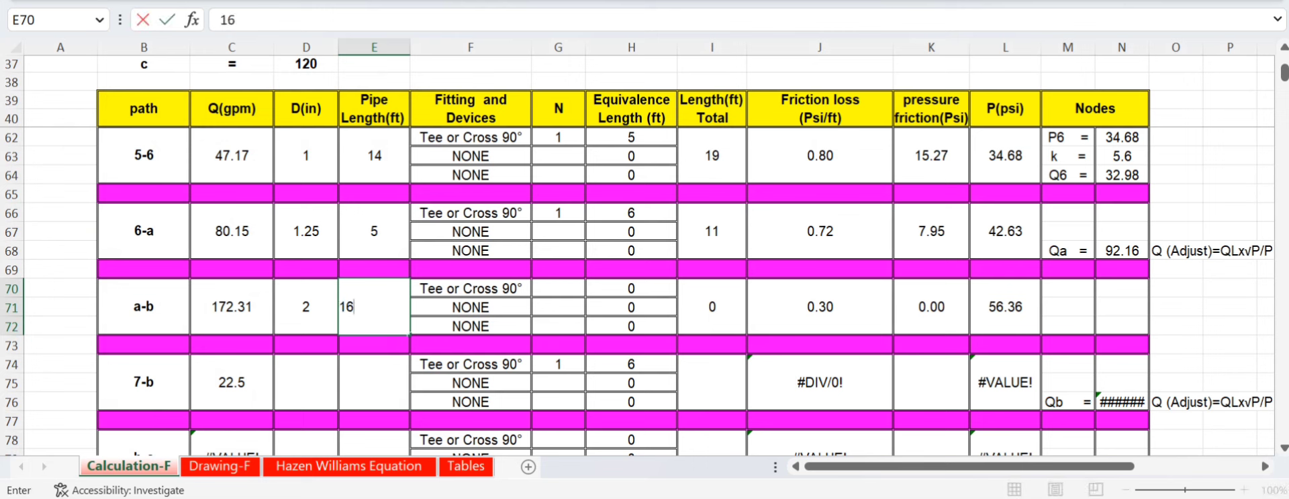
key(Return)
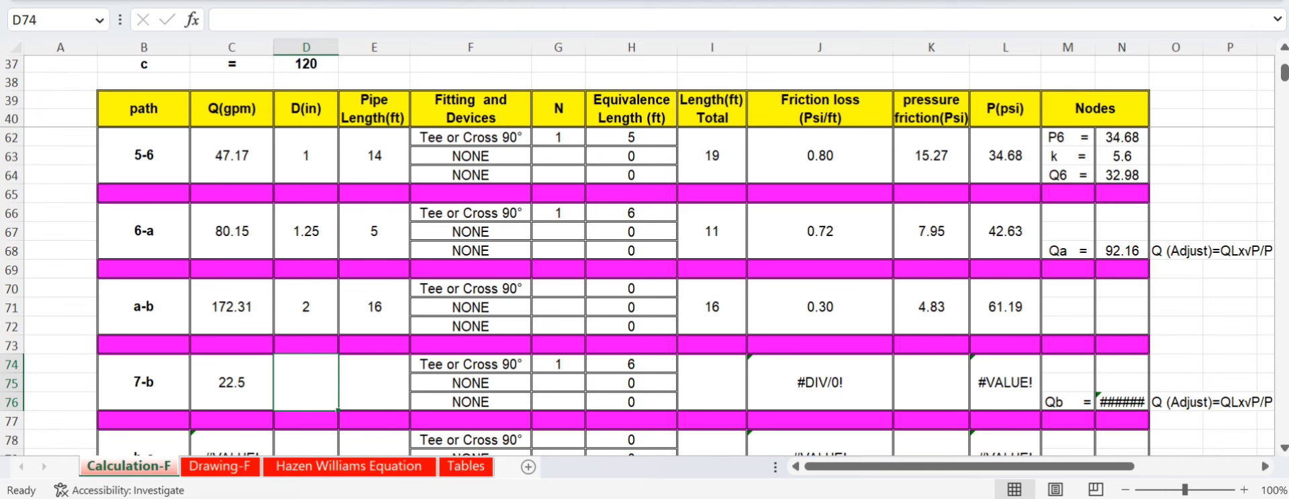
- Check node b on Drawing-F and enter a quantity of 1 for path a-b's Tee or Cross 90° fitting
key(ctrl+Page_Down)
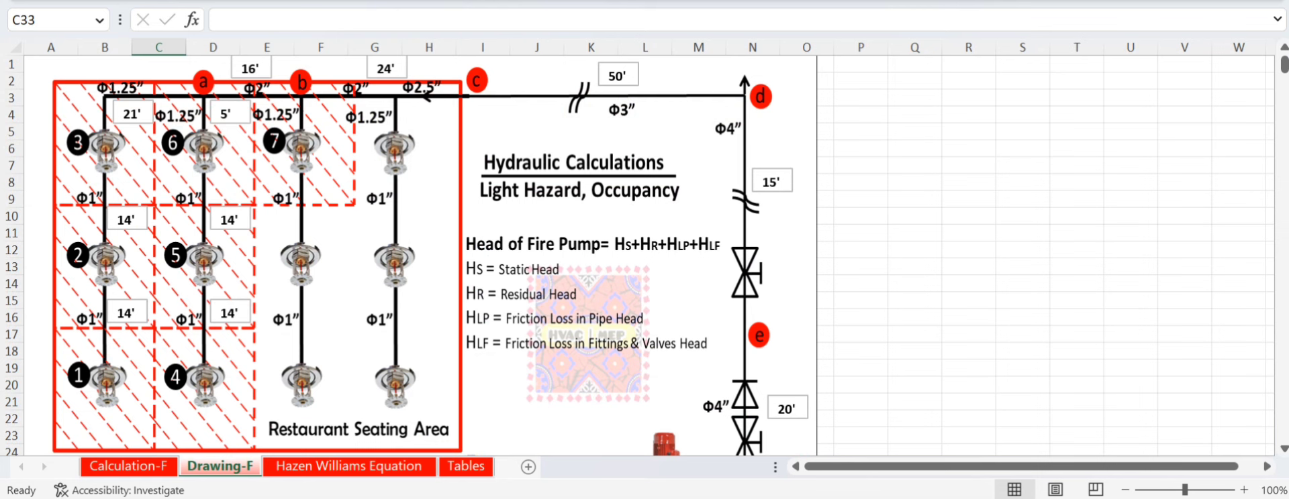
click(129, 466)
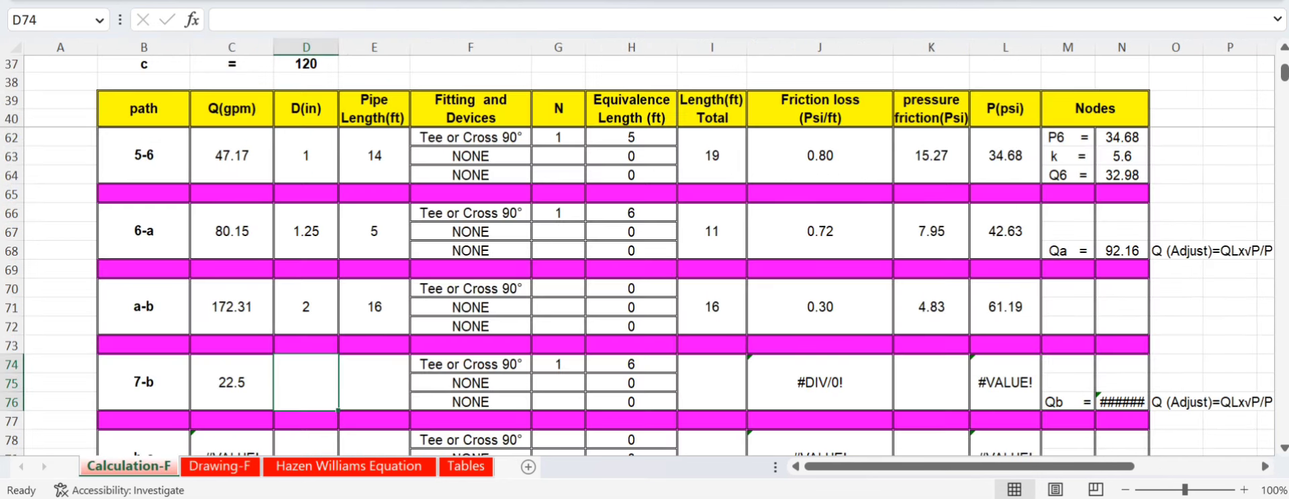
key(ctrl+Page_Down)
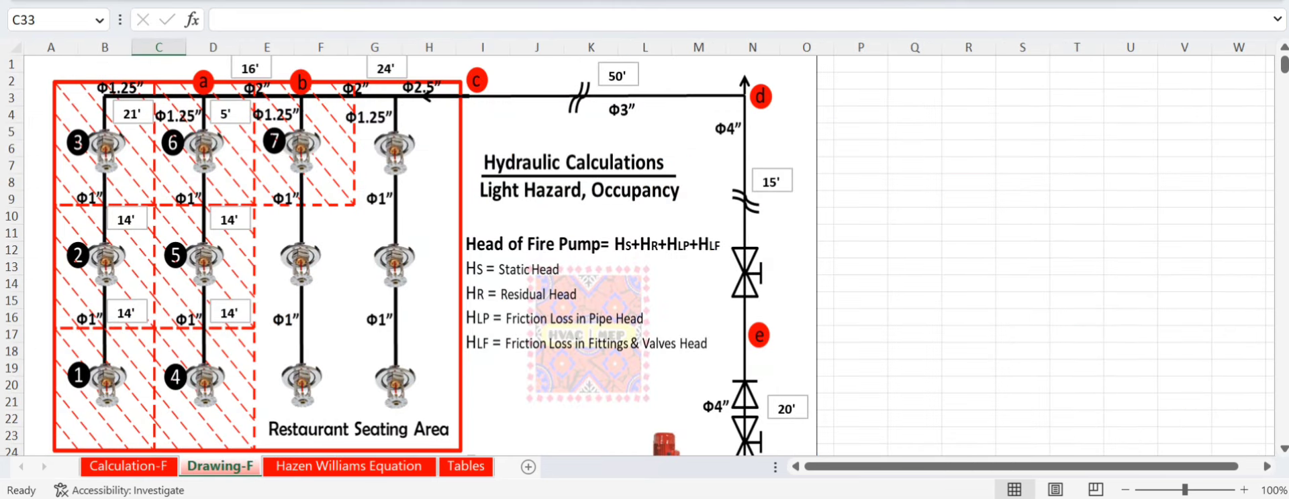
key(ctrl+Page_Up)
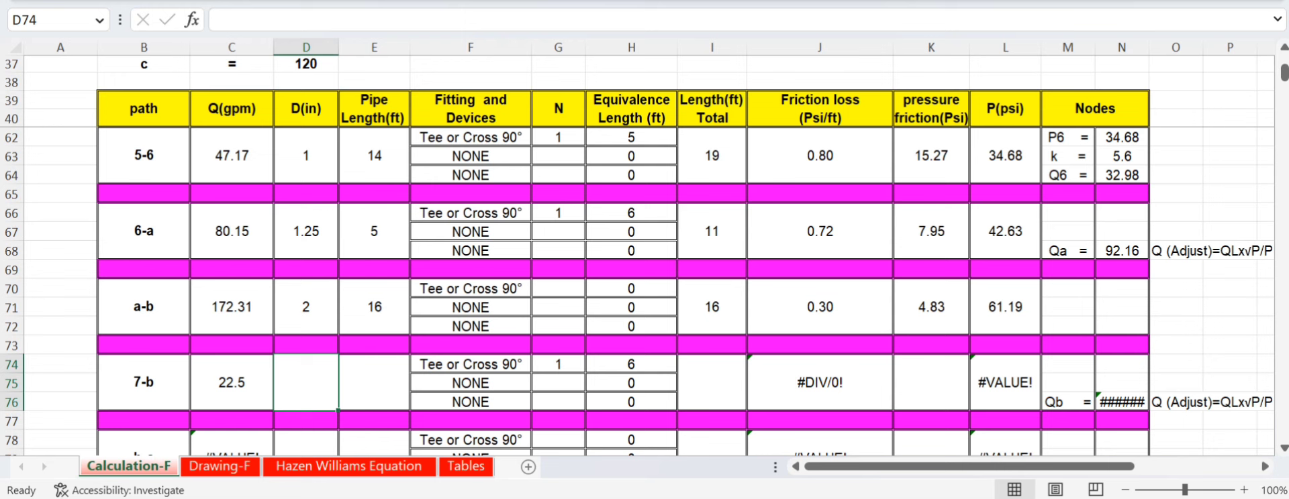
click(558, 289)
text(1)
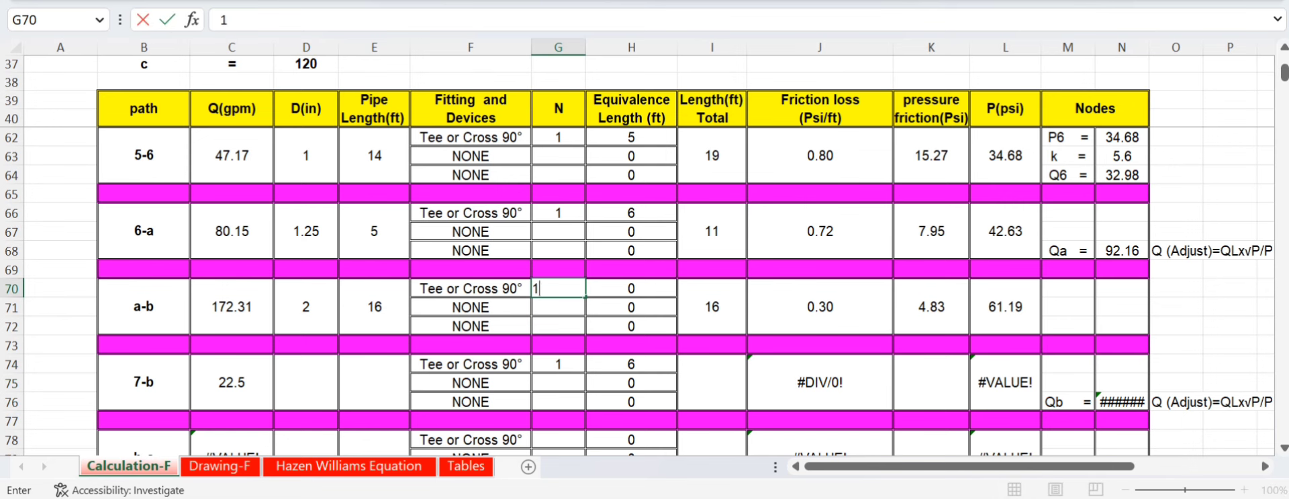
click(558, 327)
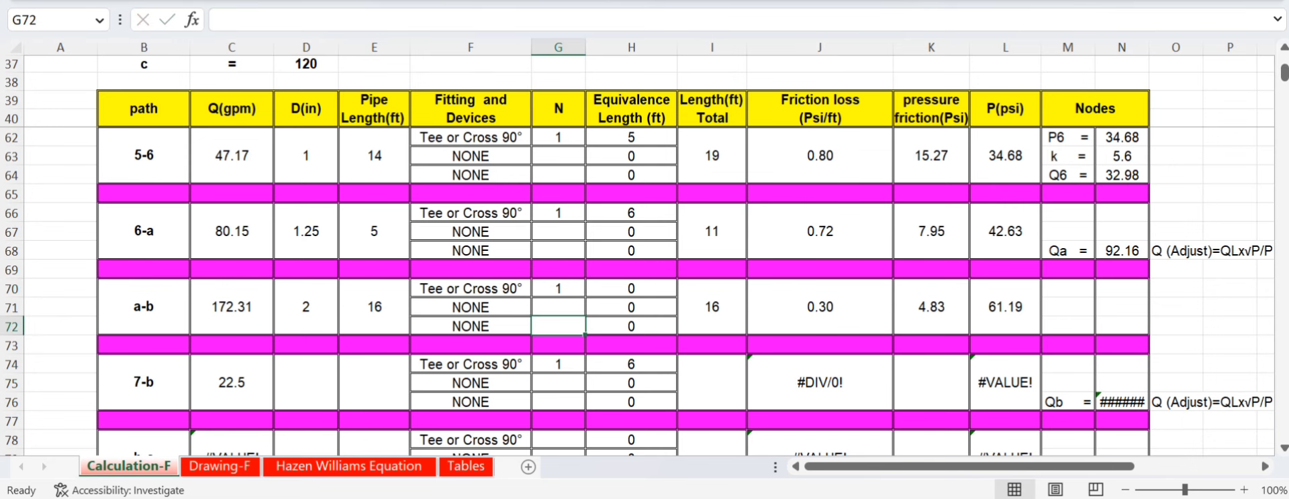
- Look up the 2 in. tee or cross in the fittings table and enter a 10 ft equivalent length for path a-b's tee
click(466, 465)
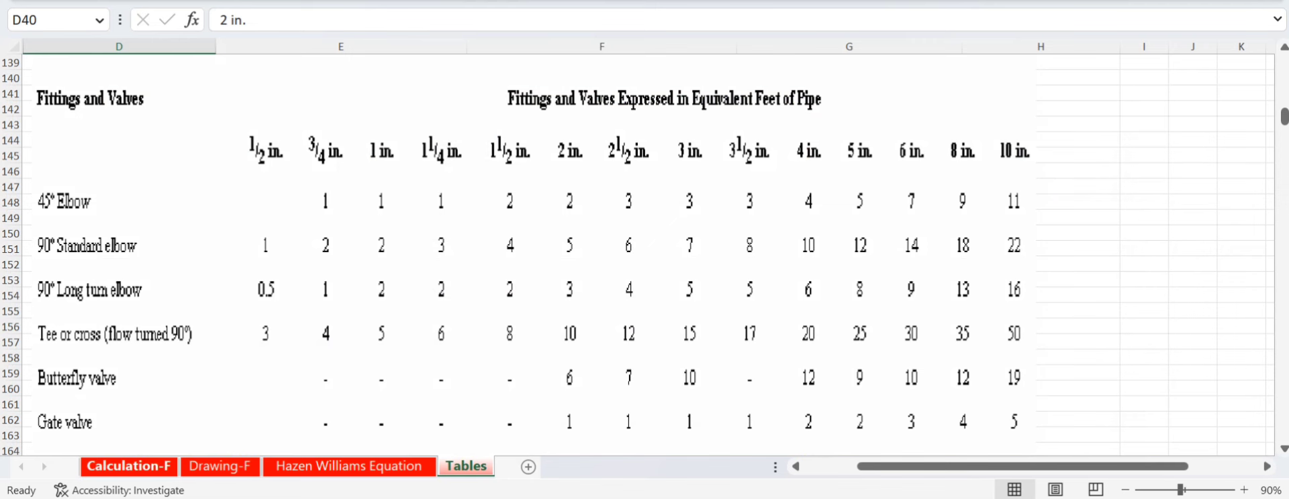
click(129, 466)
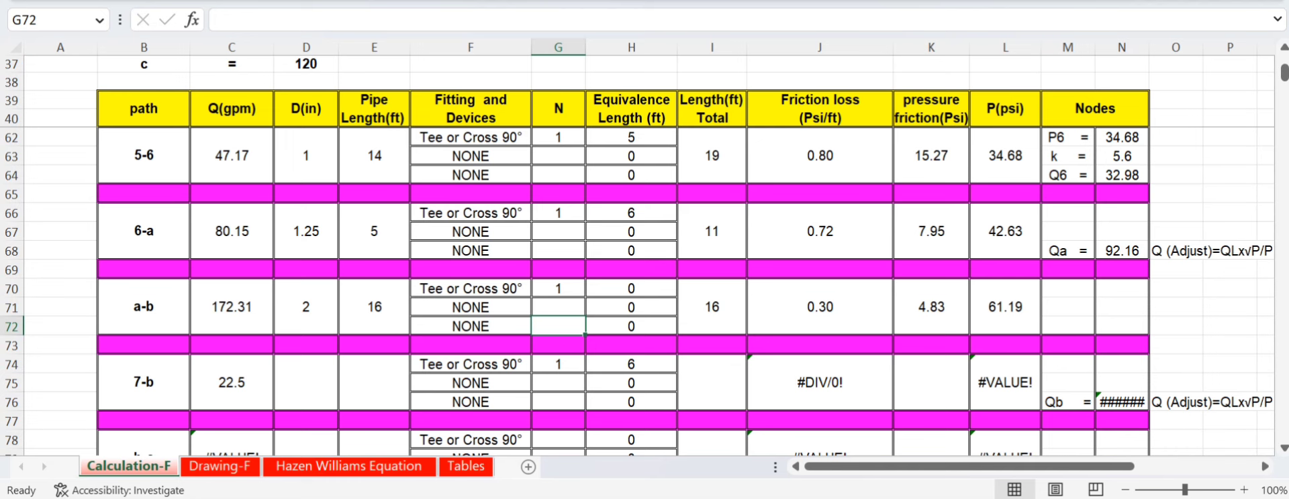
scroll(644, 291, down, 2)
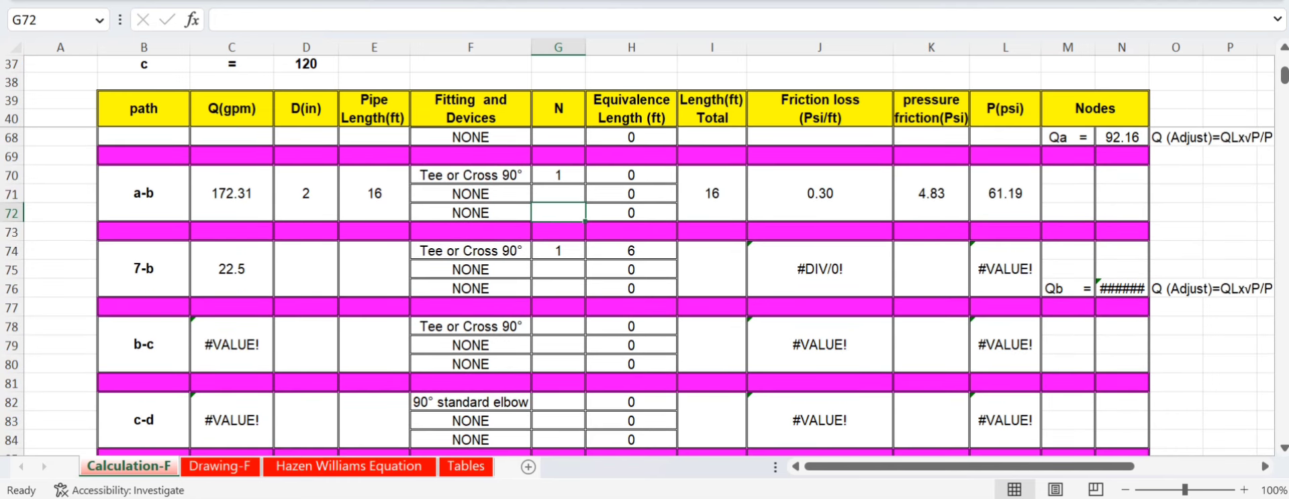
click(631, 176)
text(10)
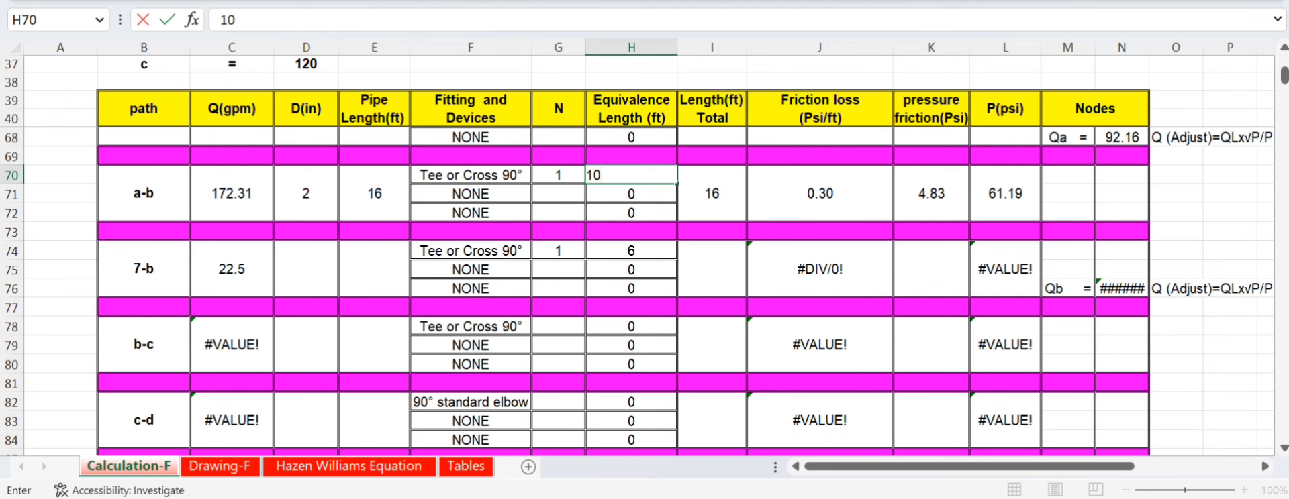
key(Tab)
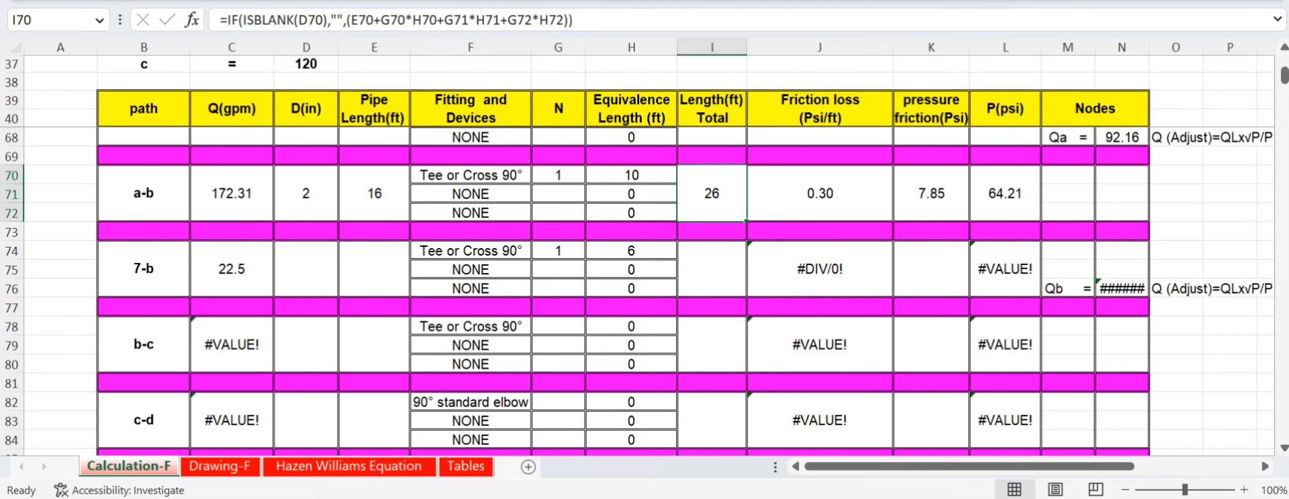
- Review path a-b's friction loss, pressure friction and P formulas, tracing the pressure reference back to path 3-a
click(820, 193)
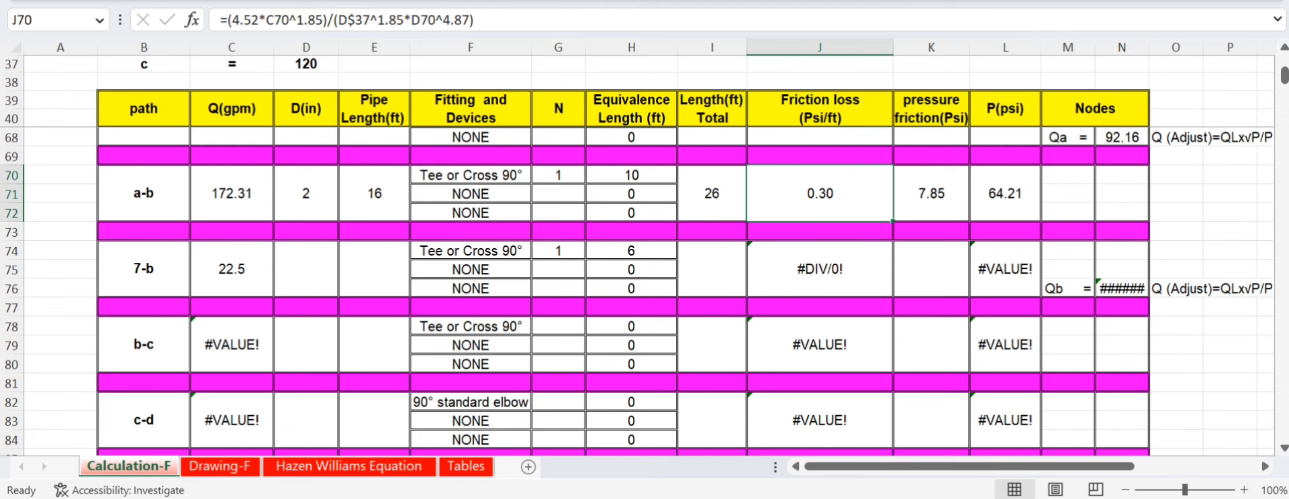
click(931, 193)
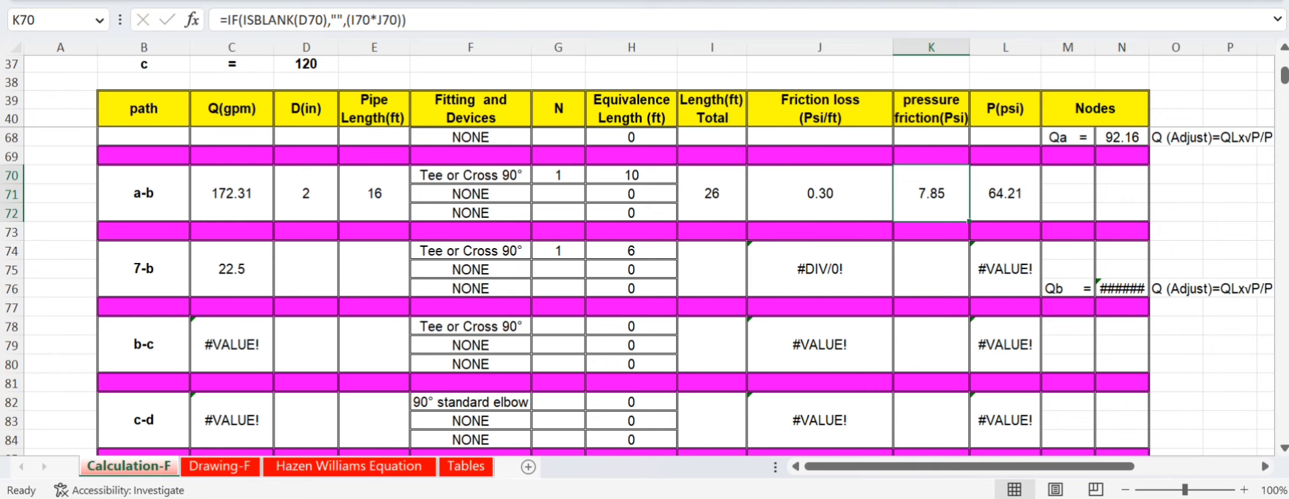
scroll(637, 292, up, 1)
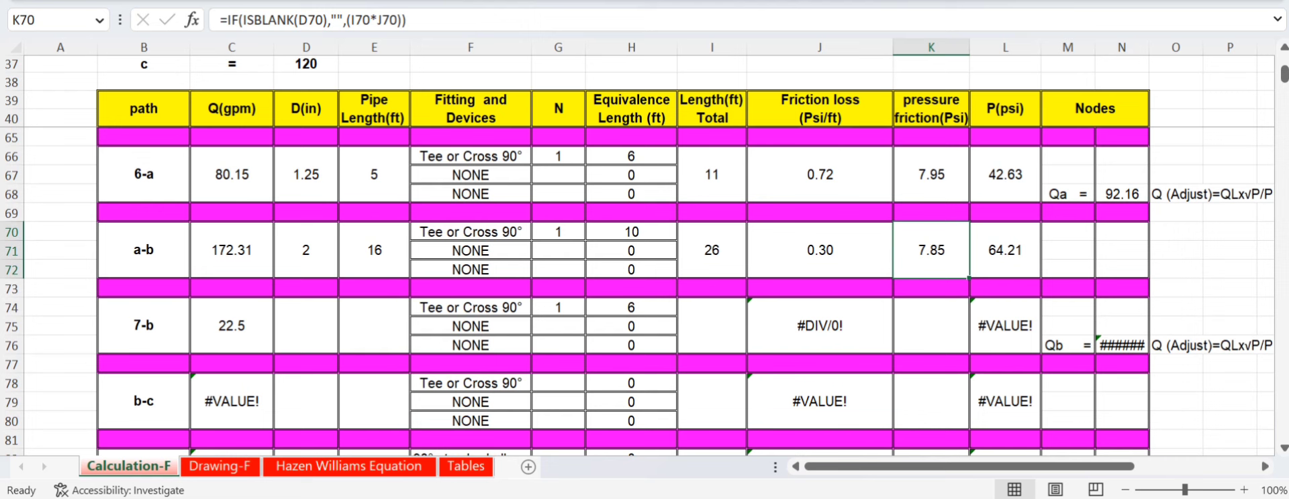
click(1005, 251)
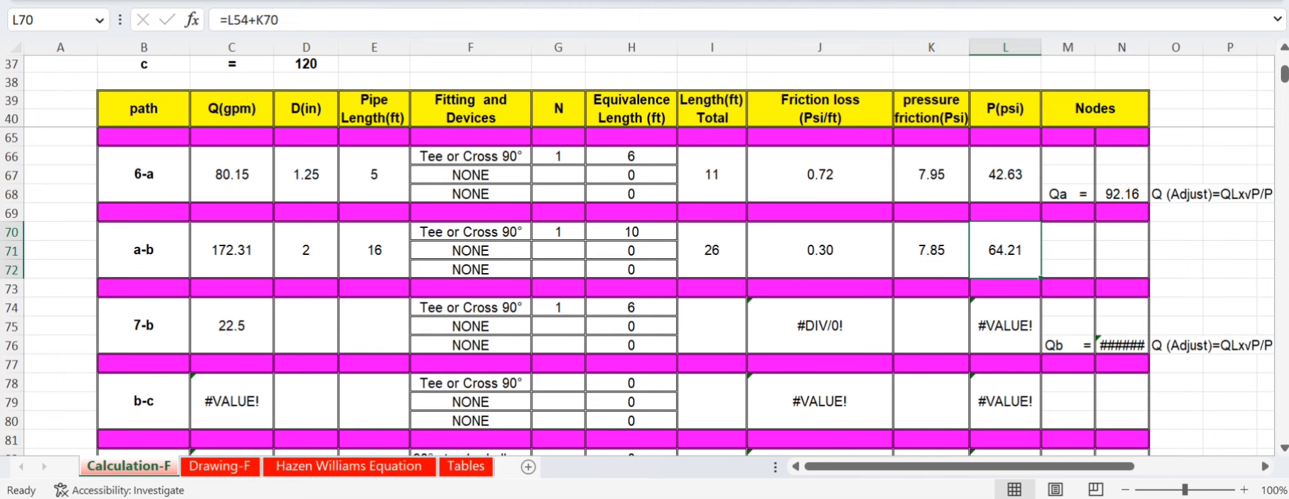
scroll(636, 292, up, 3)
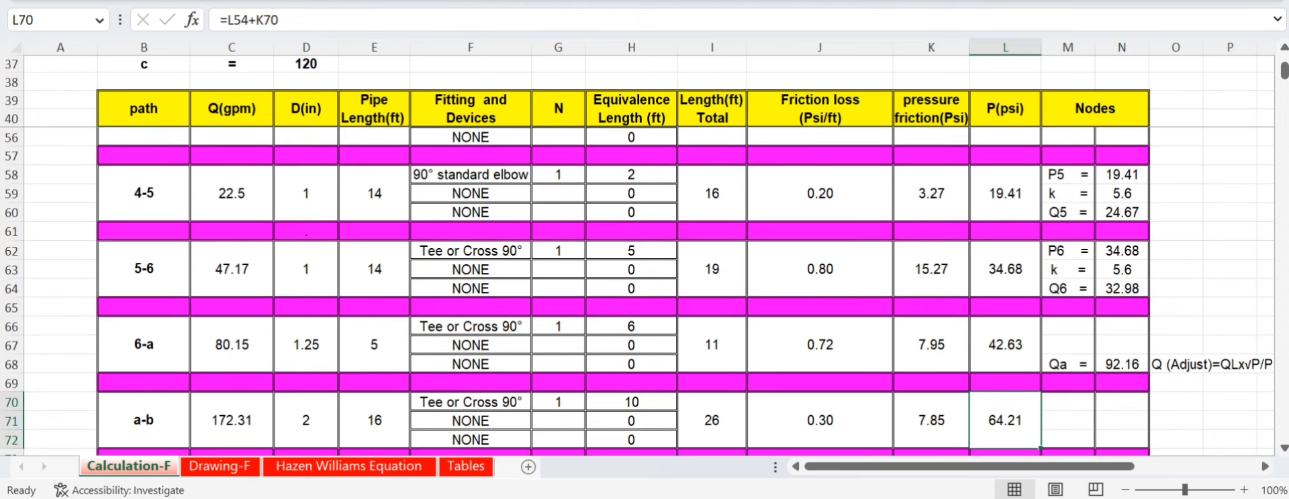
scroll(637, 292, up, 1)
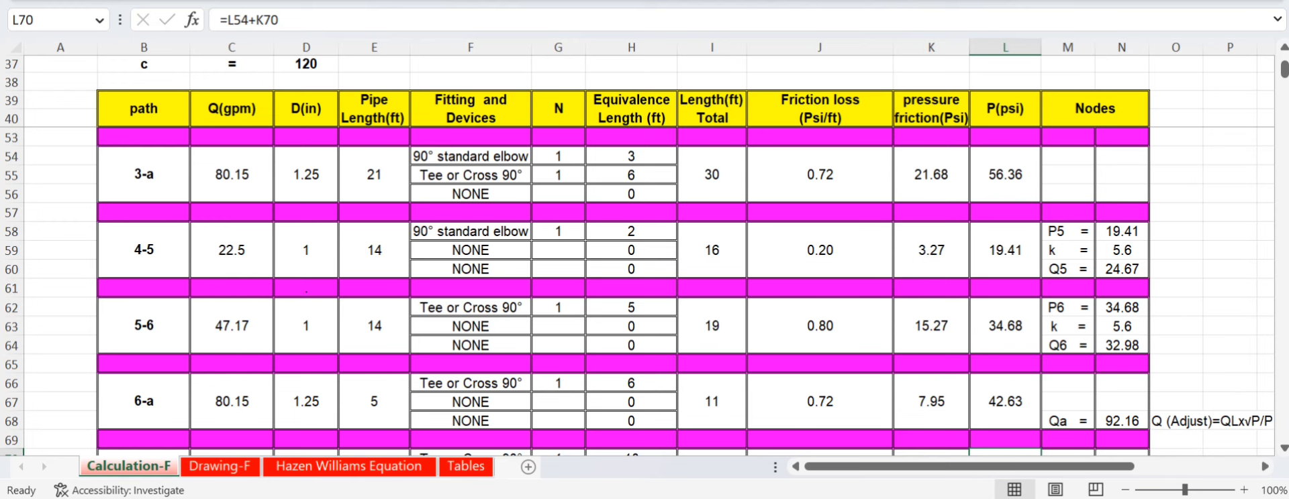
scroll(636, 292, down, 4)
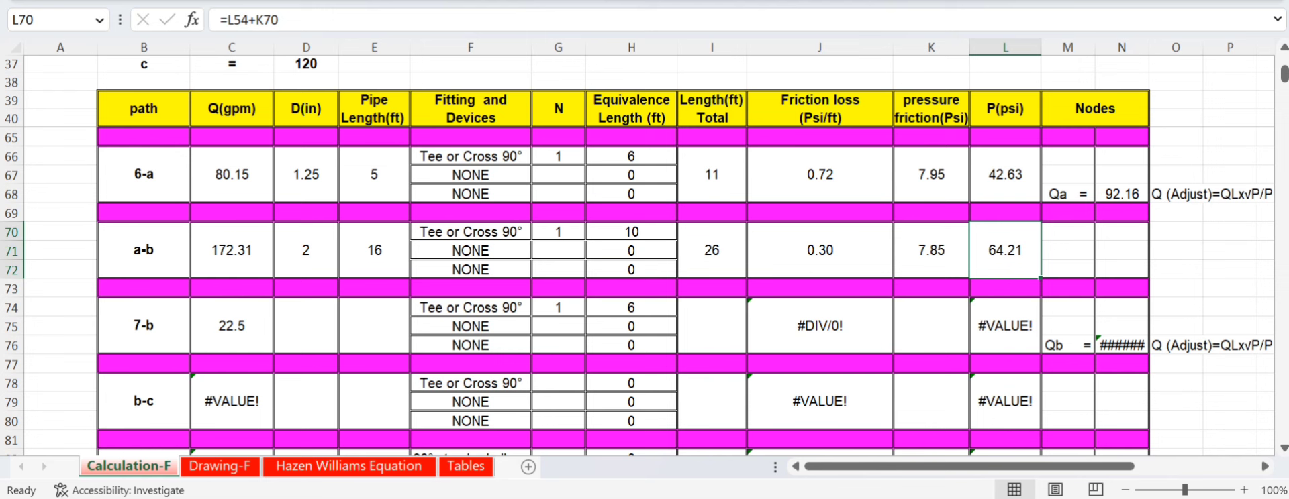
scroll(671, 292, down, 2)
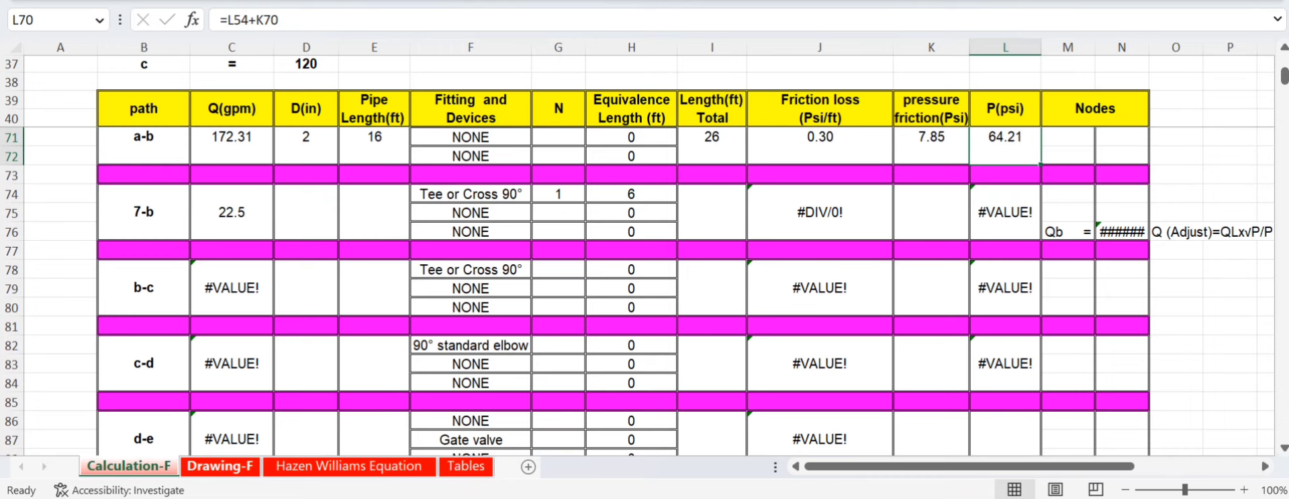
- On Drawing-F, copy the 5' length label from branch 6-a to the branch between sprinkler 7 and node b
click(220, 466)
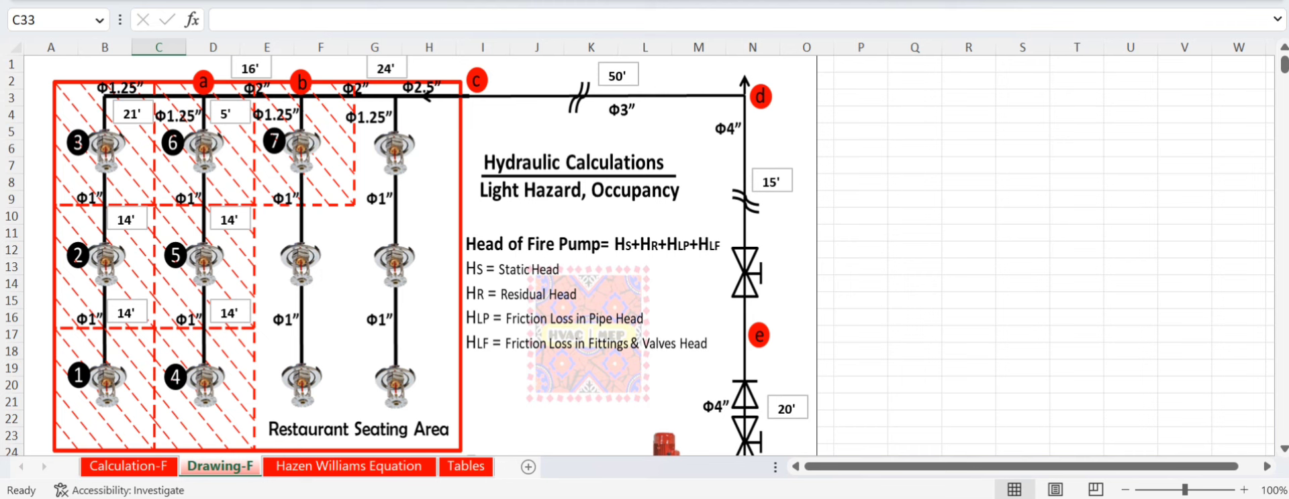
click(228, 113)
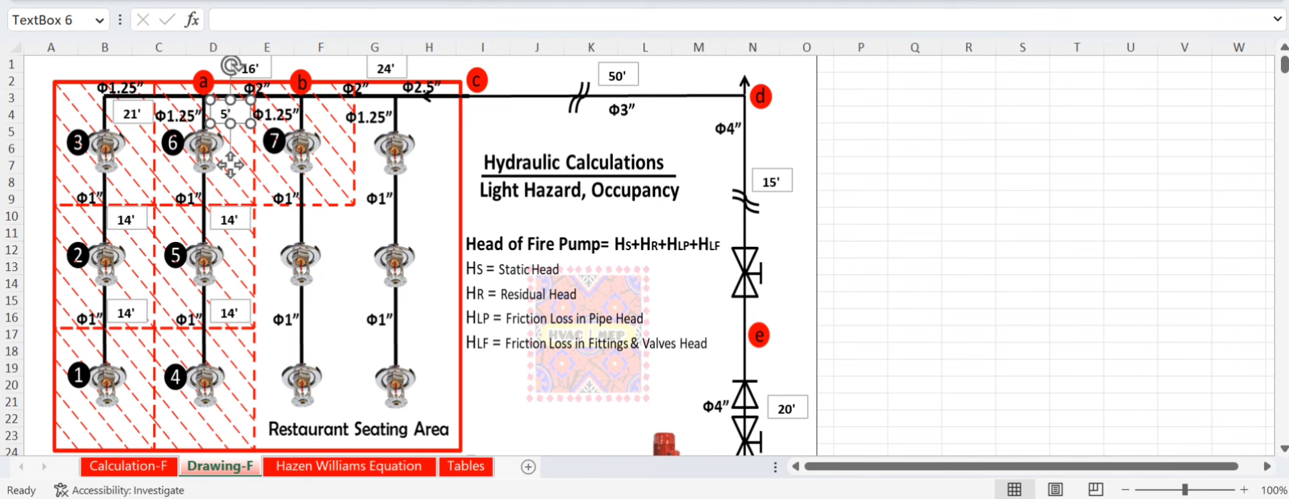
ctrl+shift+drag(230, 113, 329, 112)
click(968, 233)
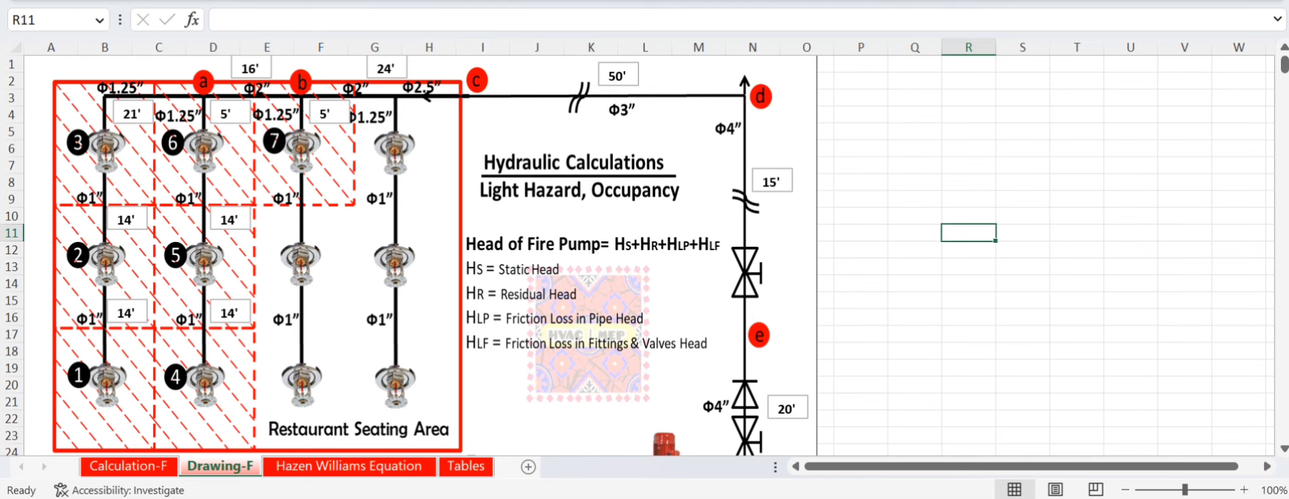
- Check path 7-b's flow reference and its pipe on Drawing-F, and enter a 1.25 in. diameter and 5 ft pipe length
key(ctrl+Page_Up)
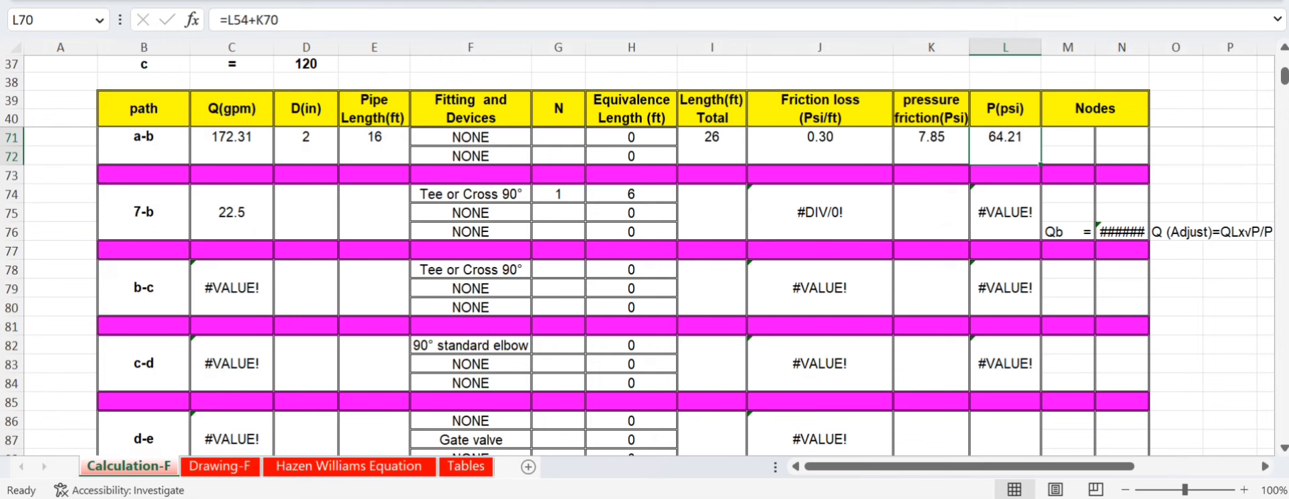
click(232, 212)
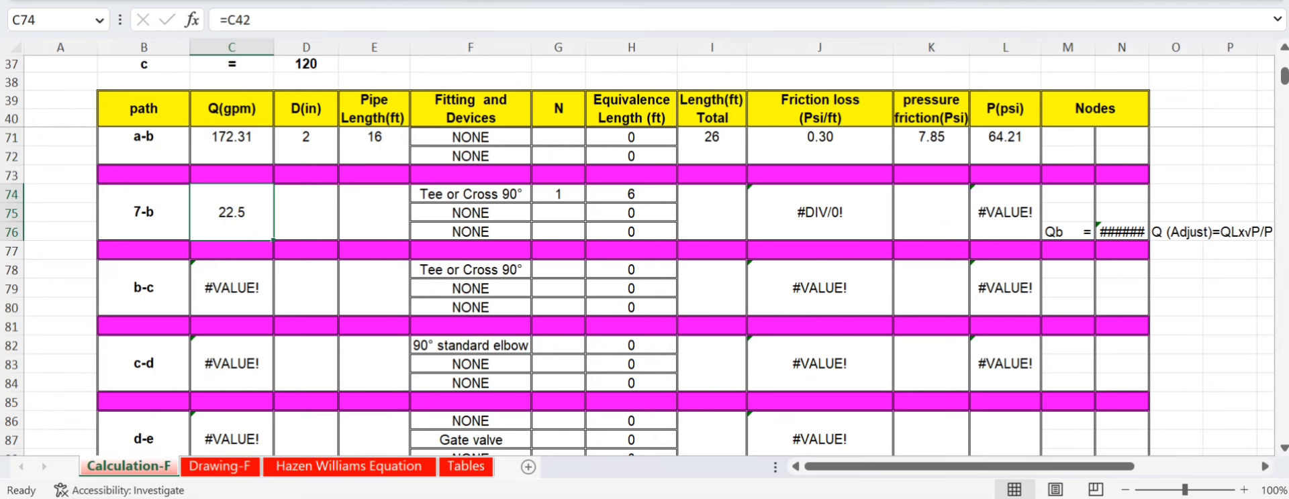
key(ctrl+Page_Down)
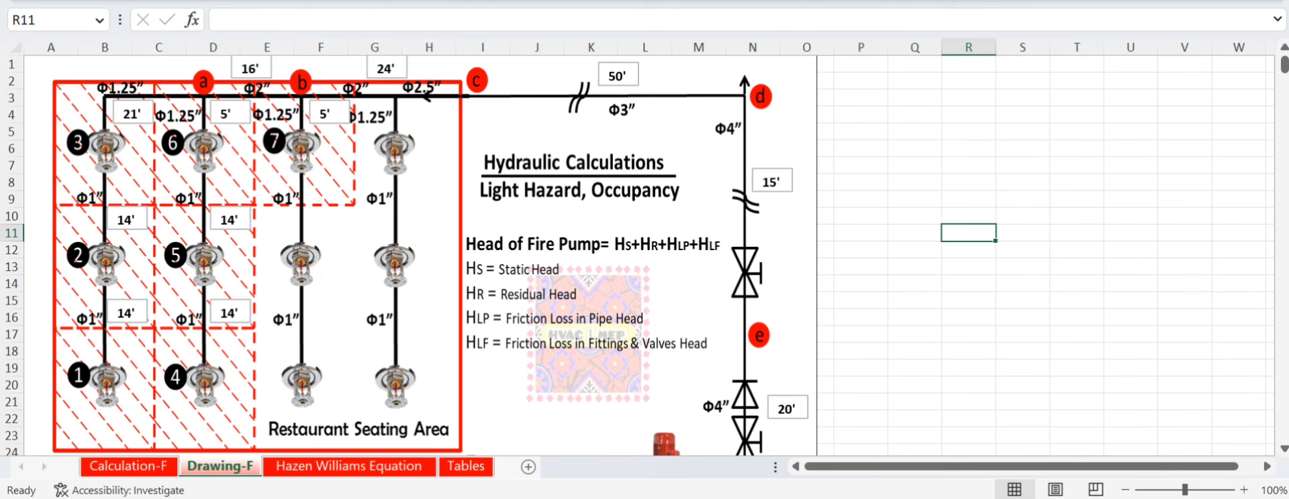
click(128, 466)
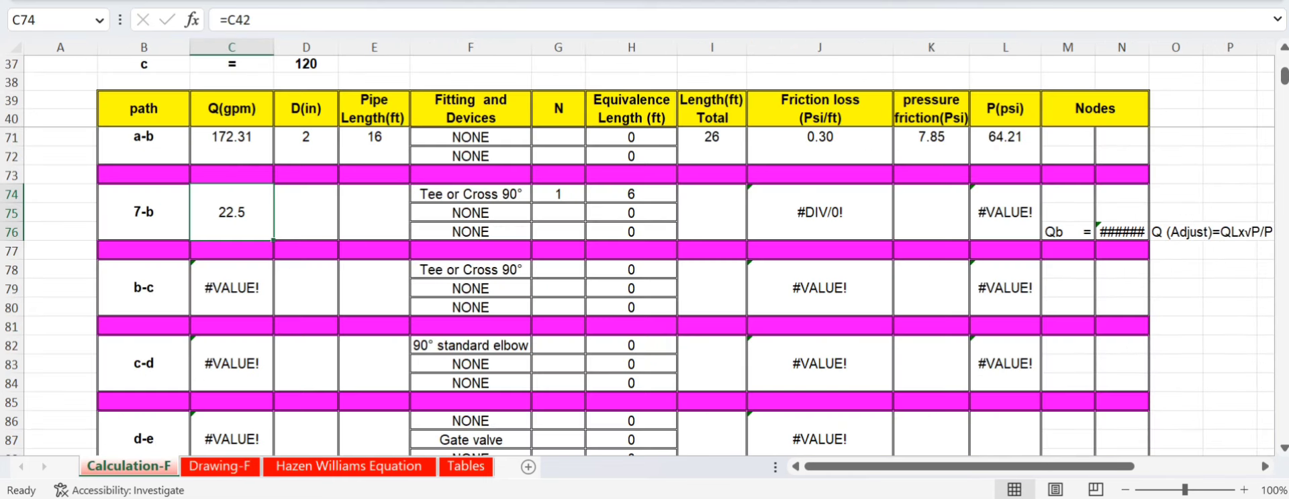
click(306, 213)
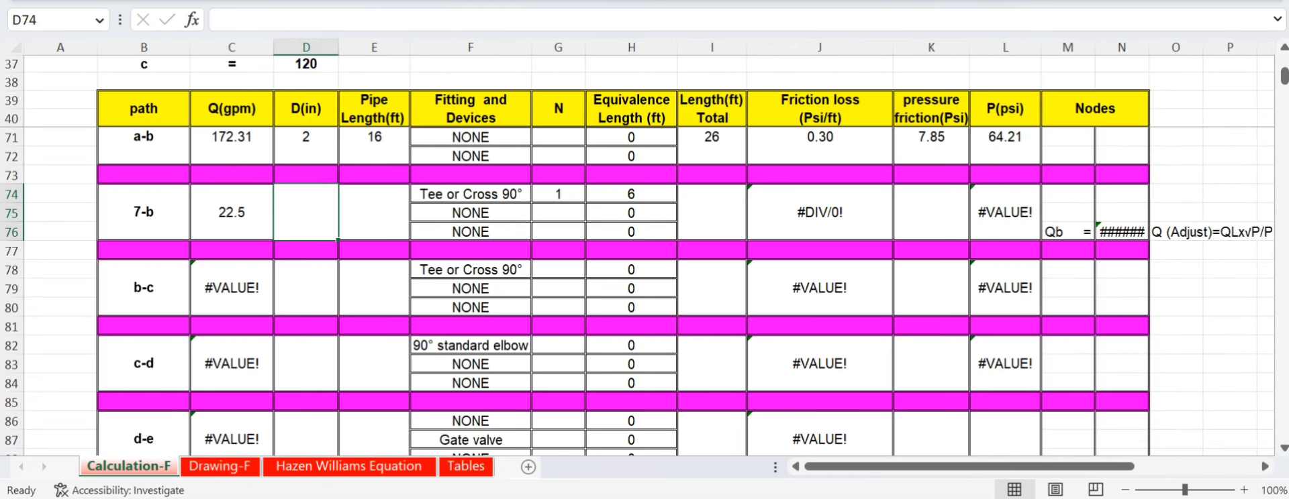
text(1.25)
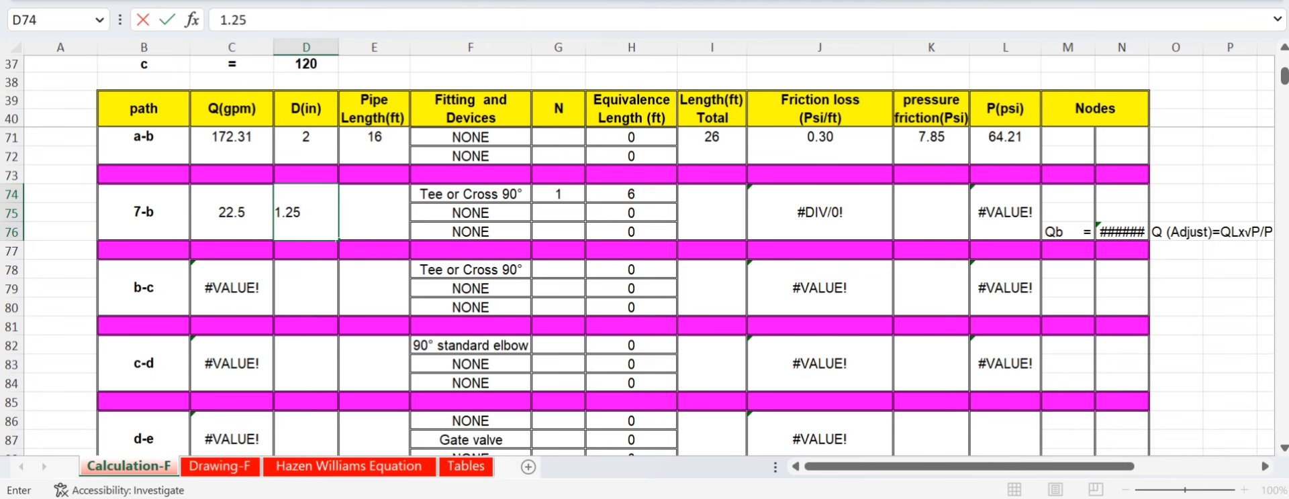
key(Tab)
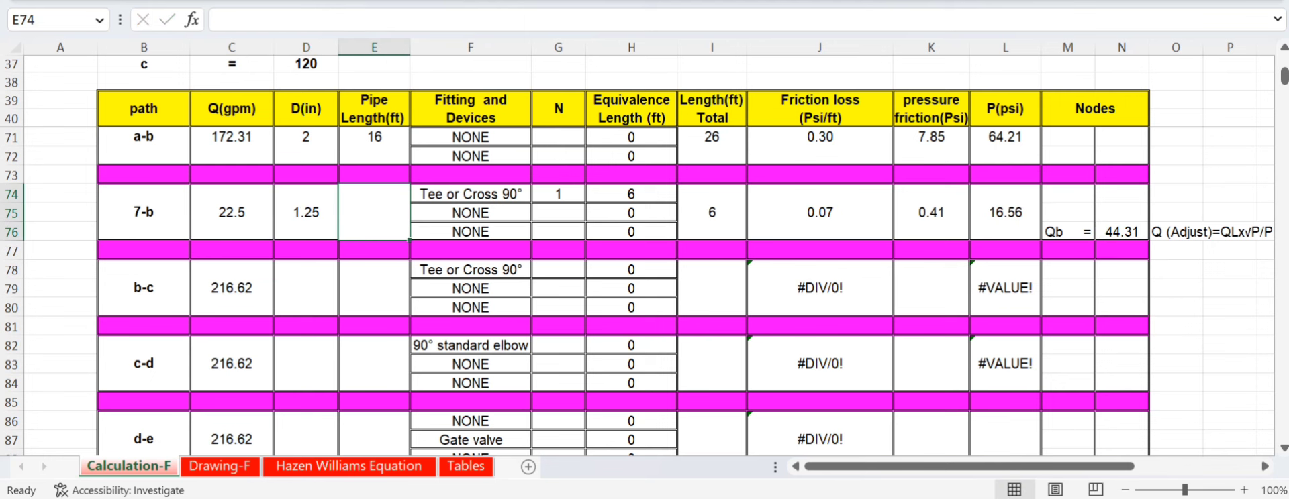
text(5)
key(Return)
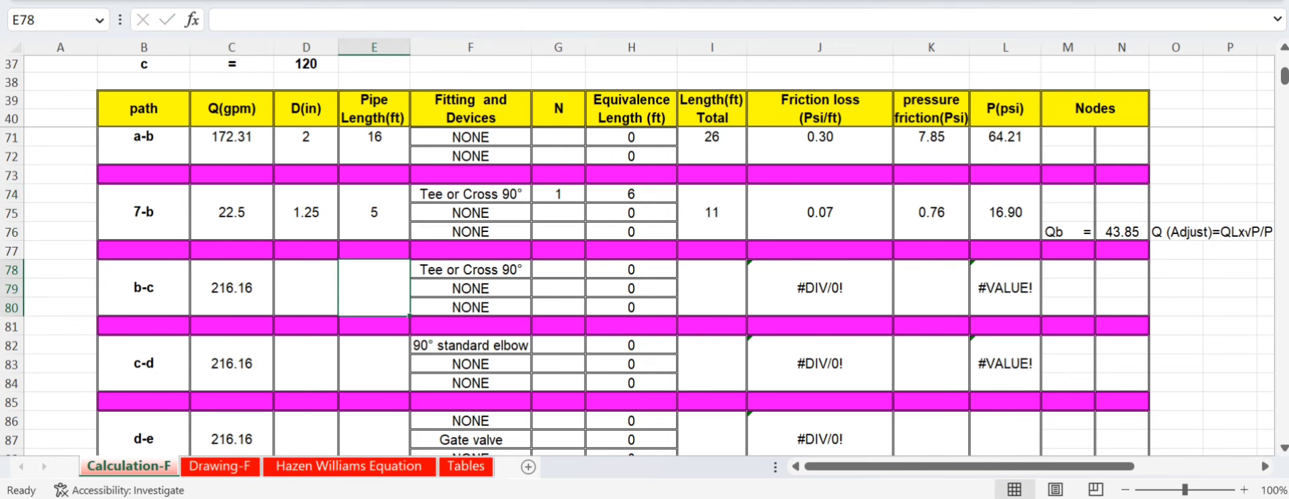
- Compare path 7-b's tee fitting with the branch at node b on Drawing-F and inspect the path's total length formula
click(220, 466)
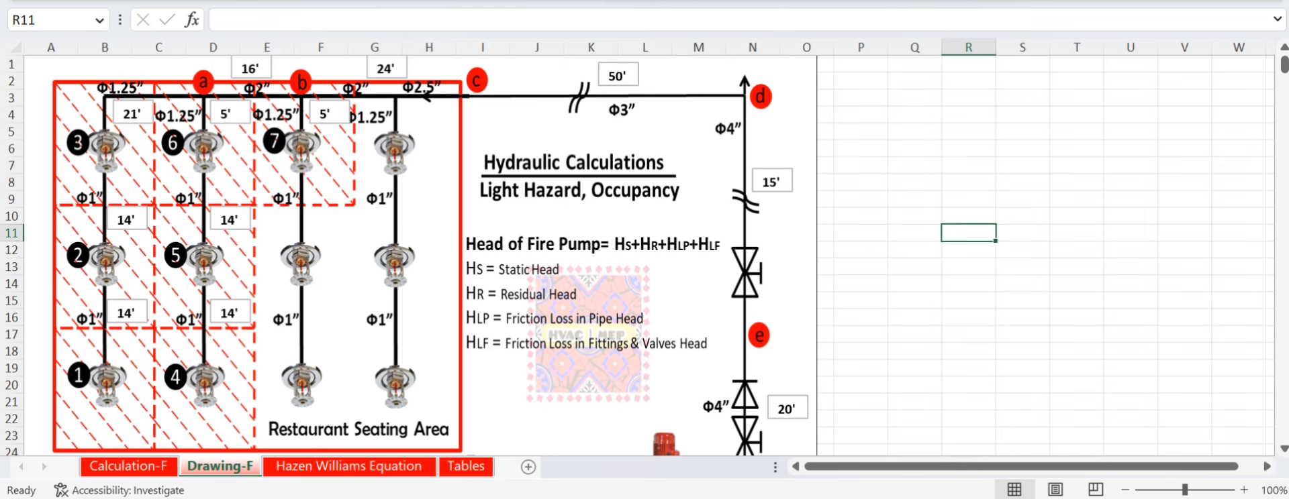
click(129, 466)
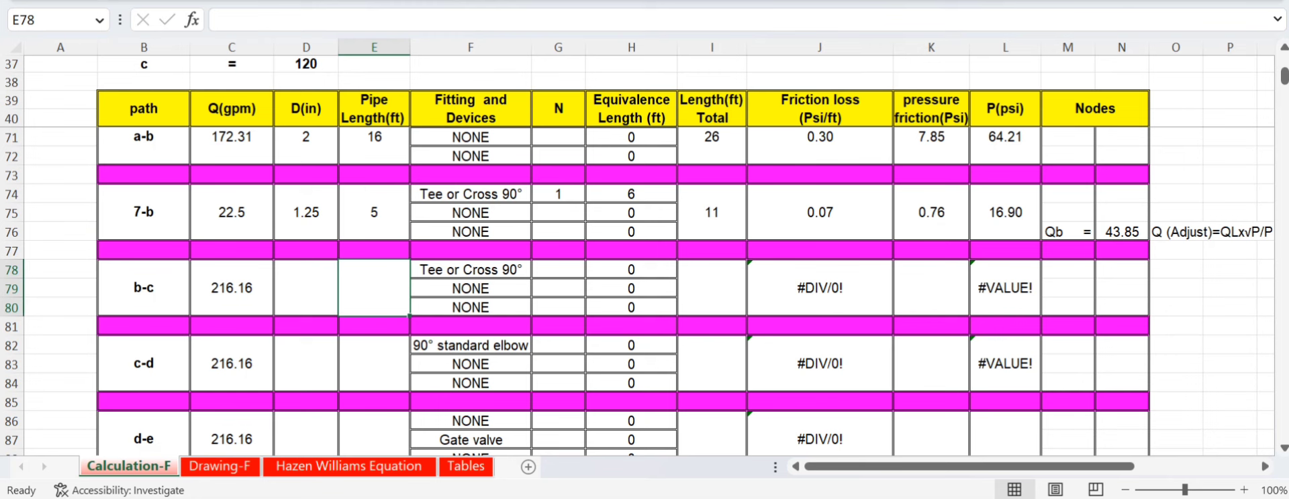
click(219, 466)
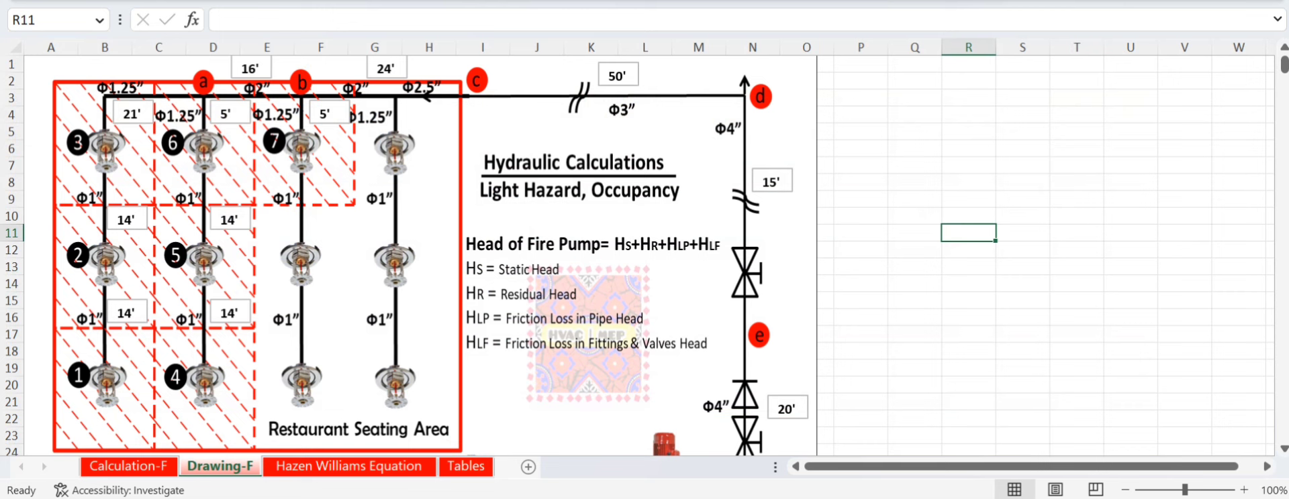
key(ctrl+Page_Up)
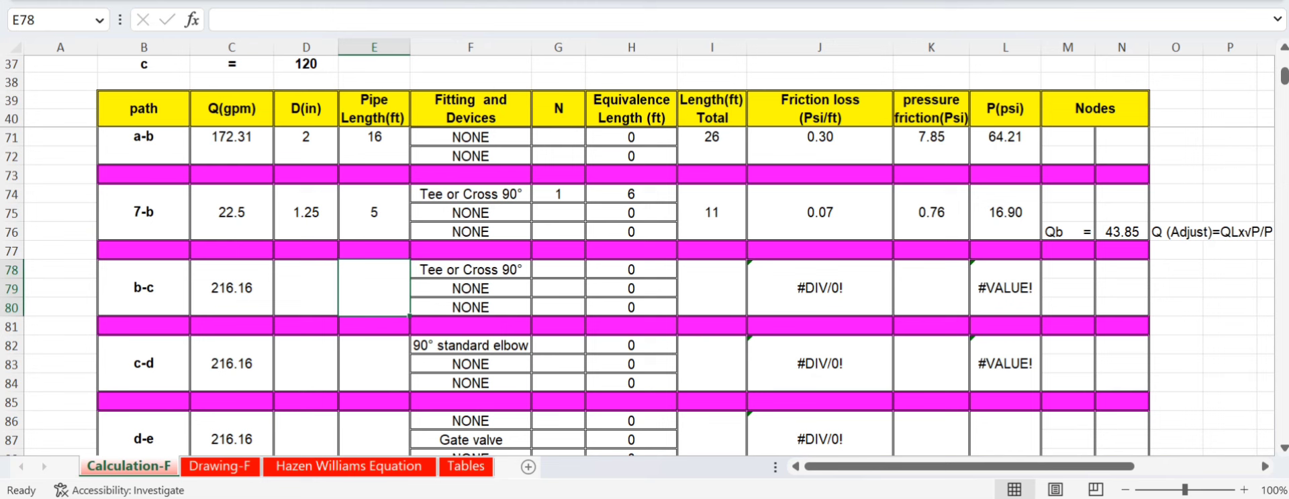
click(712, 212)
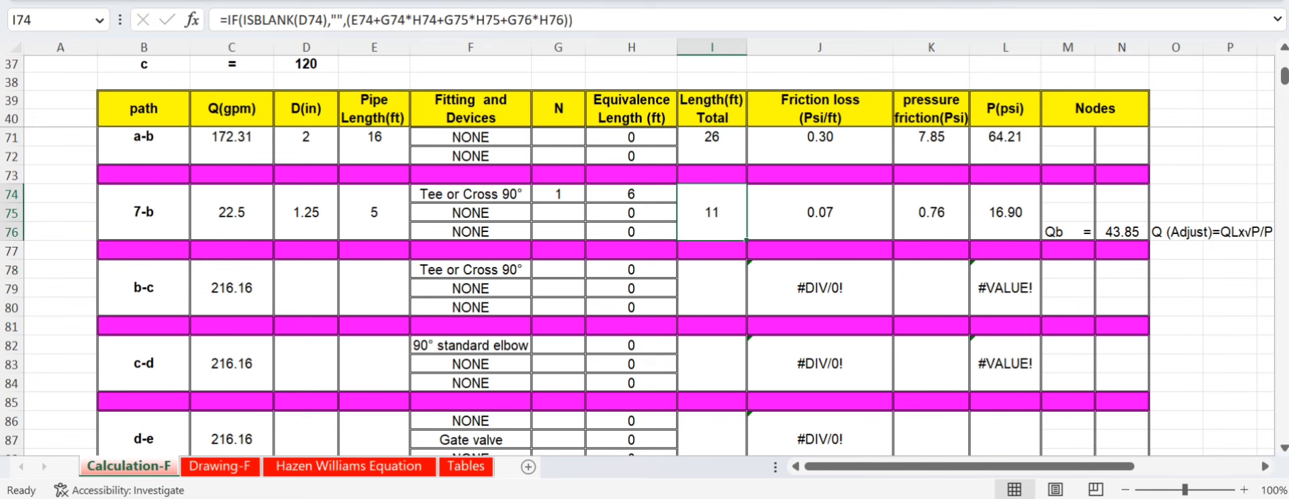
- Inspect path 7-b's P formula and trace its pressure reference back to path 1
scroll(637, 292, up, 1)
click(1005, 269)
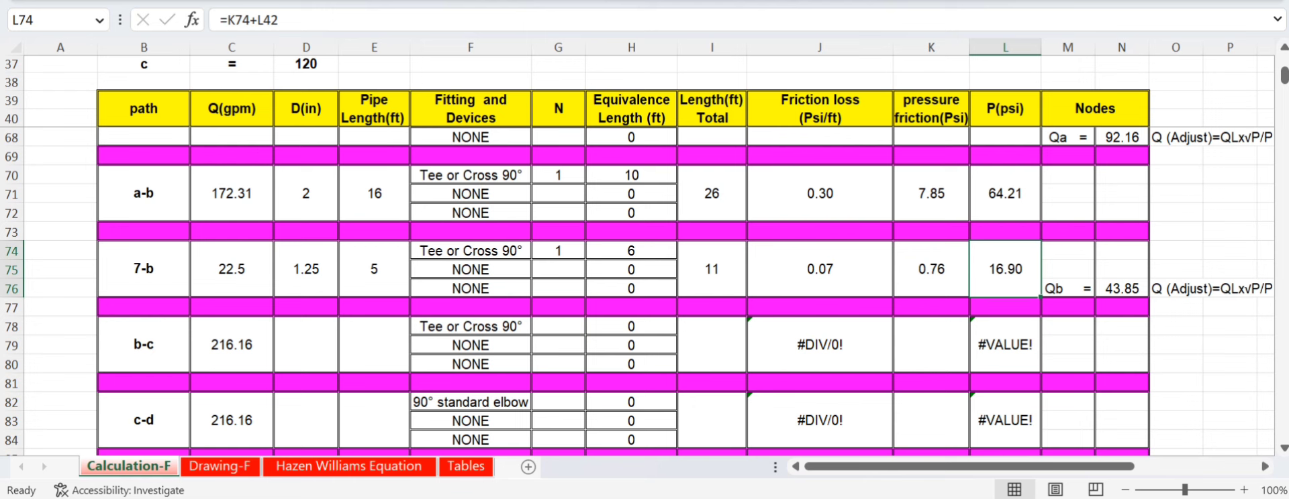
scroll(639, 292, up, 9)
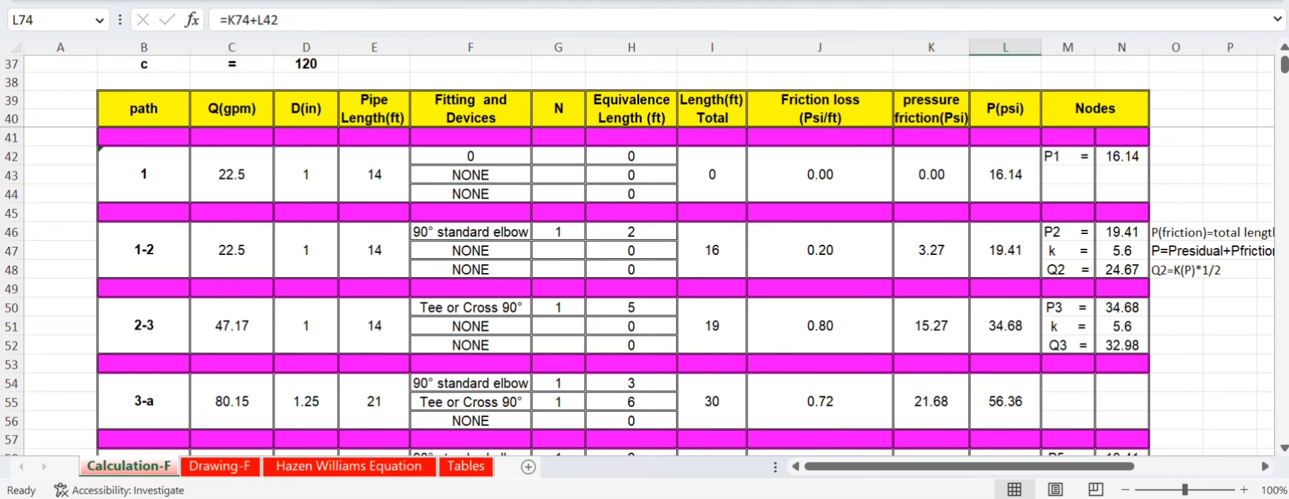
scroll(638, 292, down, 6)
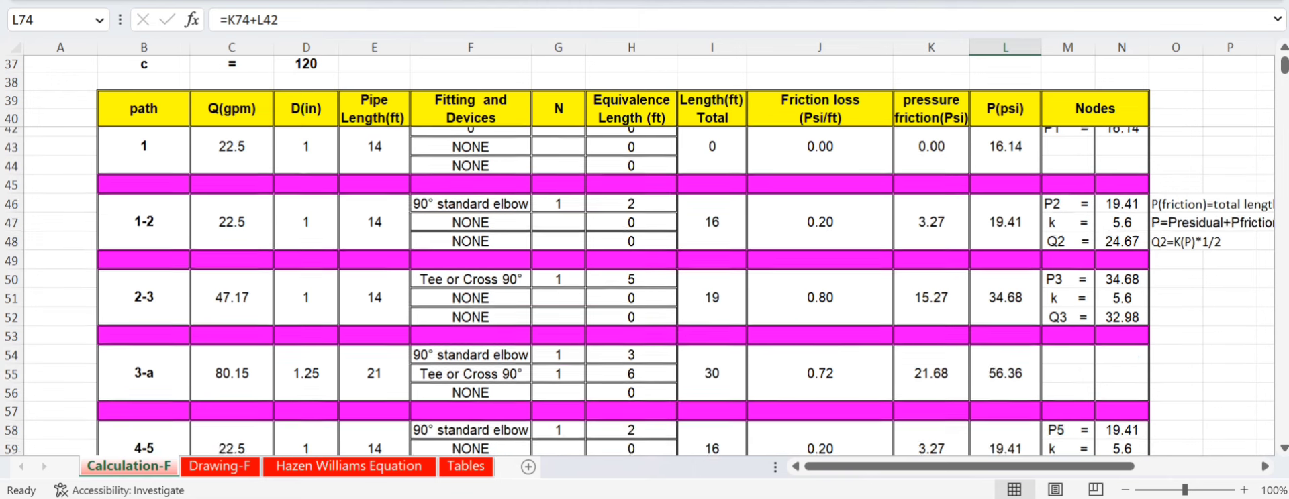
scroll(638, 292, down, 4)
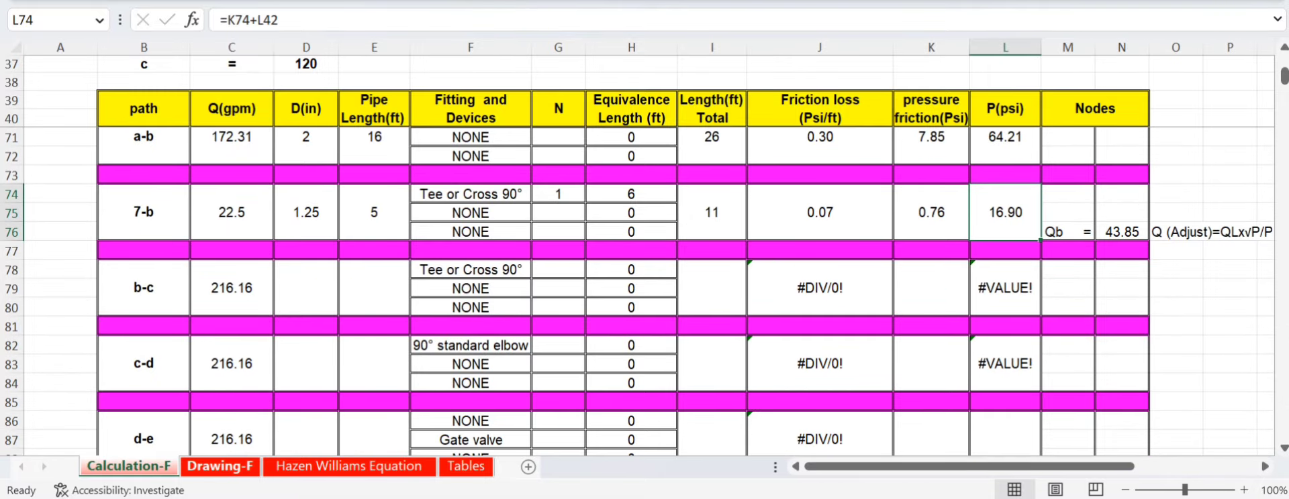
- Check where sprinkler 7 joins node b on Drawing-F and examine the Qb adjusted-flow formula with its a-b and 7-b pressure references
click(220, 467)
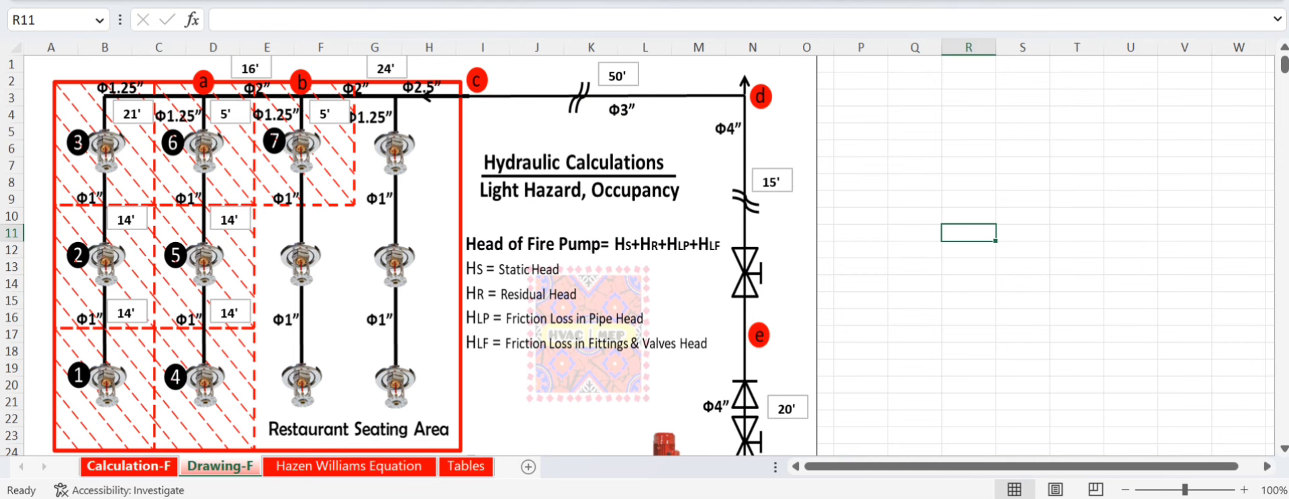
click(128, 466)
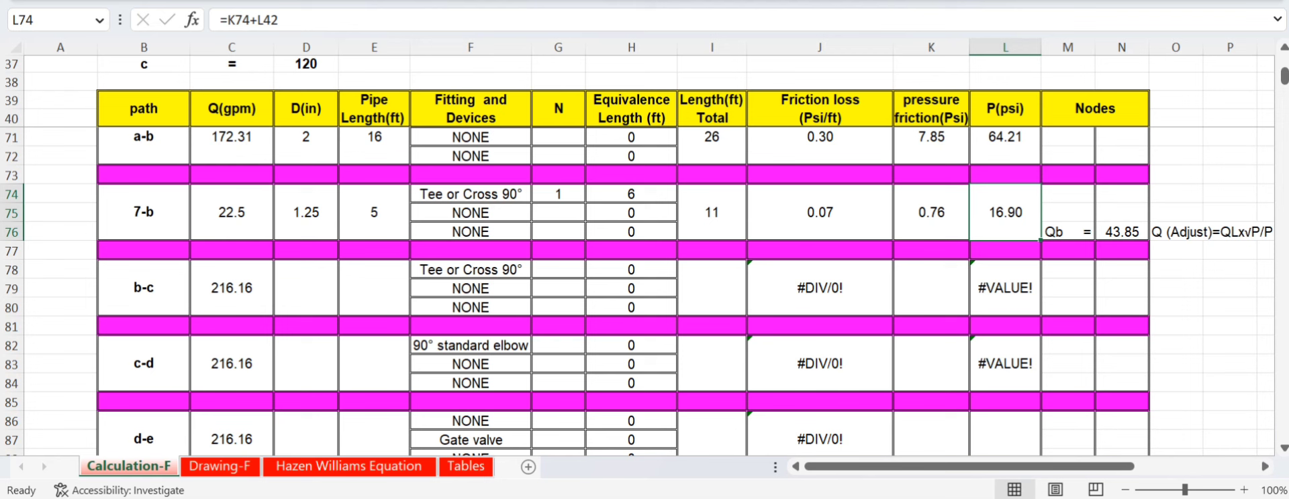
double_click(1111, 231)
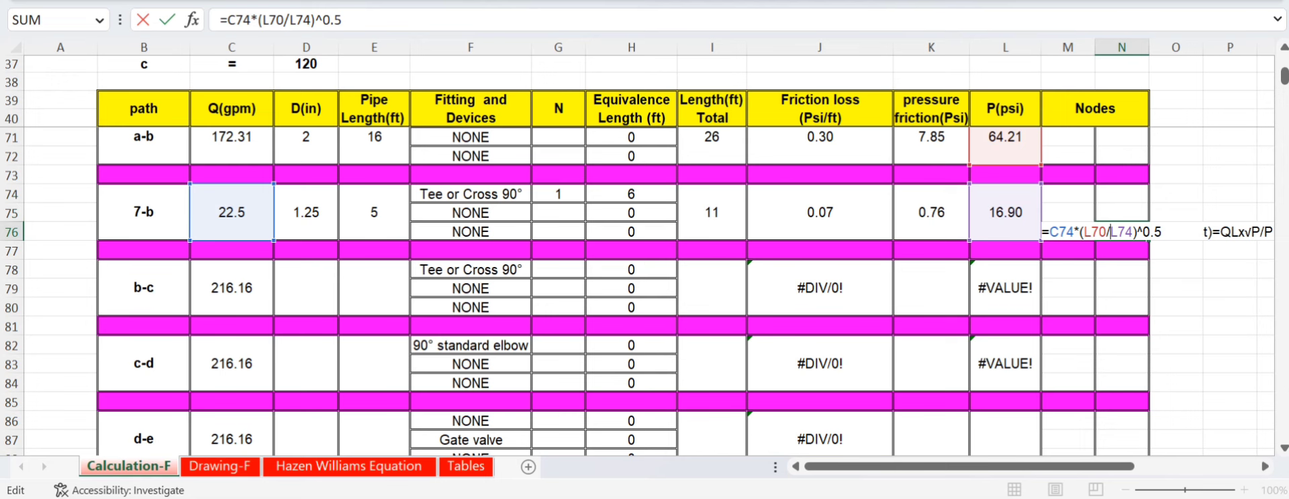
scroll(1111, 231, up, 1)
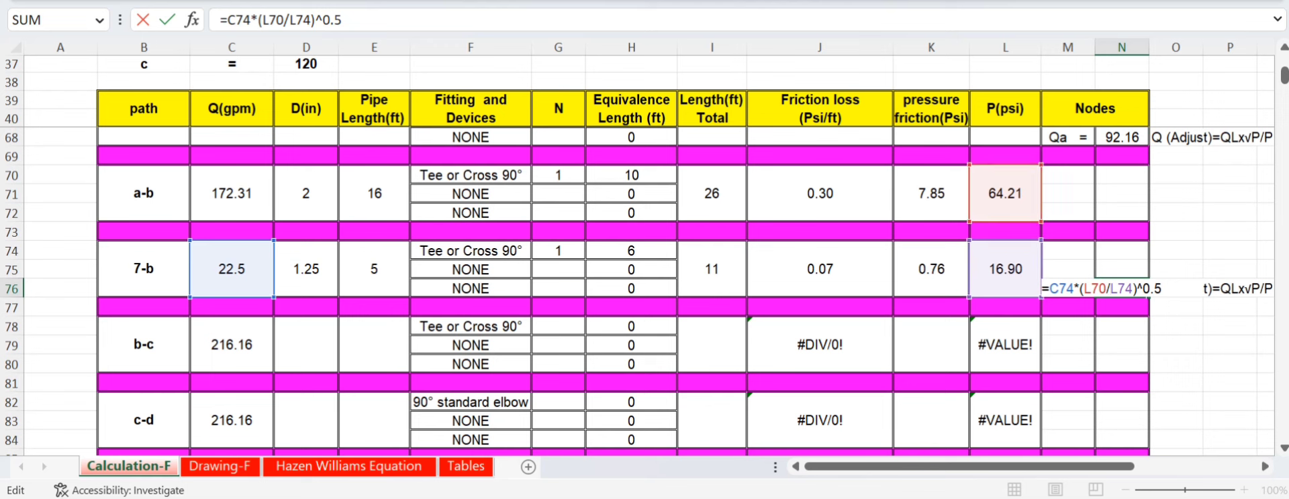
click(1175, 345)
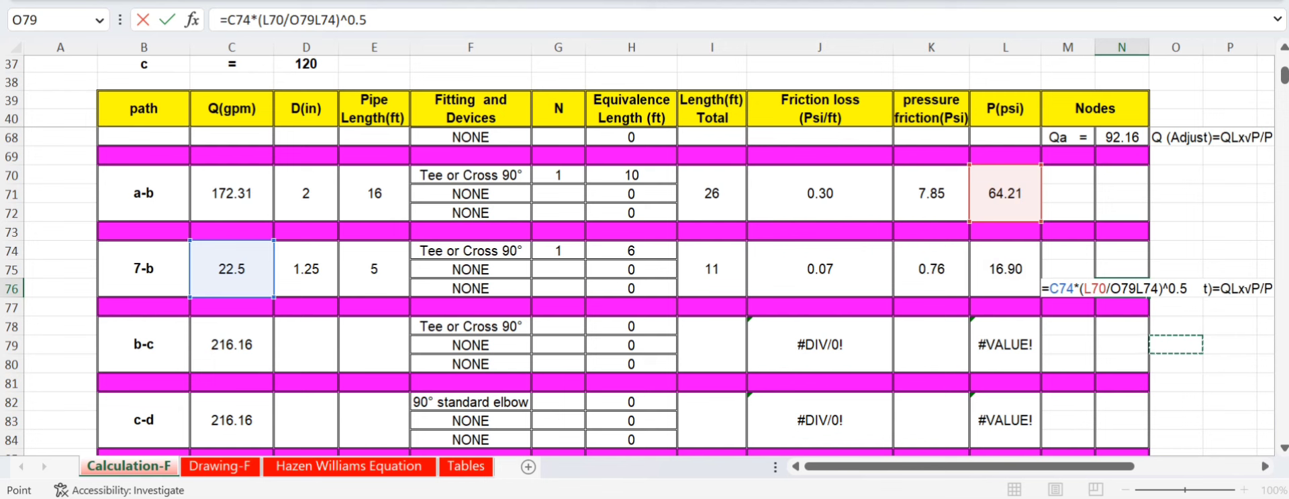
key(BackSpace)
key(BackSpace)
key(BackSpace)
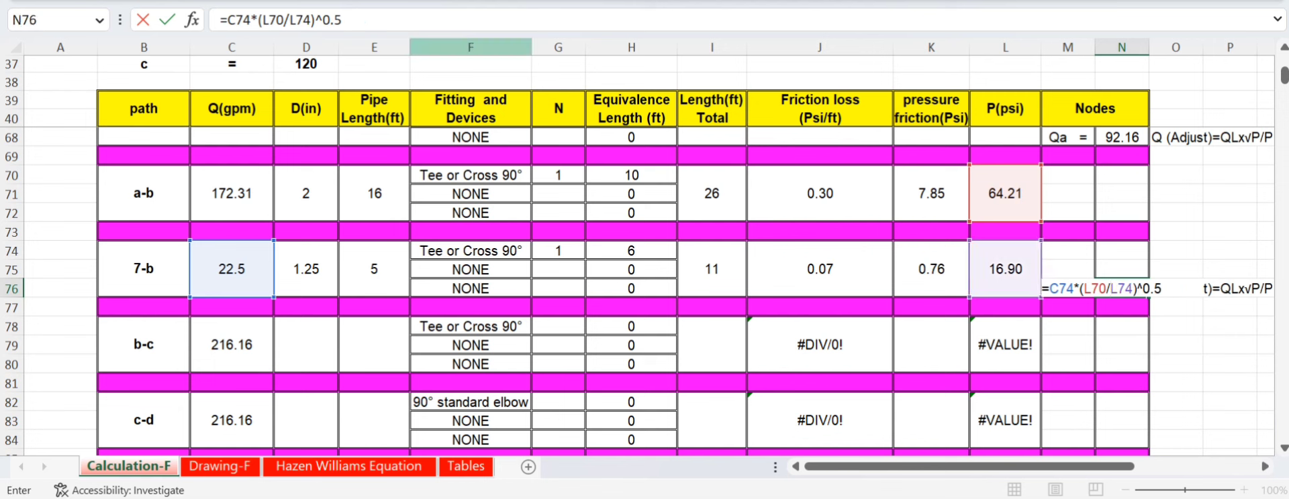
click(60, 213)
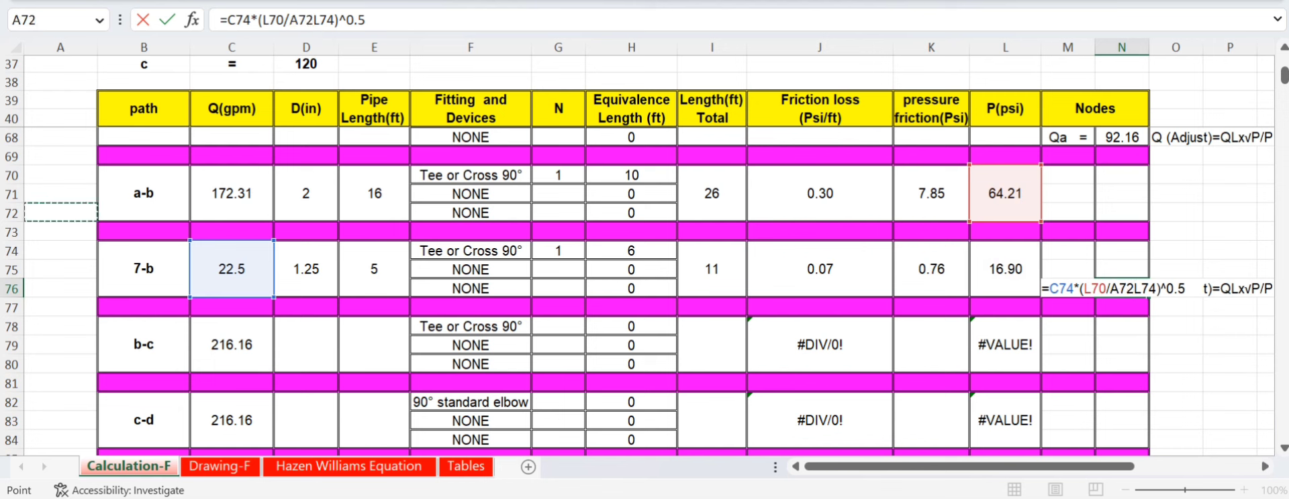
key(BackSpace)
key(BackSpace)
key(BackSpace)
click(819, 345)
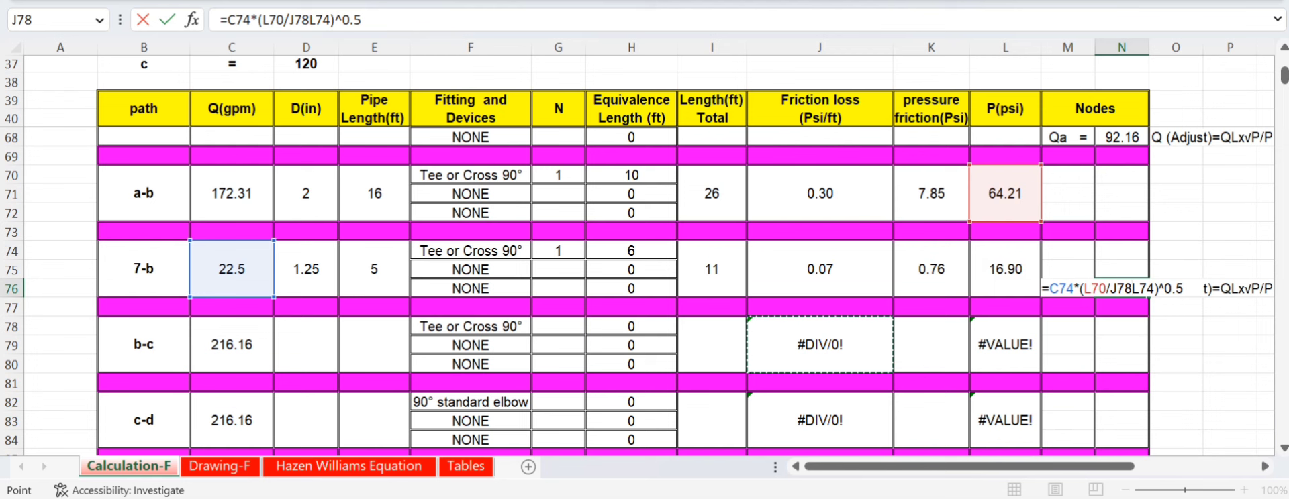
key(BackSpace)
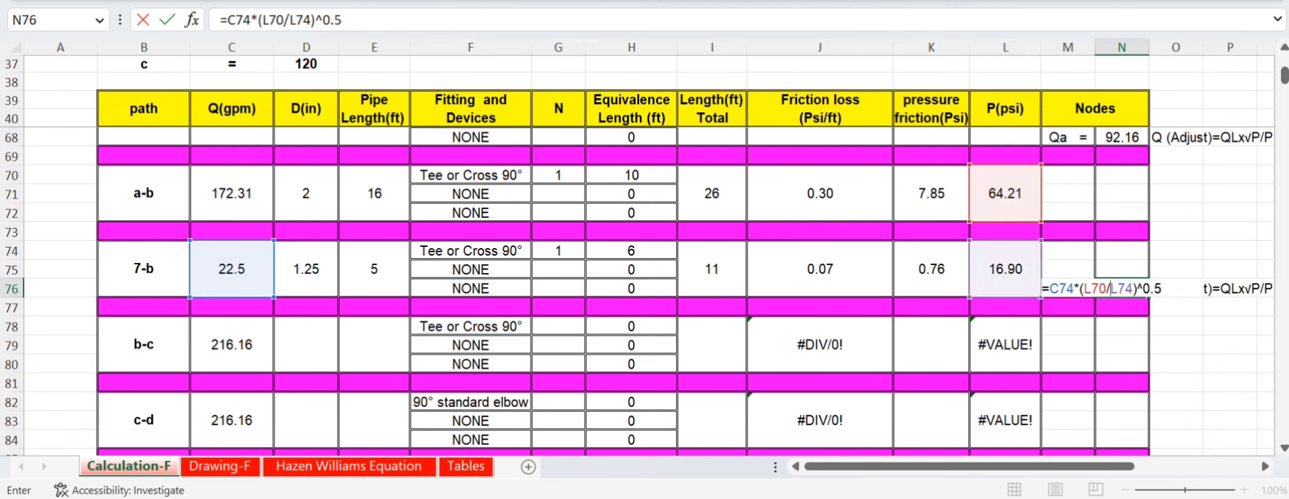
click(1121, 251)
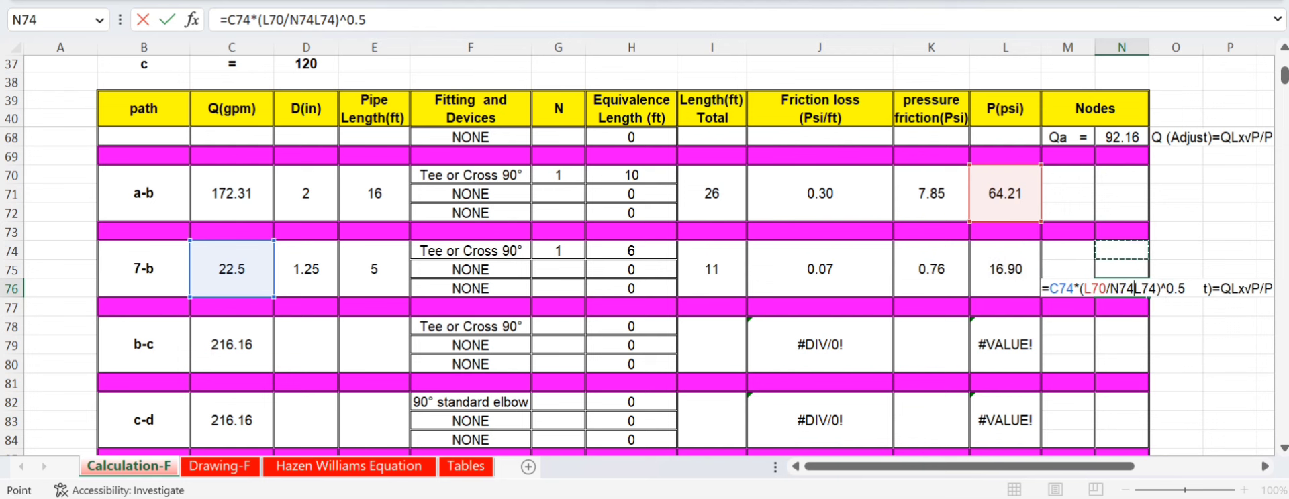
key(BackSpace)
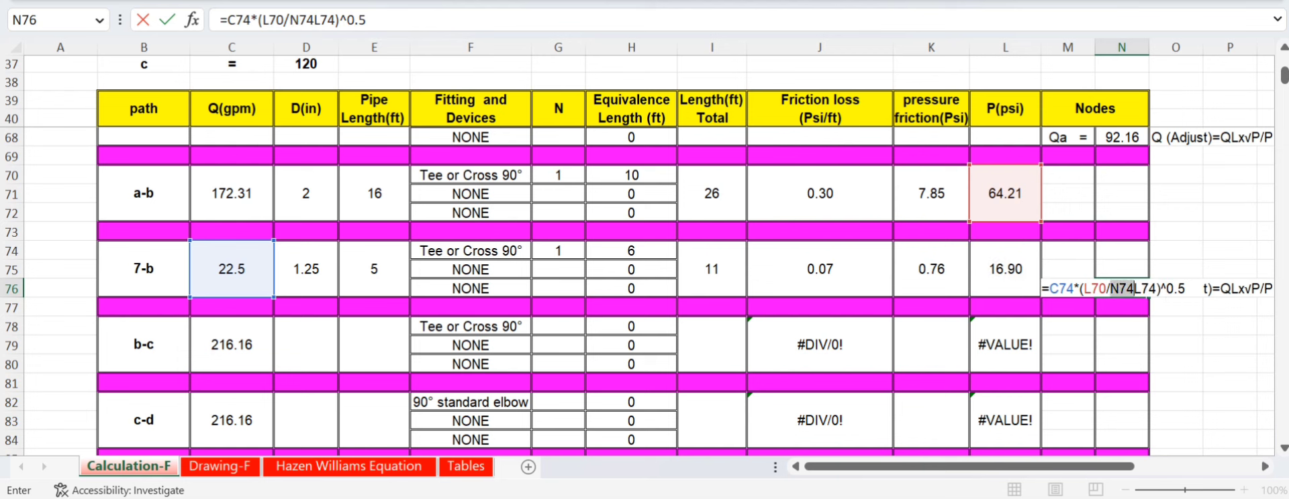
click(1134, 288)
click(1175, 232)
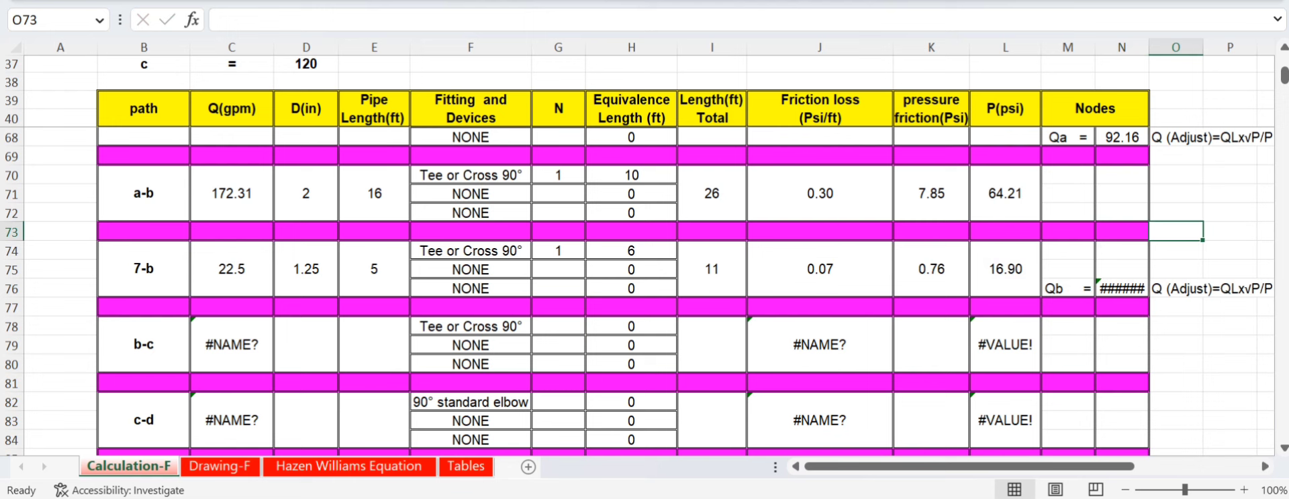
key(ctrl+z)
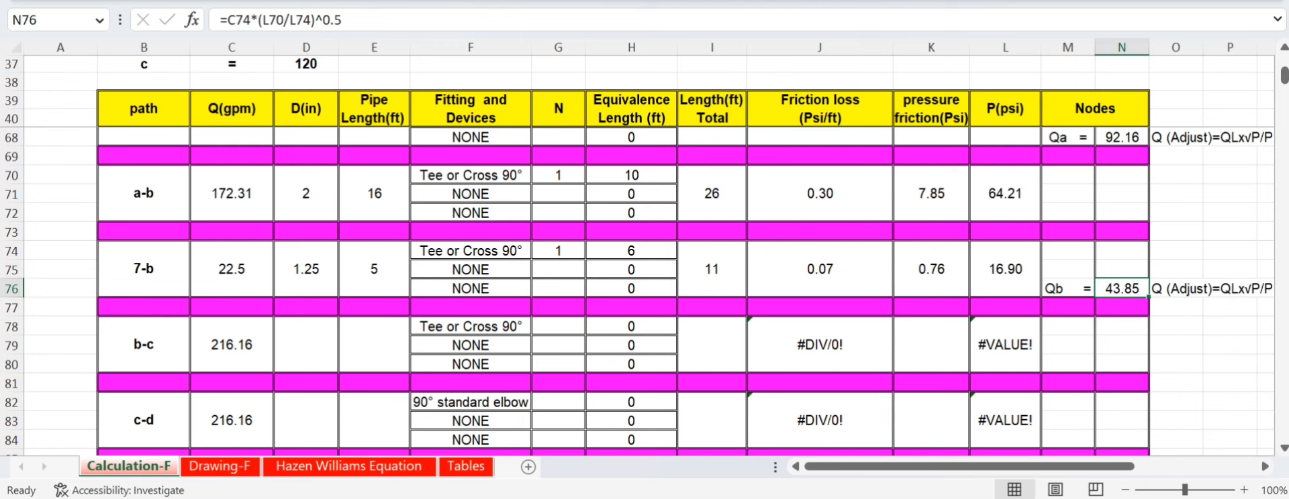
- Compare the path b-c row with the main pipe between nodes b and c on Drawing-F
click(220, 466)
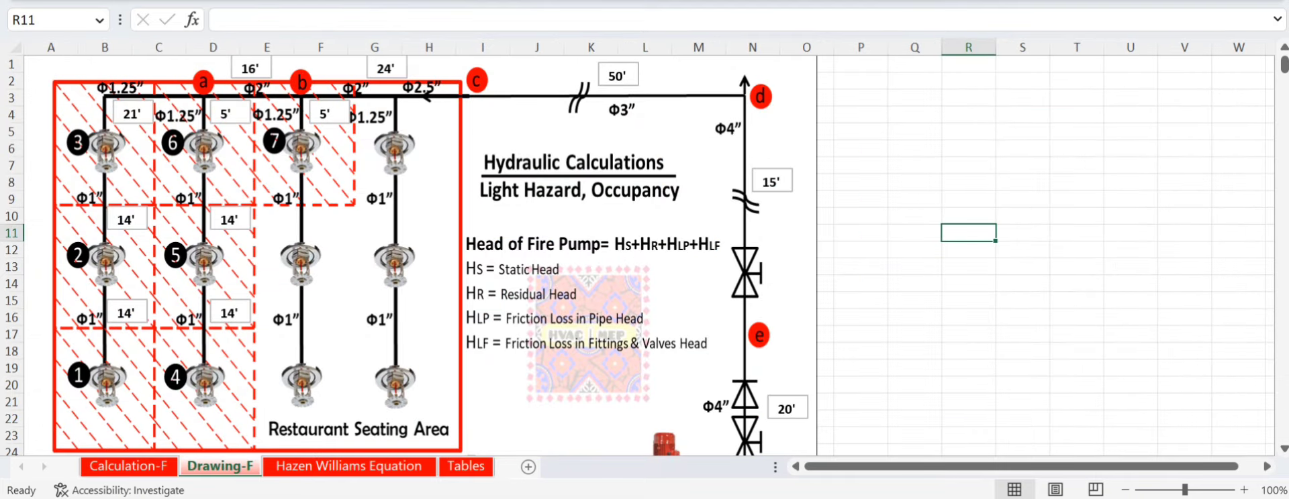
click(128, 466)
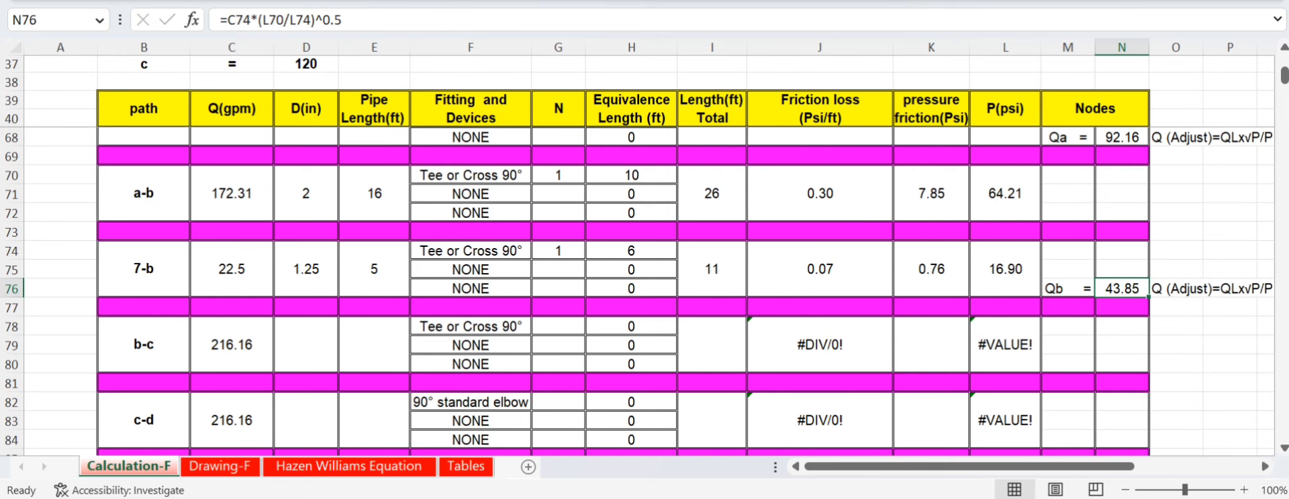
scroll(636, 292, down, 2)
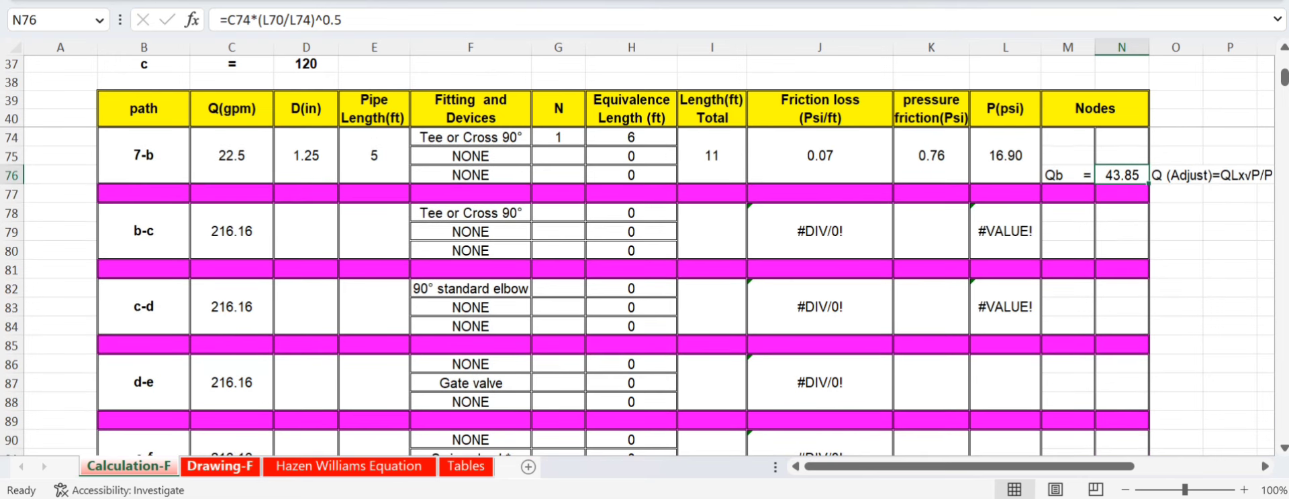
click(221, 466)
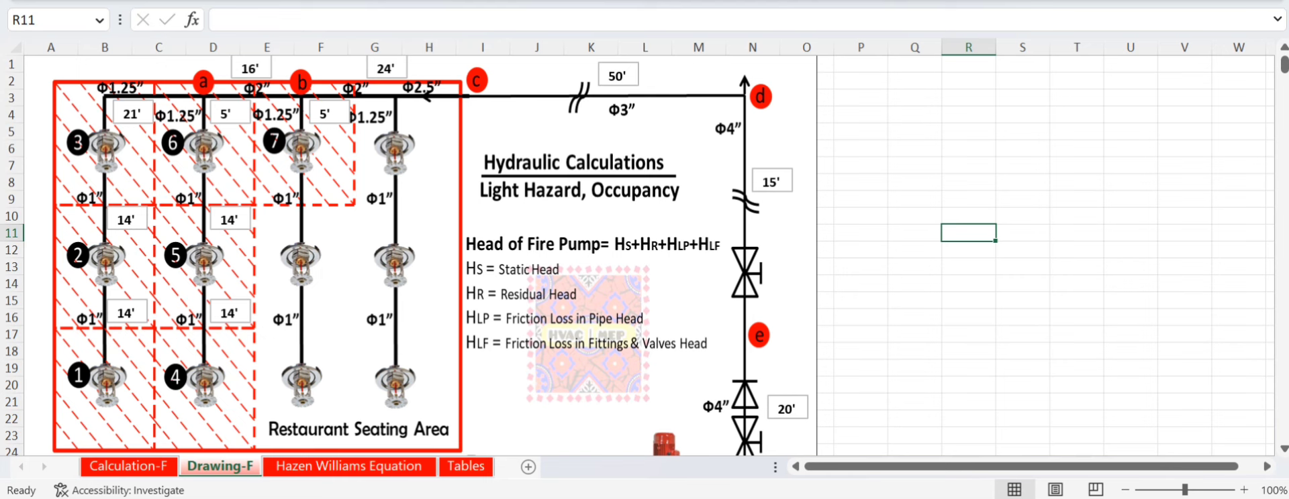
- Inspect the Q formulas of paths b-c and c-d on Calculation-F, comparing how each flow is derived
key(ctrl+Page_Up)
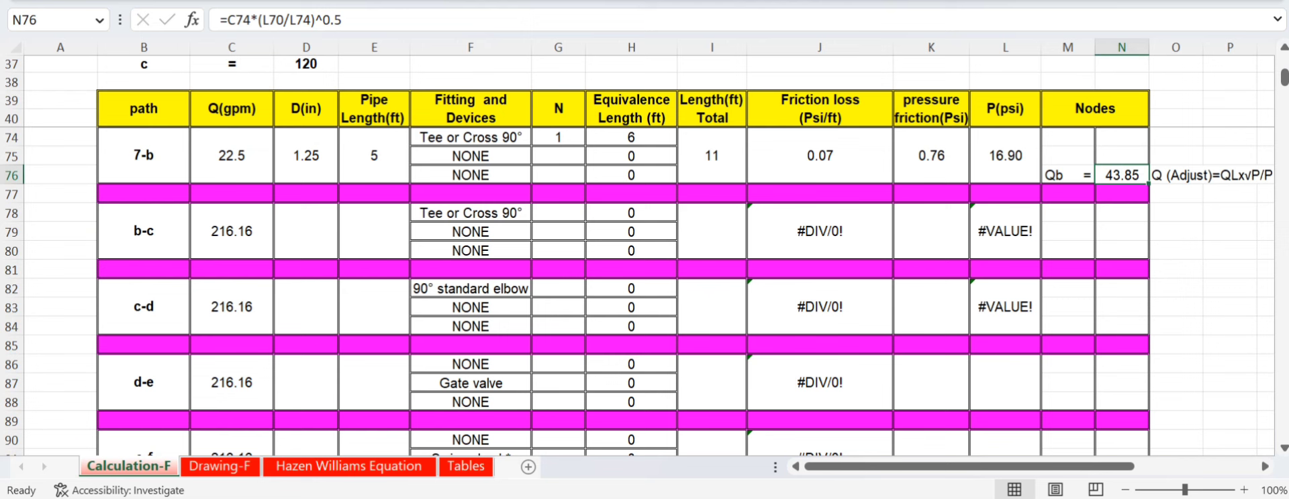
click(231, 232)
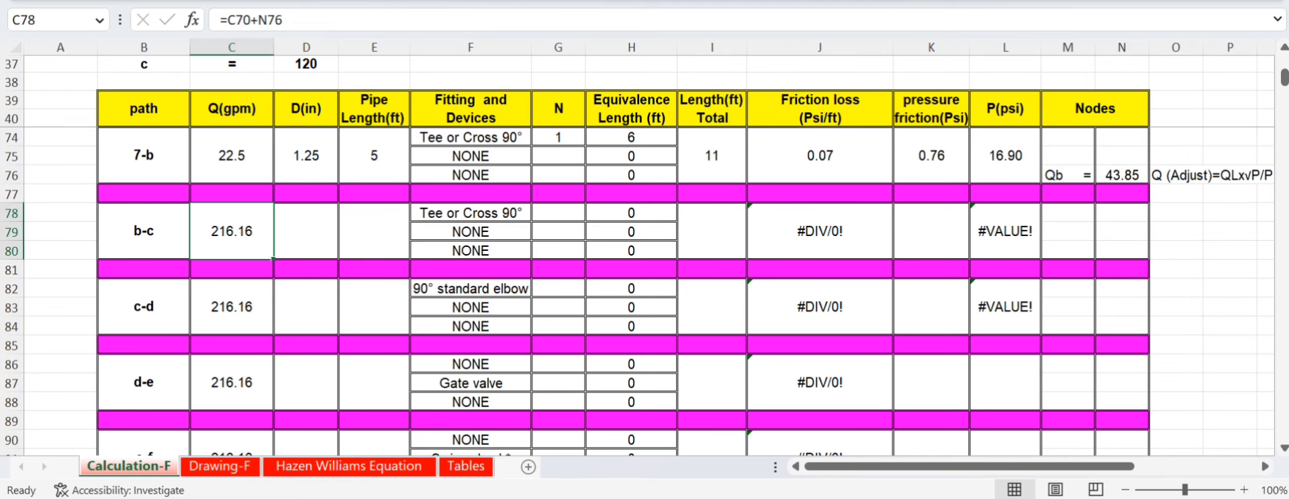
scroll(637, 291, up, 1)
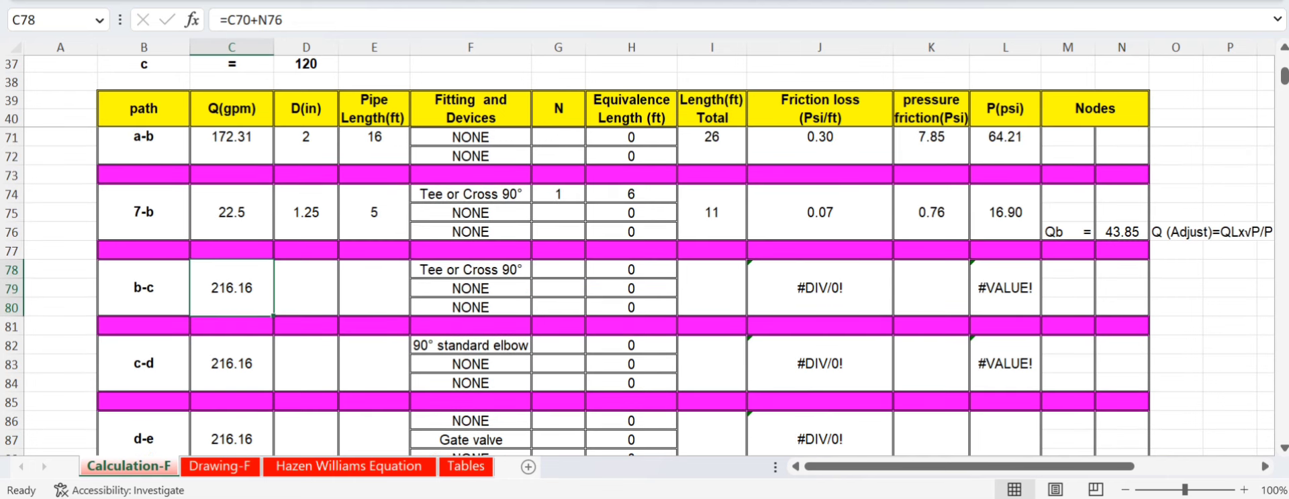
click(232, 364)
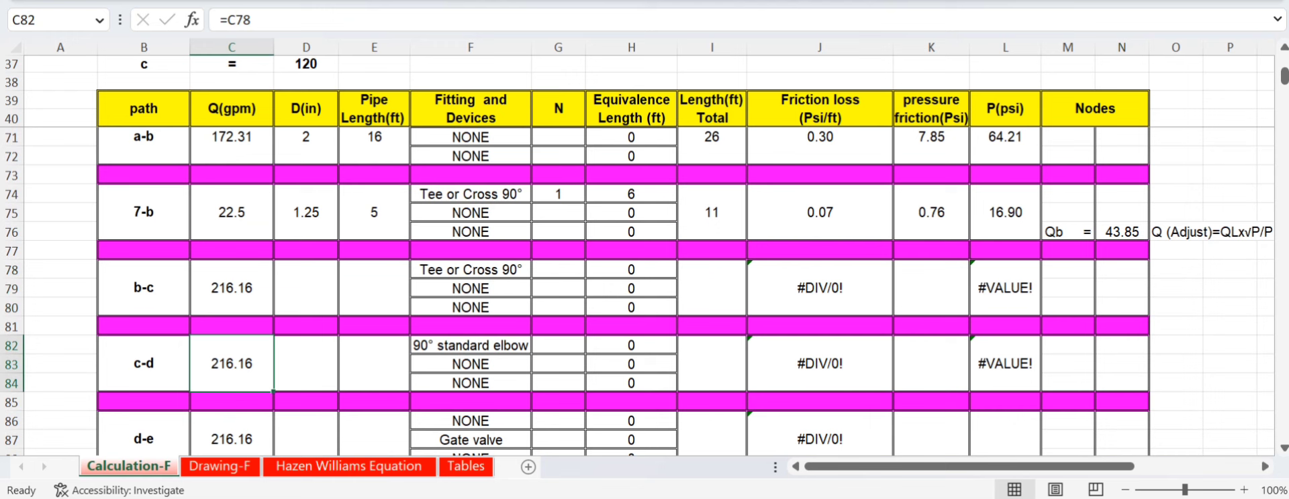
click(231, 288)
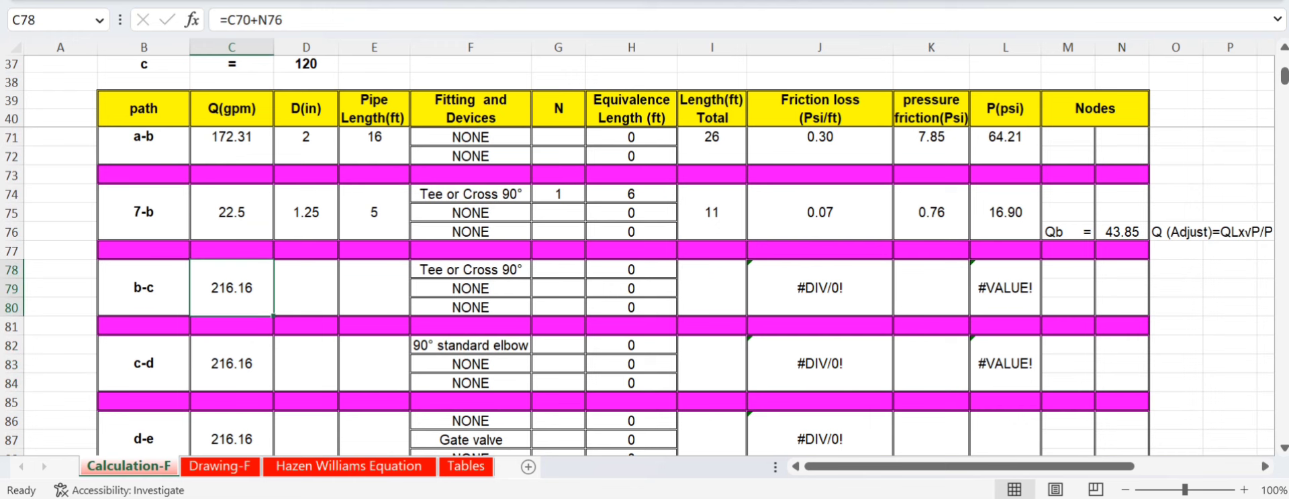
click(232, 364)
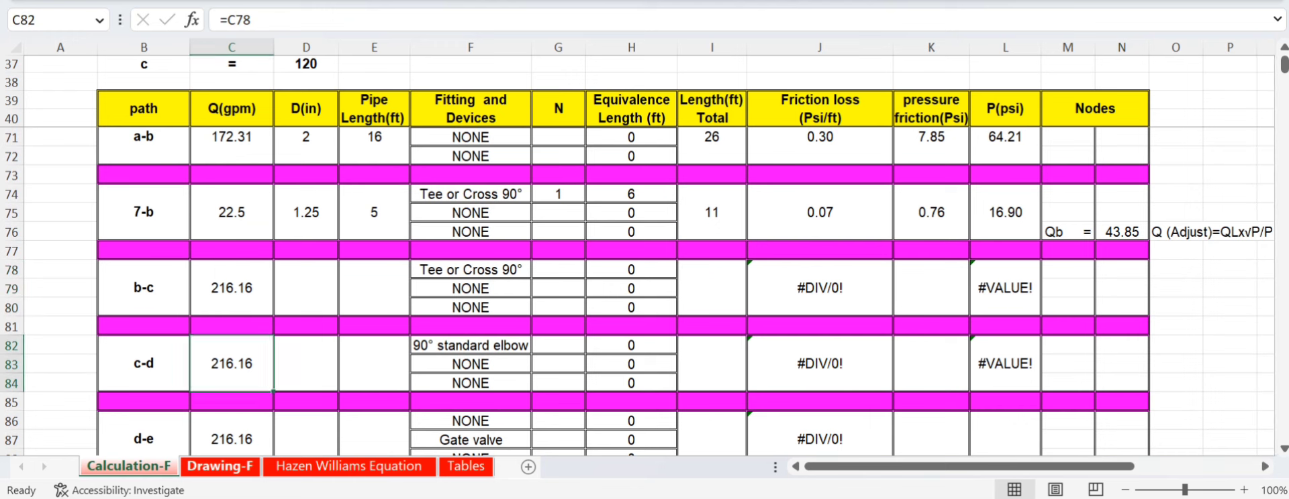
- Check path b-c's flow formula against node b on Drawing-F and the a-b and 7-b rows that feed it
key(ctrl+Page_Down)
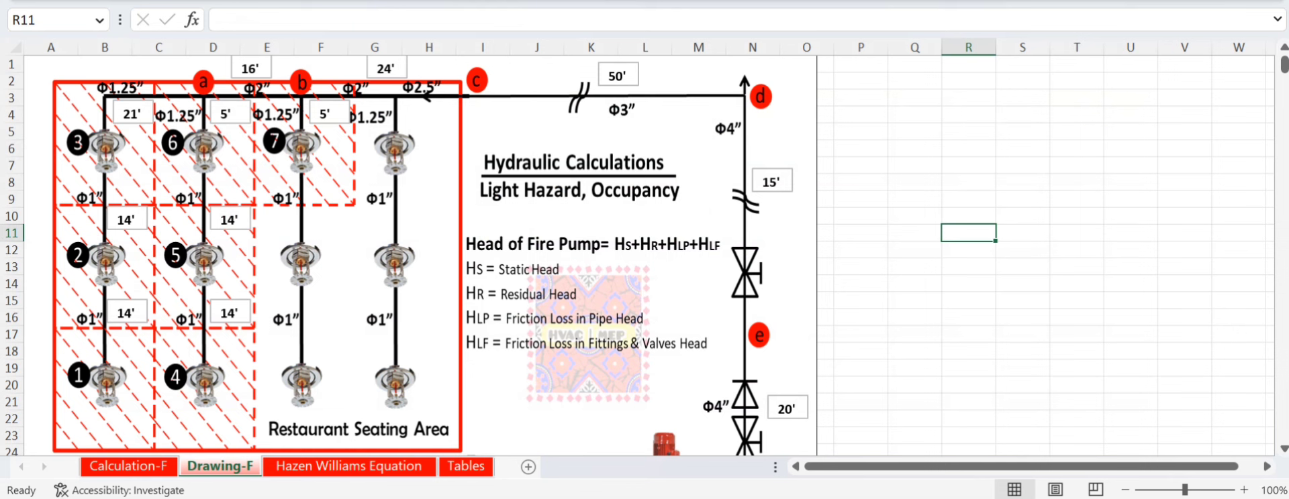
key(ctrl+Page_Up)
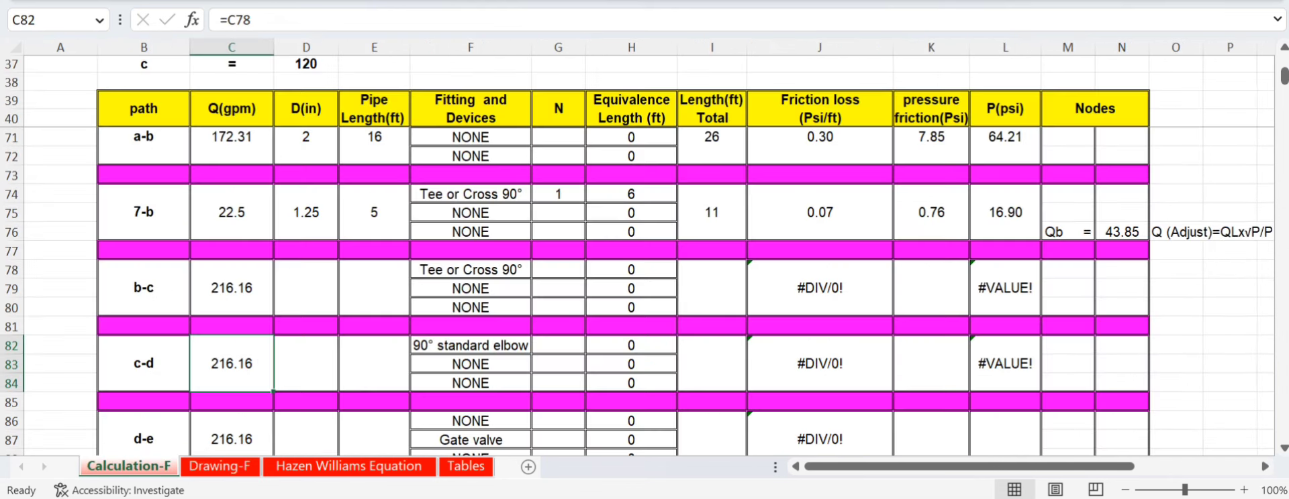
click(231, 288)
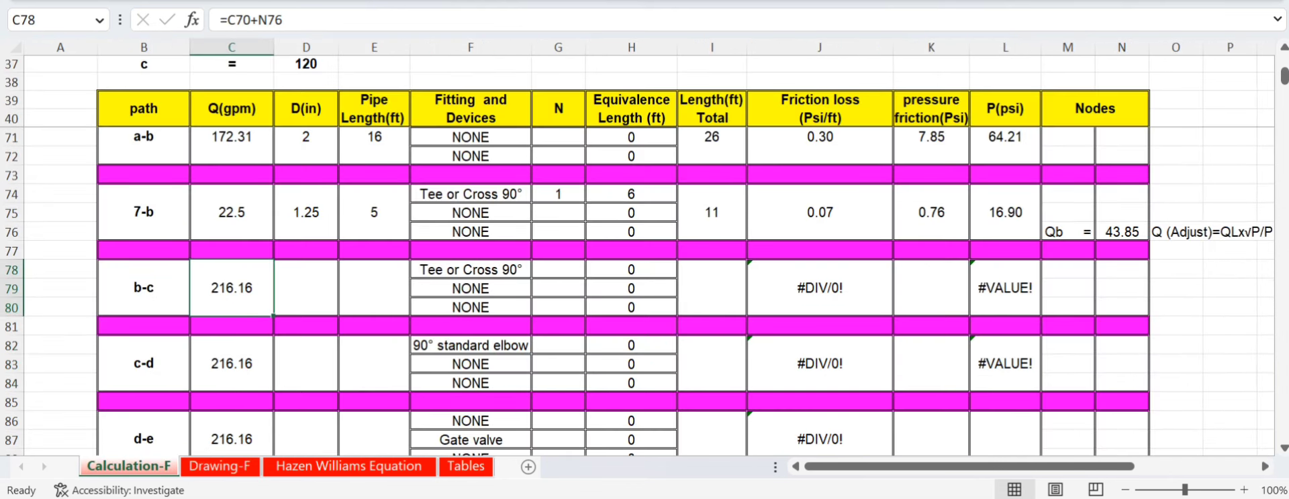
scroll(671, 289, up, 1)
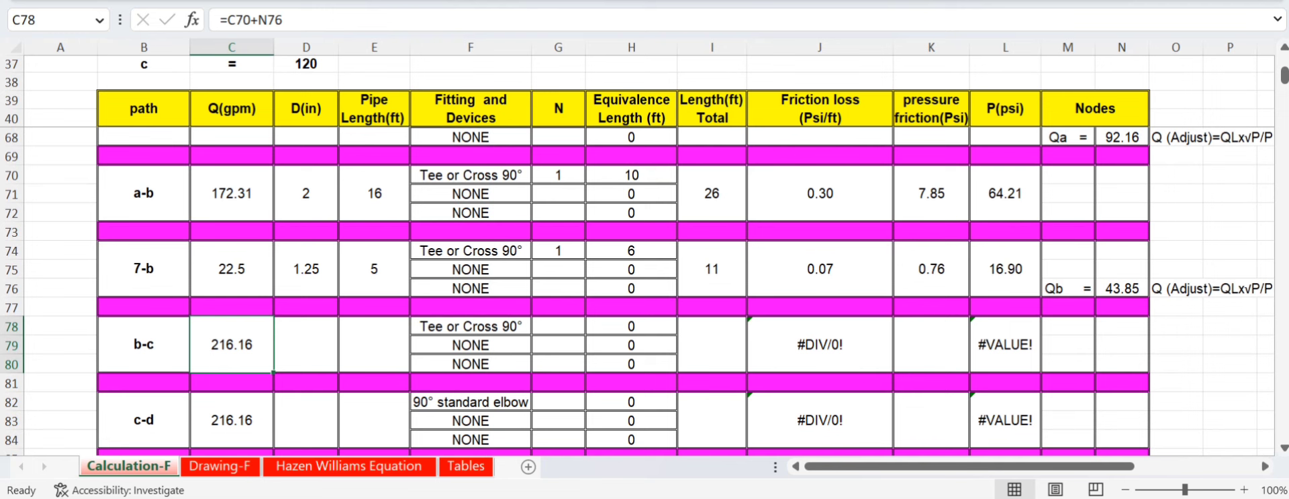
key(ctrl+Page_Down)
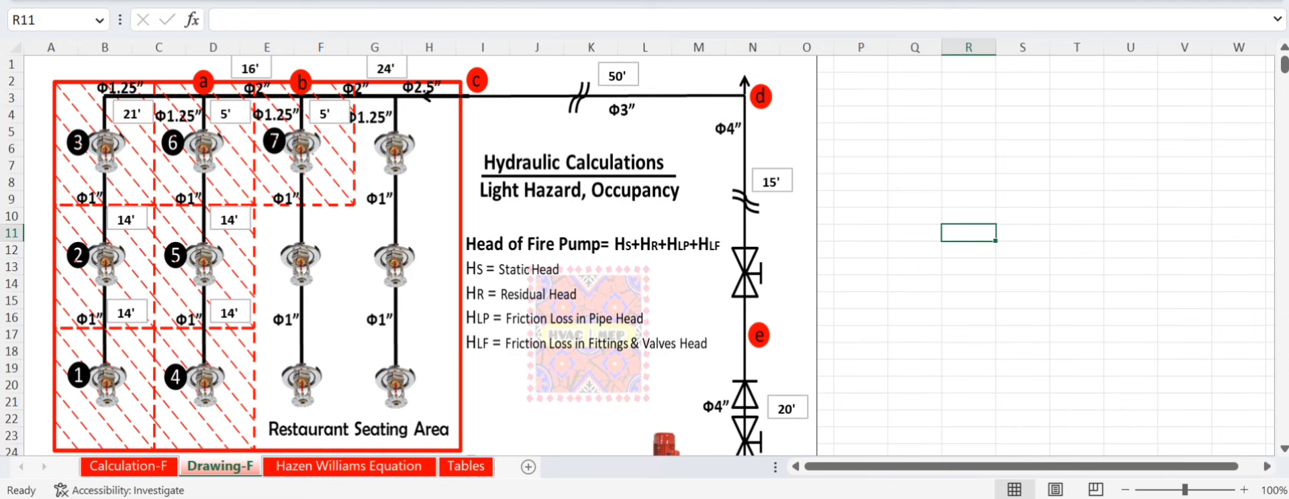
key(ctrl+Page_Up)
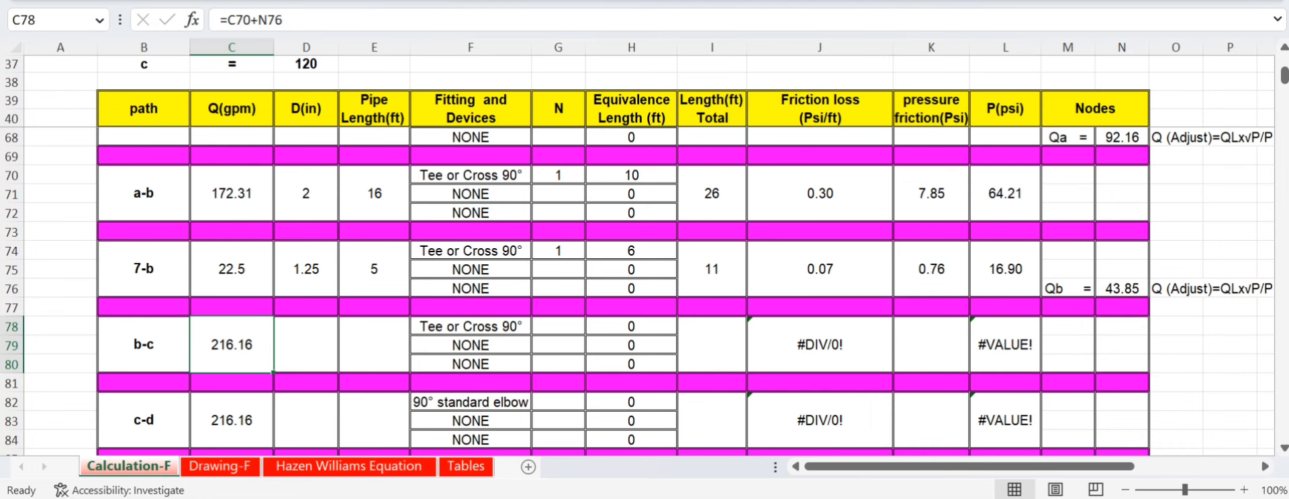
scroll(636, 291, up, 1)
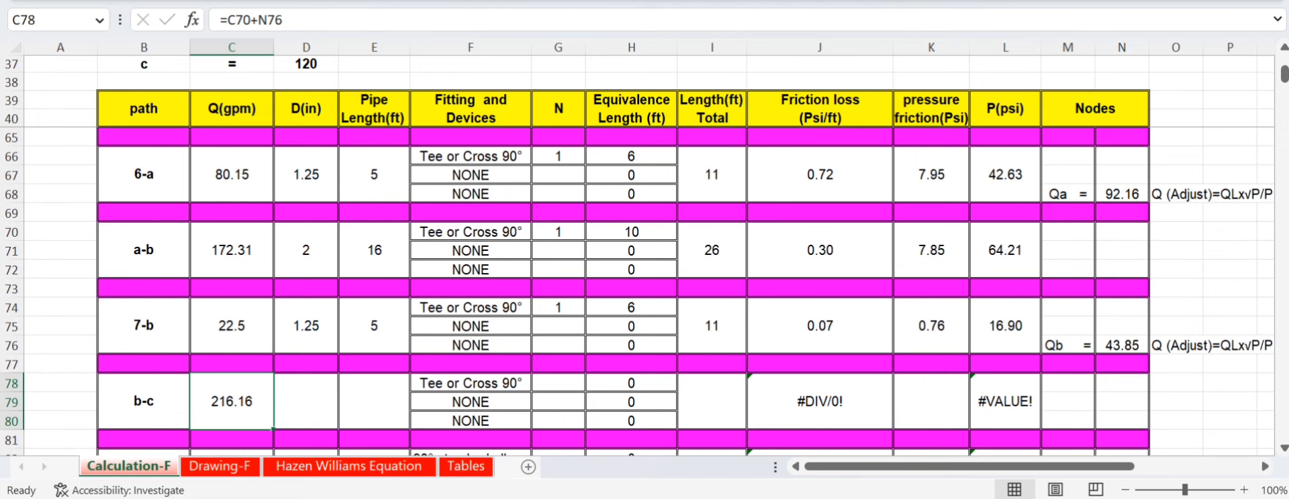
scroll(636, 291, down, 1)
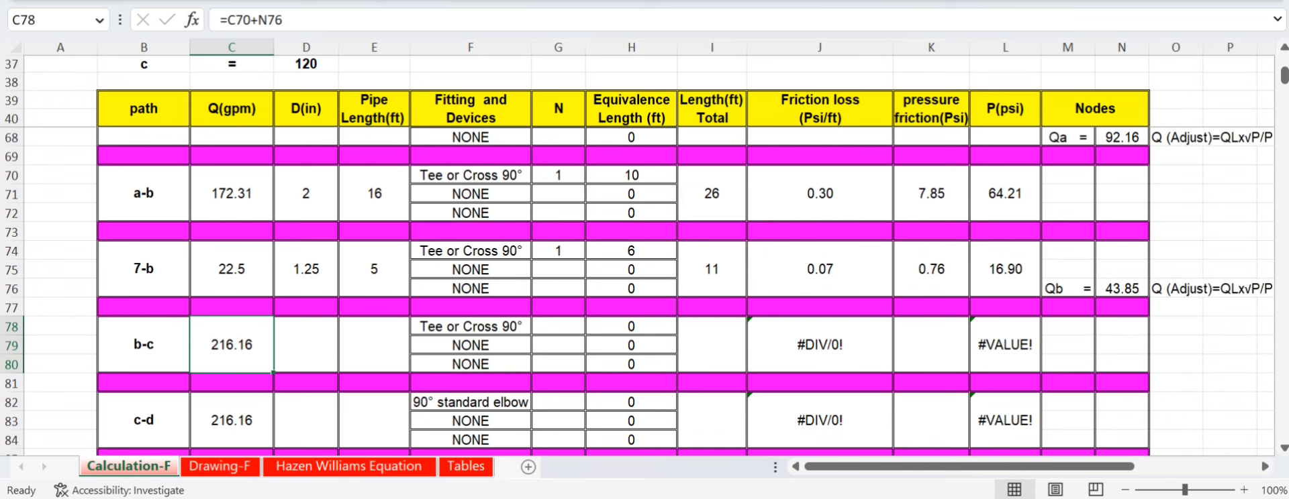
- Read path b-c's pipe data on Drawing-F and set its diameter to 2.5 in and pipe length to 24 ft
click(220, 466)
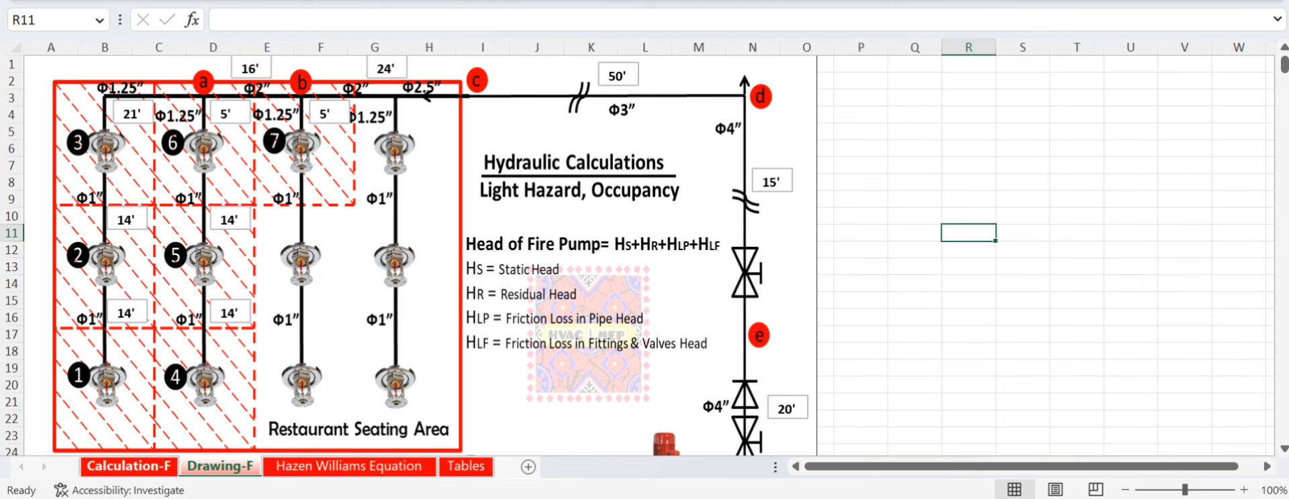
click(129, 467)
click(306, 345)
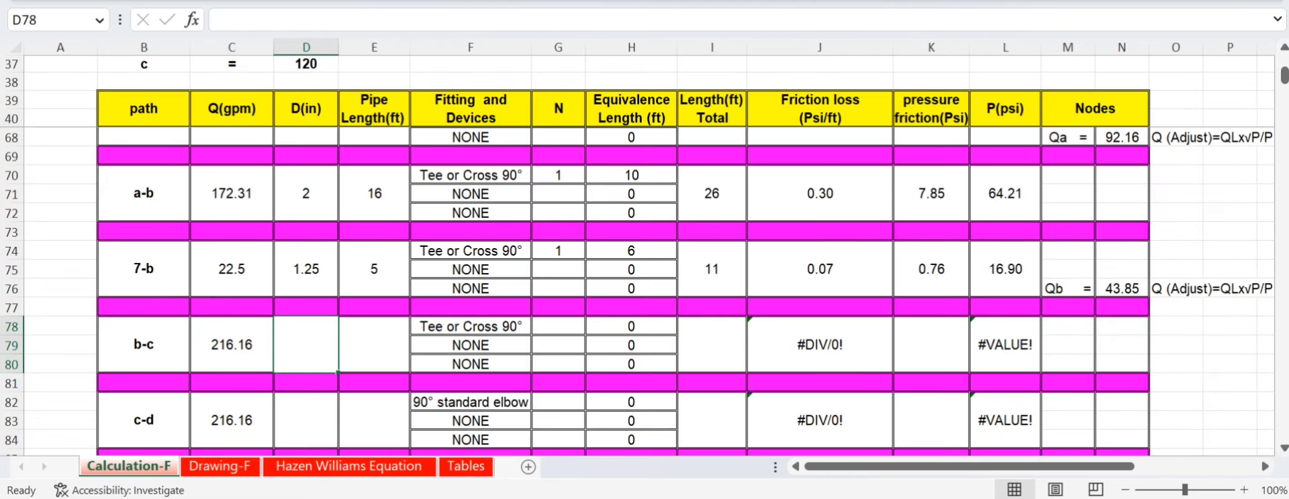
text(2.5)
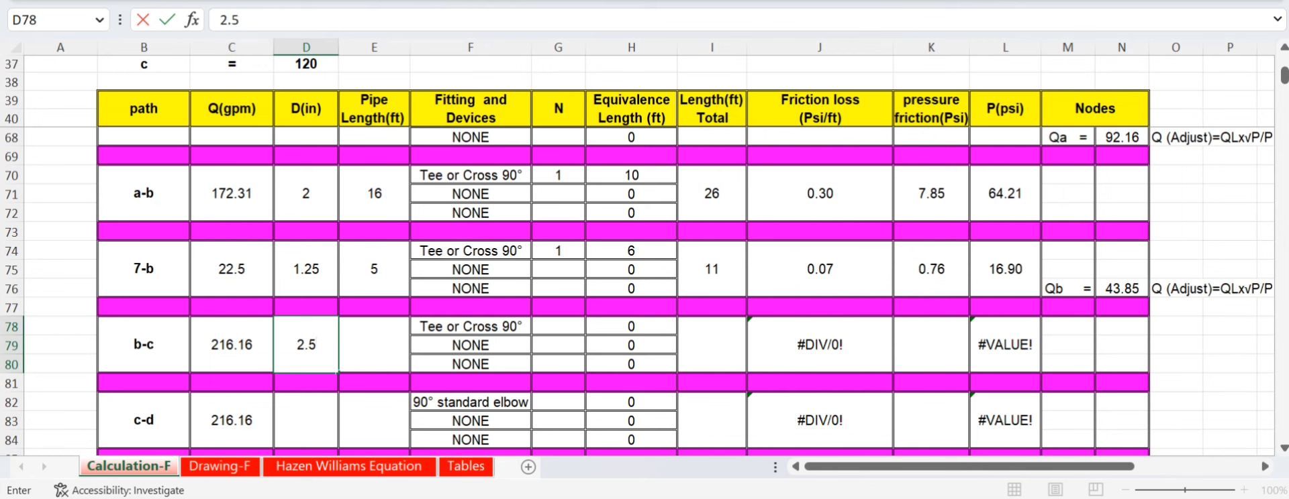
key(Tab)
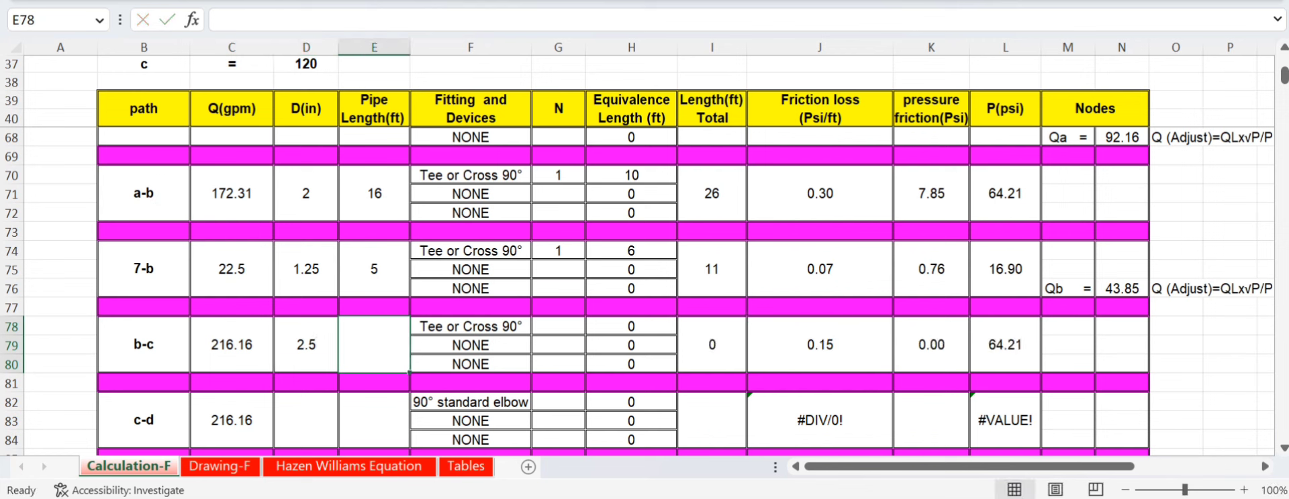
text(24)
key(Return)
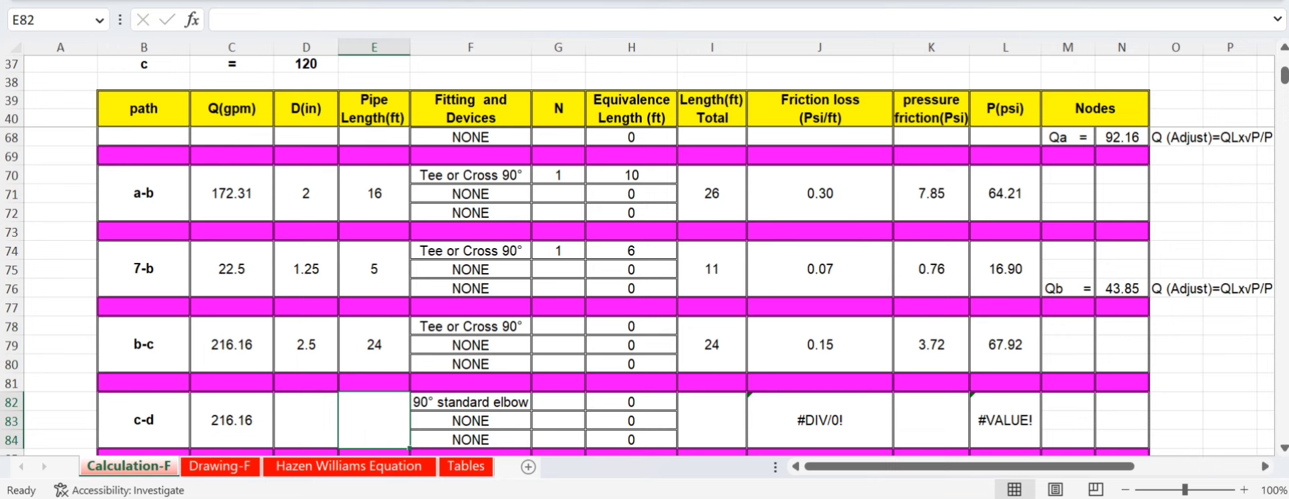
- Check path b-c's fittings on Drawing-F and set the quantity of its Tee or Cross 90° to 1
click(222, 465)
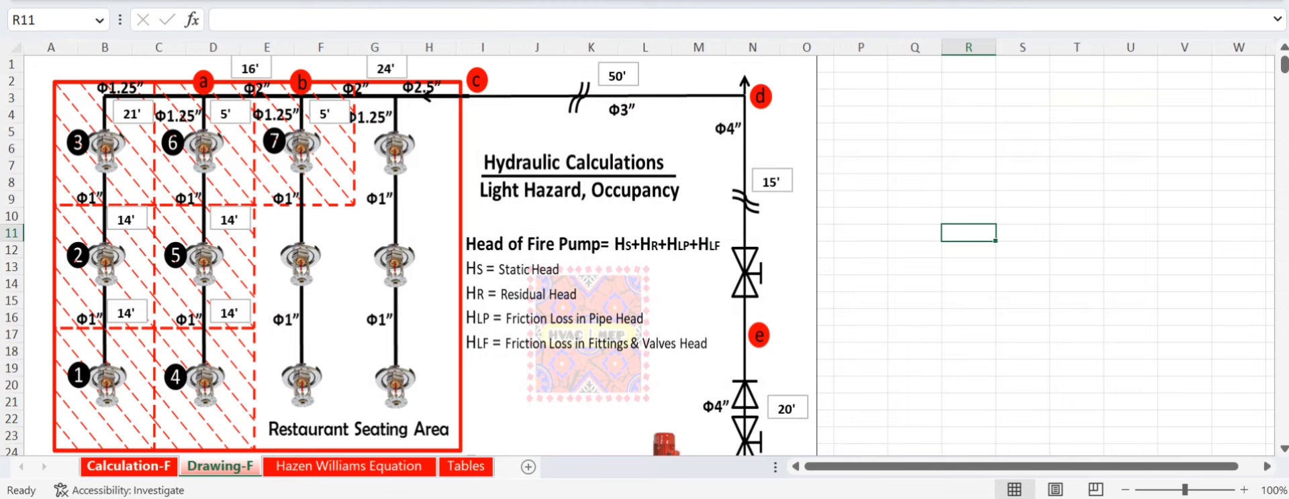
click(129, 466)
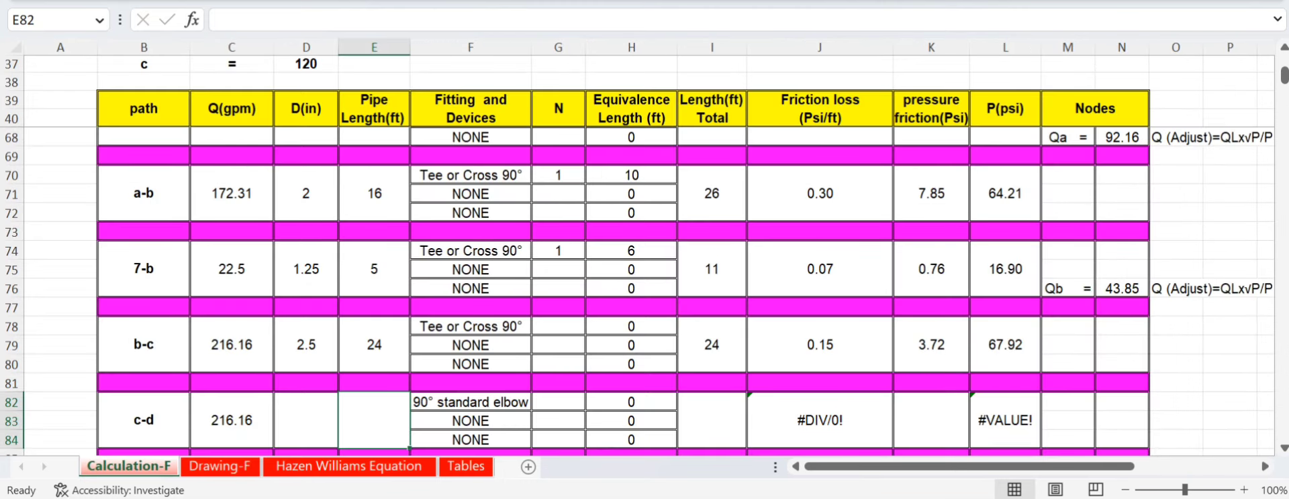
click(558, 327)
text(1)
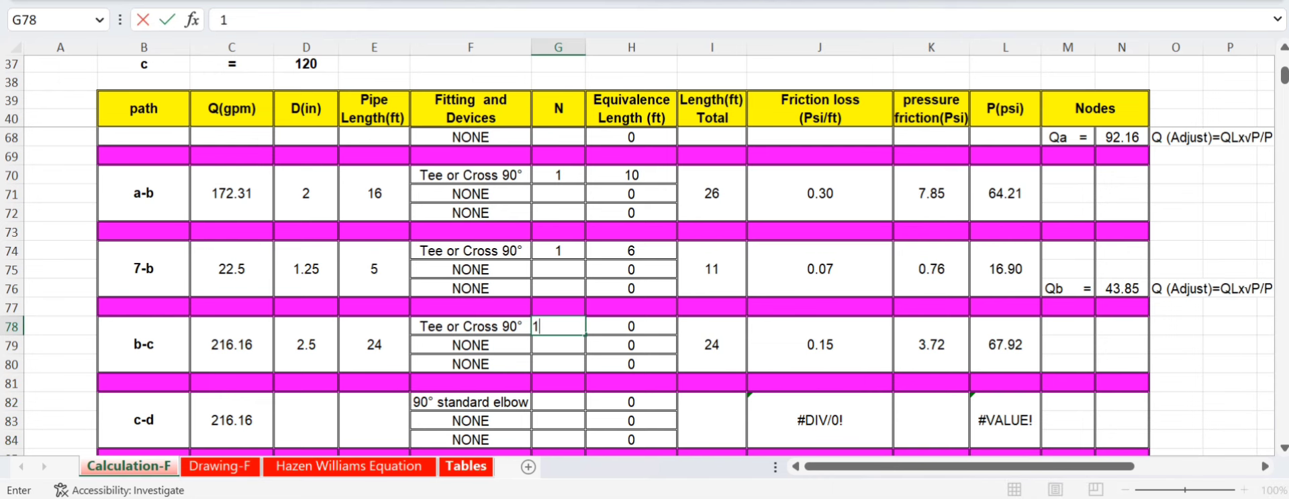
- Look up the 2½ in. tee in the Tables sheet's fittings table and set path b-c's tee equivalent length to 12 ft
click(466, 467)
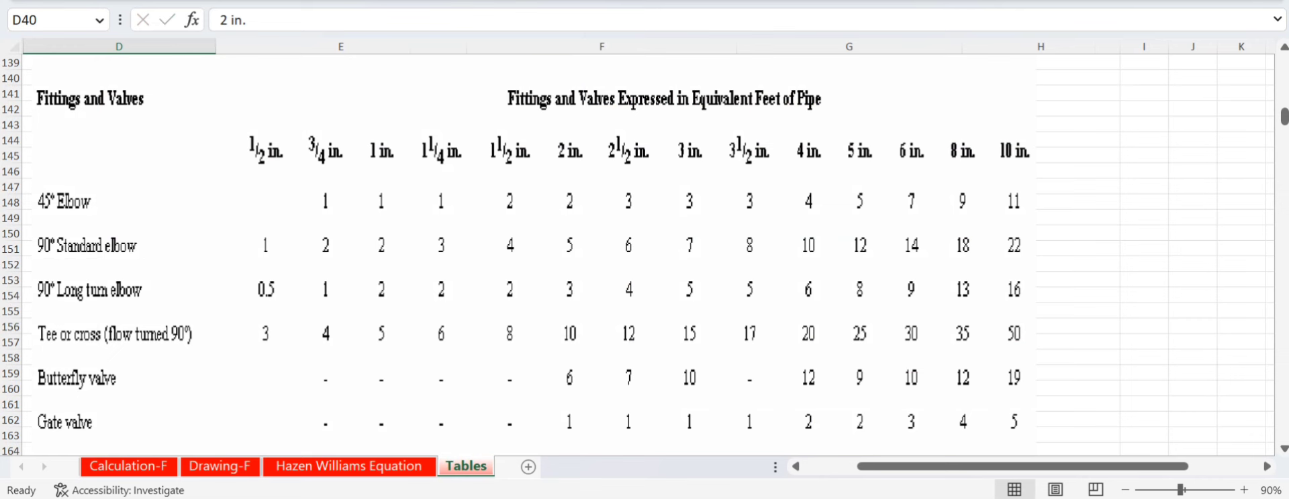
key(ctrl+Page_Up)
key(ctrl+Page_Up)
key(ctrl+Page_Up)
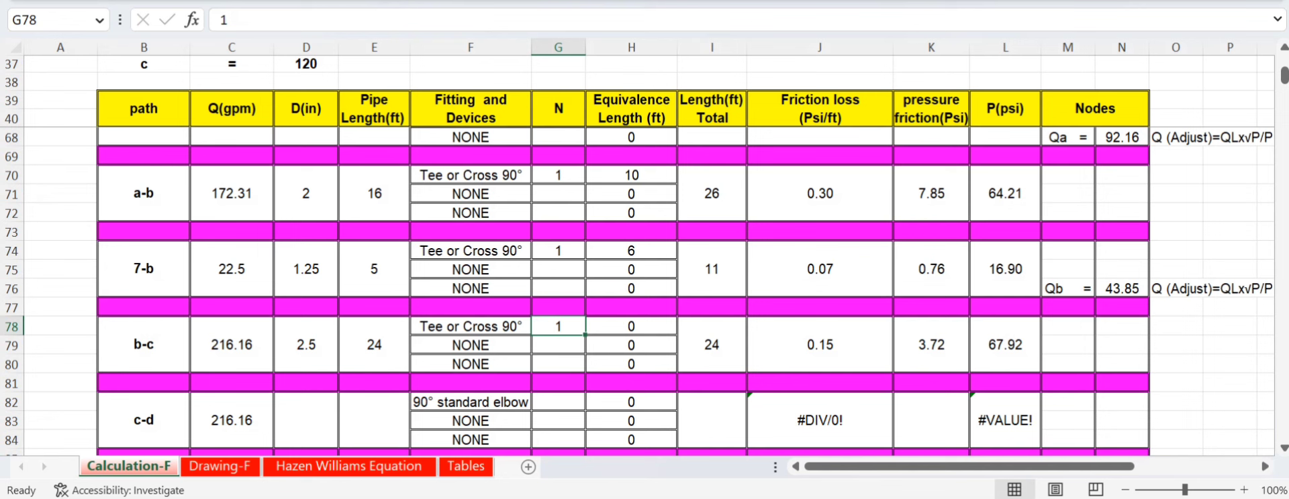
click(631, 346)
click(631, 326)
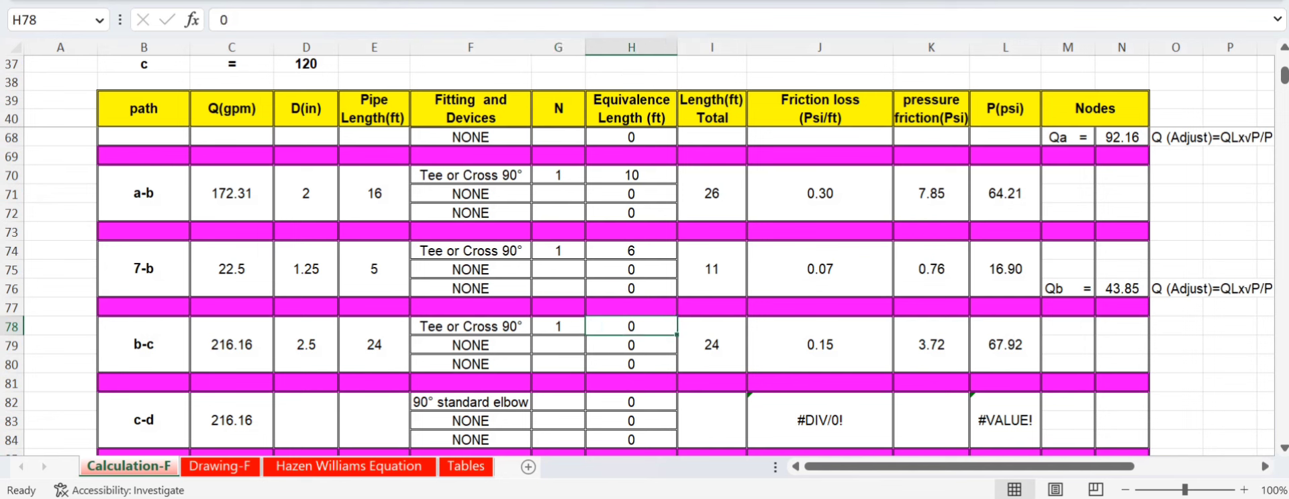
text(12)
key(Tab)
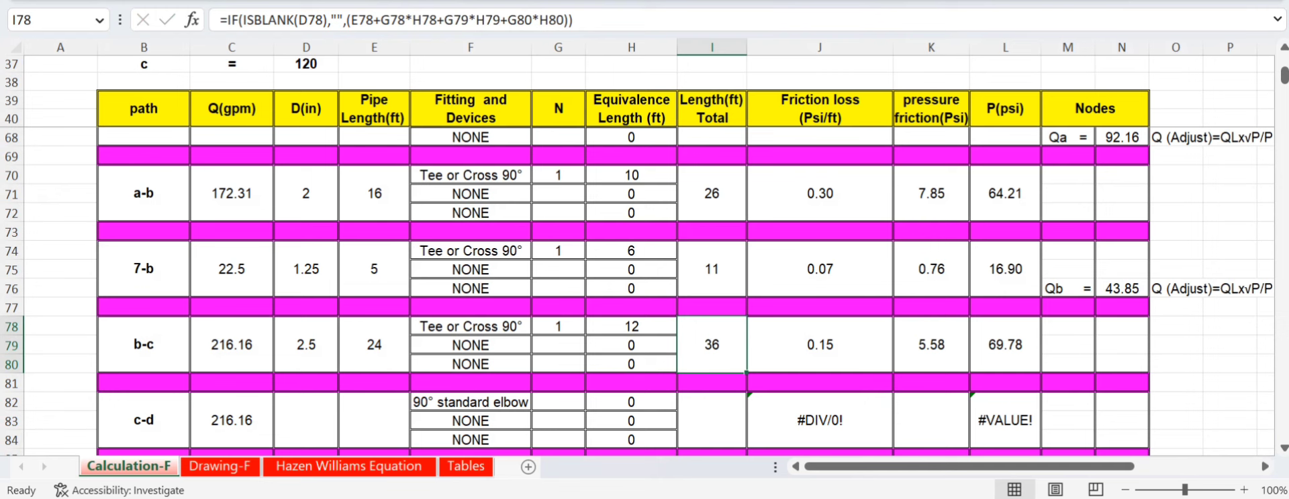
- Locate path c-d on Drawing-F and inspect its Q formula on Calculation-F
scroll(636, 292, down, 2)
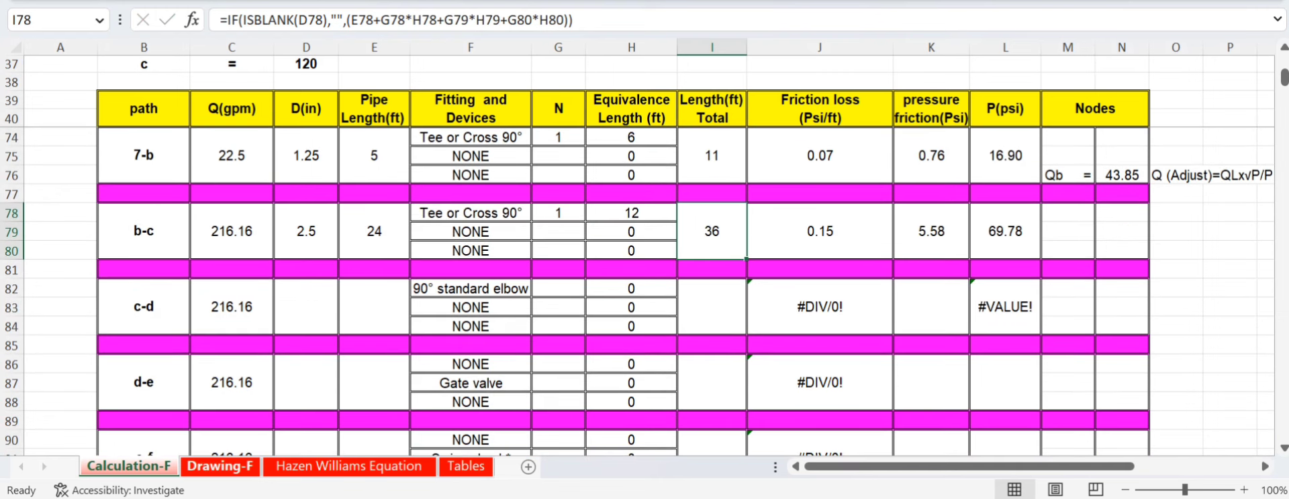
click(220, 465)
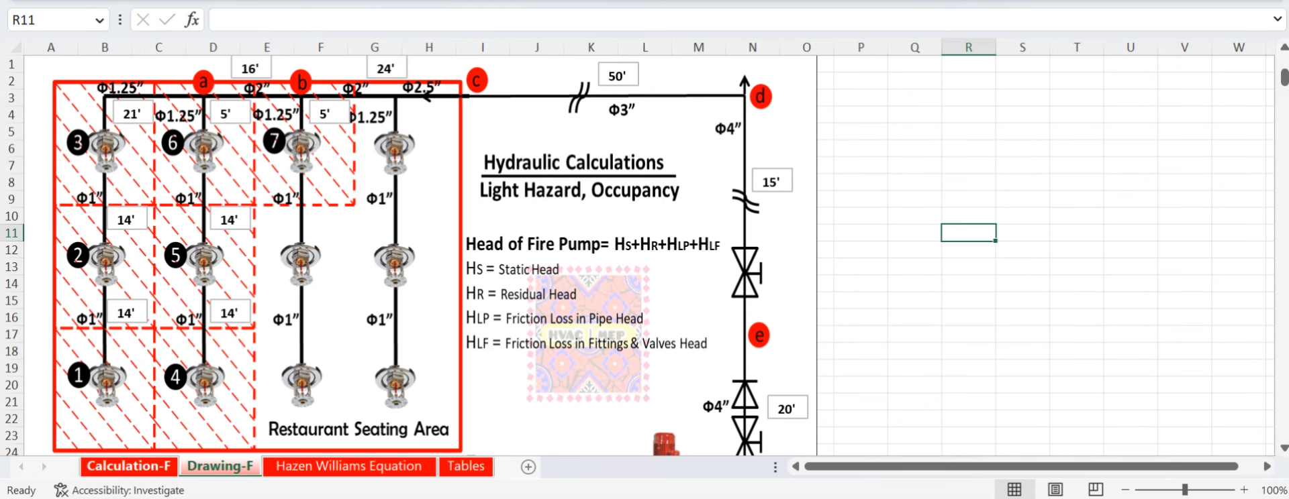
click(128, 466)
click(232, 308)
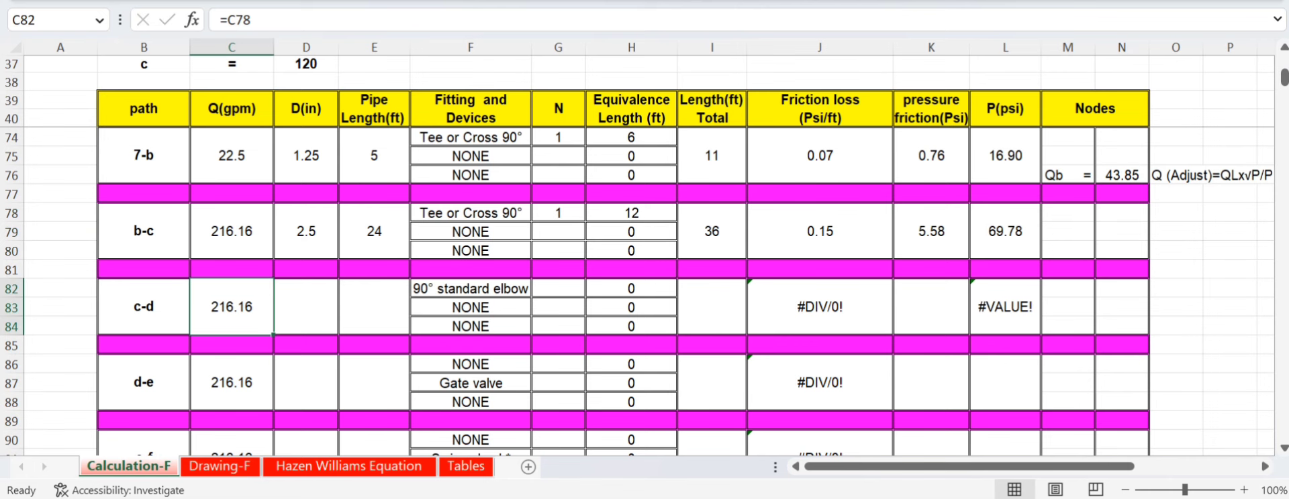
- Read path c-d's pipe data on Drawing-F and set its diameter to 3 in and pipe length to 50 ft
click(220, 466)
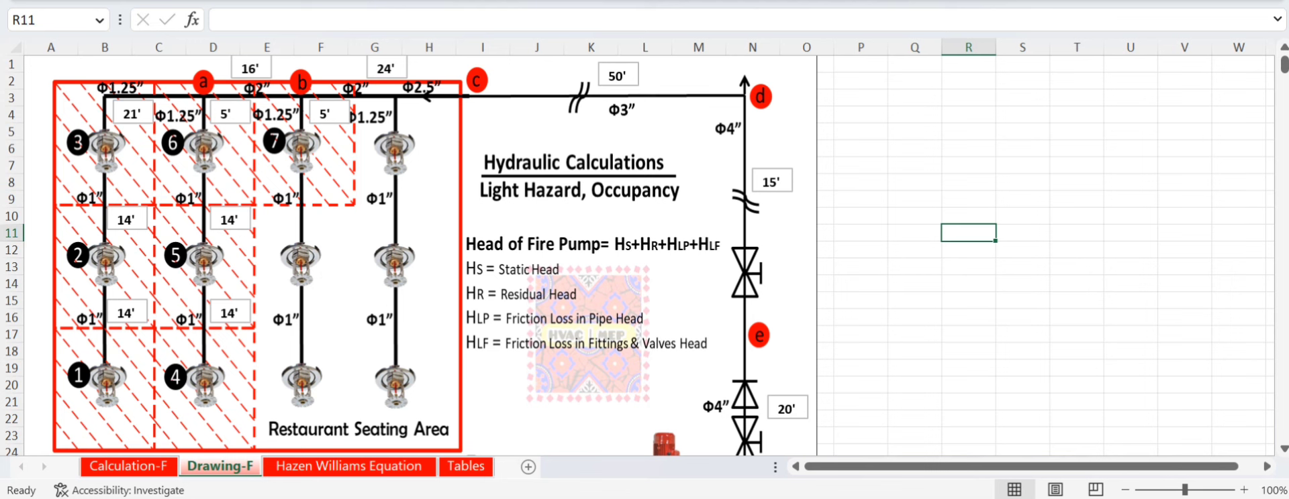
click(129, 466)
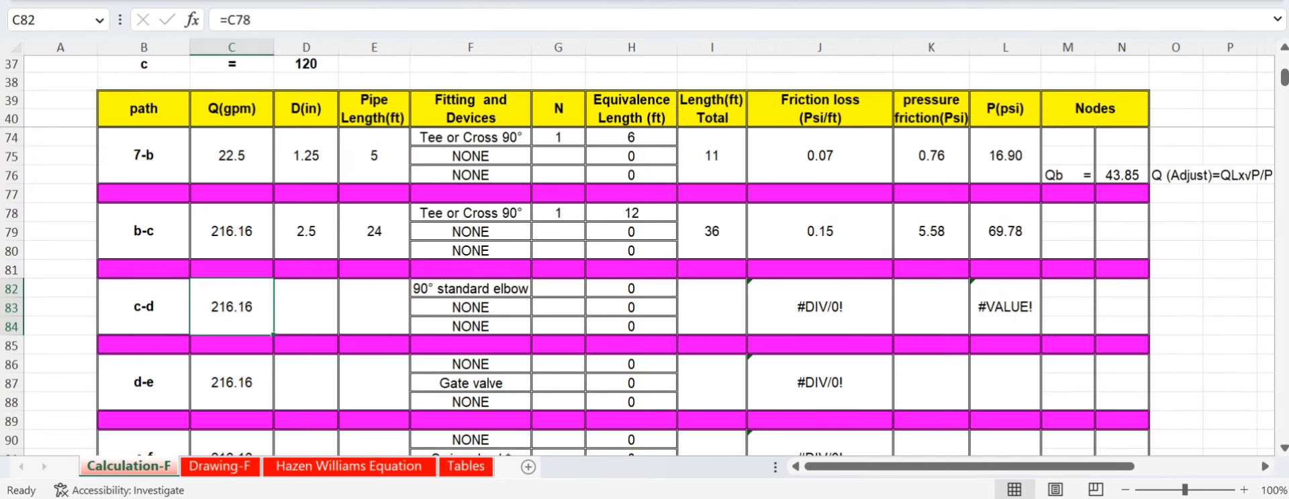
click(306, 308)
key(Tab)
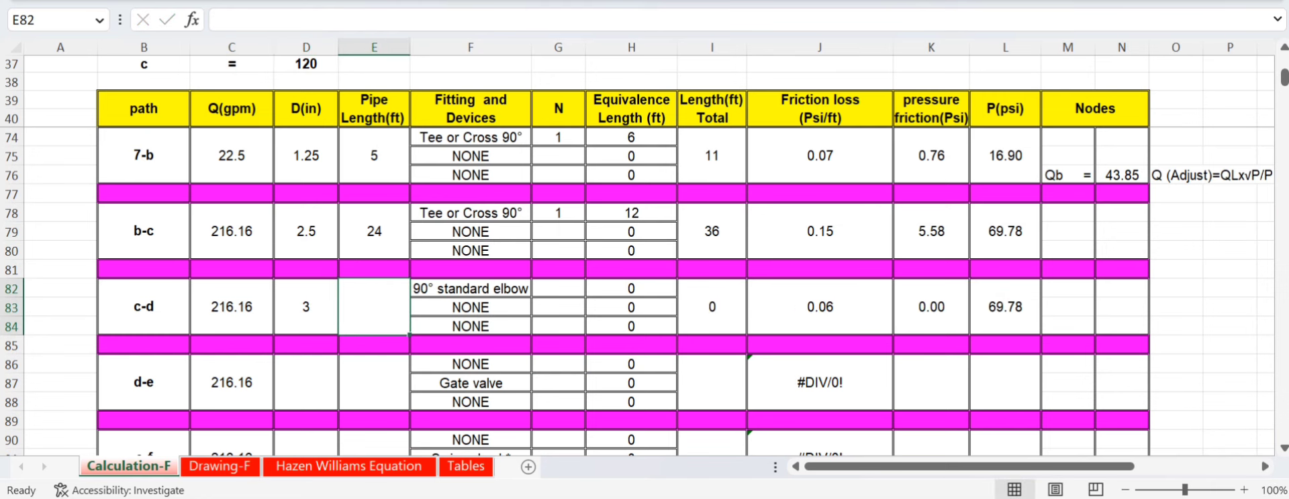
click(219, 466)
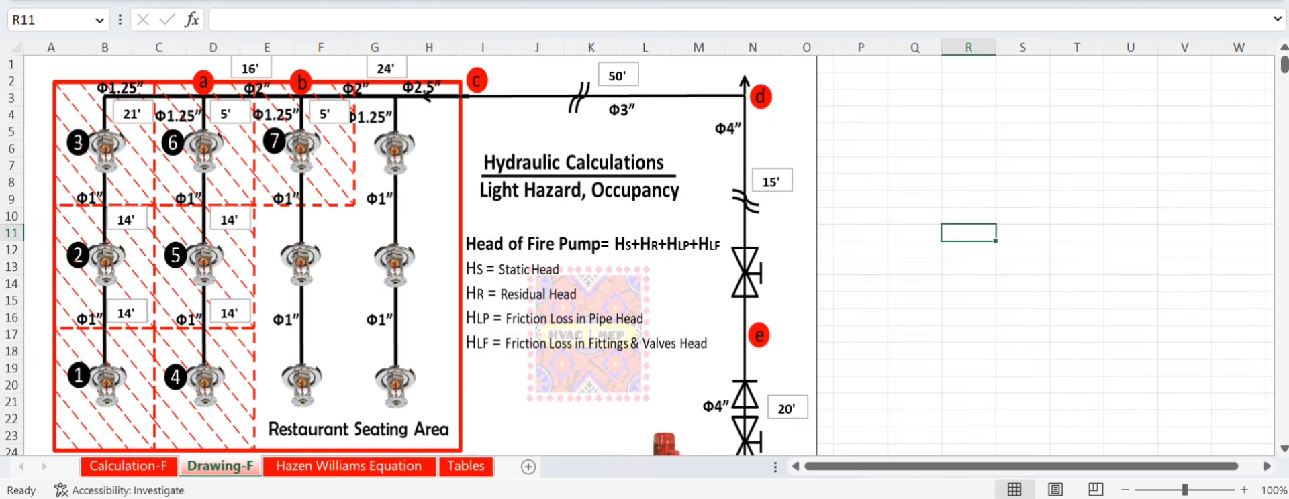
click(128, 466)
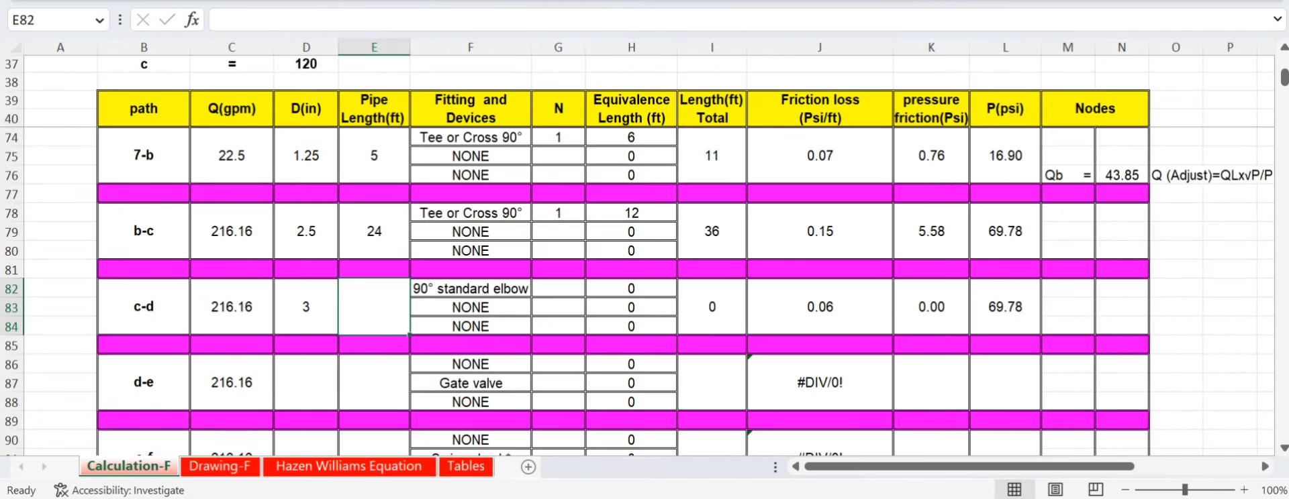
text(50)
key(Return)
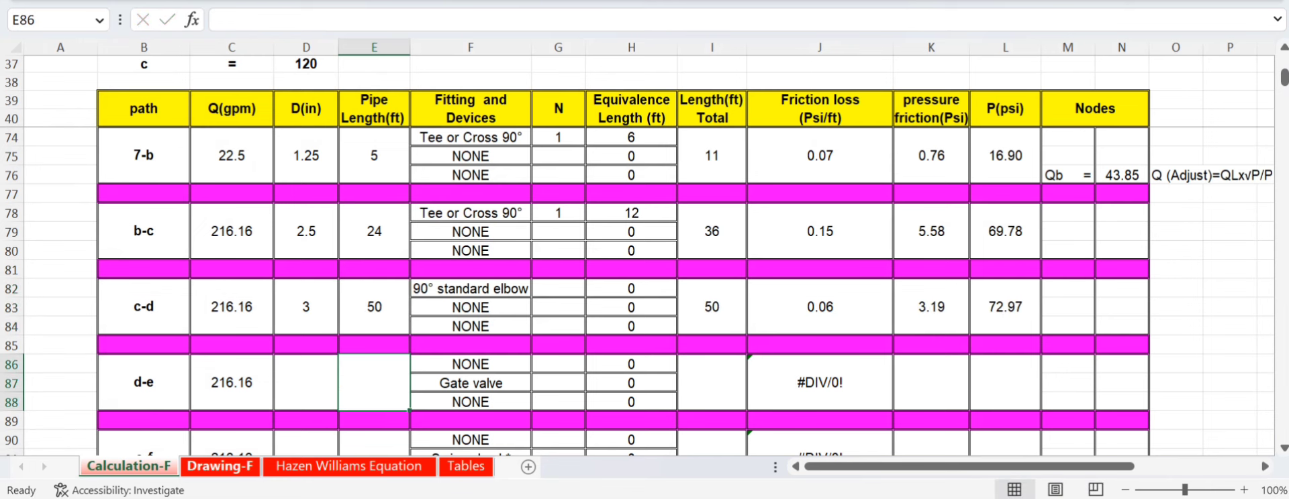
- Check path c-d's fittings on Drawing-F and set the quantity of its 90° standard elbow to 1
click(219, 466)
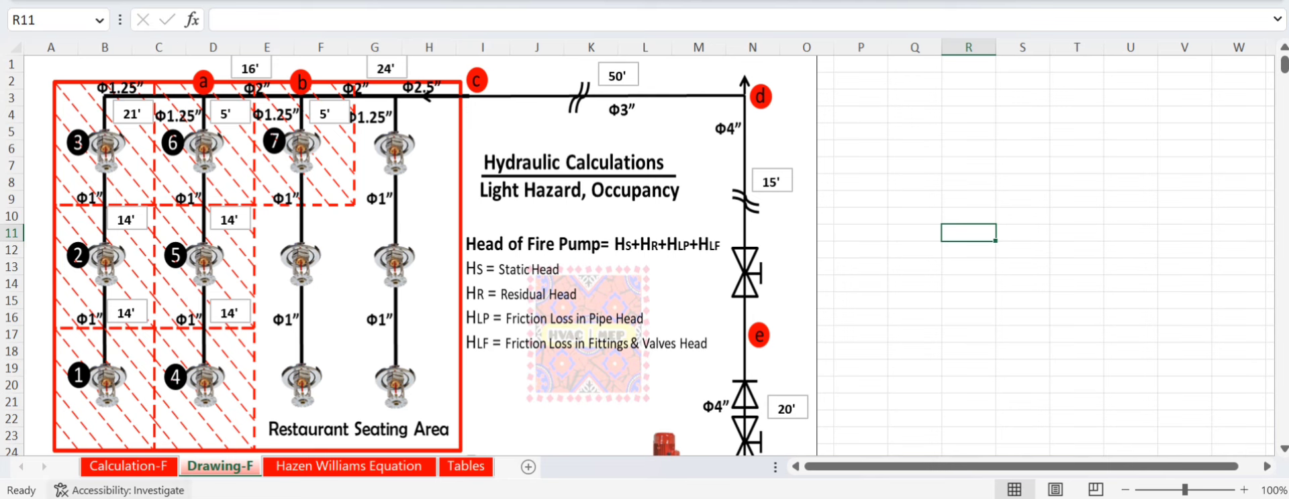
click(129, 467)
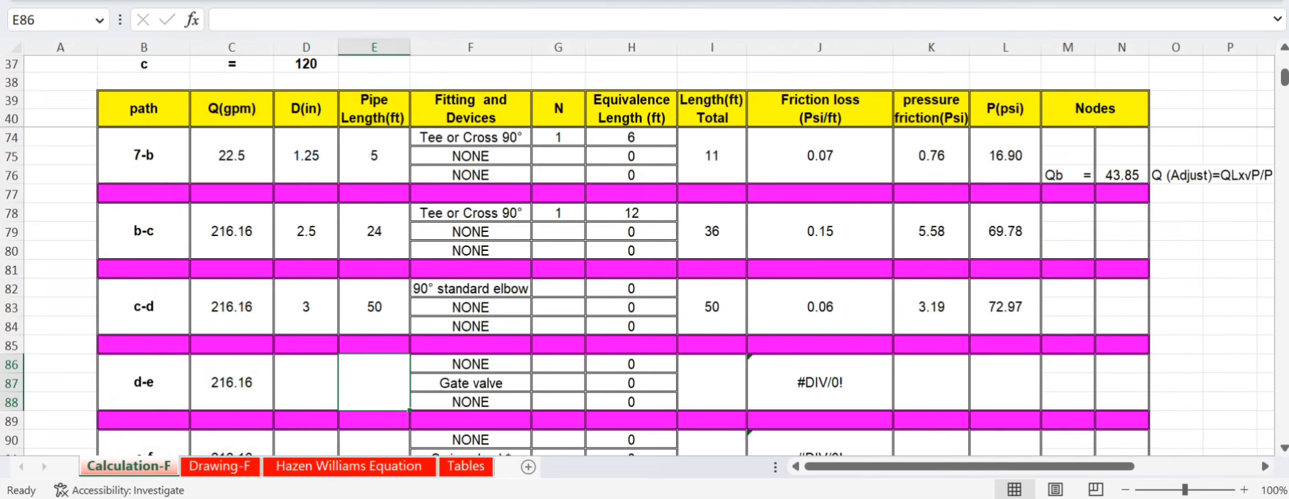
click(557, 289)
text(1)
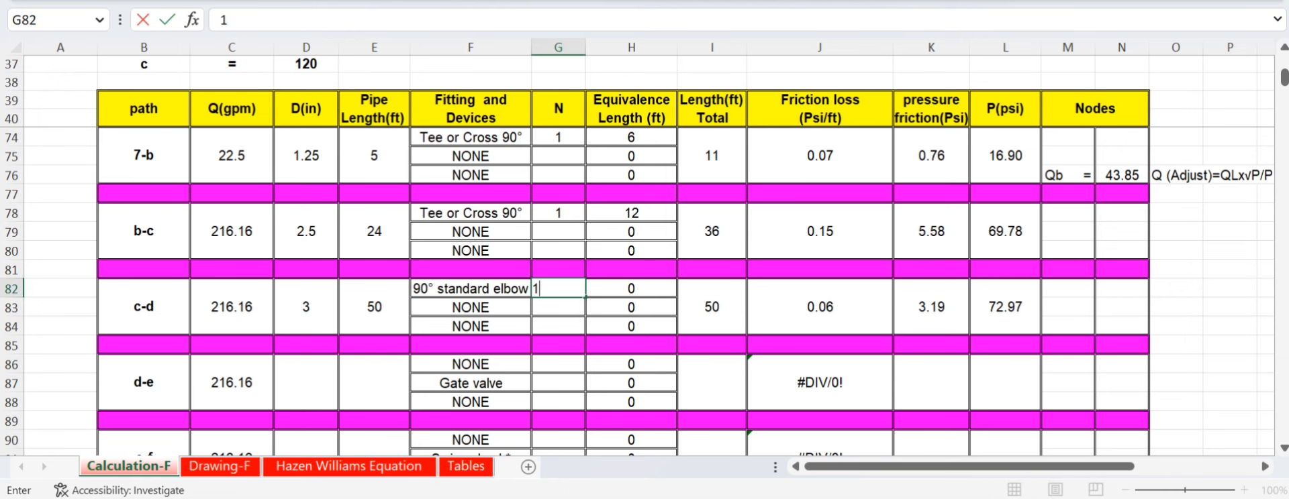
key(Tab)
- Set path c-d's elbow equivalent length to 7 ft from the 3 in. column of the Tables sheet and inspect the path's P(psi) formula
key(ctrl+Page_Down)
key(ctrl+Page_Down)
key(ctrl+Page_Down)
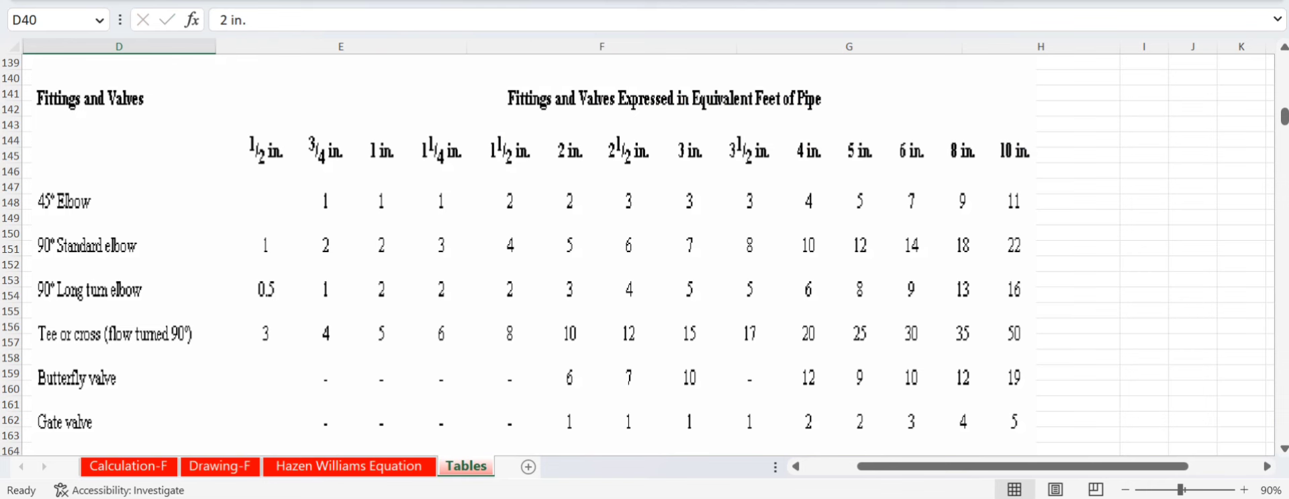
key(ctrl+Page_Up)
key(ctrl+Page_Up)
key(ctrl+Page_Up)
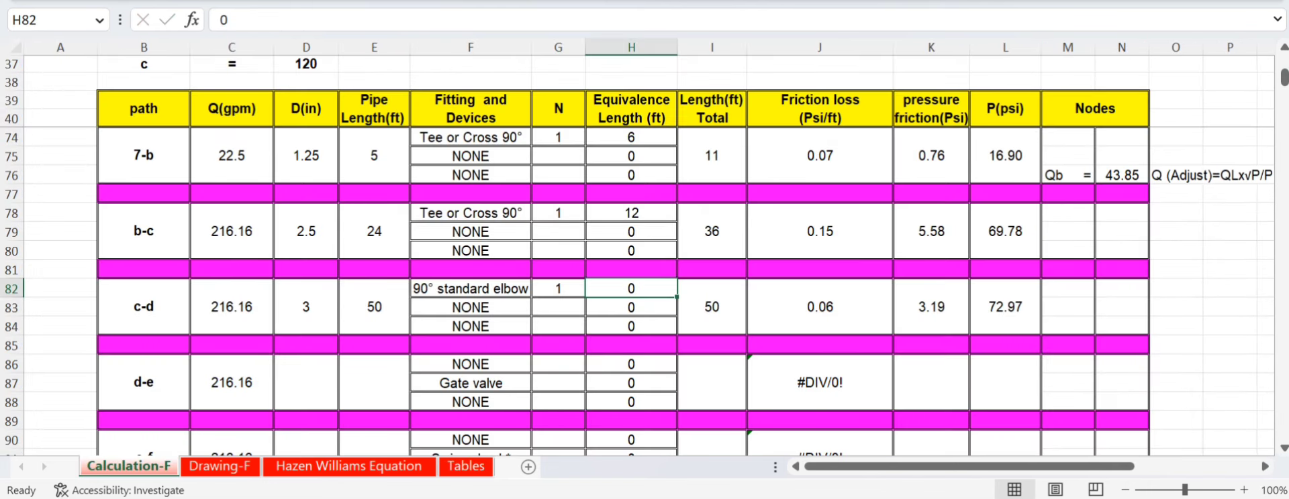
text(7)
click(712, 382)
scroll(711, 382, down, 1)
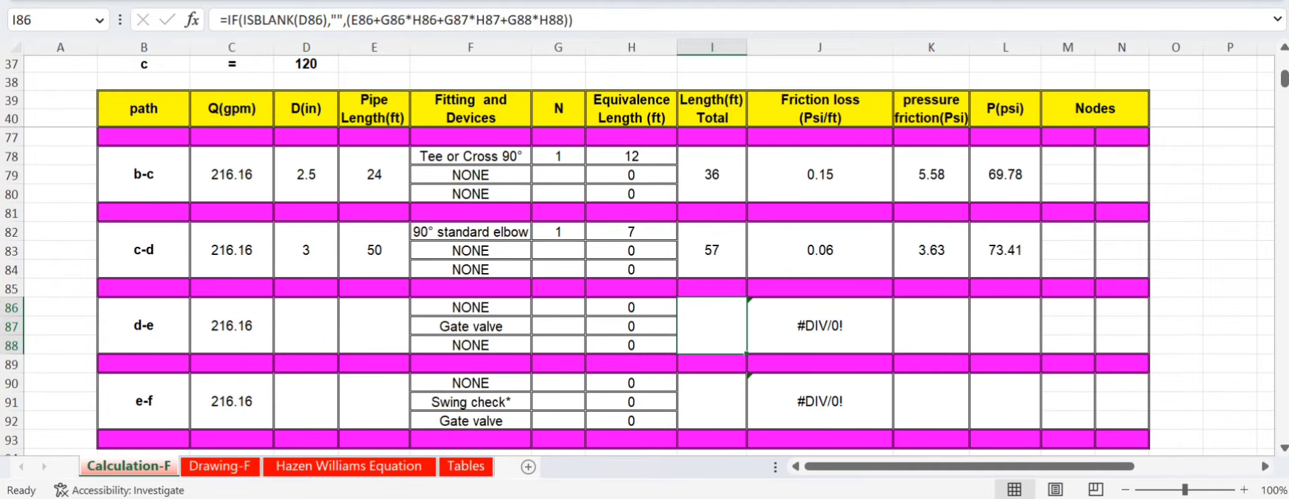
click(1005, 250)
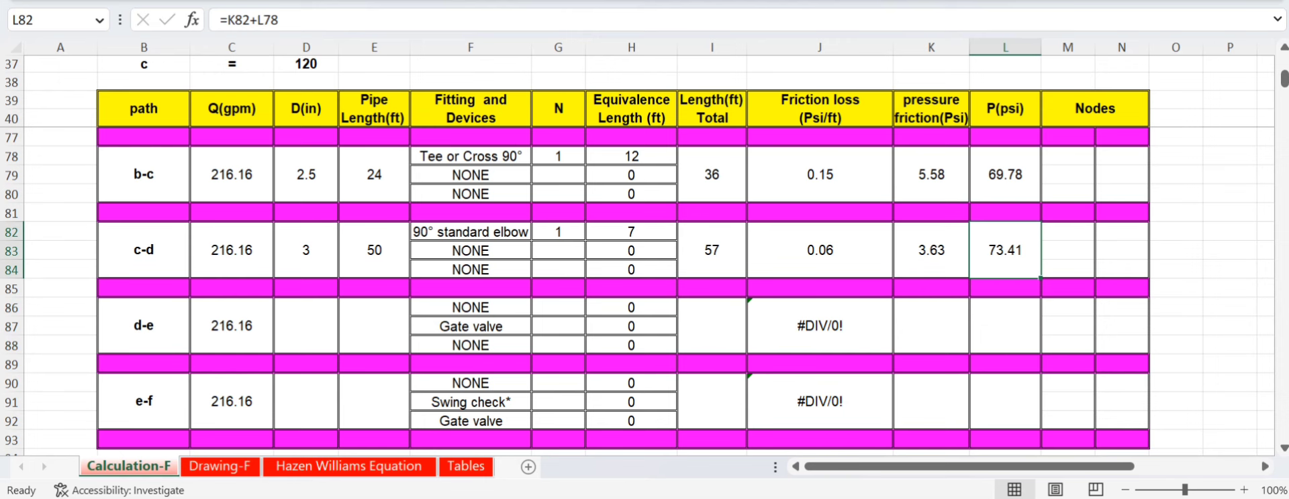
- Read path d-e's pipe data on Drawing-F and set its diameter to 4 in and pipe length to 15 ft
scroll(624, 291, down, 2)
click(144, 212)
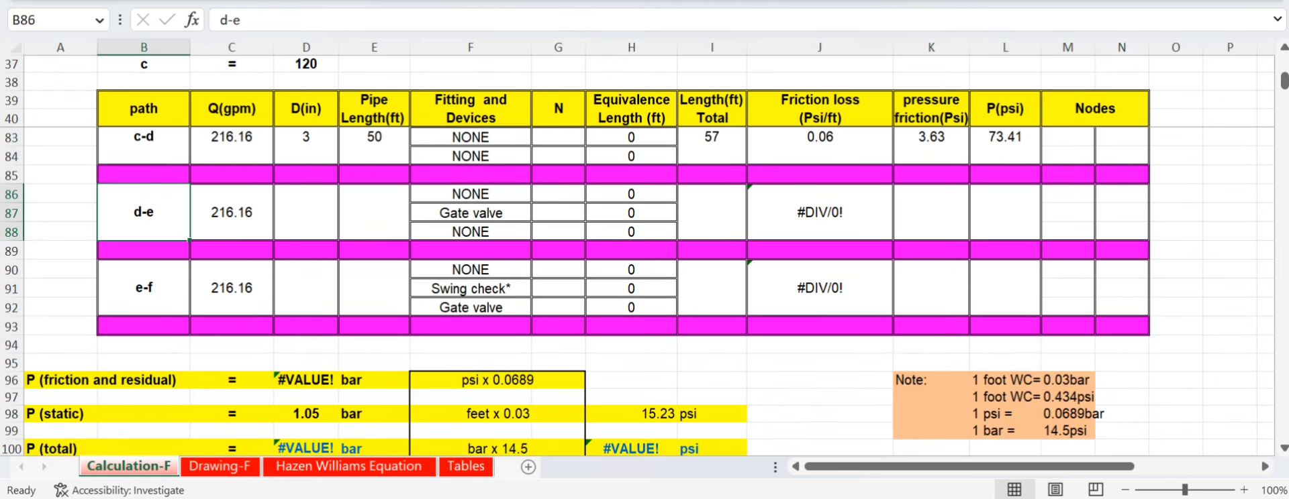
scroll(143, 213, down, 1)
scroll(638, 292, down, 1)
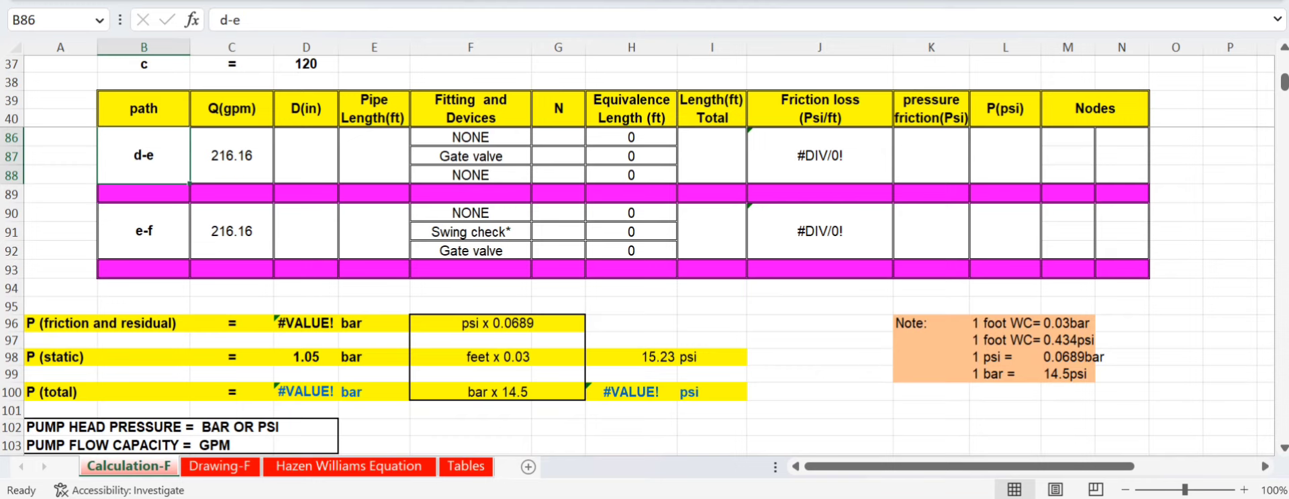
scroll(638, 292, up, 1)
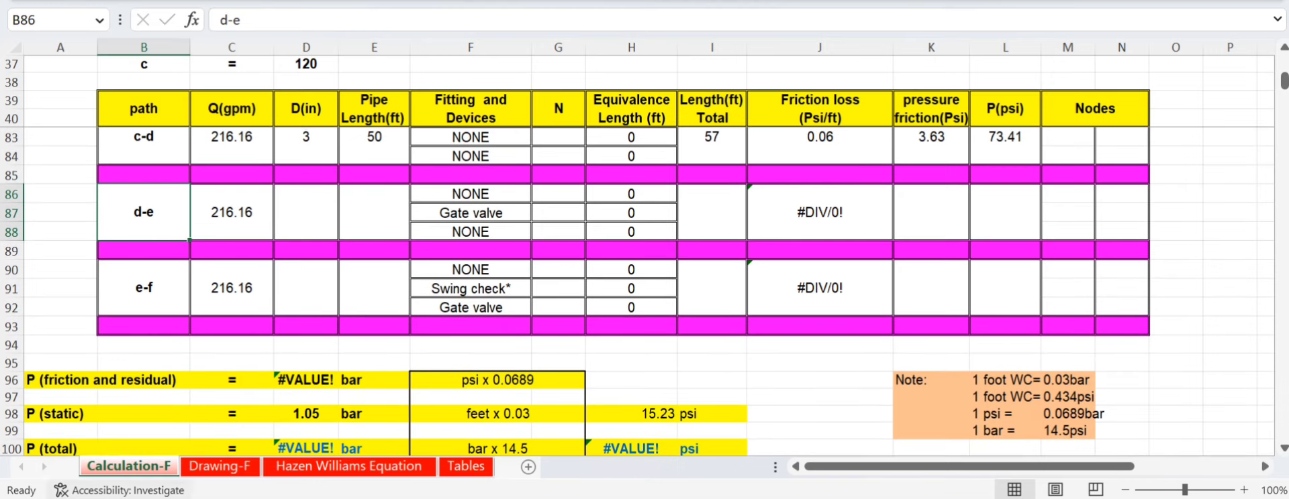
key(ctrl+Page_Down)
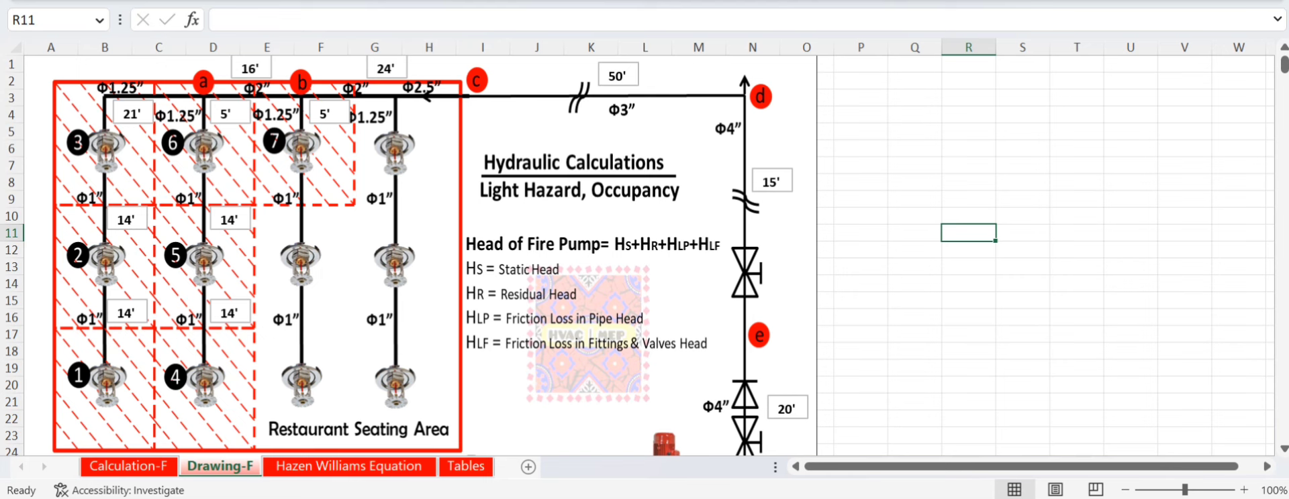
click(128, 466)
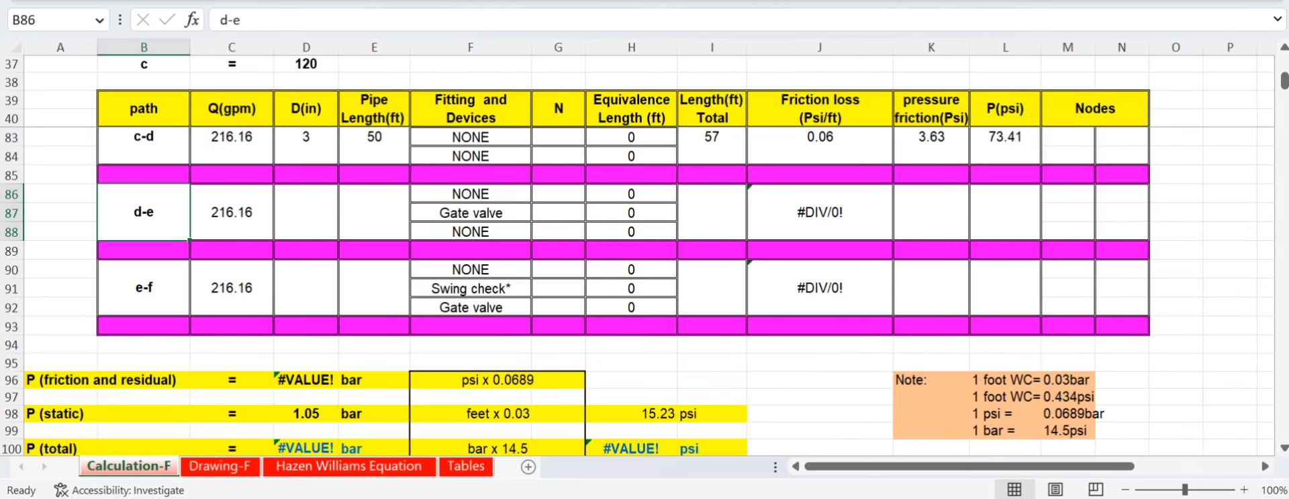
click(306, 213)
text(4)
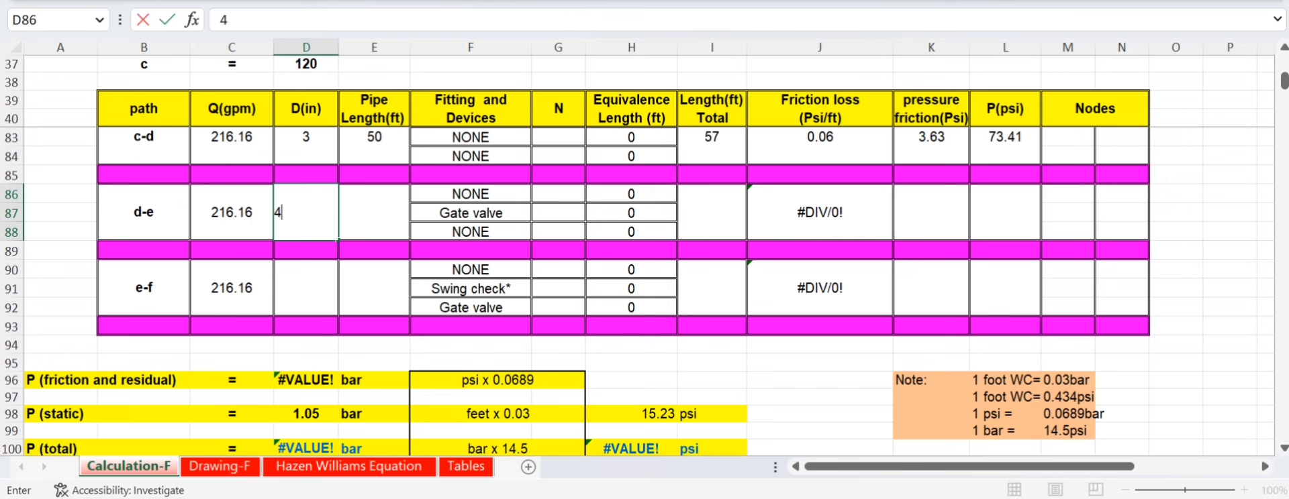
key(Tab)
text(15)
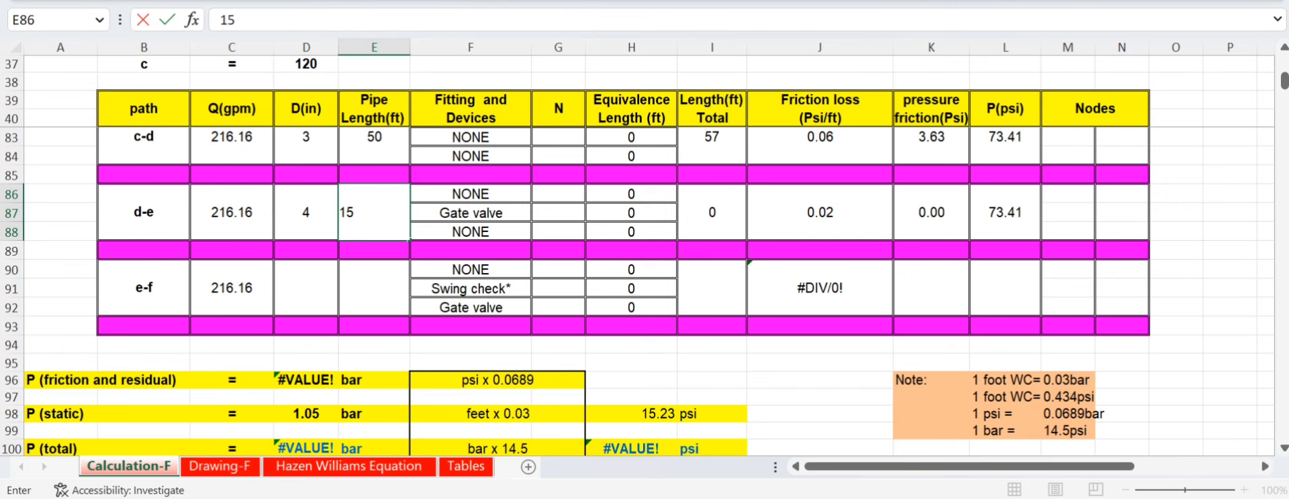
- Check path d-e's fittings on Drawing-F and set the quantity of its gate valve to 1
click(220, 465)
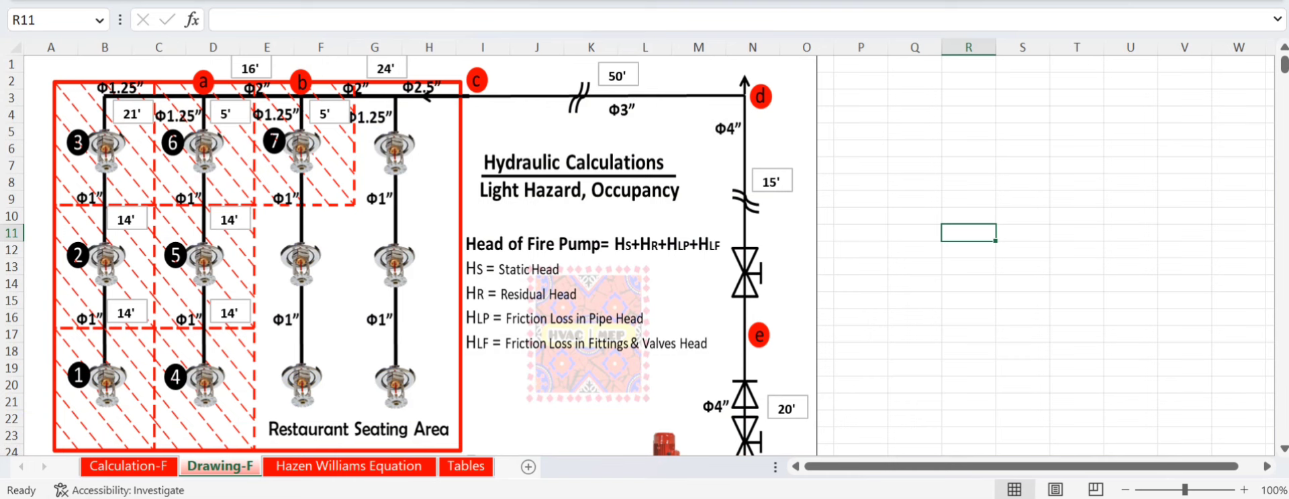
click(127, 465)
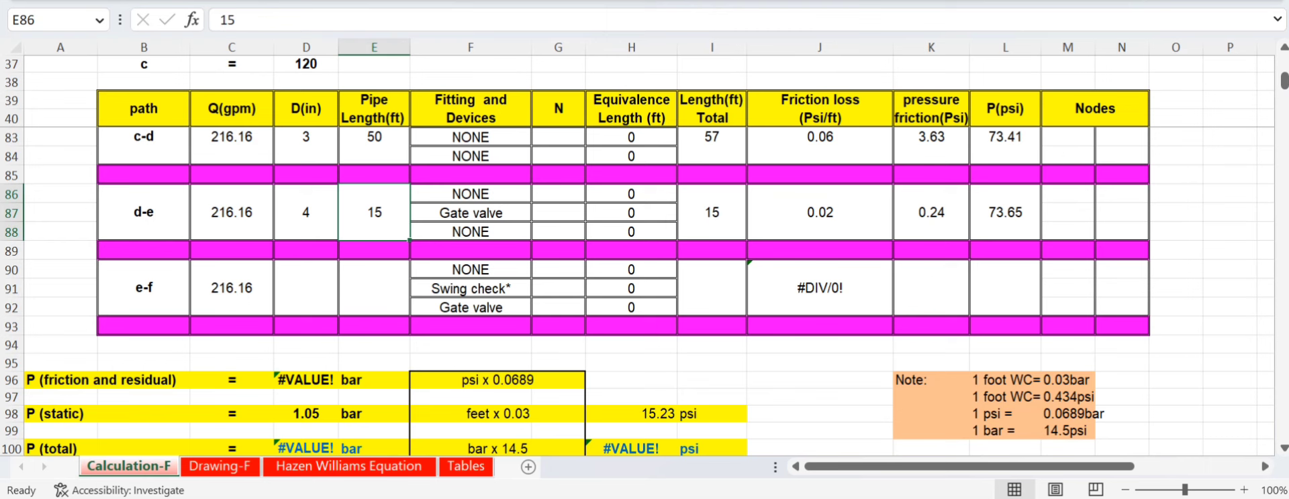
click(220, 465)
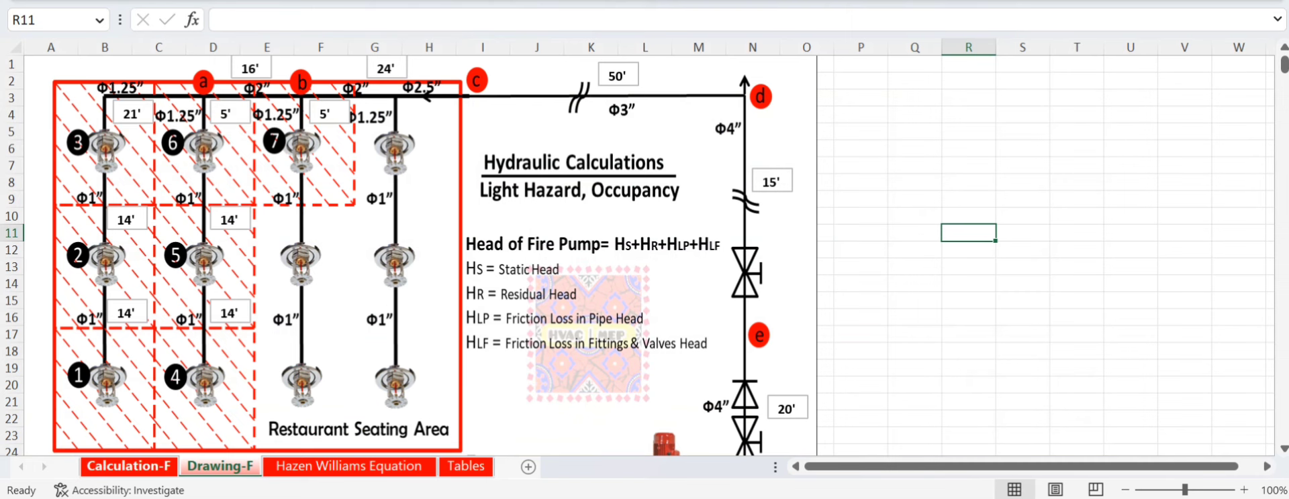
click(127, 466)
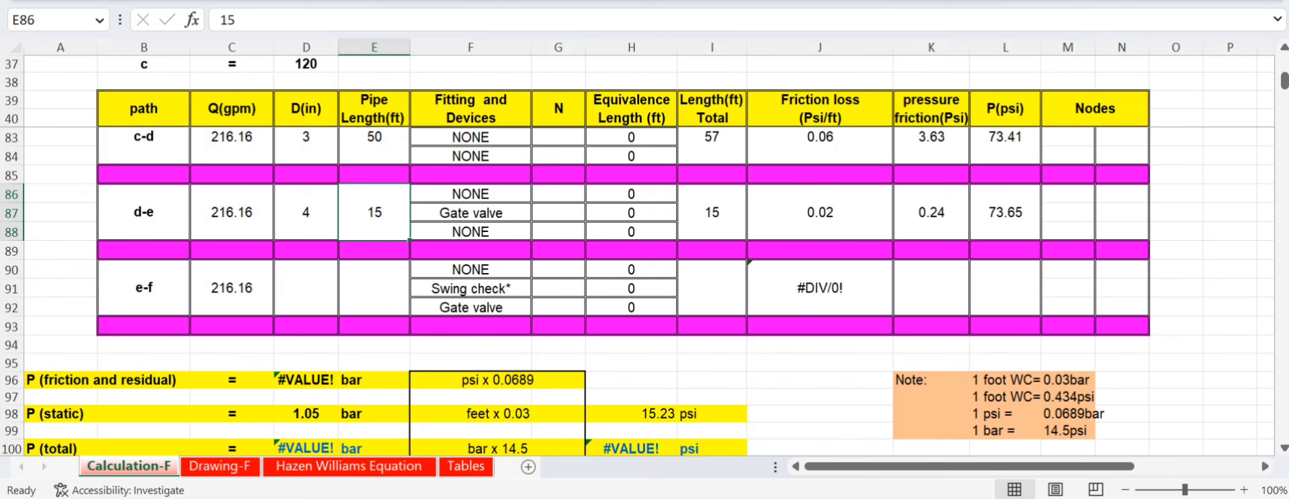
click(558, 213)
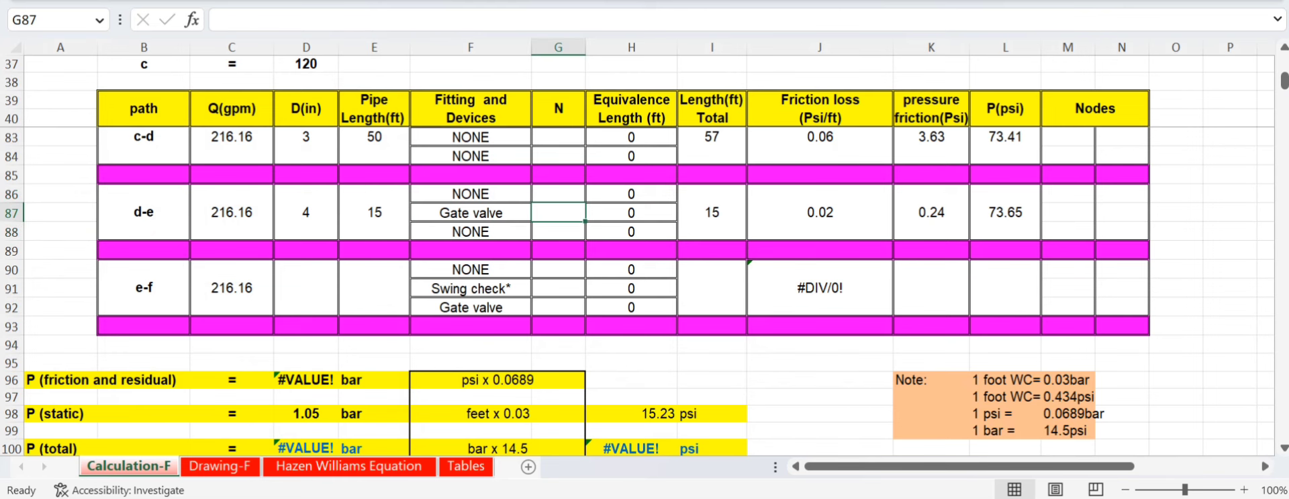
text(1)
key(Tab)
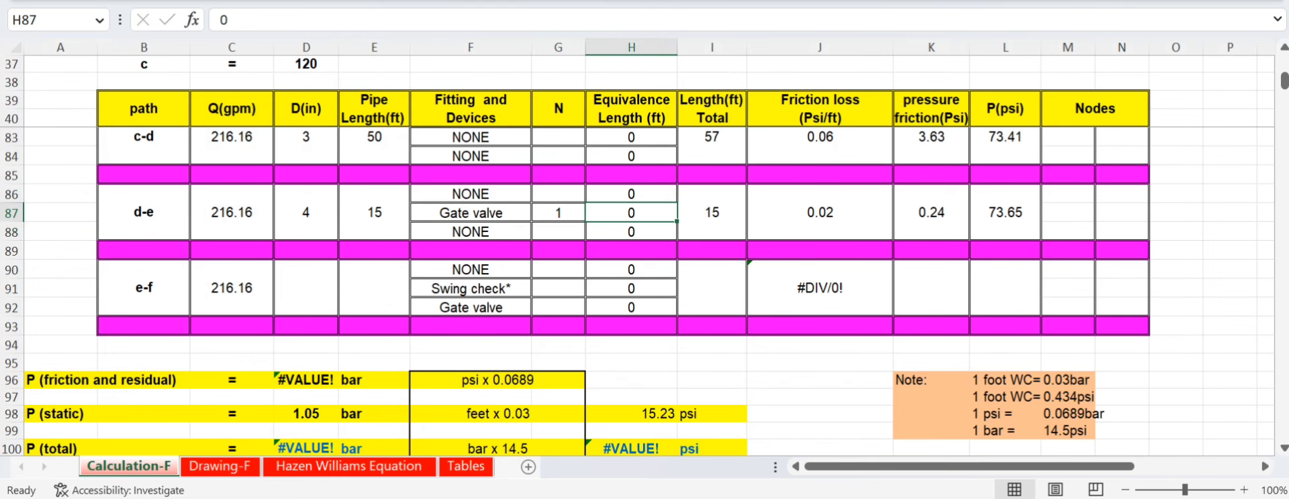
- Look up the 4 in. gate valve in the Tables sheet's fittings table and set path d-e's gate valve equivalent length to 2 ft
click(465, 465)
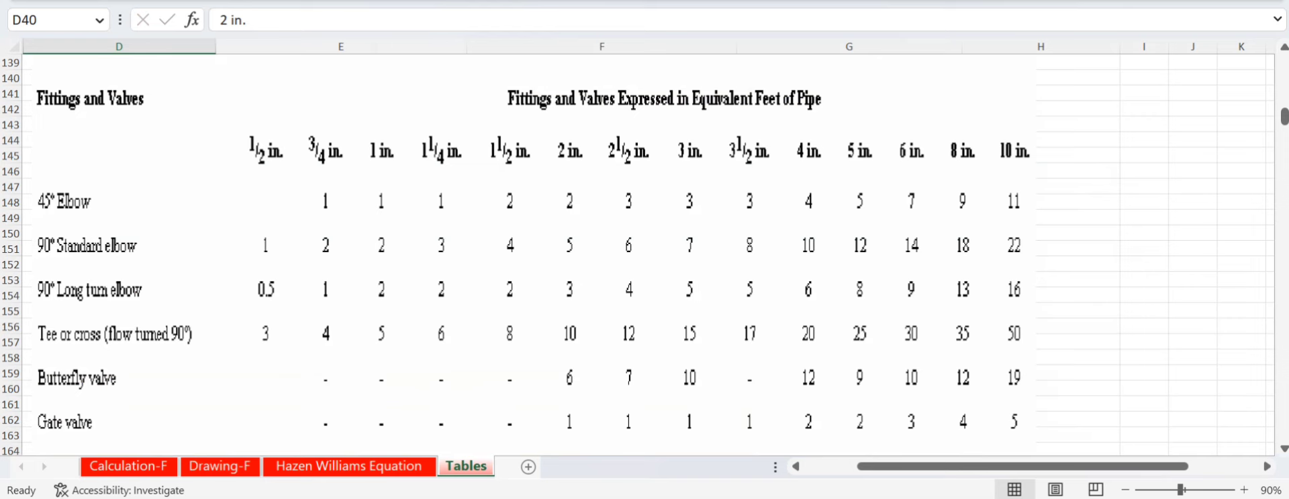
scroll(638, 255, down, 1)
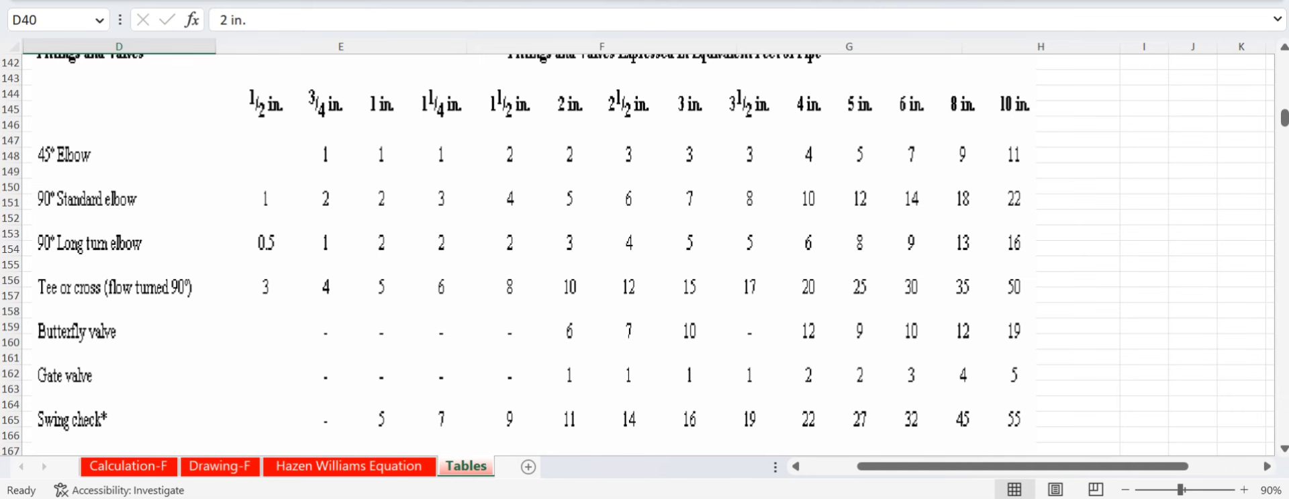
click(128, 466)
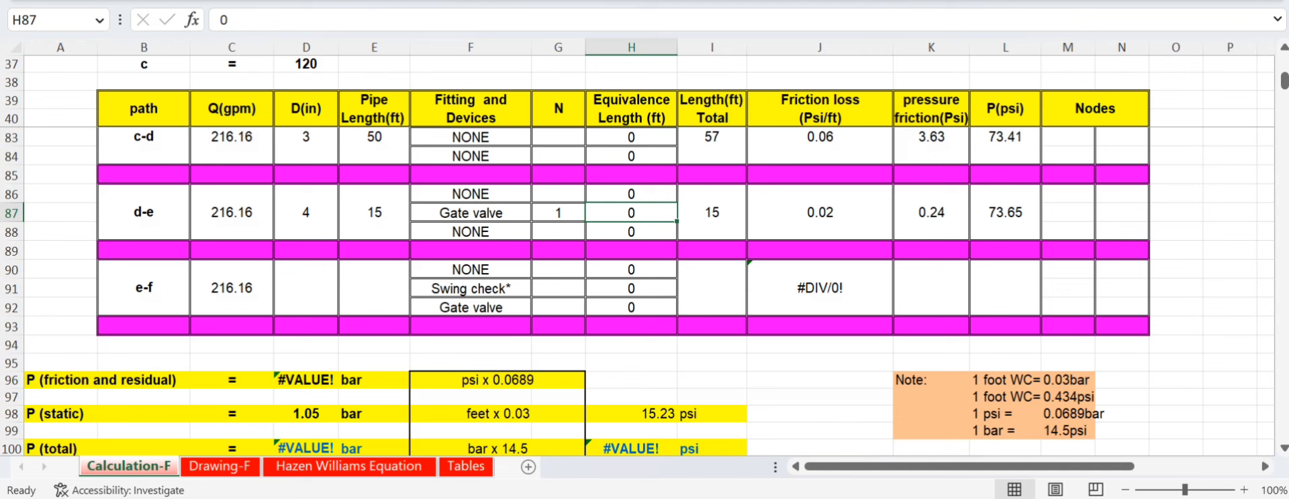
key(Up)
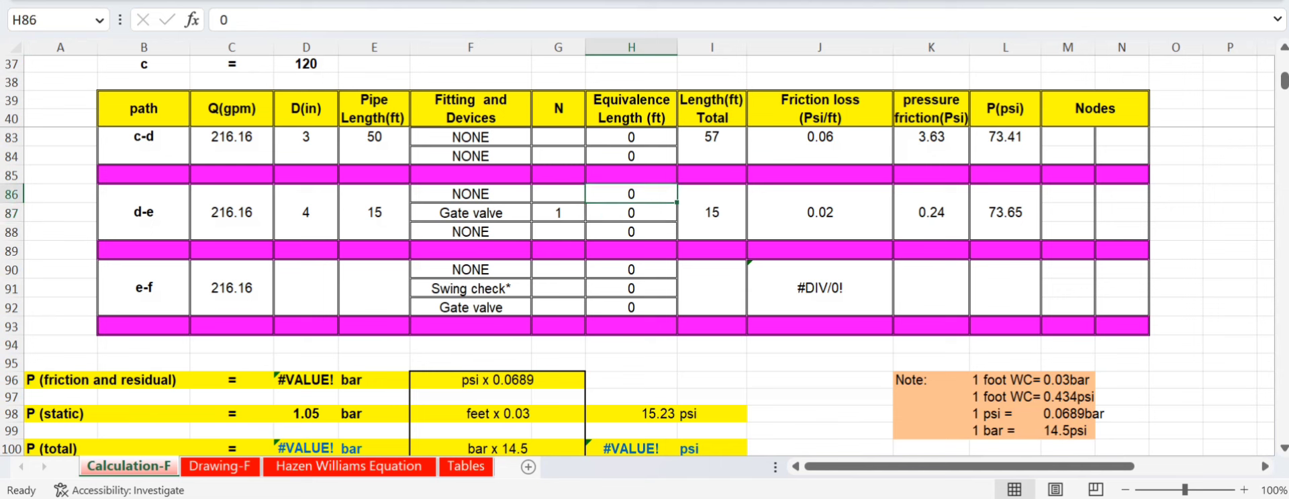
key(Down)
text(2)
click(712, 288)
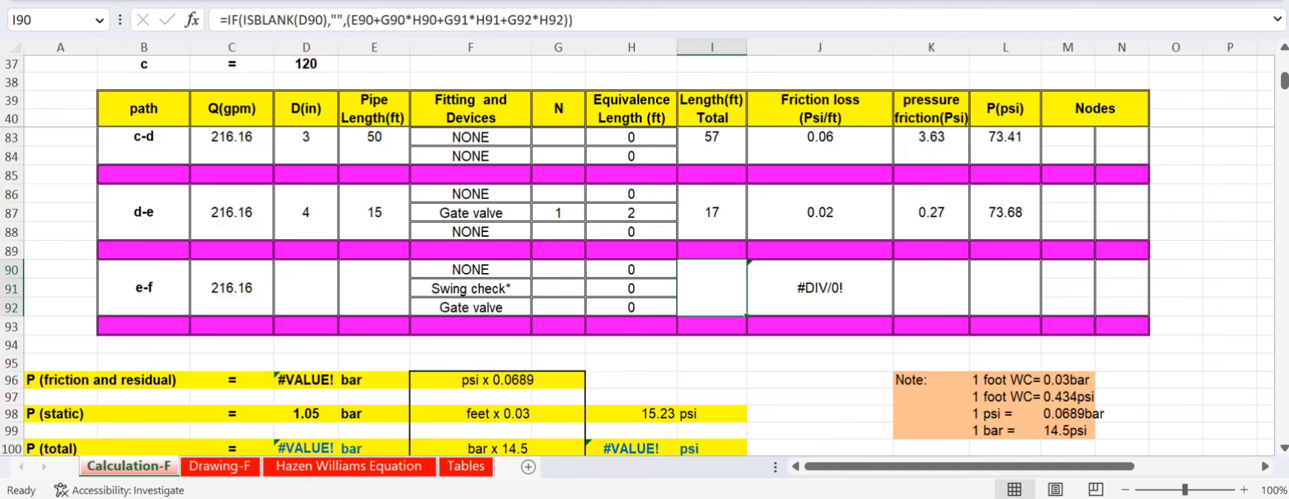
- Inspect path d-e's formulas for total length, friction loss, friction pressure and P(psi)
click(712, 213)
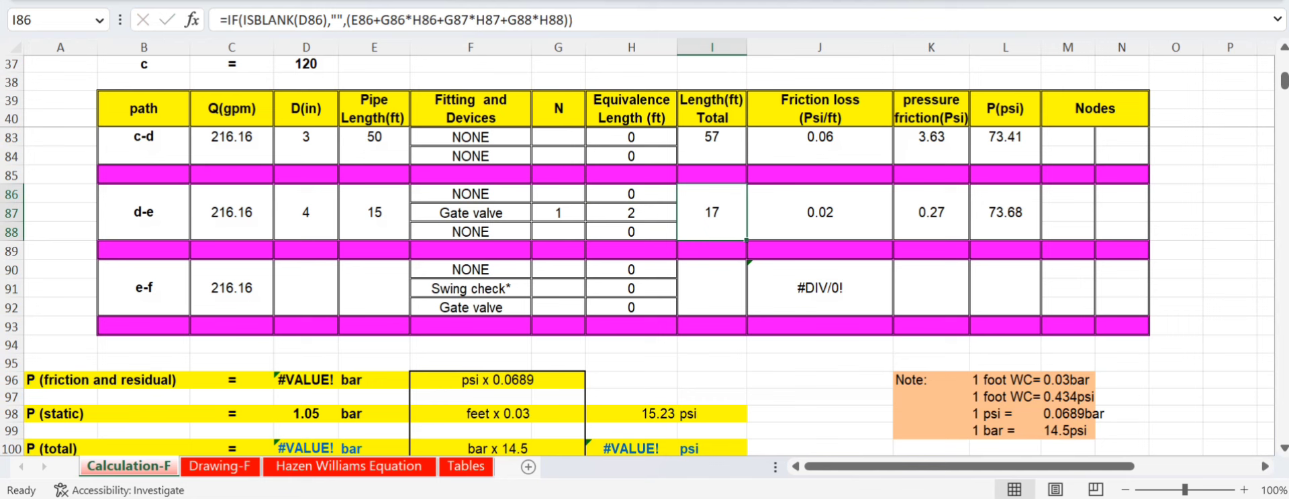
click(819, 213)
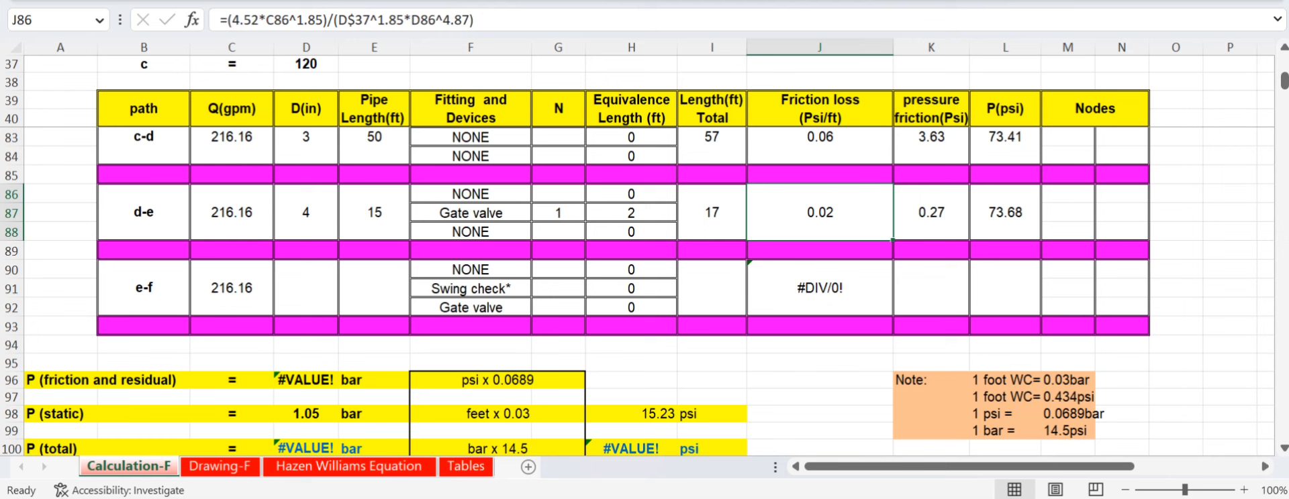
click(930, 213)
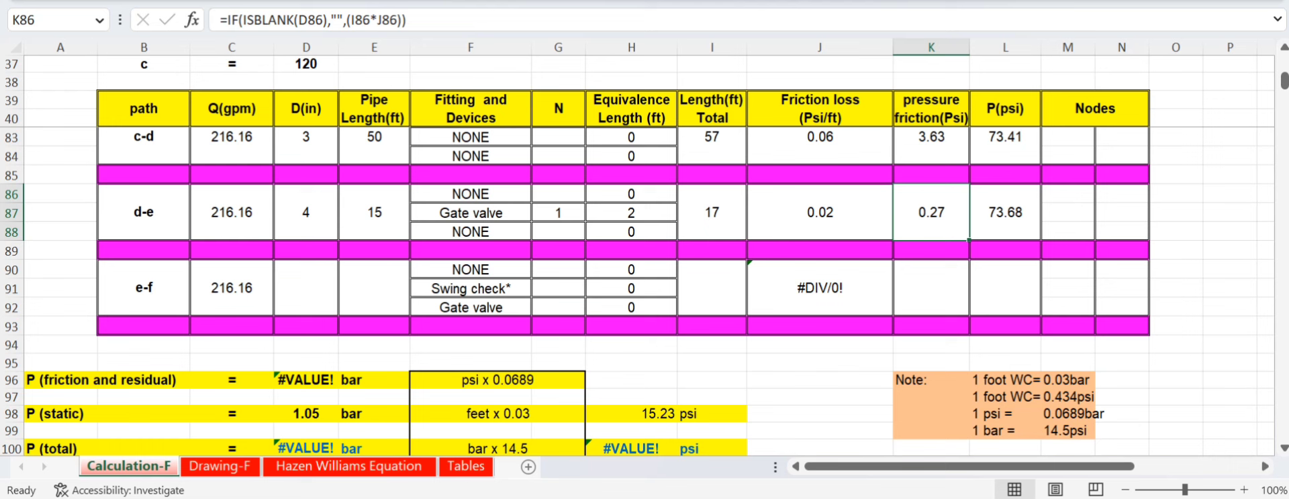
click(1005, 213)
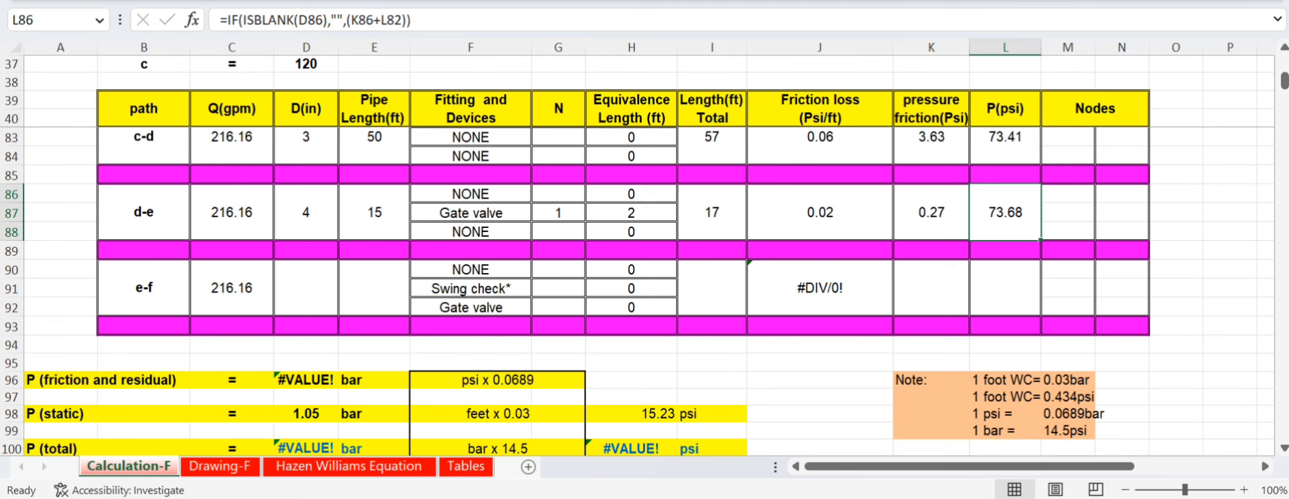
- Read path e-f's pipe data on Drawing-F and set its diameter to 4 in and pipe length to 20 ft
scroll(636, 292, down, 1)
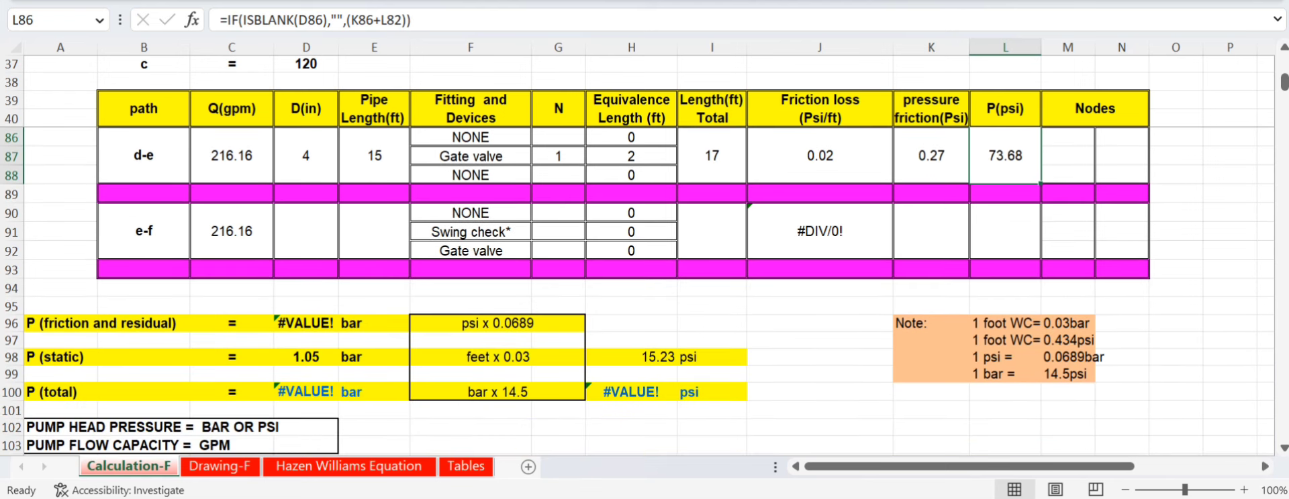
click(220, 466)
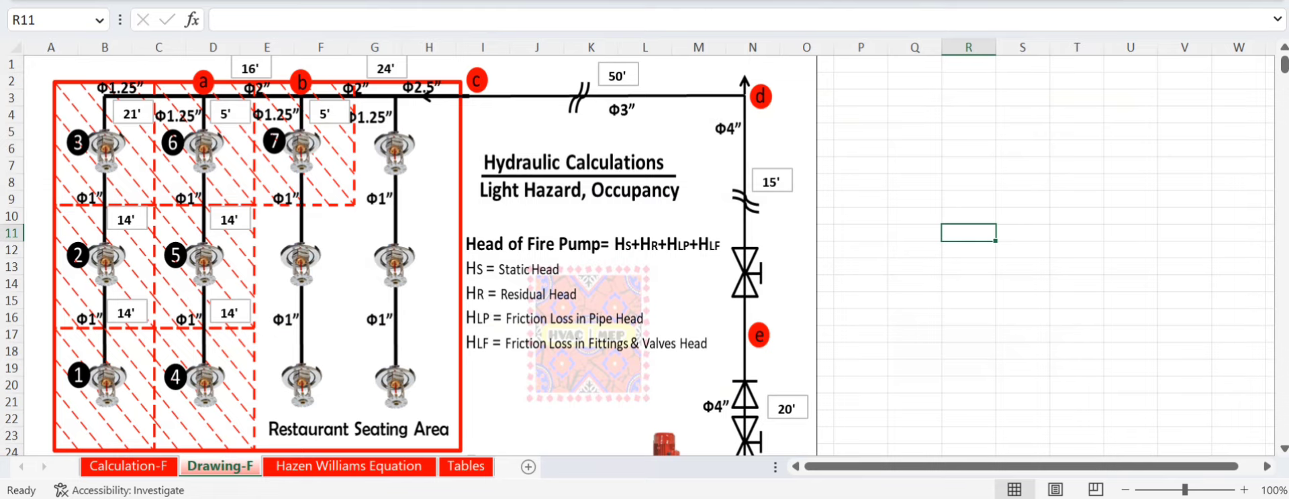
scroll(636, 255, down, 3)
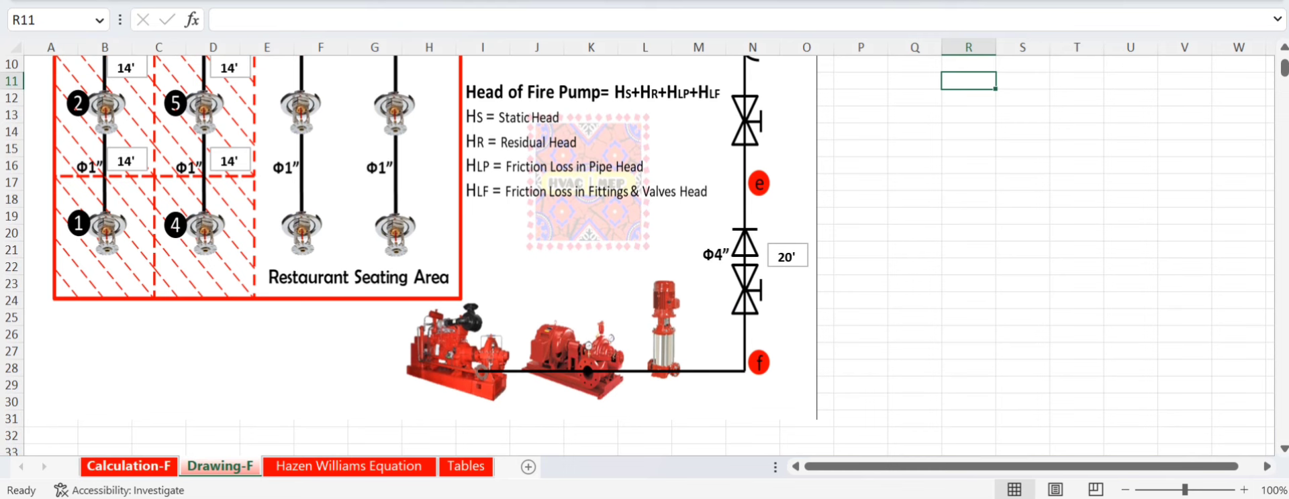
click(129, 467)
click(306, 231)
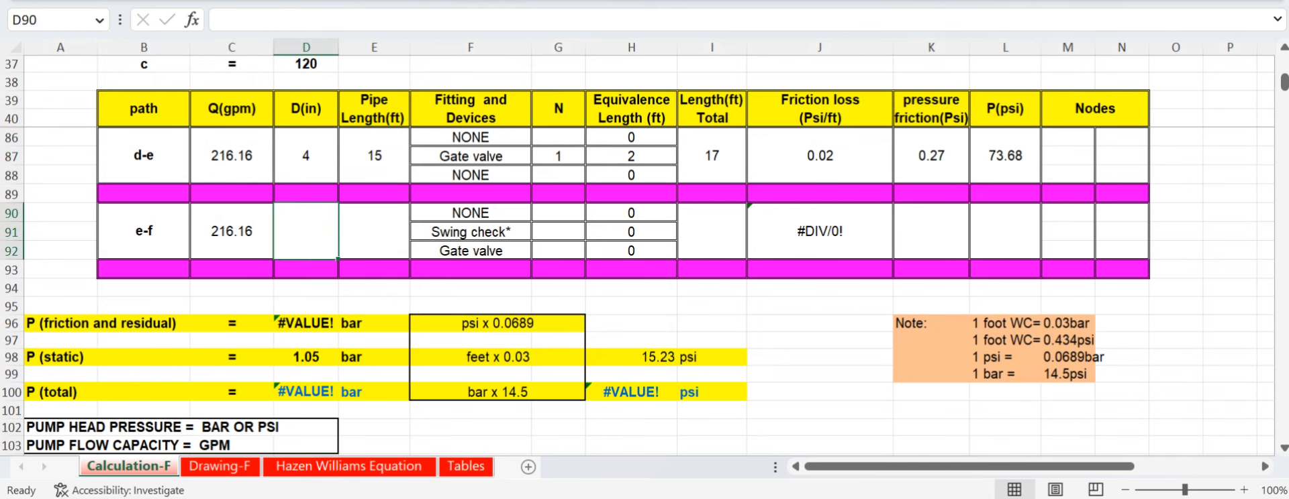
text(4)
key(Tab)
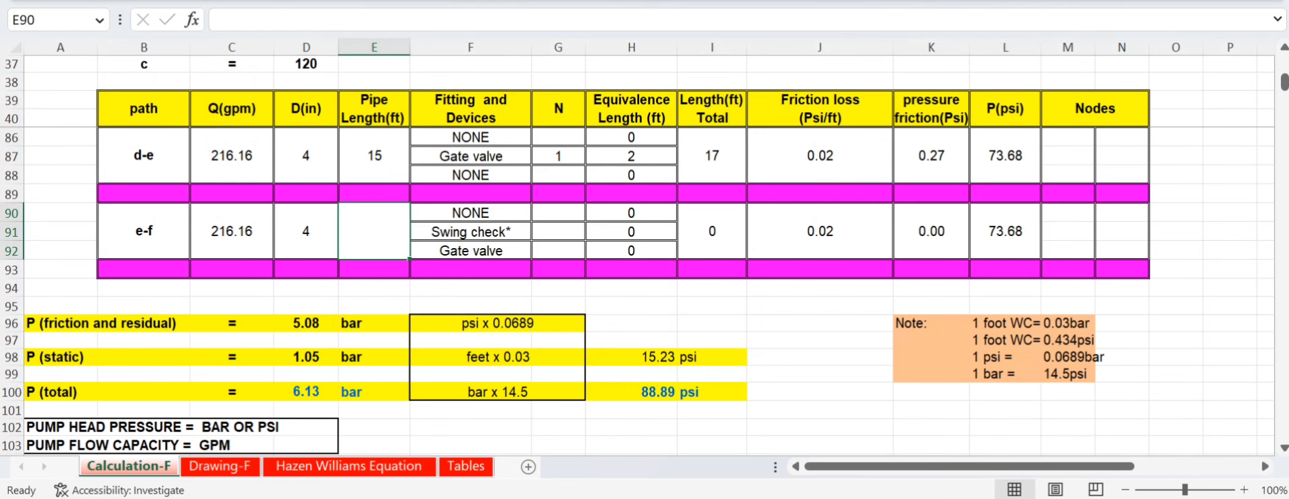
text(20)
key(Return)
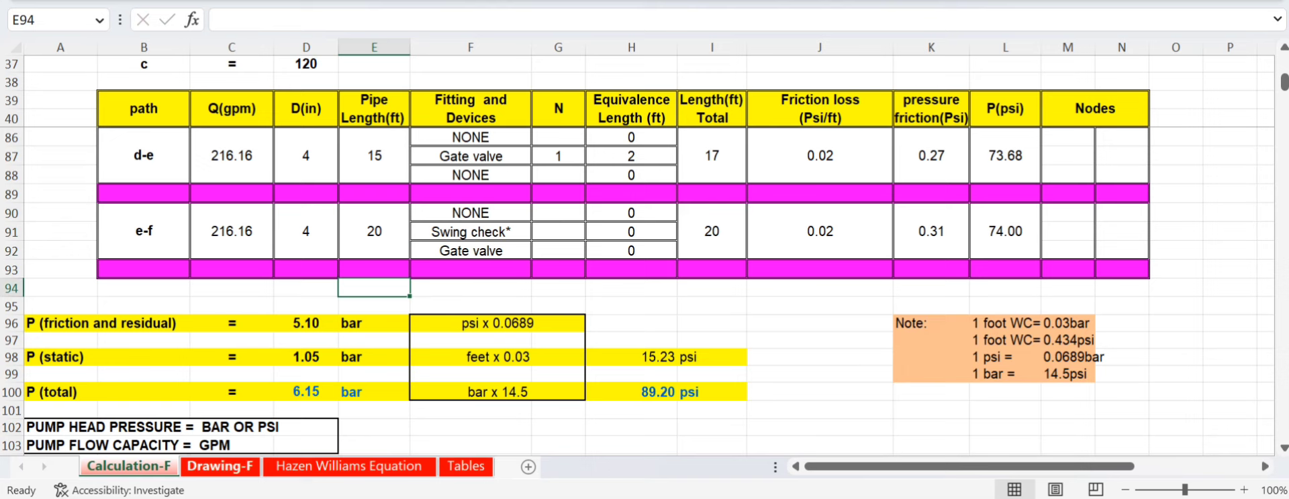
- Check path e-f's fittings on Drawing-F and look up the 4 in. swing check and gate valve equivalent lengths in the Tables sheet
click(220, 466)
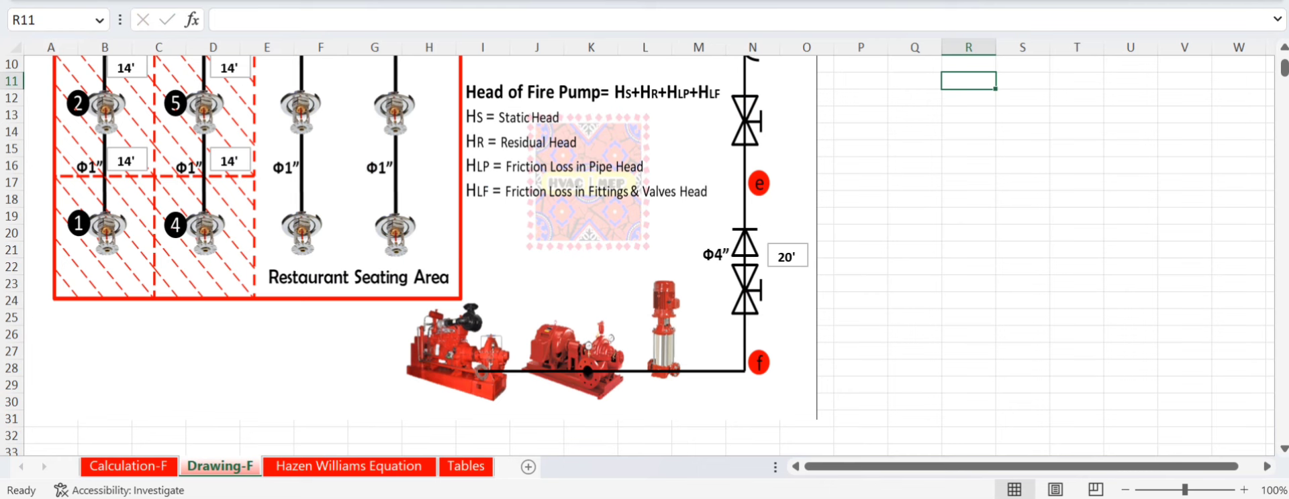
key(ctrl+Page_Up)
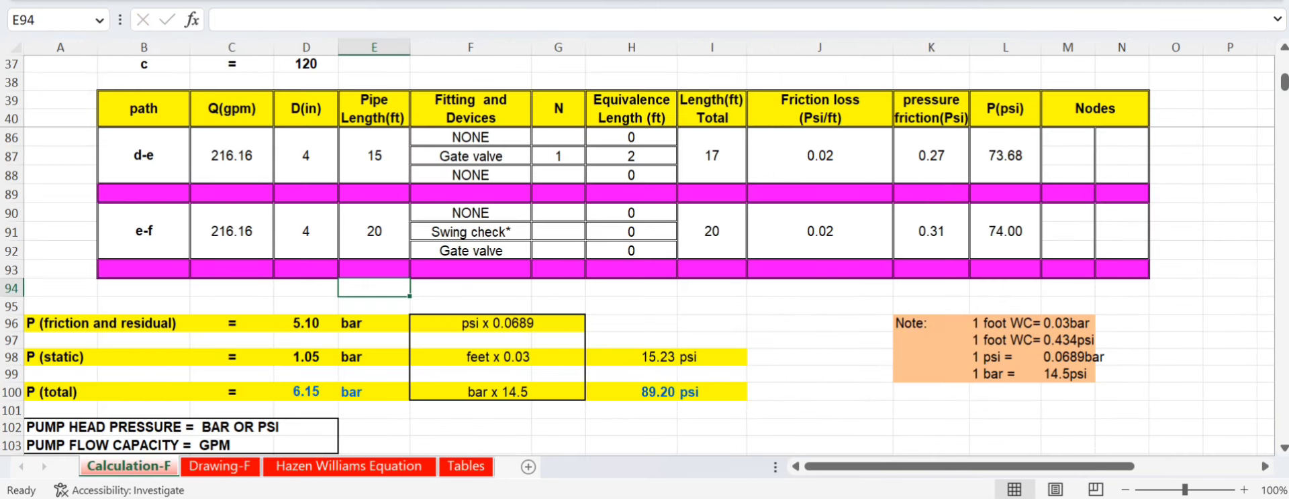
key(ctrl+Page_Down)
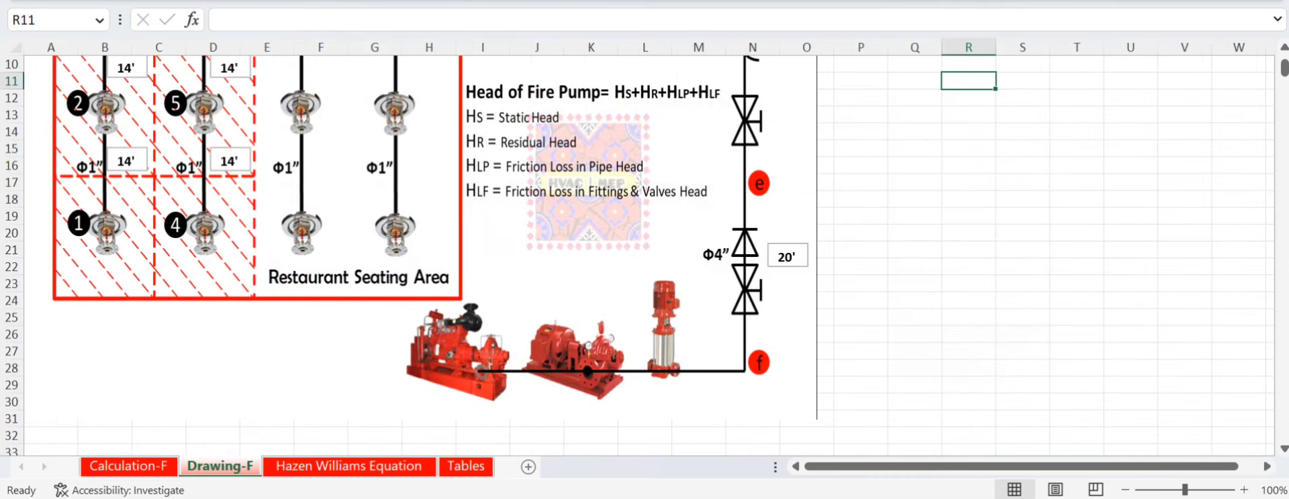
click(128, 466)
click(466, 466)
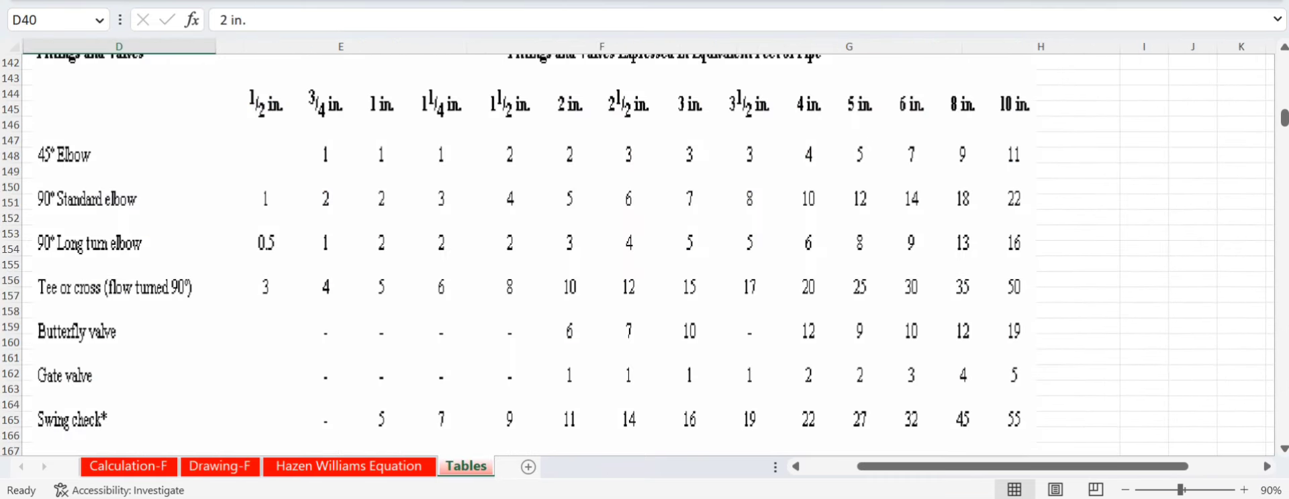
scroll(638, 255, down, 1)
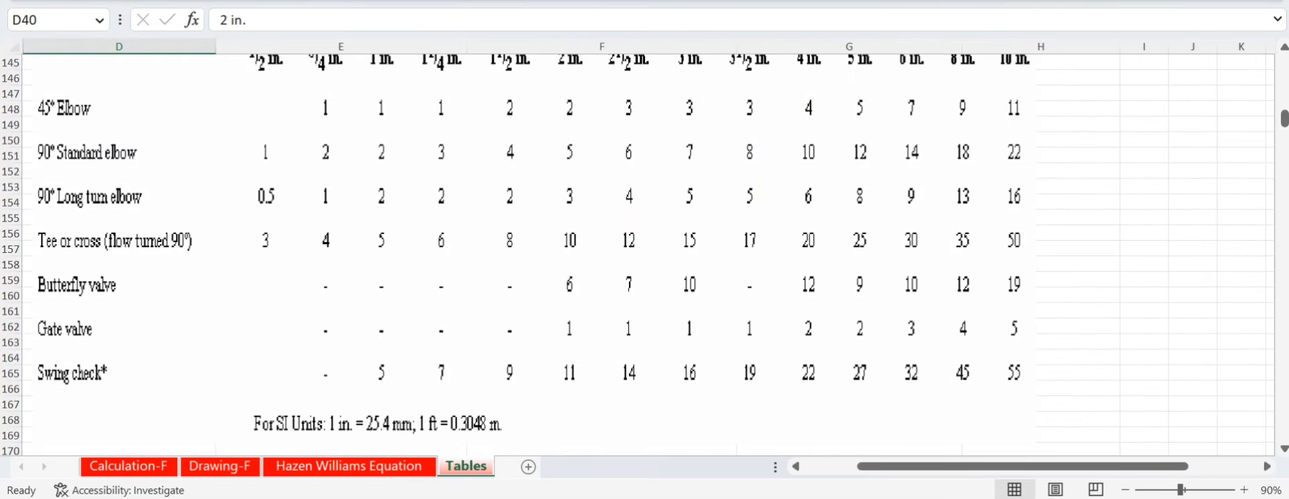
scroll(638, 255, up, 1)
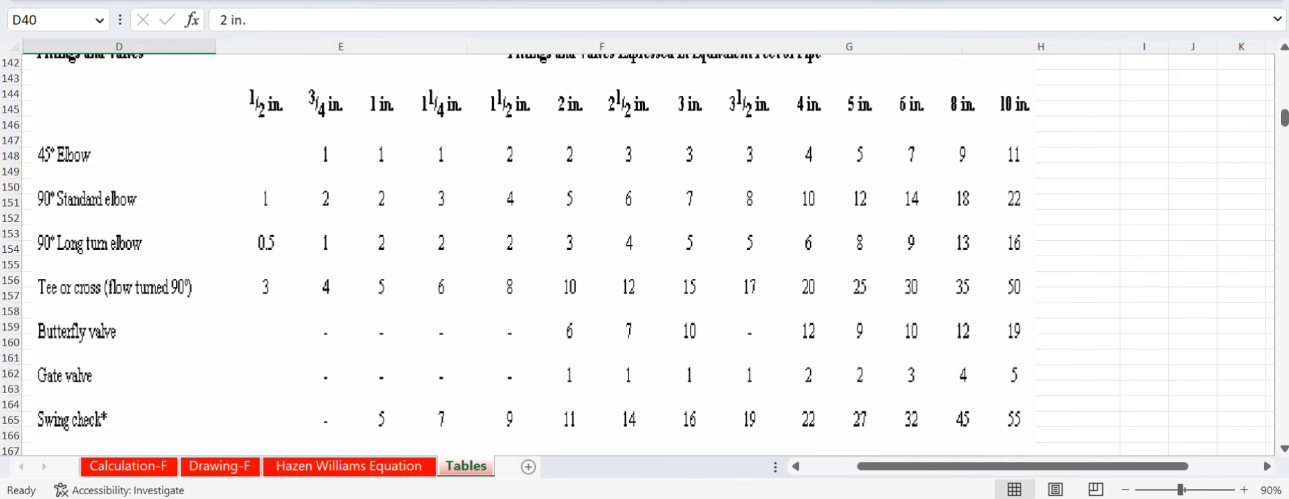
click(128, 466)
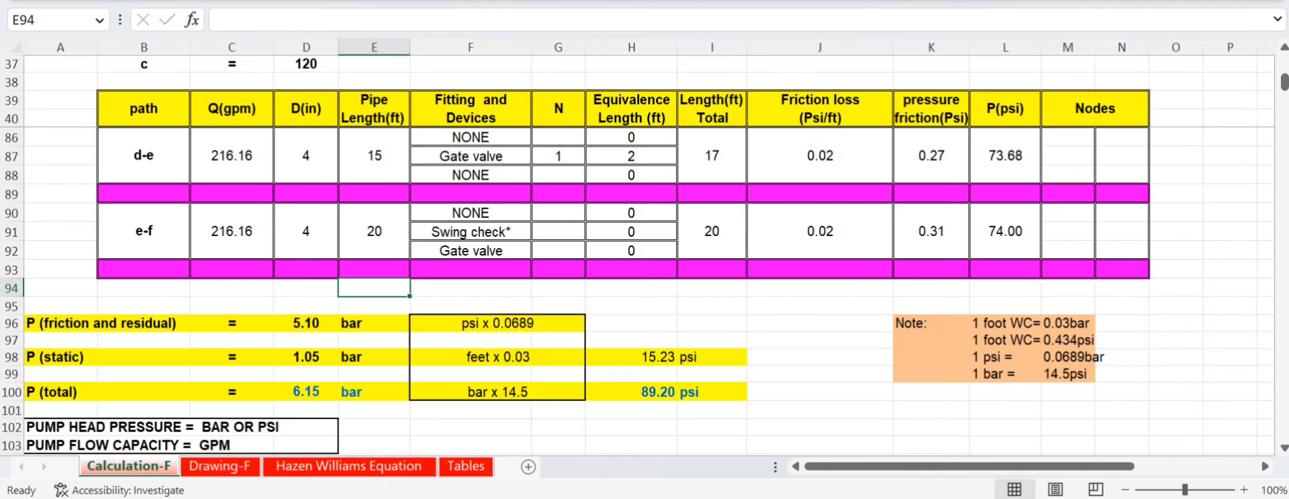
click(631, 233)
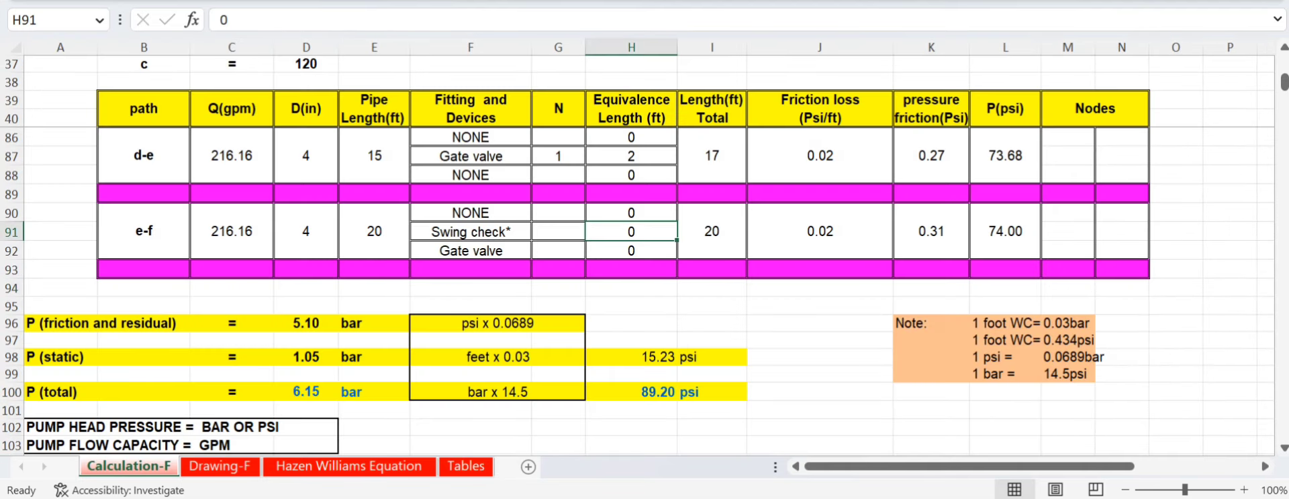
text(1)
key(Down)
text(1)
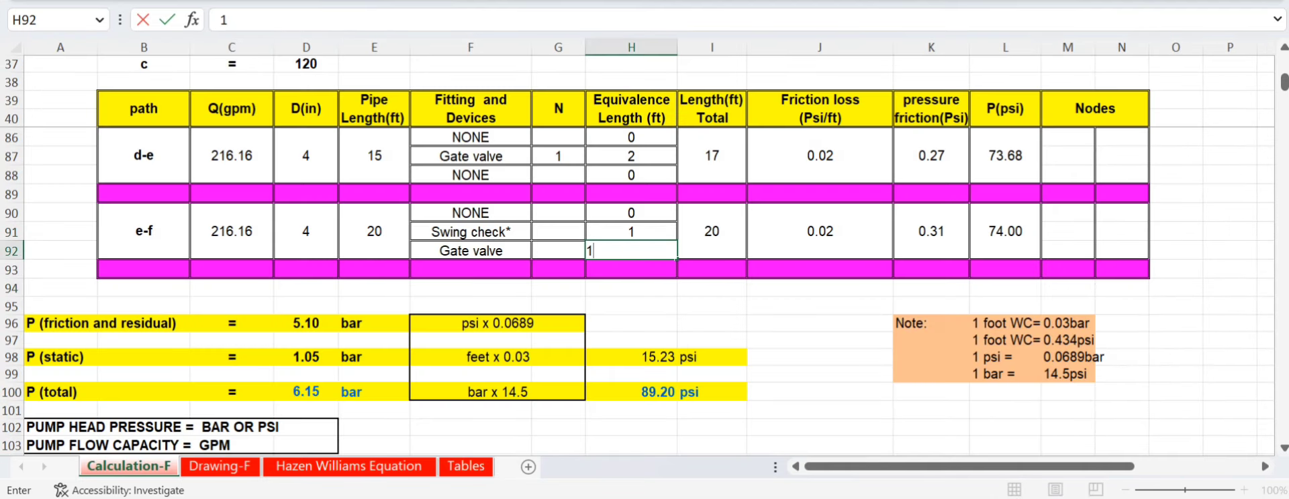
key(Right)
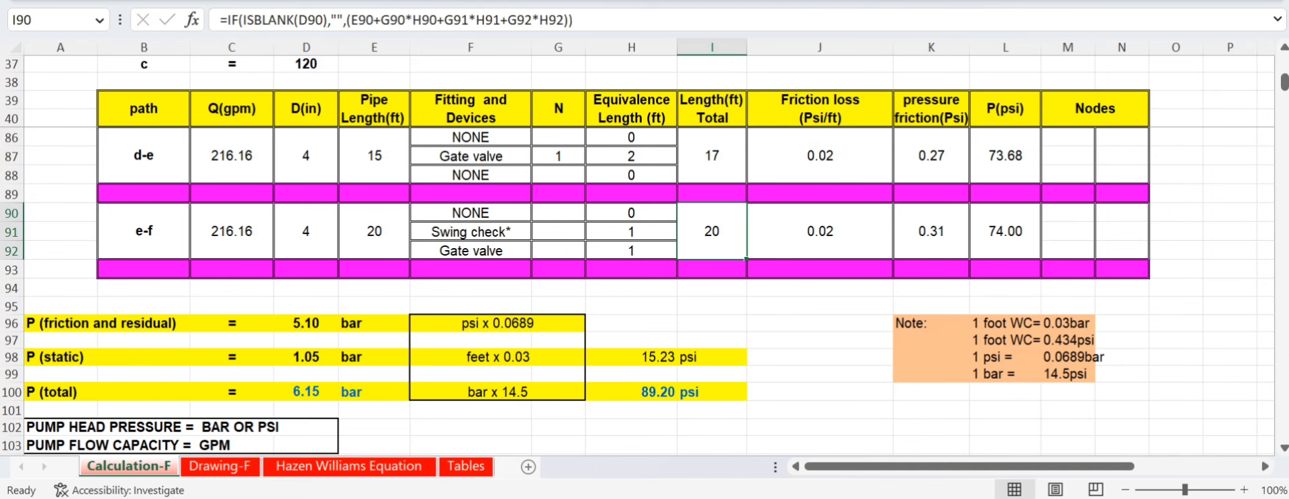
- Compare the total length formulas of paths d-e and e-f, and set the quantities of path e-f's swing check and gate valve to 1
scroll(638, 289, up, 1)
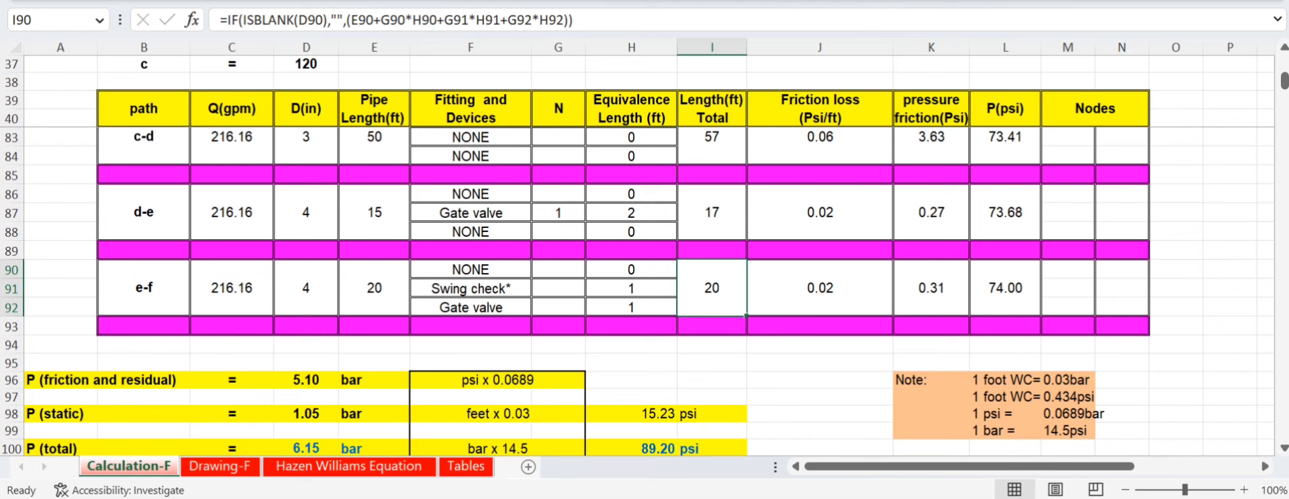
click(711, 213)
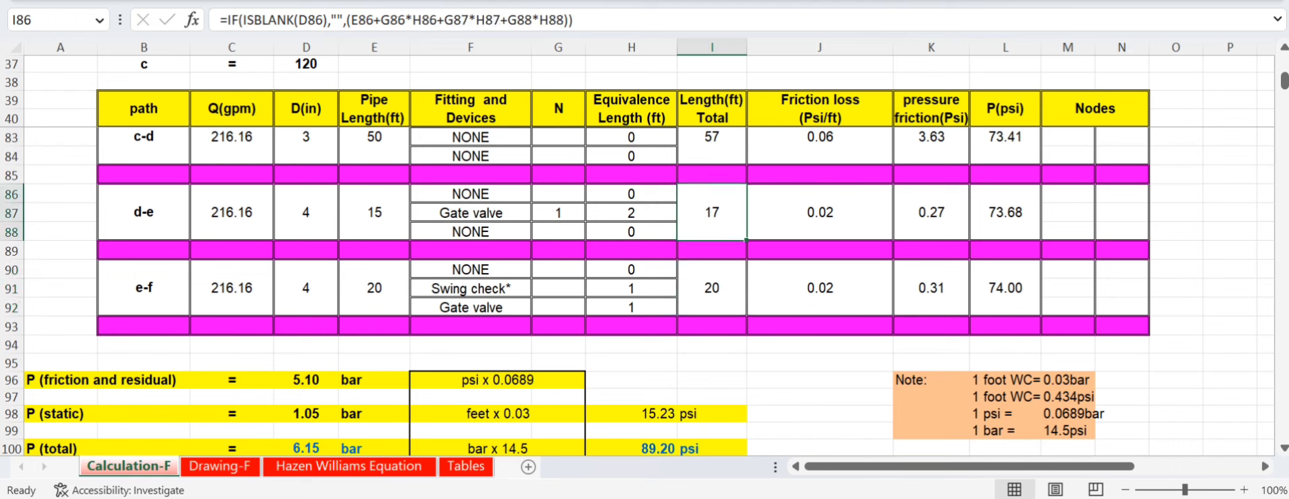
click(711, 289)
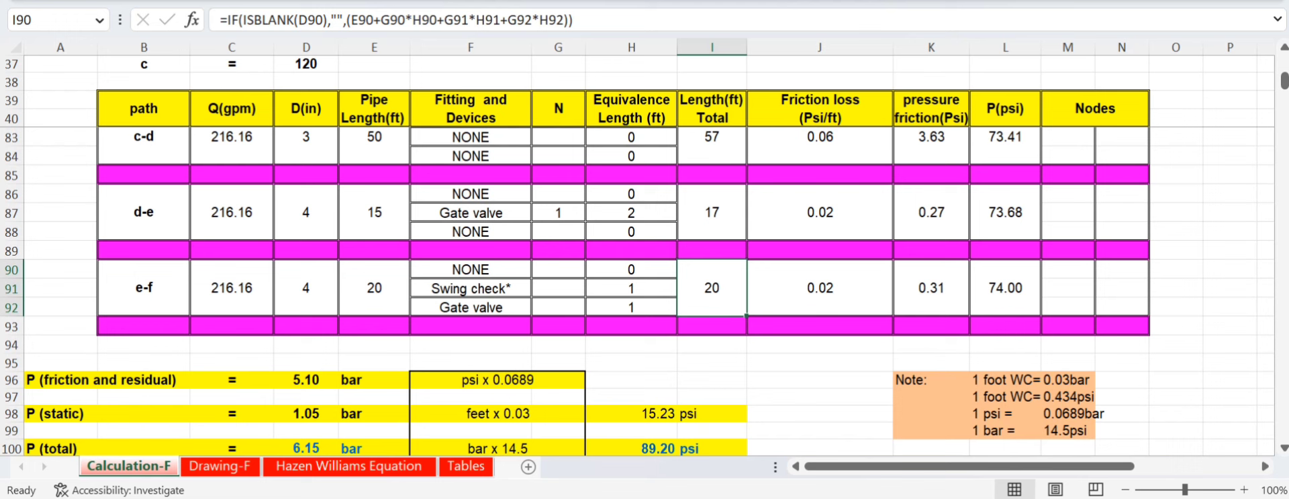
click(558, 289)
text(1)
key(Return)
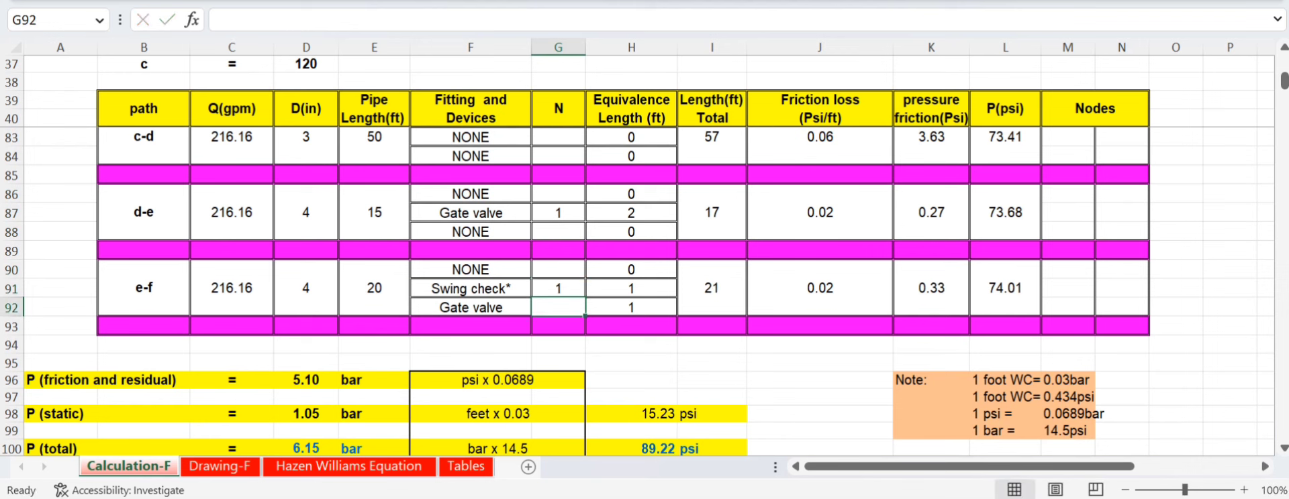
text(1)
- Set path e-f's equivalent lengths to 22 ft for the swing check and 2 ft for the gate valve
click(631, 288)
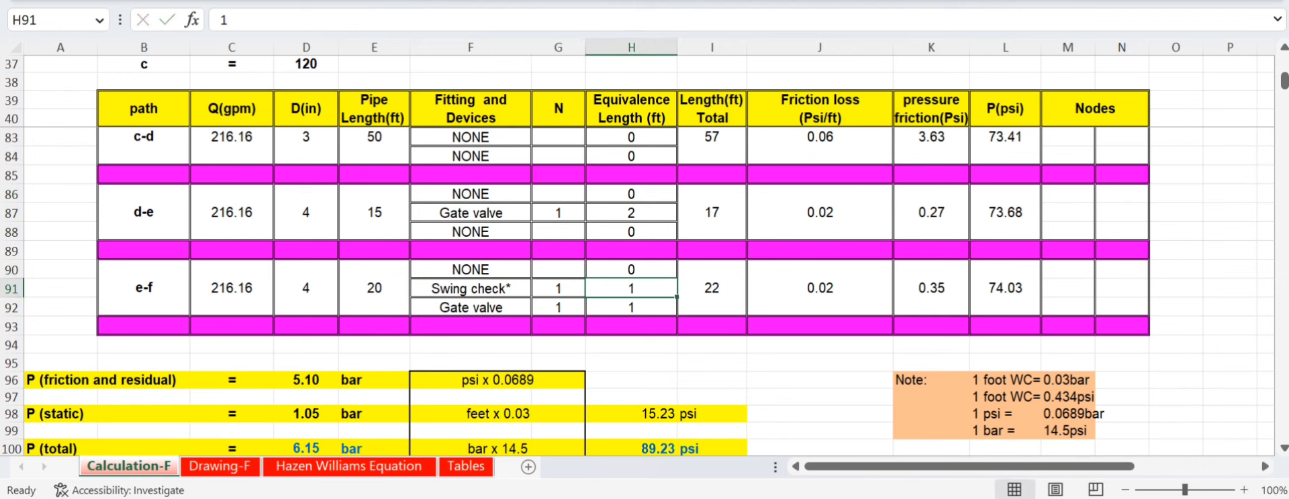
text(22)
key(Return)
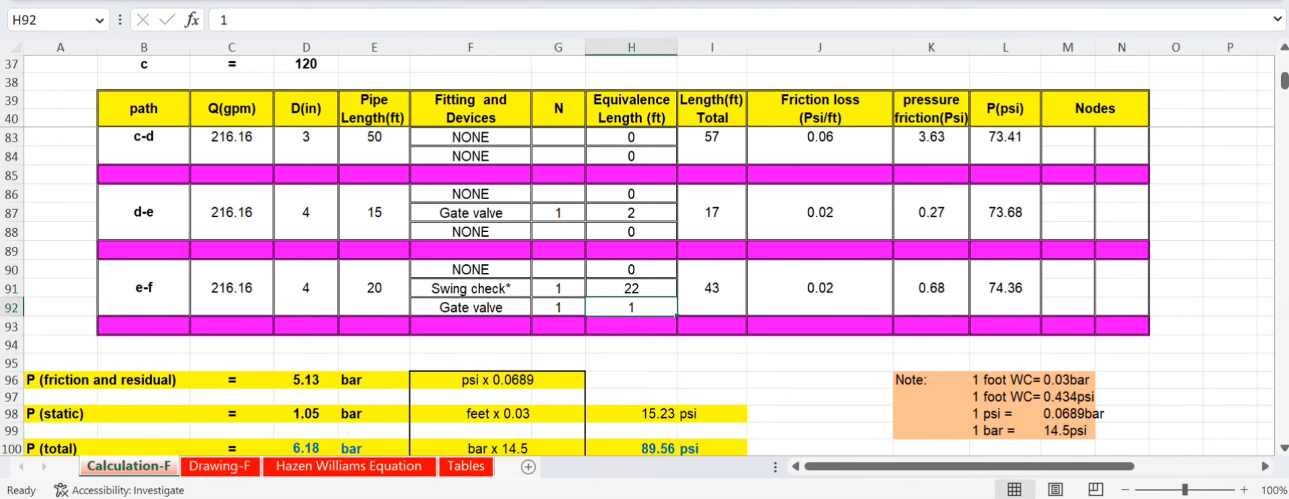
text(2)
click(712, 363)
- Inspect path e-f's formulas for total length, P(psi) and flow Q(gpm)
click(712, 289)
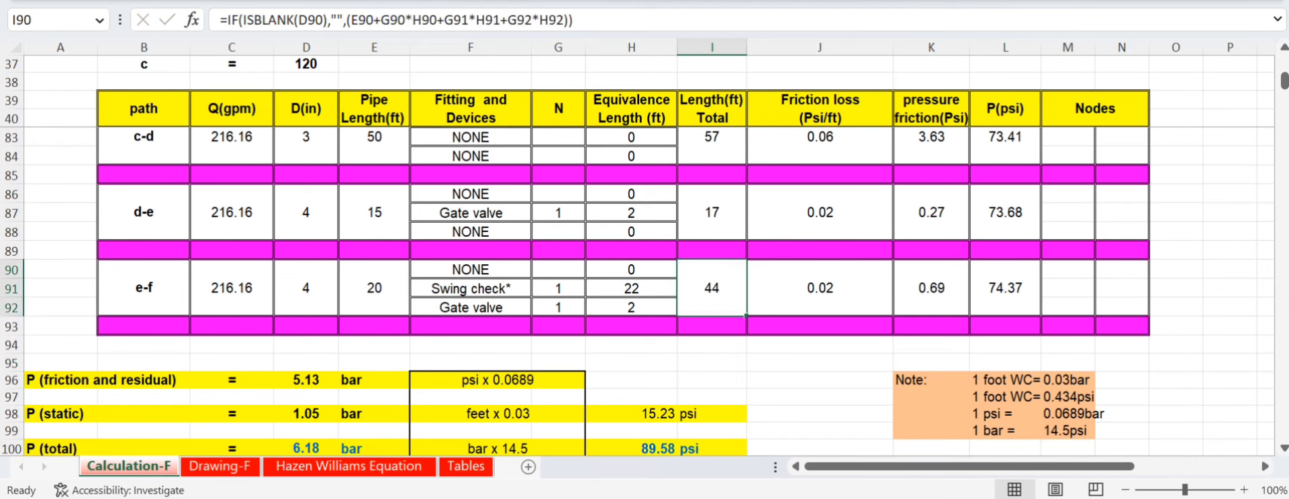
click(1004, 288)
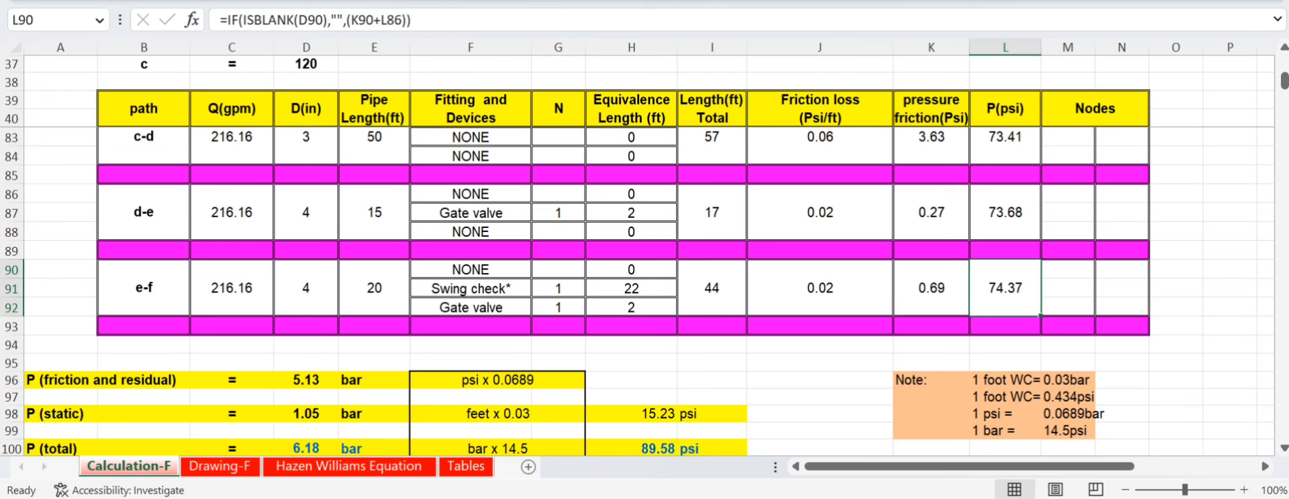
scroll(636, 292, down, 1)
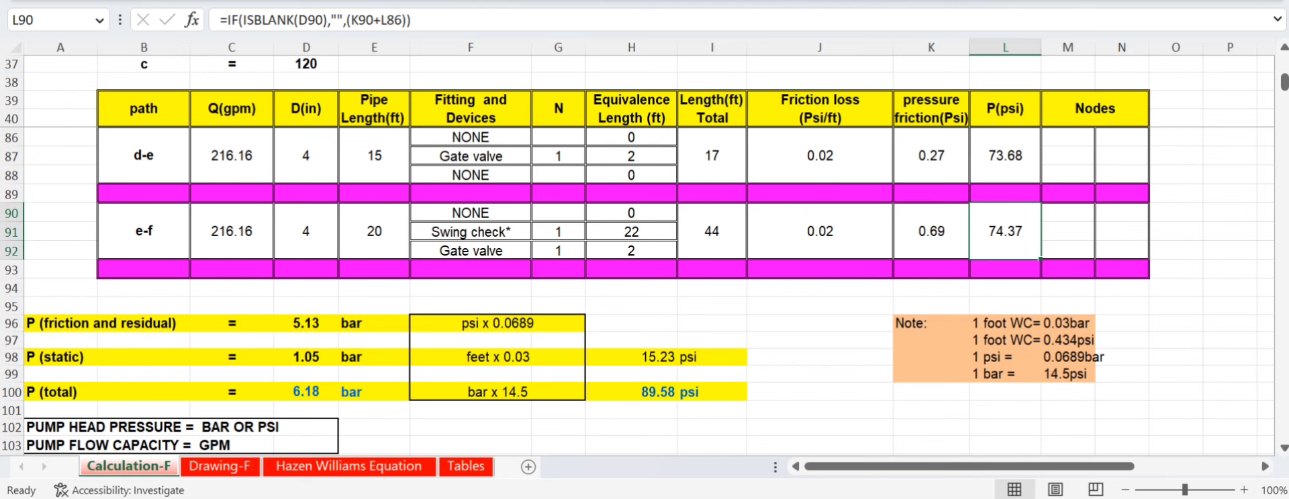
click(232, 231)
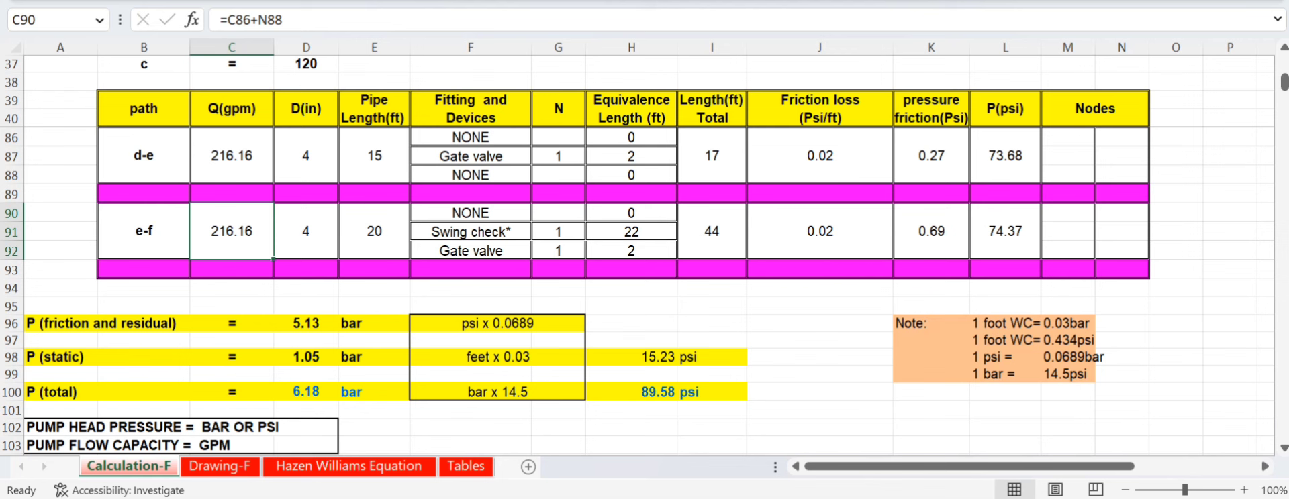
- Change the conversion note beside the friction and residual pressure to 74.37psi x 0.0689
double_click(454, 323)
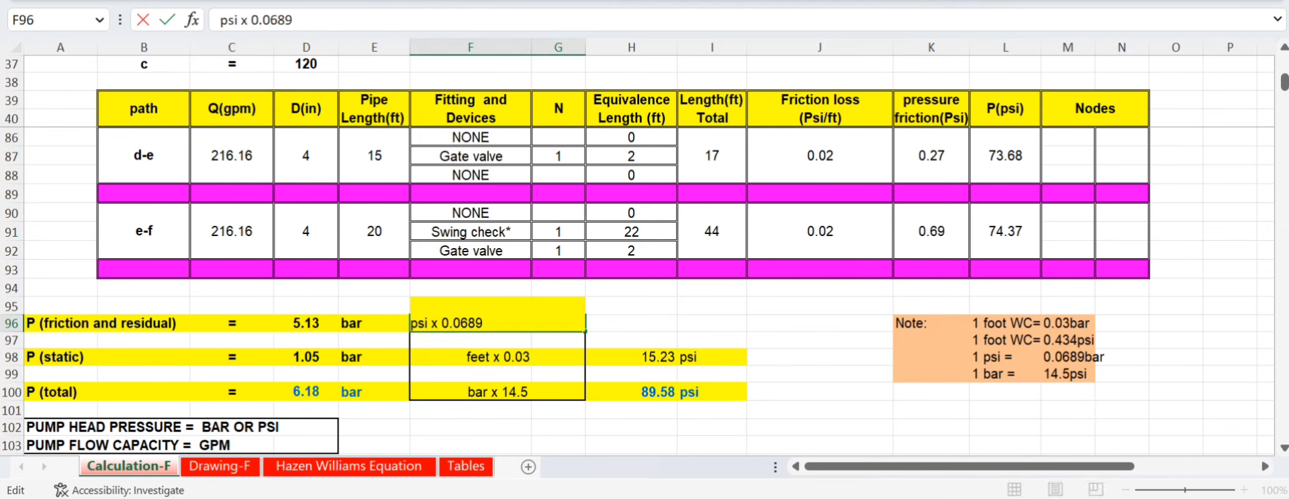
click(820, 306)
double_click(453, 323)
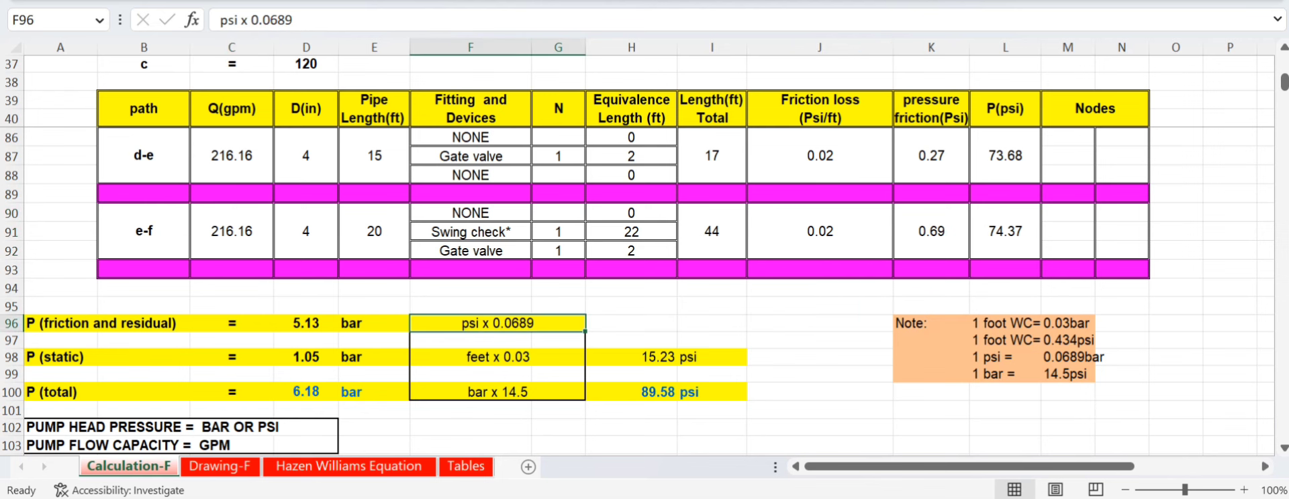
click(819, 324)
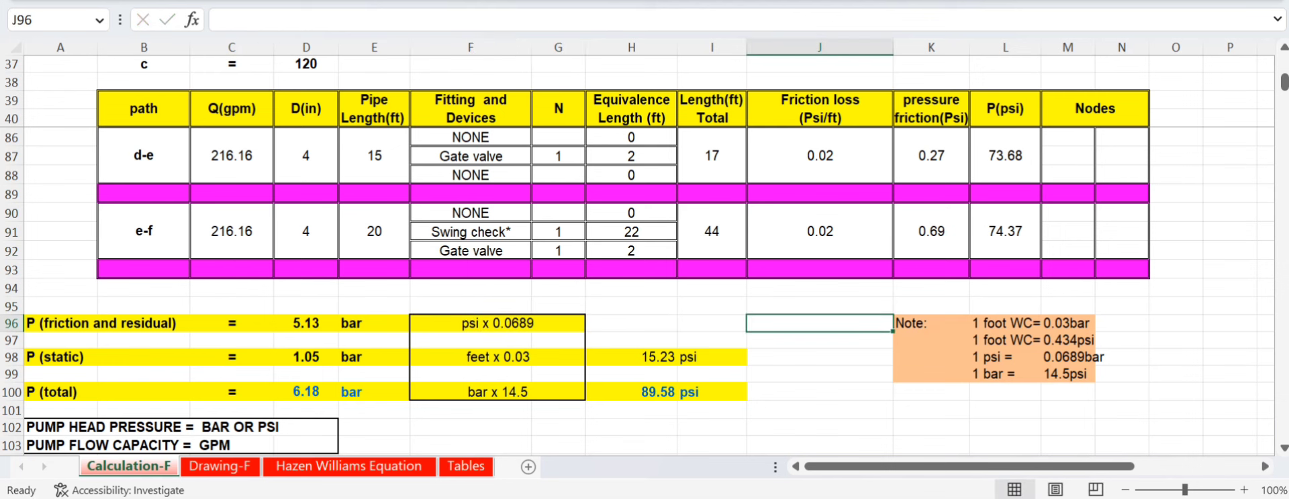
click(498, 323)
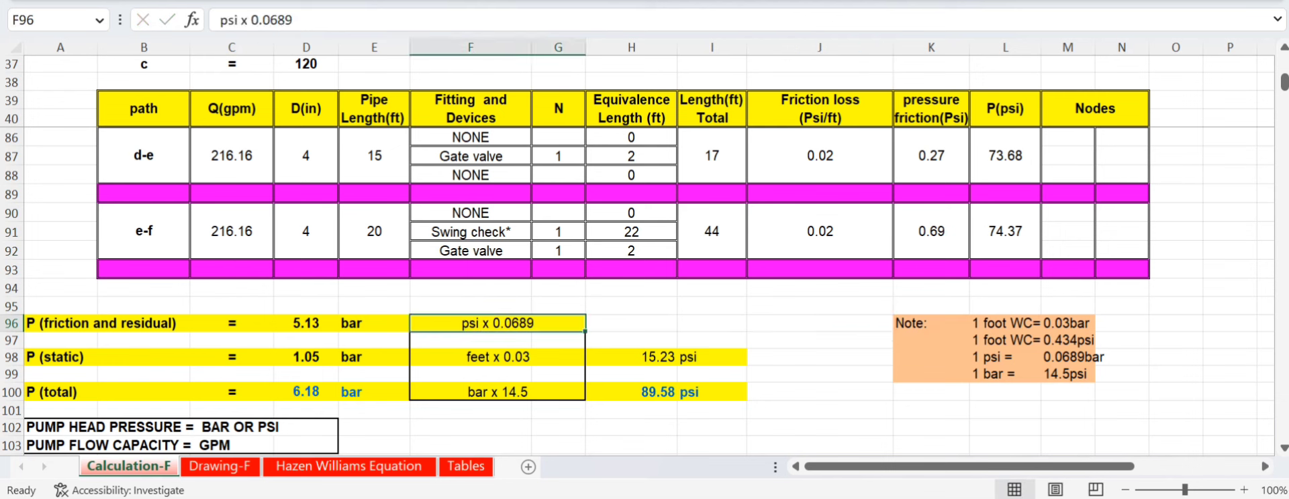
click(220, 20)
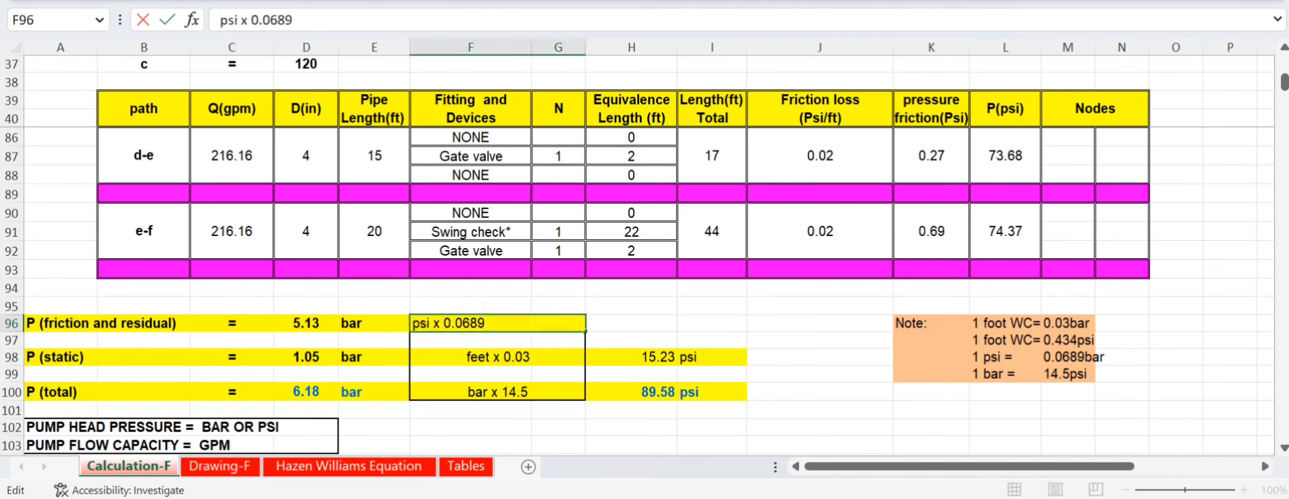
text(74)
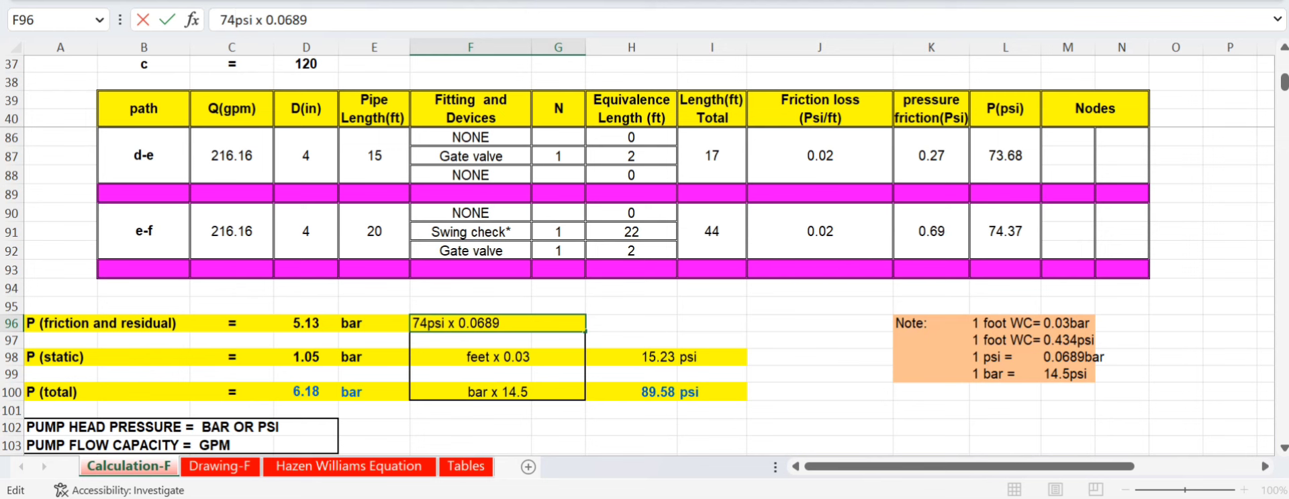
text(.37)
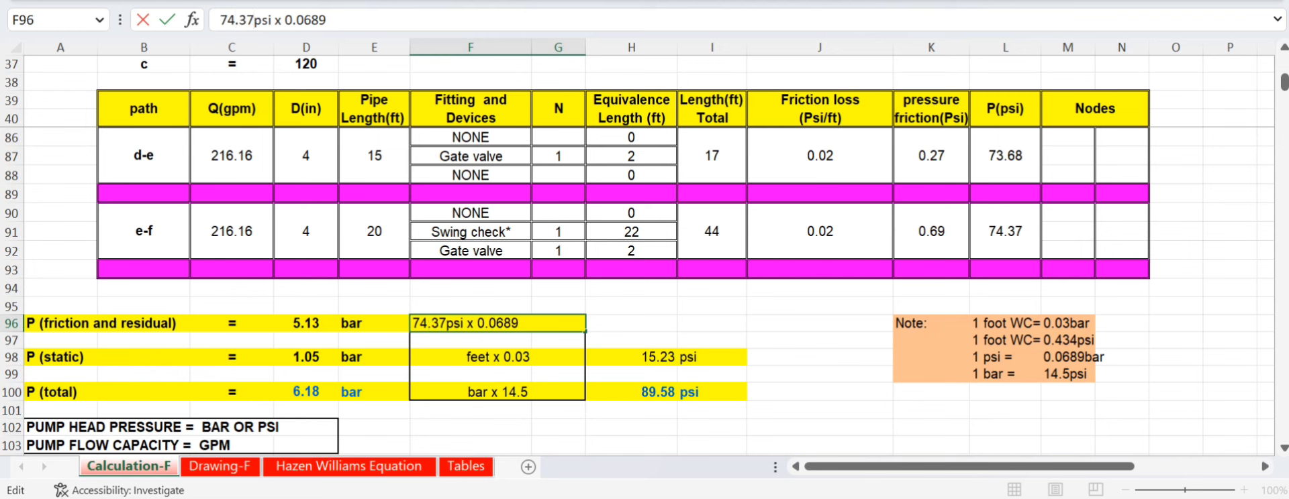
click(819, 306)
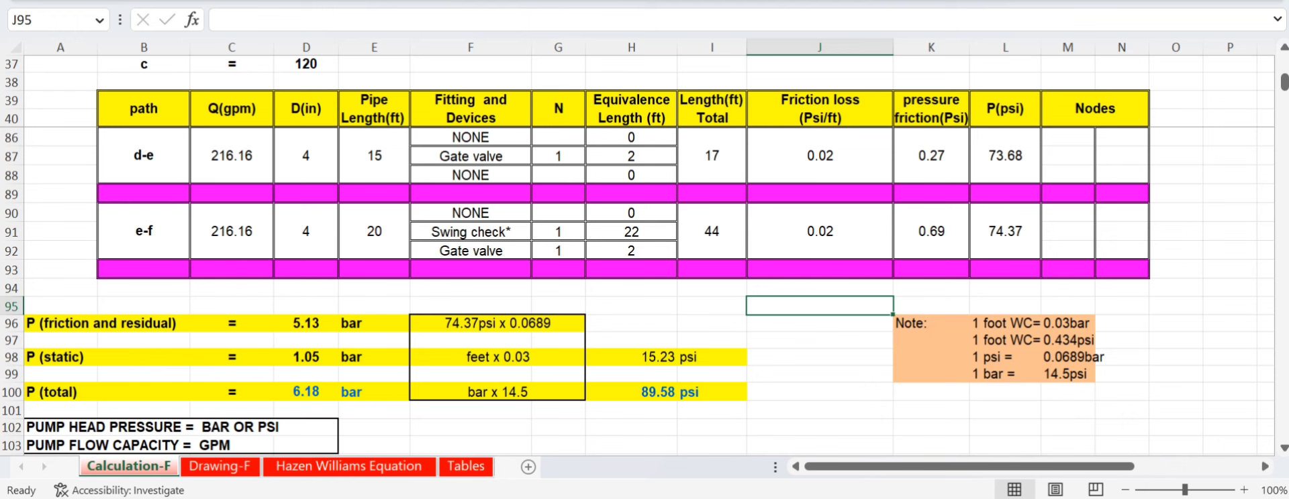
- Examine the vertical riser and its pipe lengths on Drawing-F between the pump and node d, and return to the Calculation-F sheet
click(219, 466)
scroll(644, 255, up, 3)
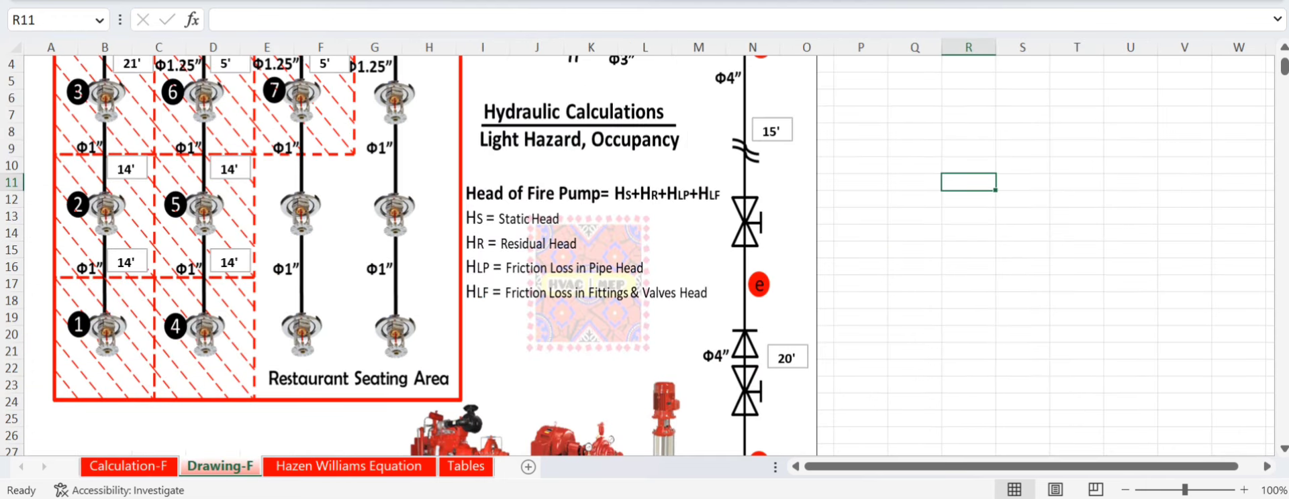
scroll(636, 255, down, 3)
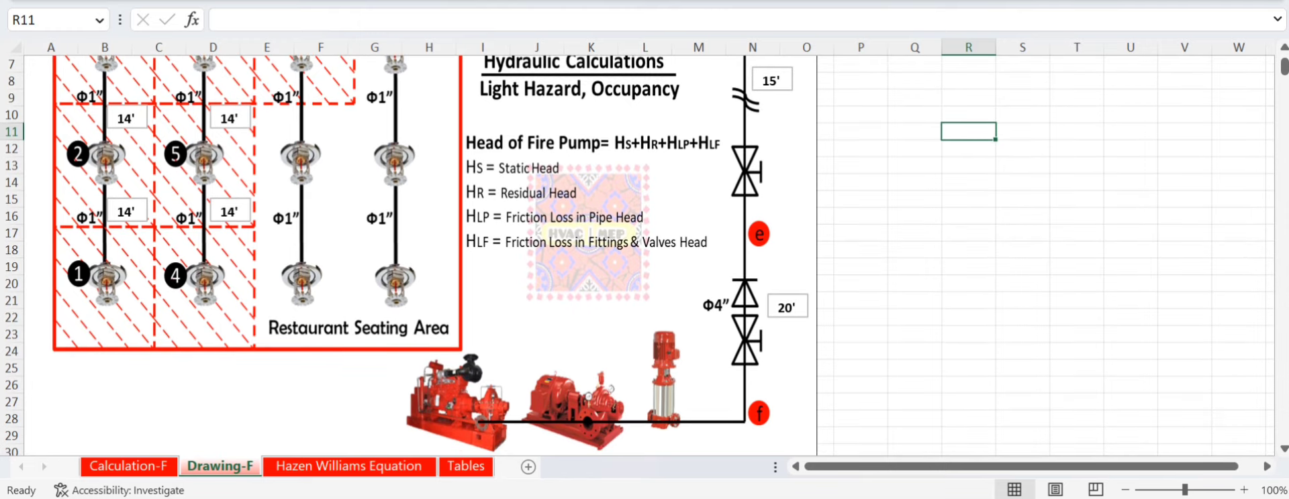
scroll(636, 255, up, 3)
scroll(636, 255, down, 3)
scroll(636, 255, up, 3)
scroll(637, 255, down, 2)
scroll(636, 255, up, 2)
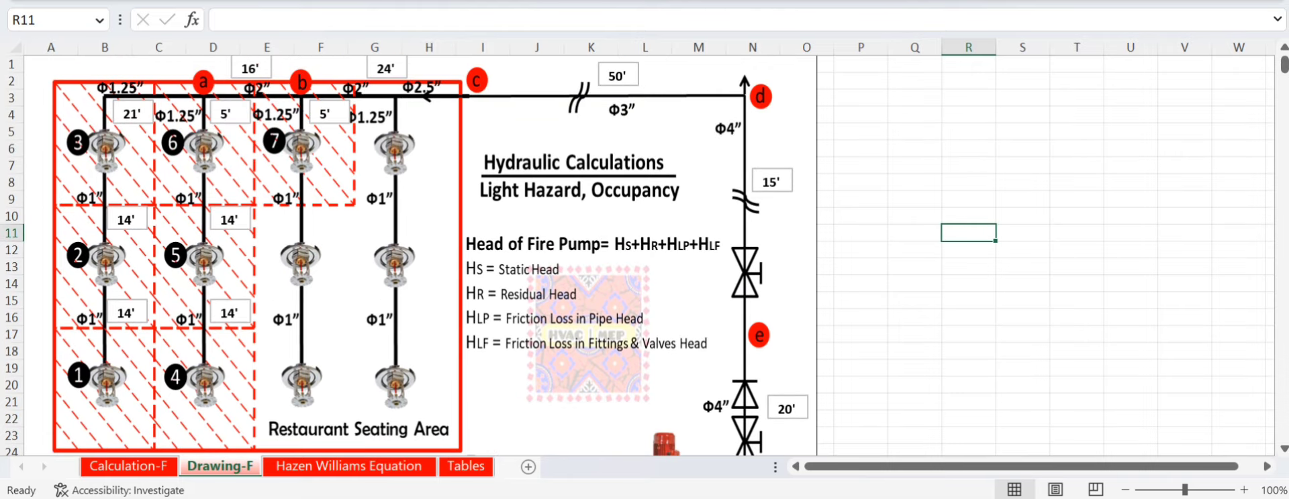
scroll(636, 255, down, 1)
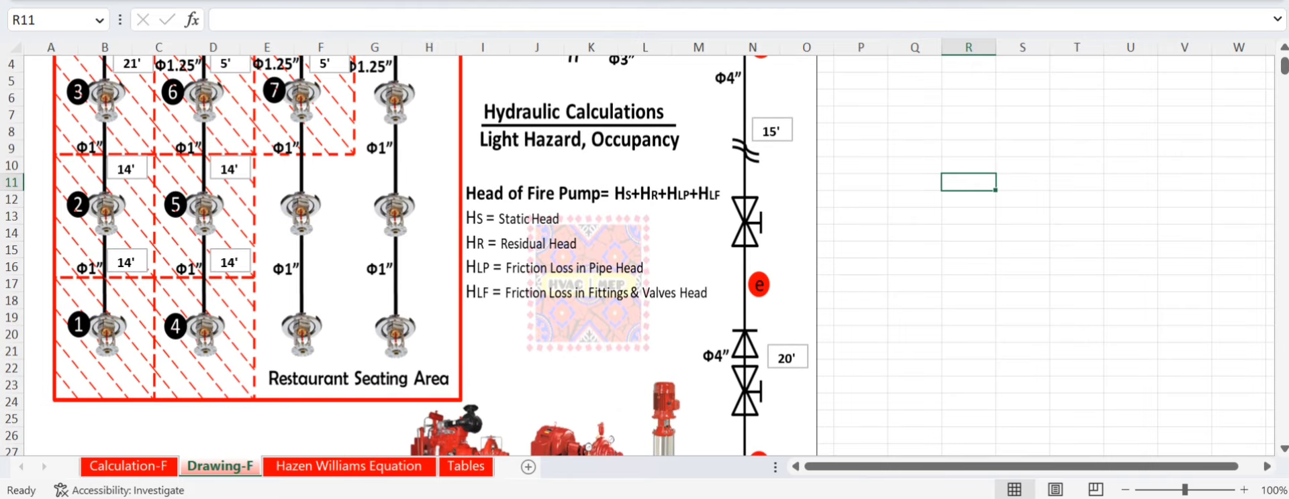
scroll(637, 255, up, 1)
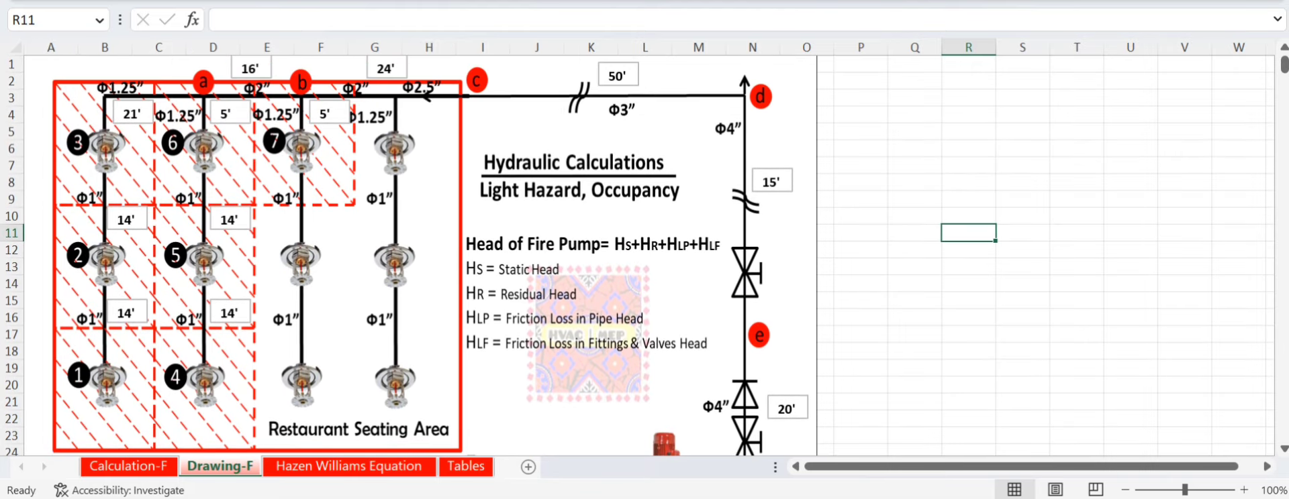
scroll(636, 255, down, 2)
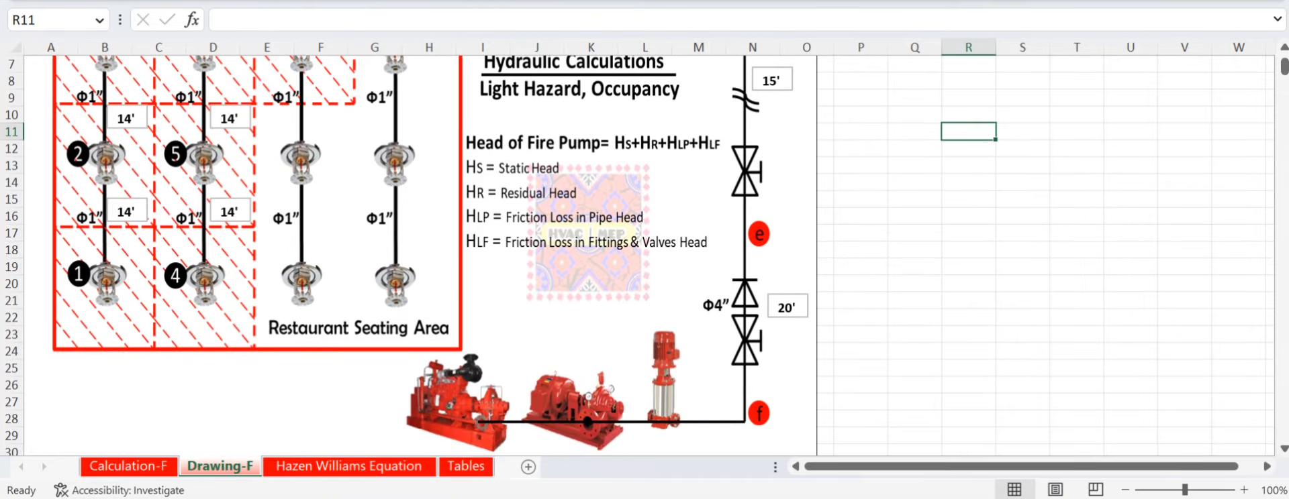
click(129, 467)
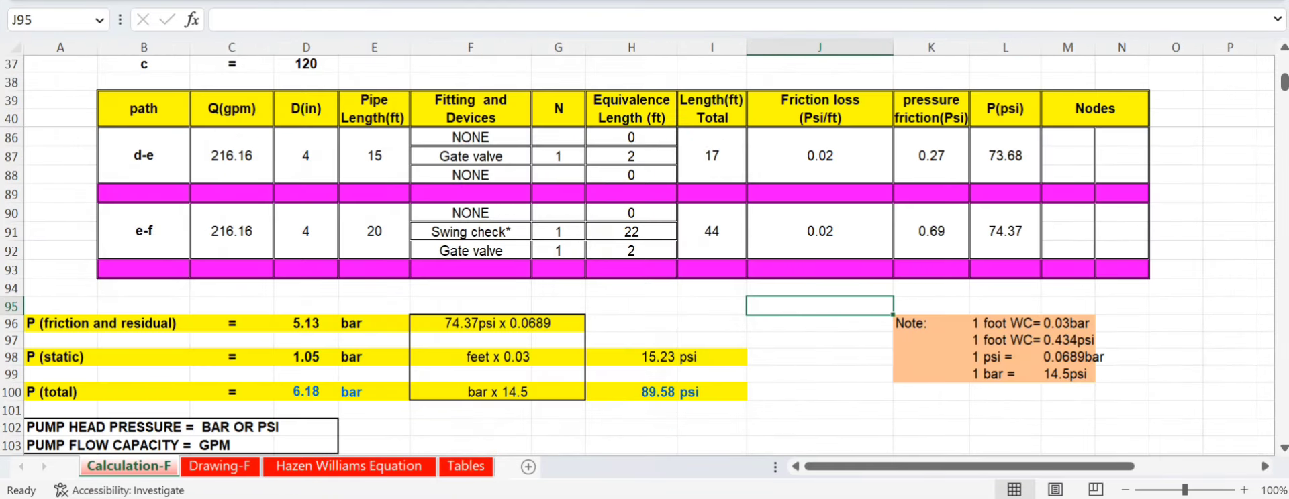
- Change the conversion note beside the static pressure to 35feet x 0.03
click(471, 374)
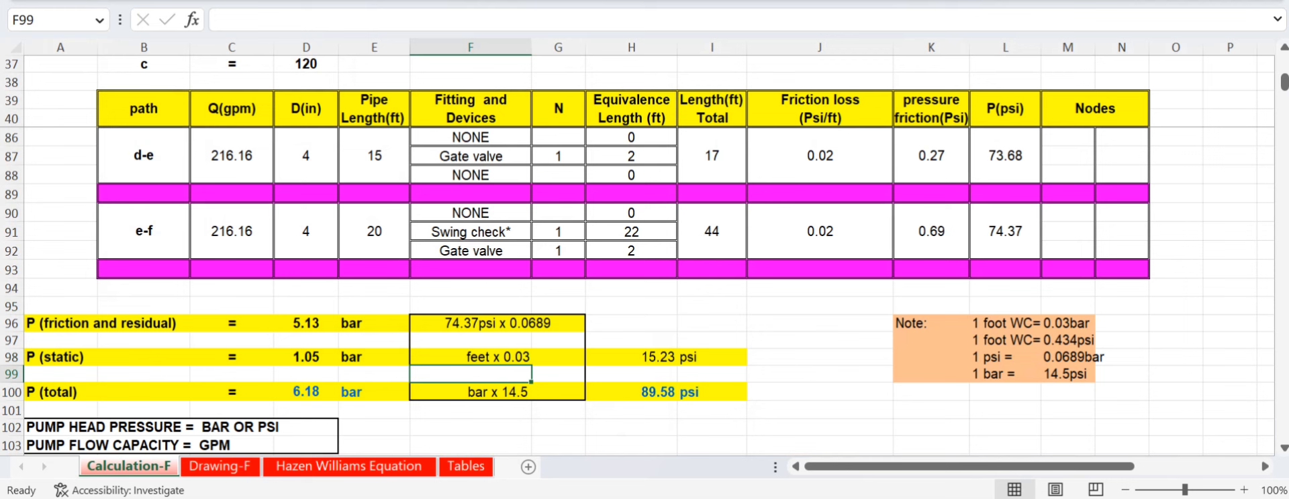
double_click(467, 357)
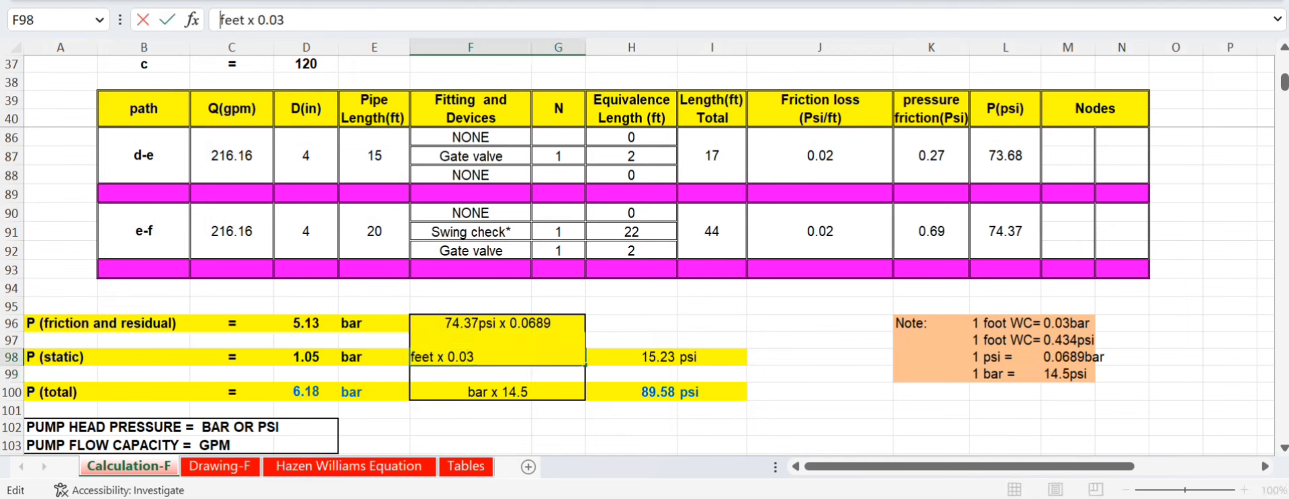
text(35)
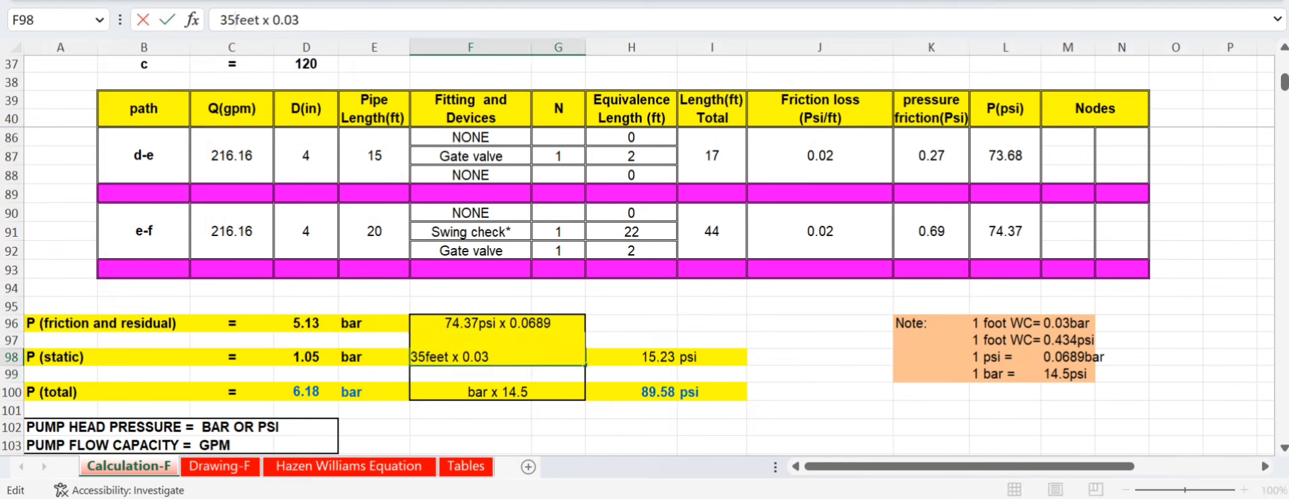
key(Return)
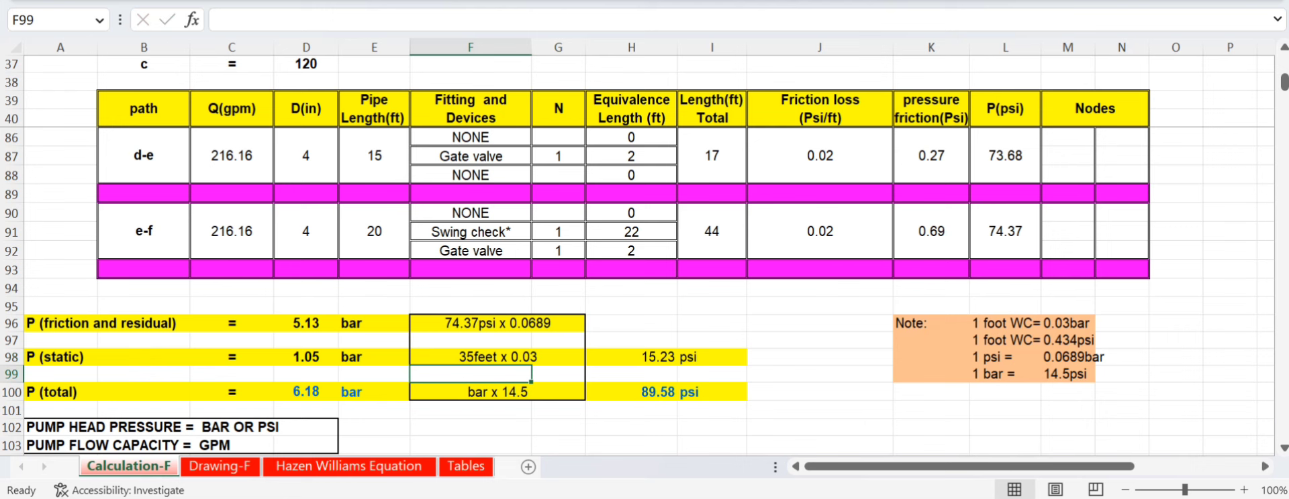
- Inspect the formulas behind the total pressure in bar and in psi
click(306, 392)
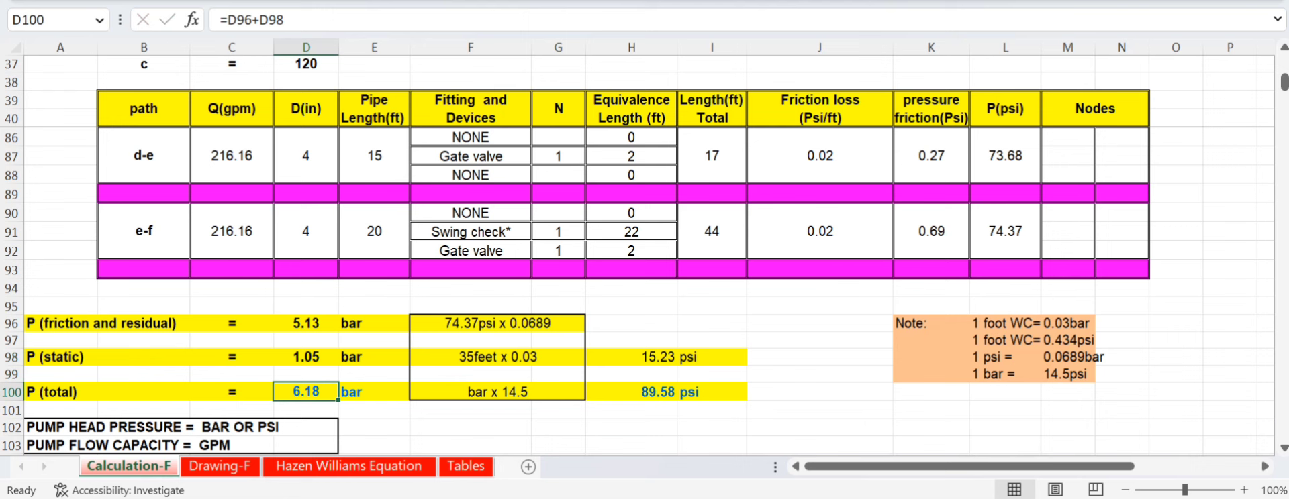
click(631, 393)
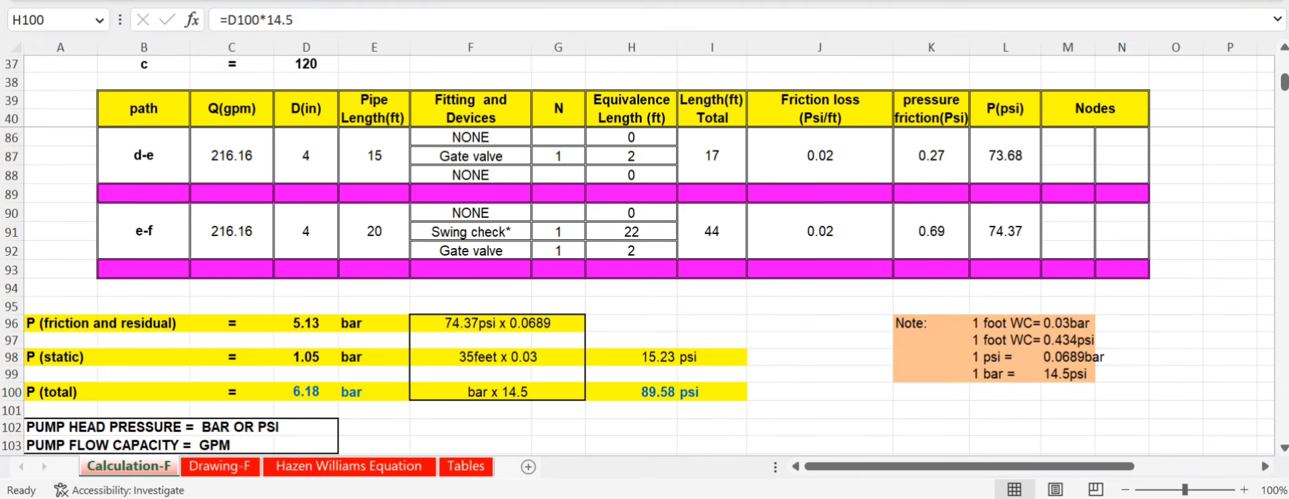
scroll(637, 292, down, 2)
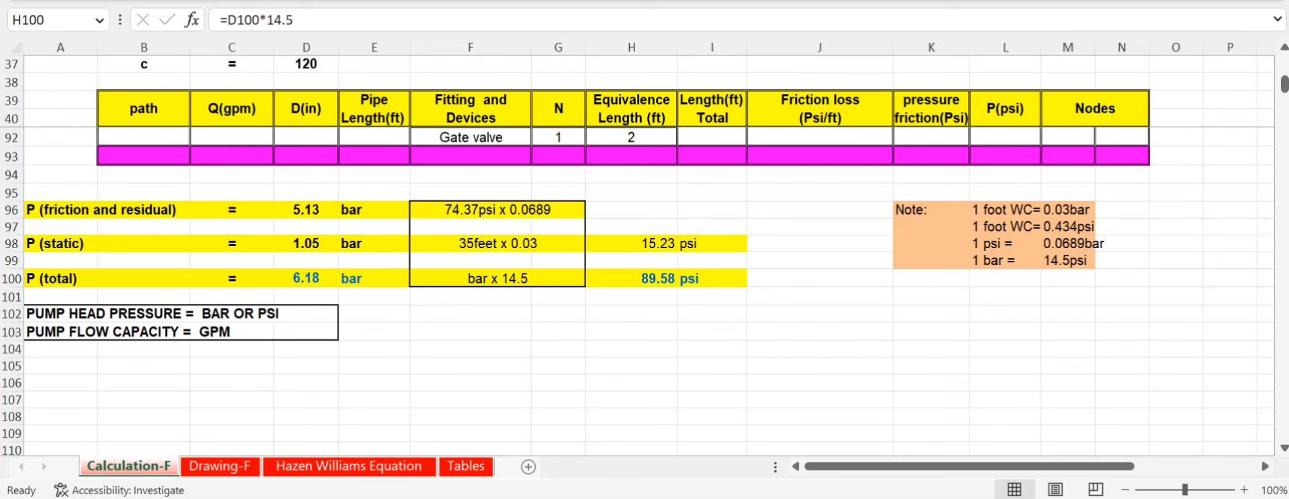
double_click(624, 280)
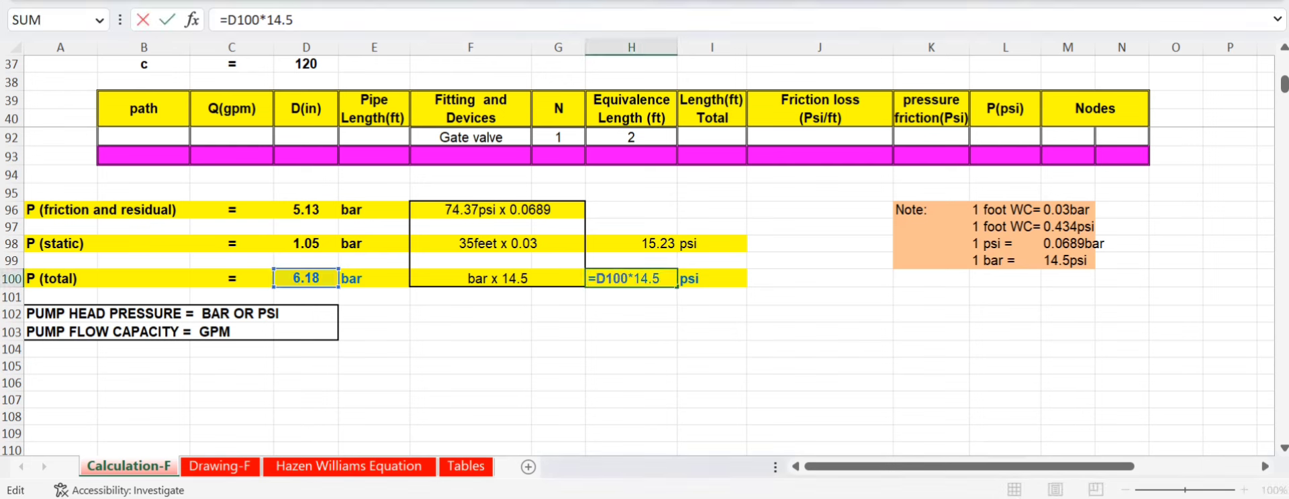
click(231, 314)
click(374, 401)
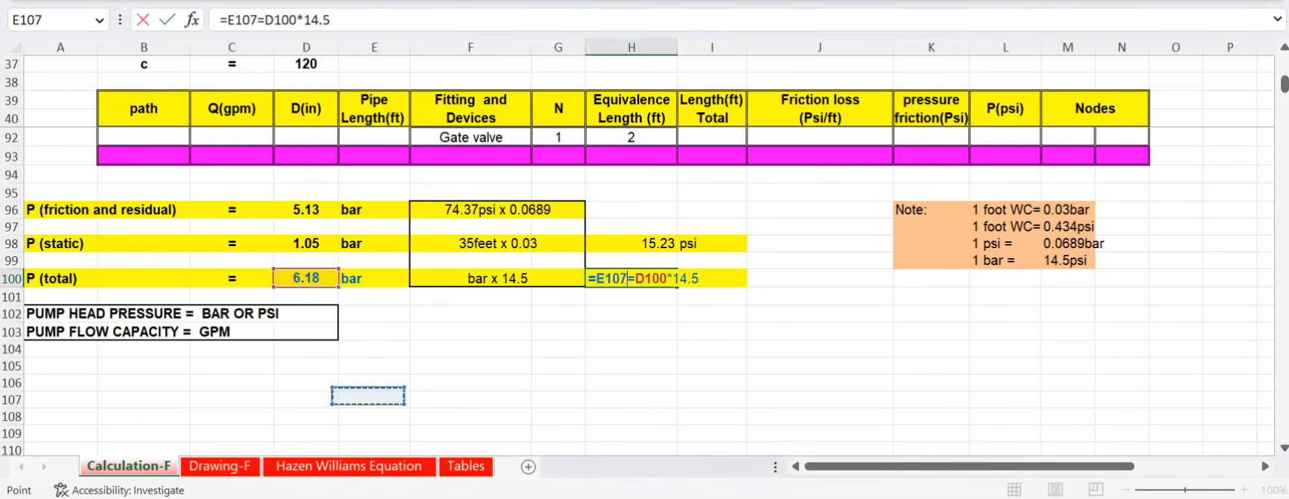
click(232, 314)
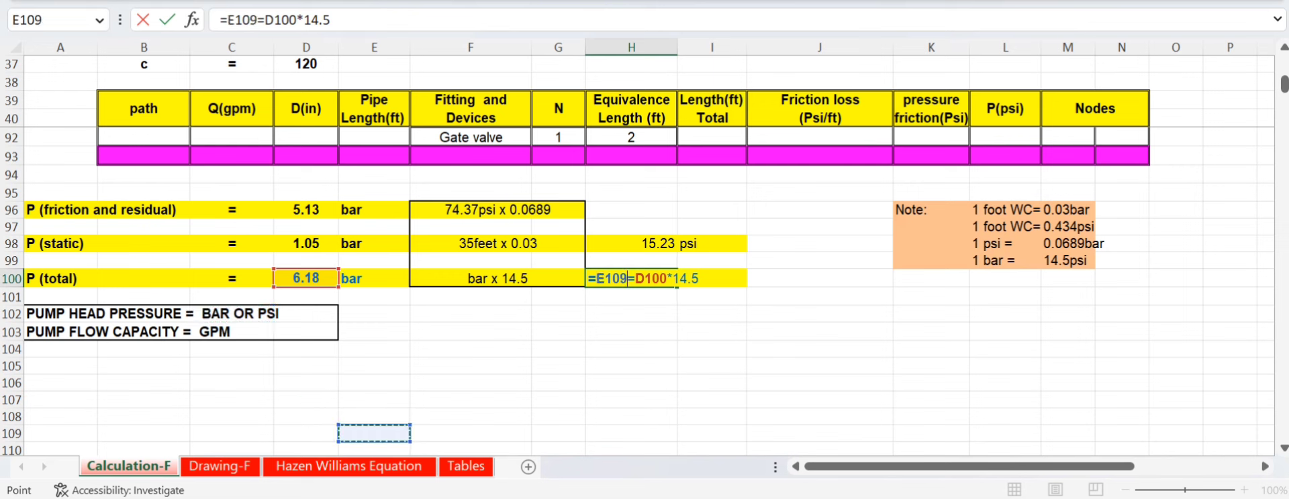
click(12, 313)
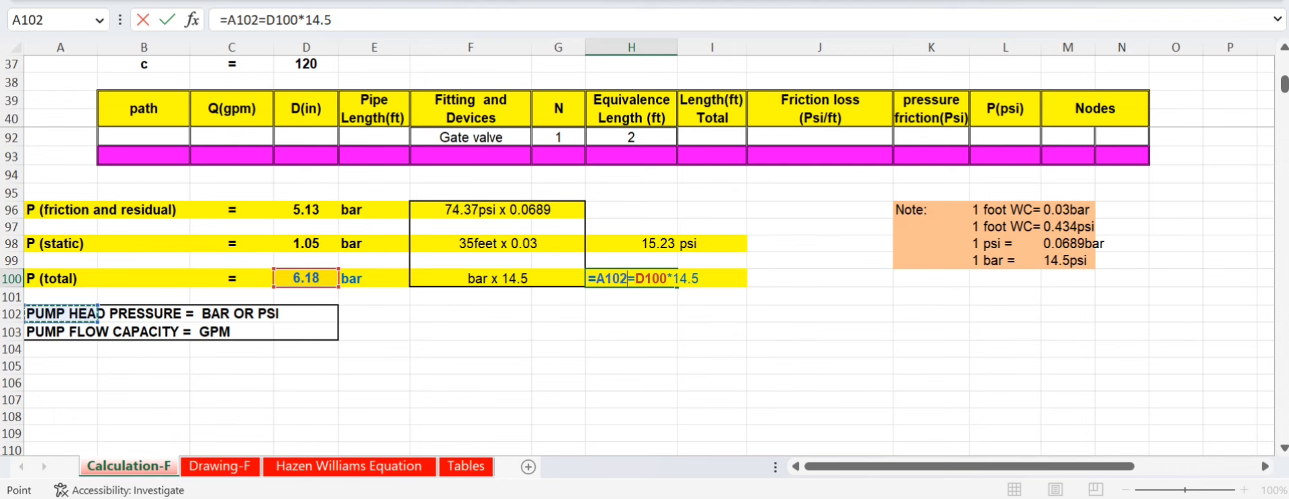
click(190, 313)
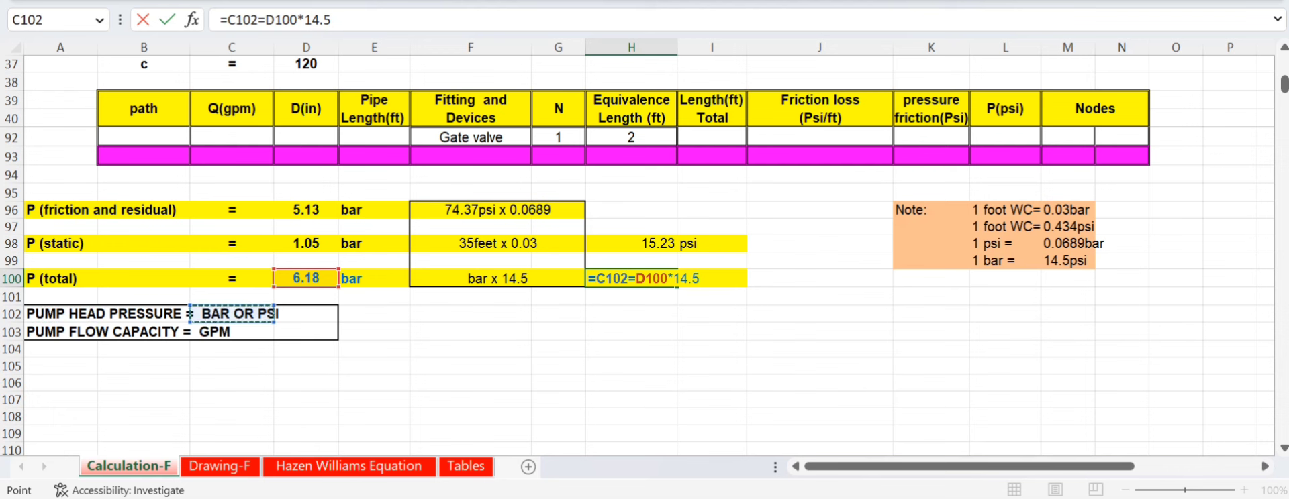
click(232, 366)
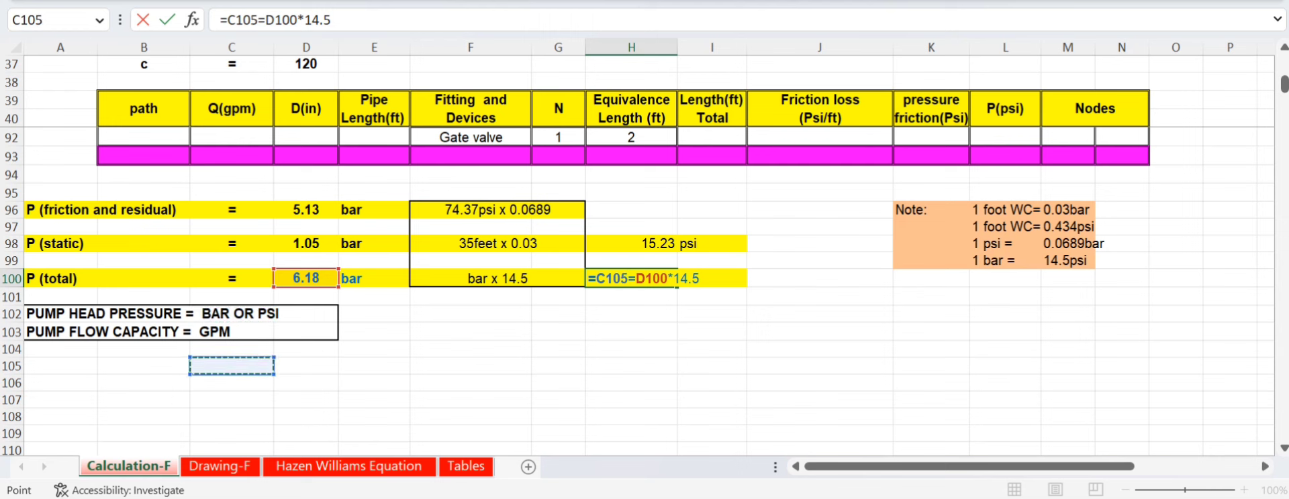
click(231, 314)
key(Delete)
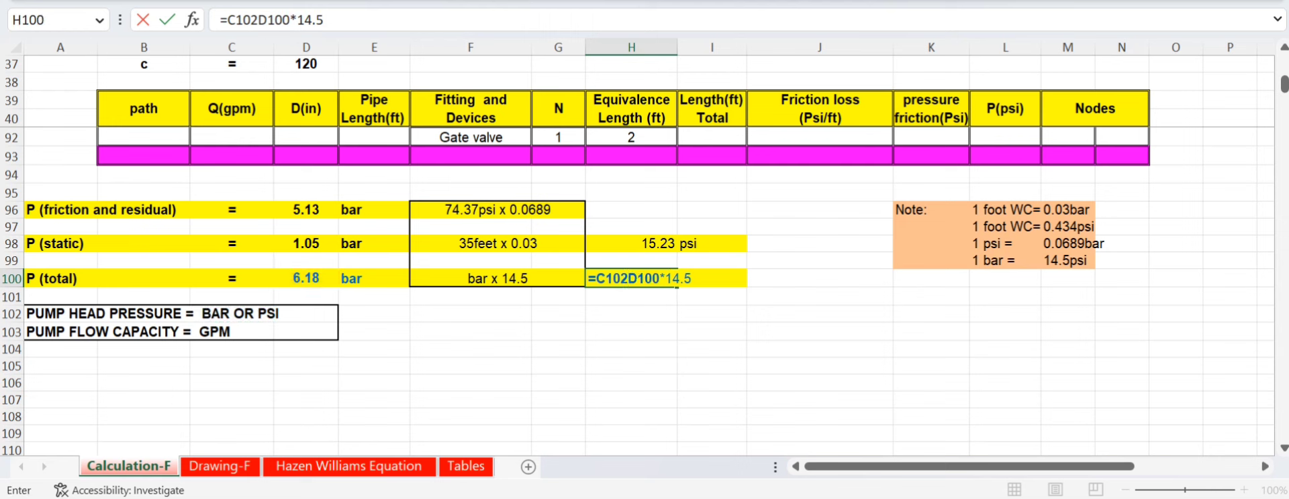
key(Return)
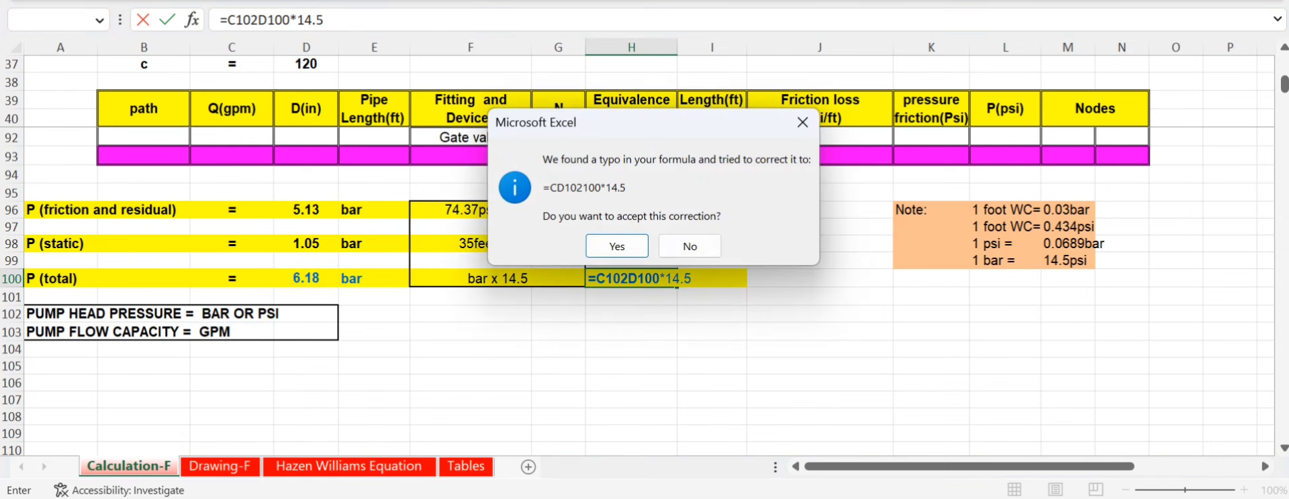
click(802, 123)
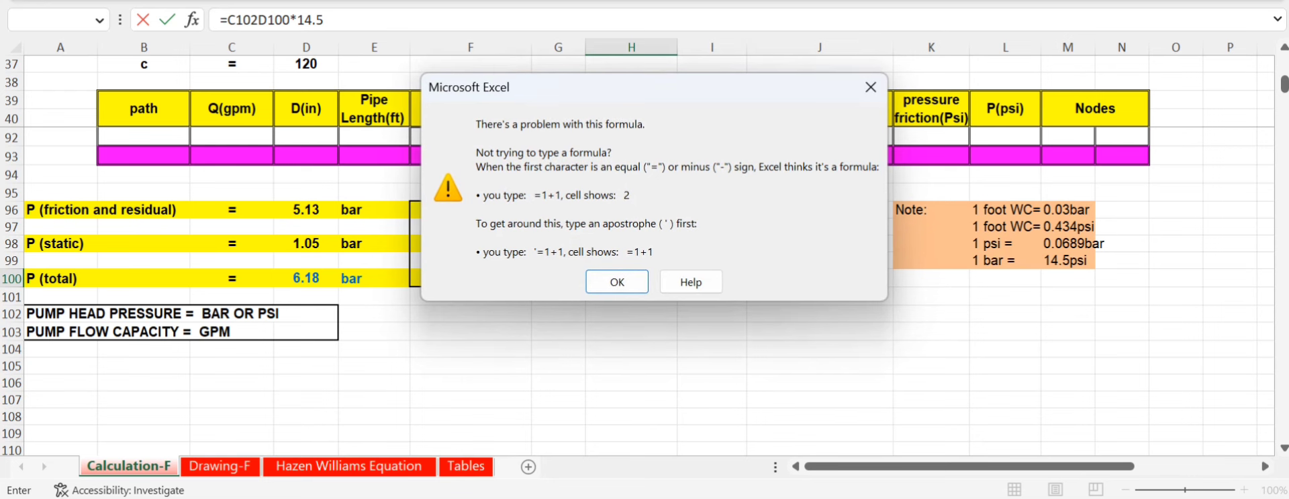
click(870, 88)
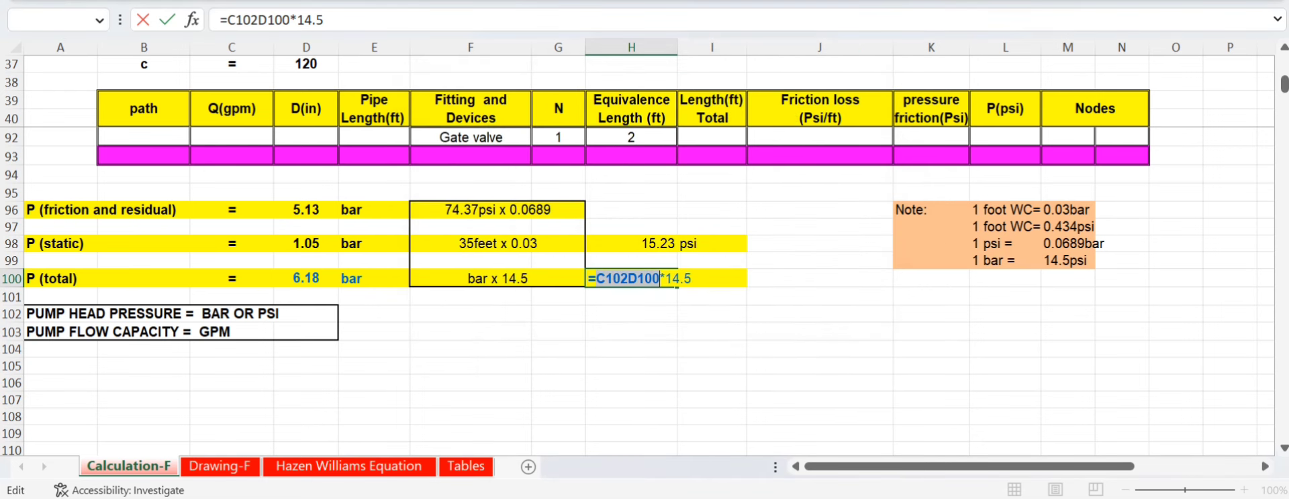
click(627, 278)
text(+)
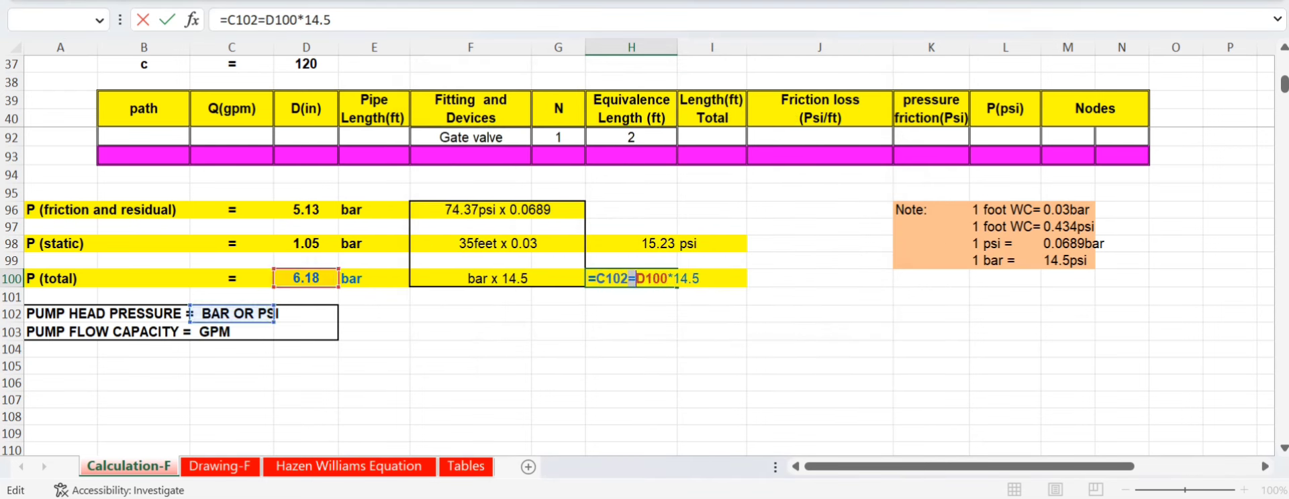
key(BackSpace)
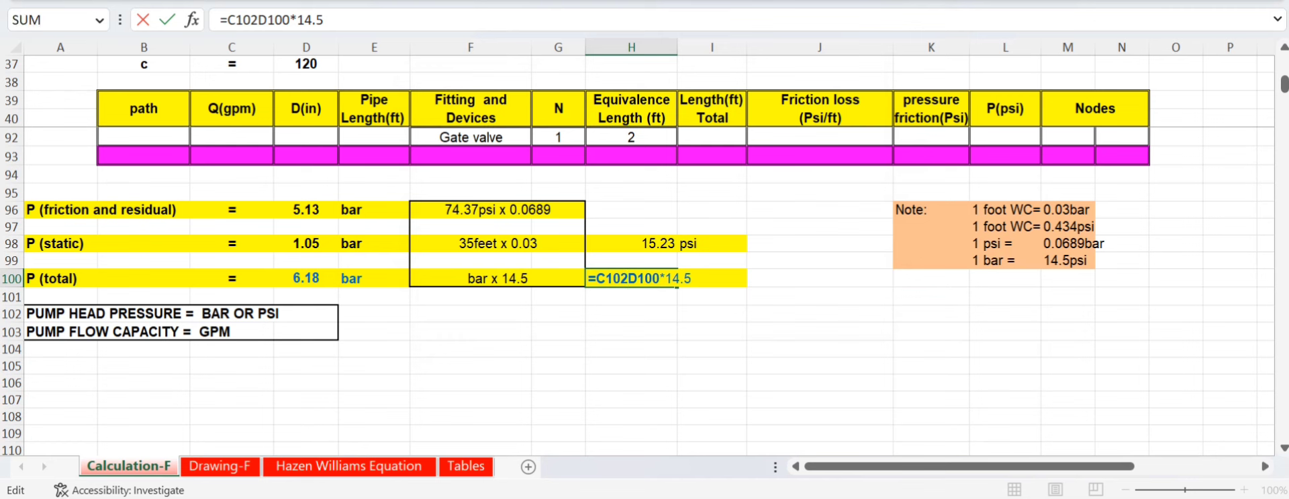
text(=)
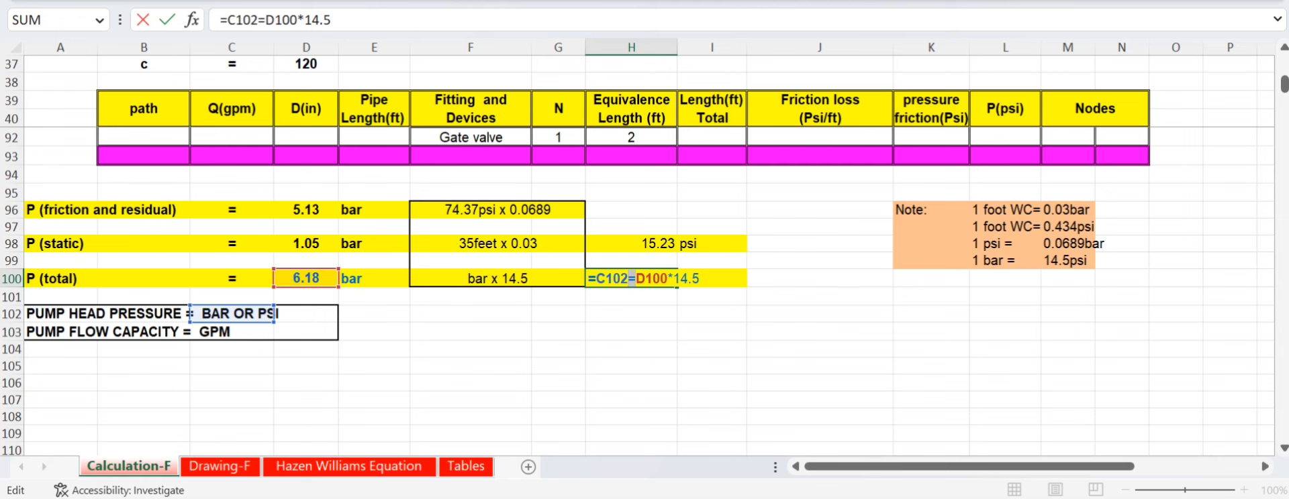
key(Escape)
click(374, 384)
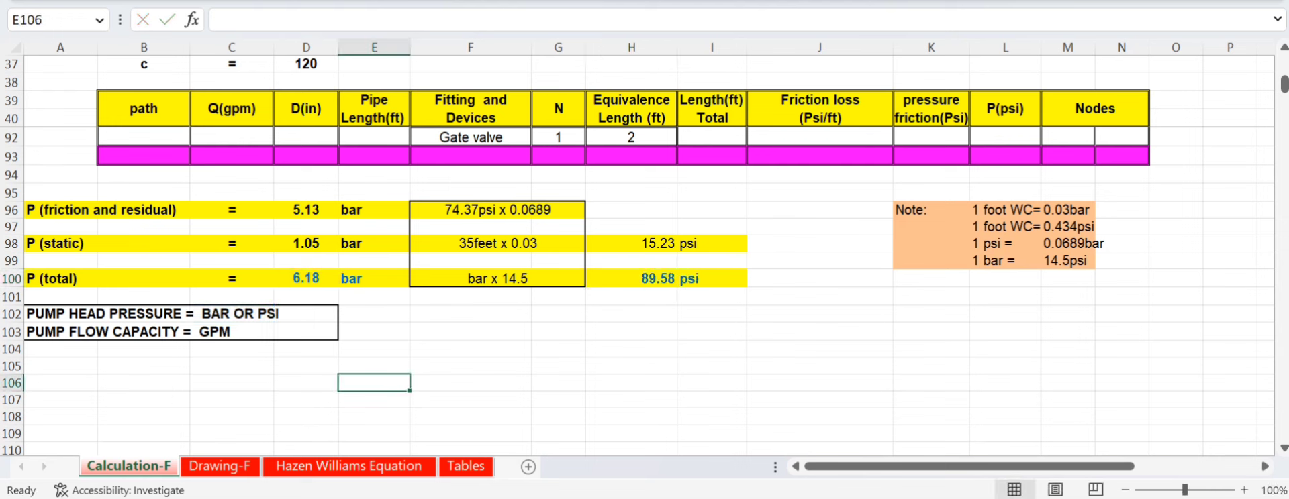
- Replace the pump head pressure line's BAR OR placeholder with 100 so it reads PUMP HEAD PRESSURE = 100 PSI
click(631, 279)
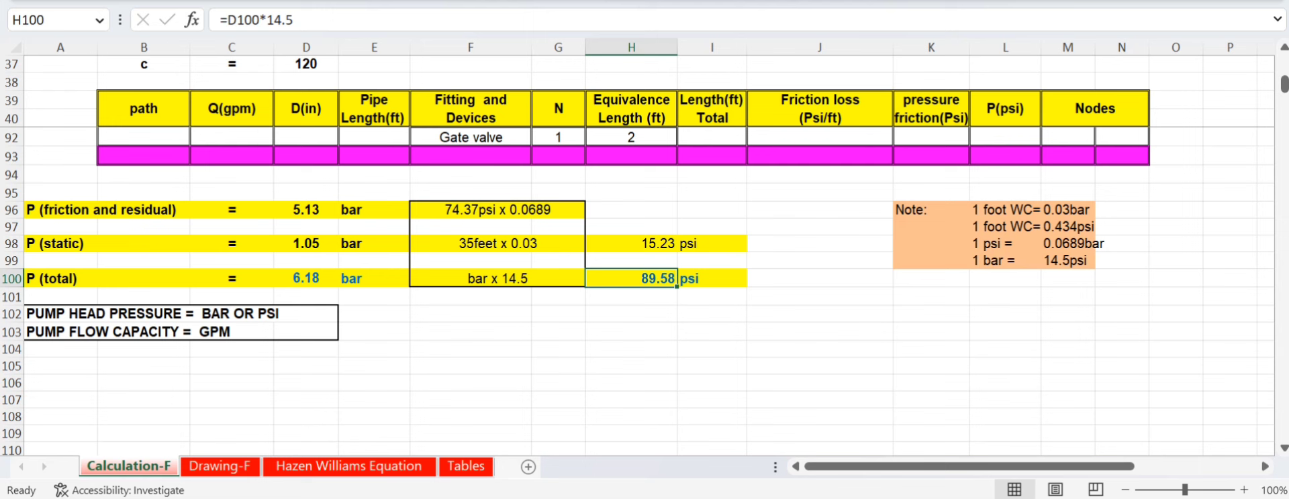
click(231, 314)
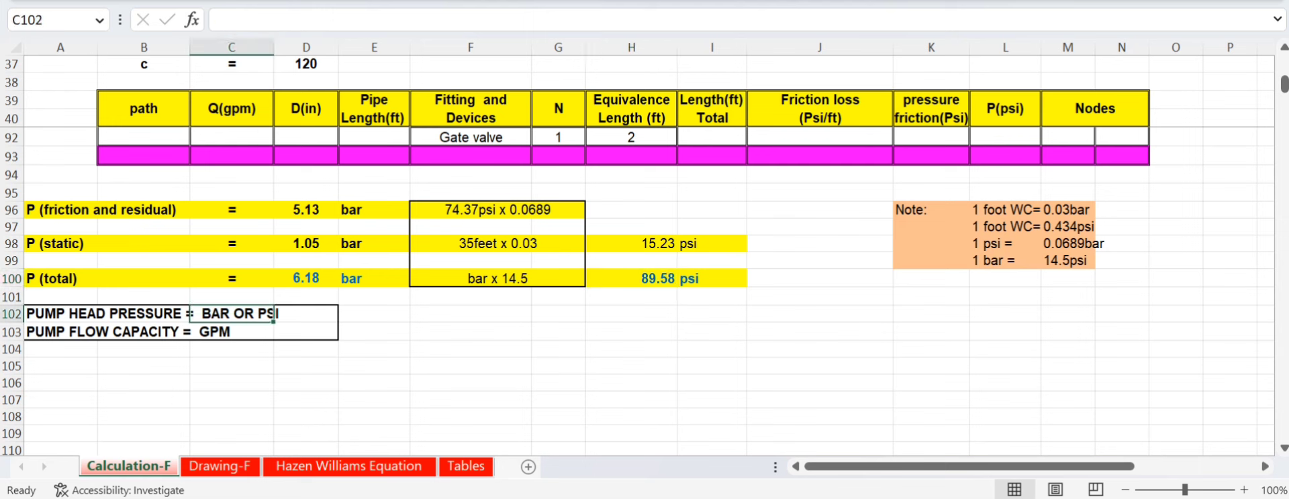
click(99, 313)
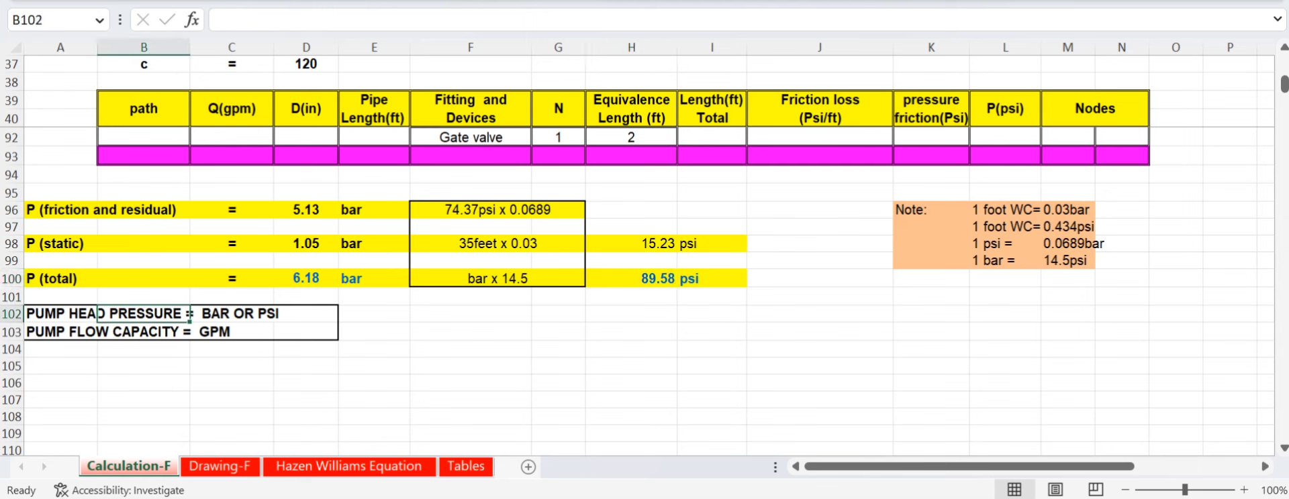
key(Left)
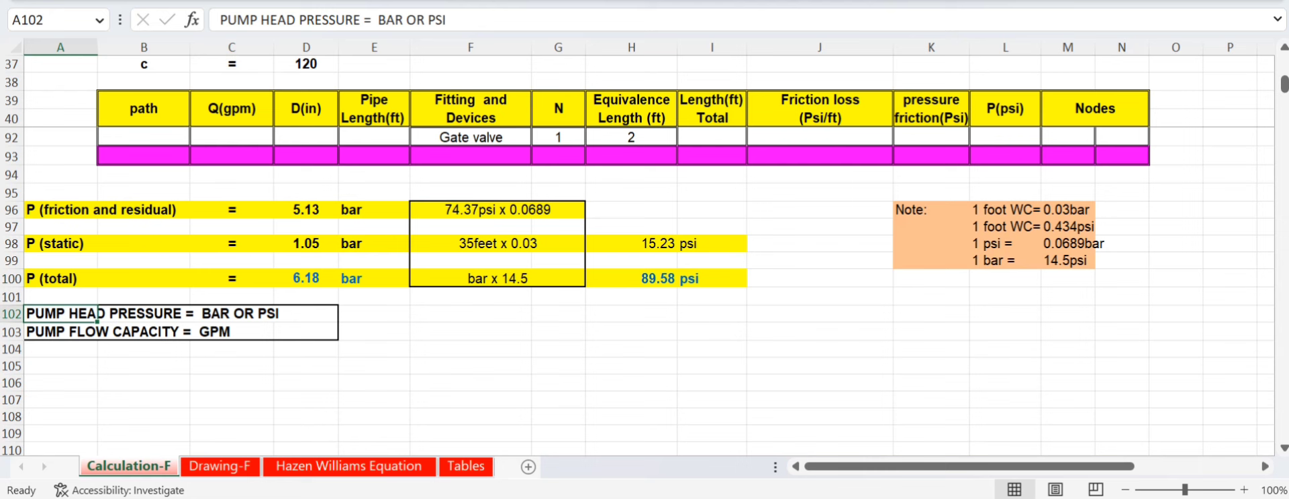
click(376, 20)
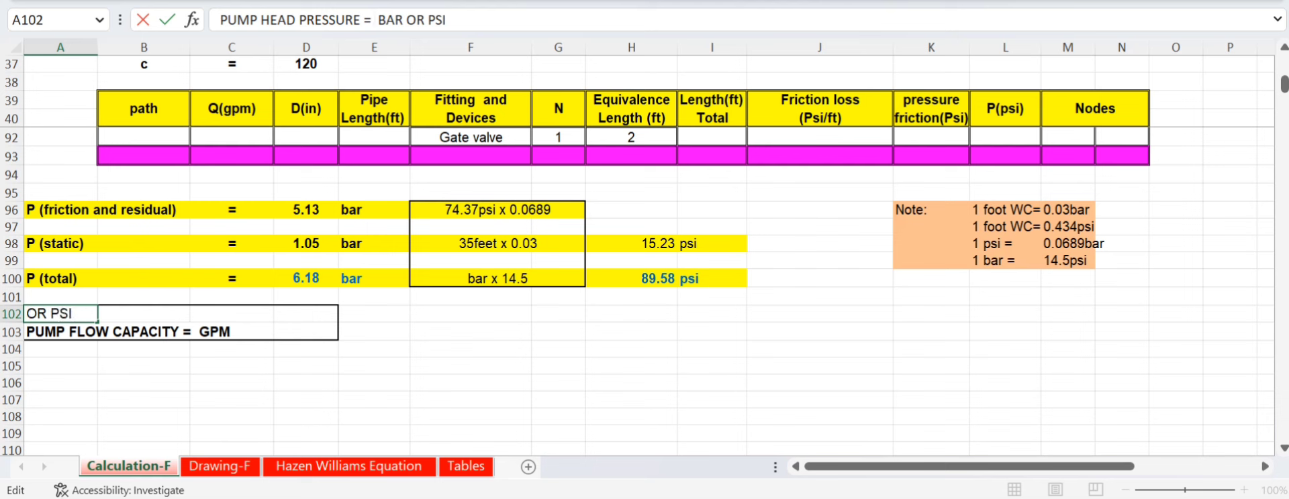
key(BackSpace)
key(BackSpace)
key(BackSpace)
key(BackSpace)
key(BackSpace)
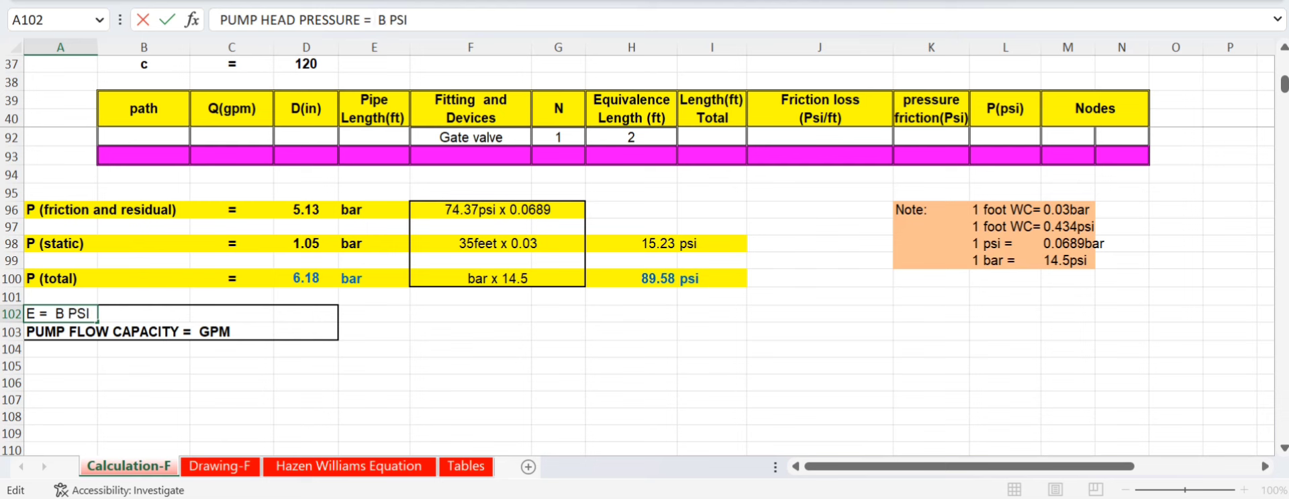
key(BackSpace)
text(1)
text(00)
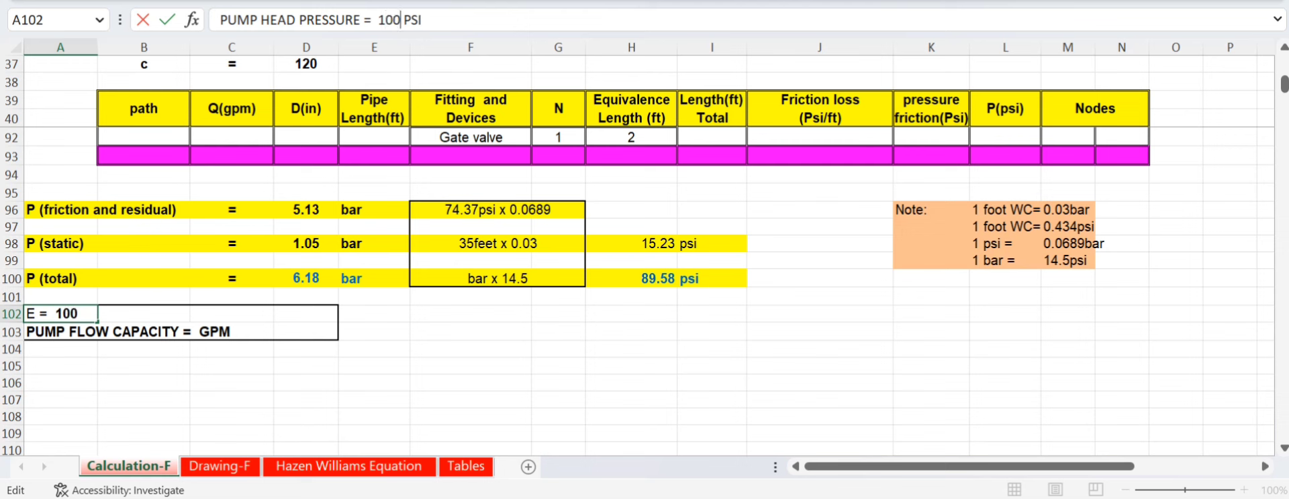
click(470, 434)
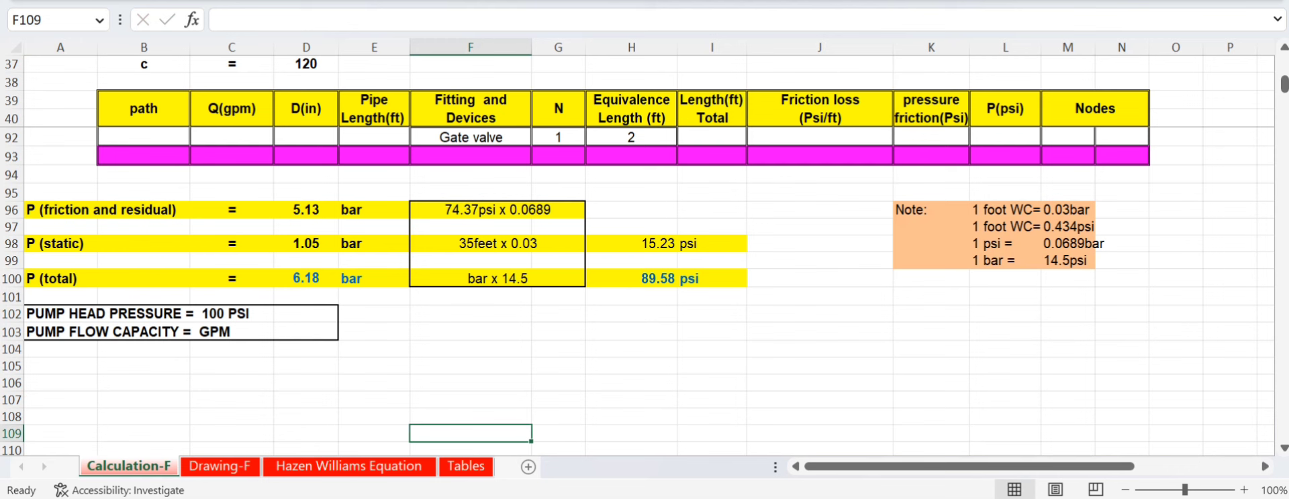
- Complete the pump flow capacity line so it reads PUMP FLOW CAPACITY = 220 GPM
scroll(636, 292, up, 1)
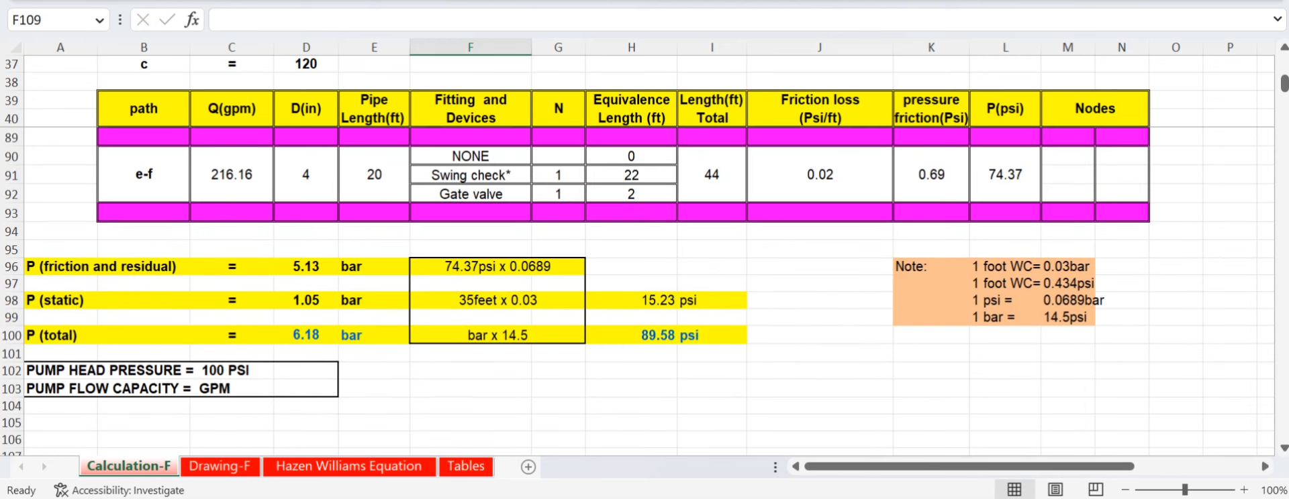
click(232, 389)
click(97, 388)
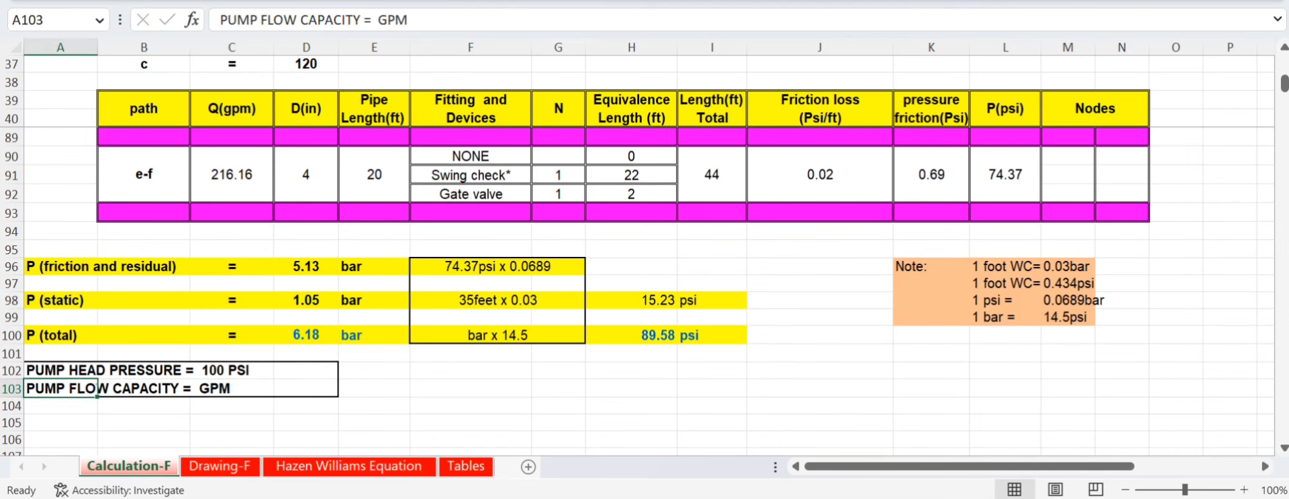
click(374, 20)
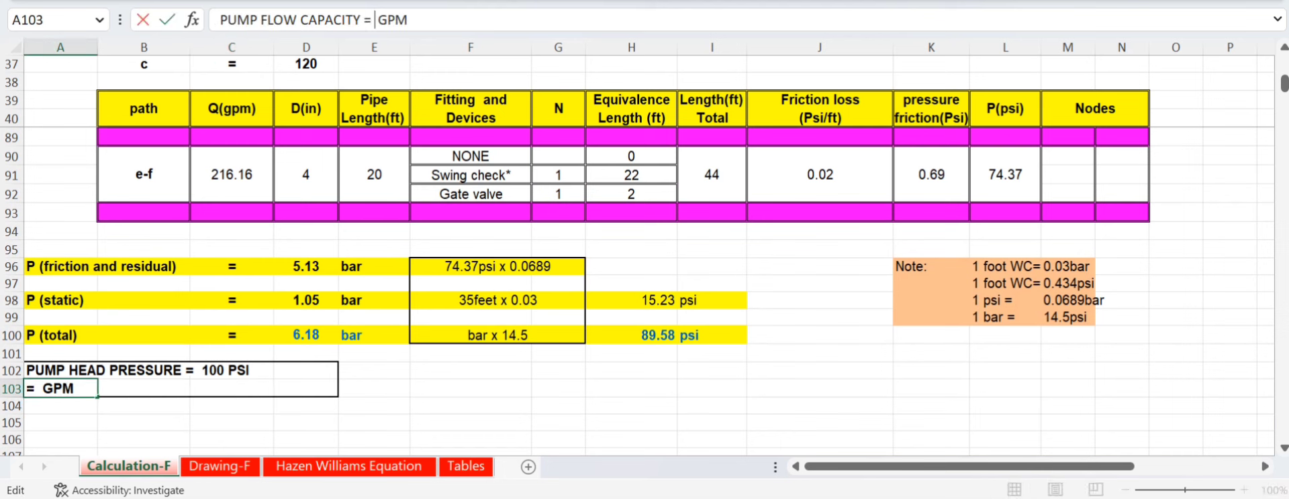
text(220)
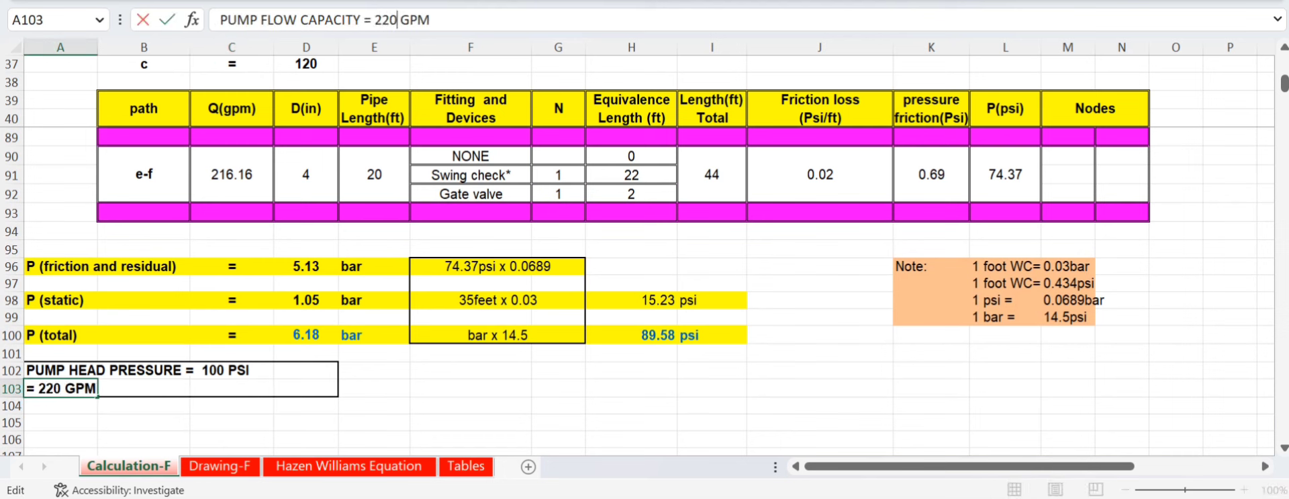
click(470, 406)
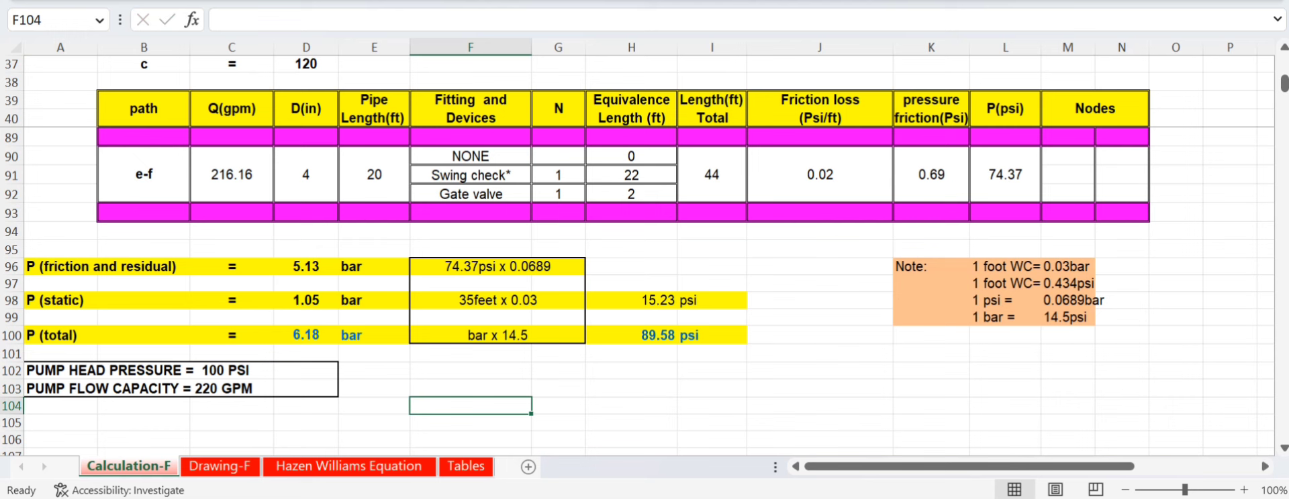